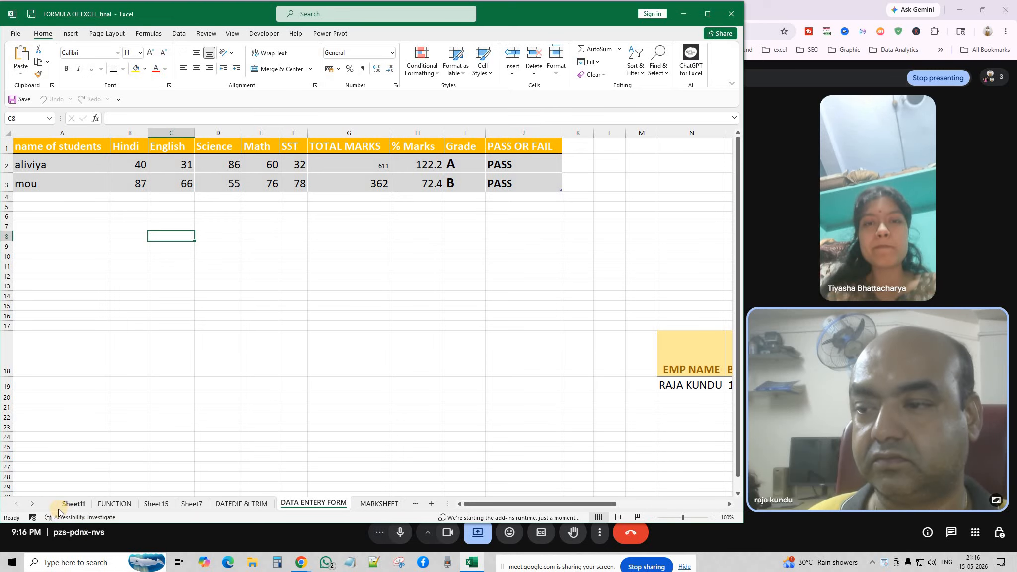
Step: Switch to the FUNCTION worksheet containing the table of arithmetic examples
left_click(66, 505)
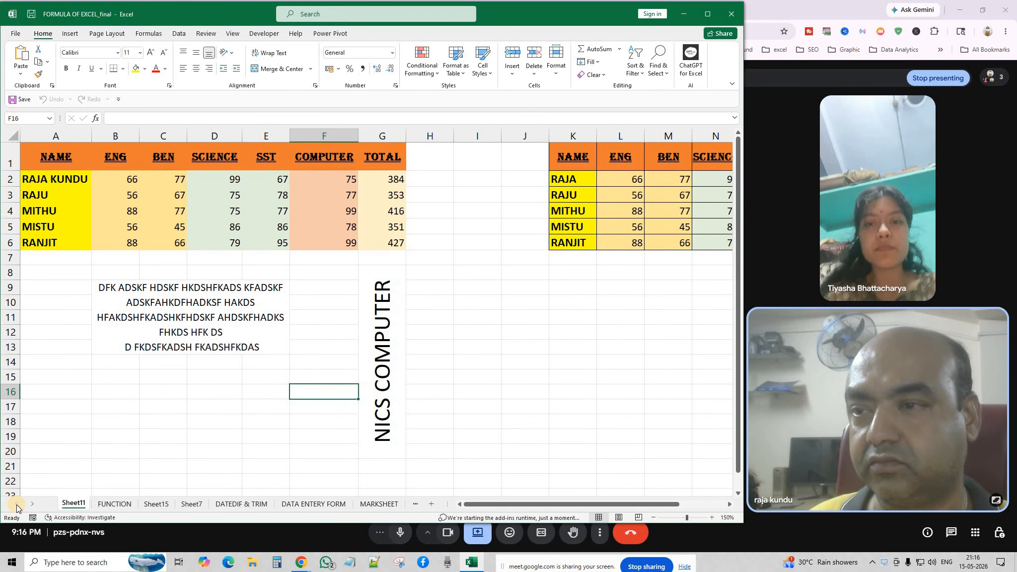
left_click(115, 504)
scroll(298, 328, "down", 2)
scroll(437, 266, "down", 2)
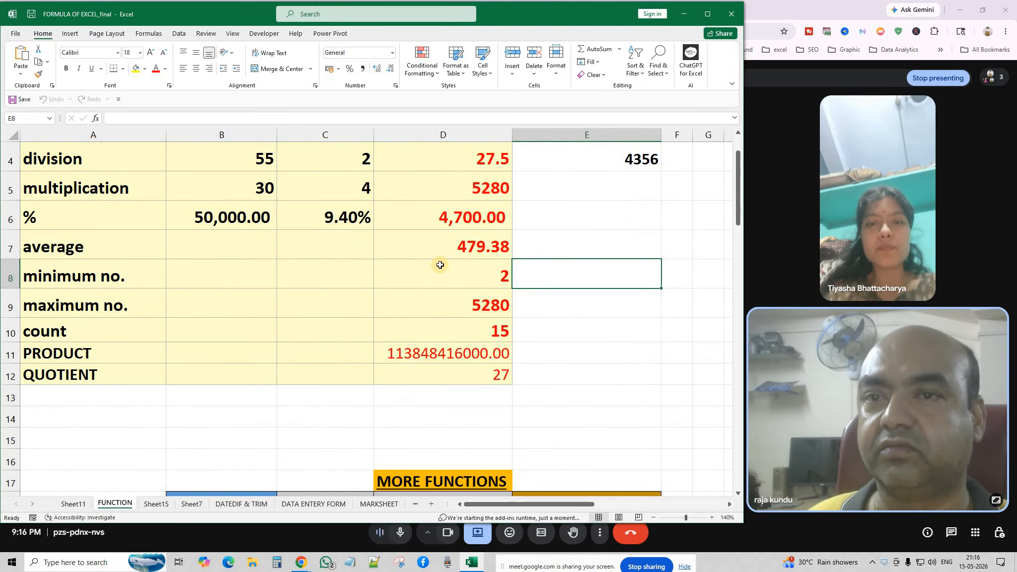
scroll(440, 266, "up", 3)
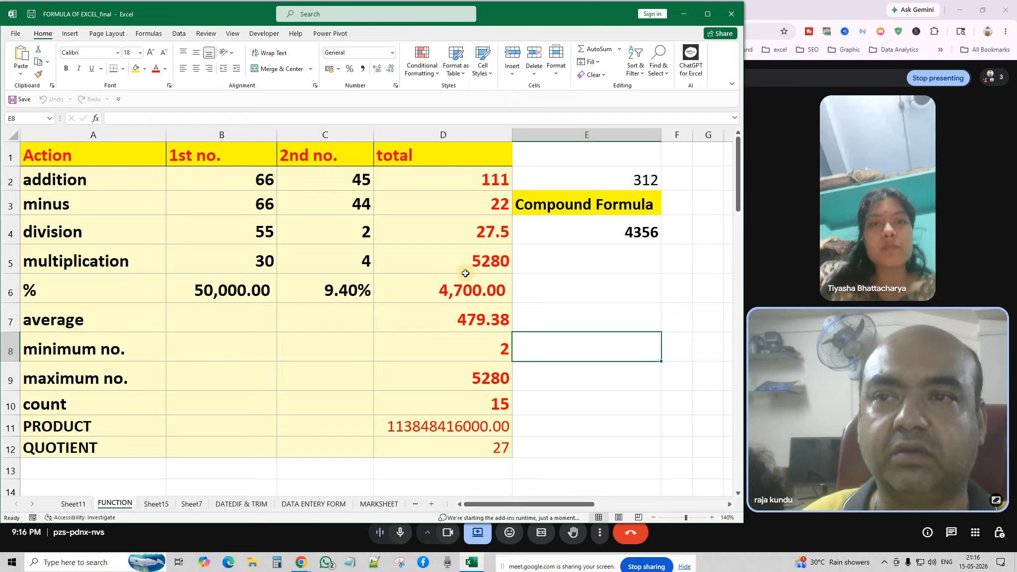
key("Up")
key("Up")
key("Up")
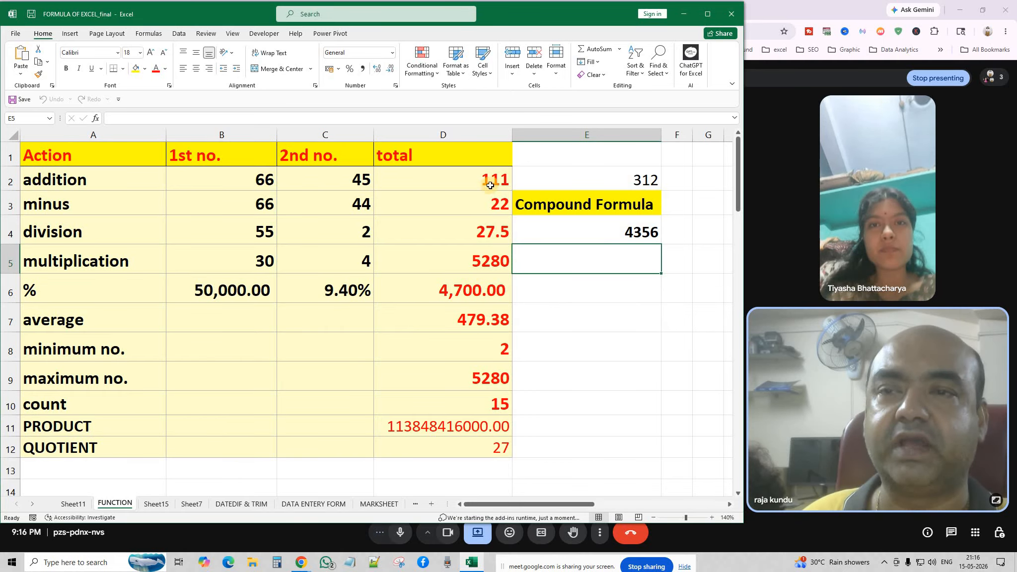
Step: Clear the addition total in D2 and replace it with an AutoSum of B2:C2
left_click(487, 182)
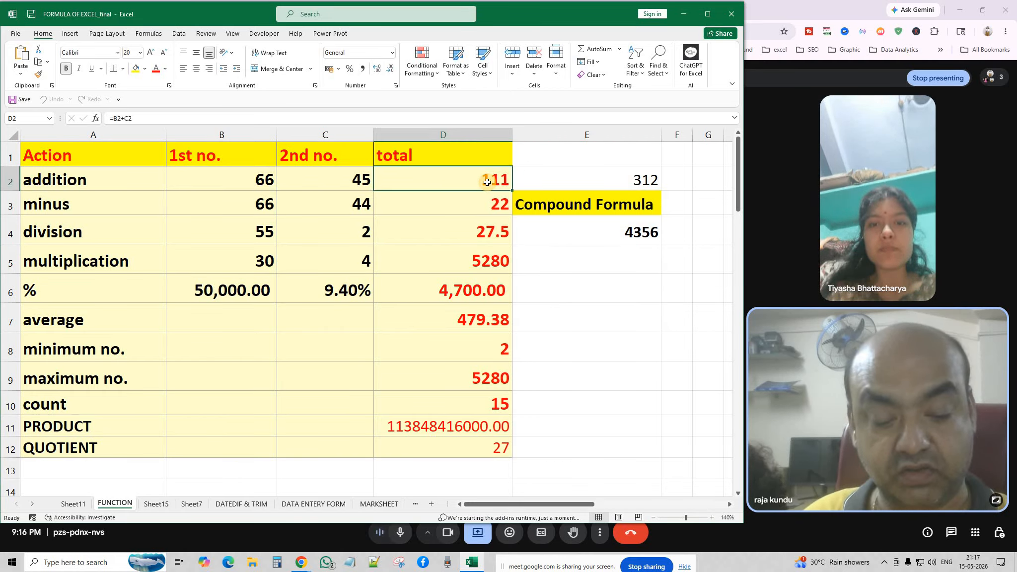
key("Delete")
left_click(594, 256)
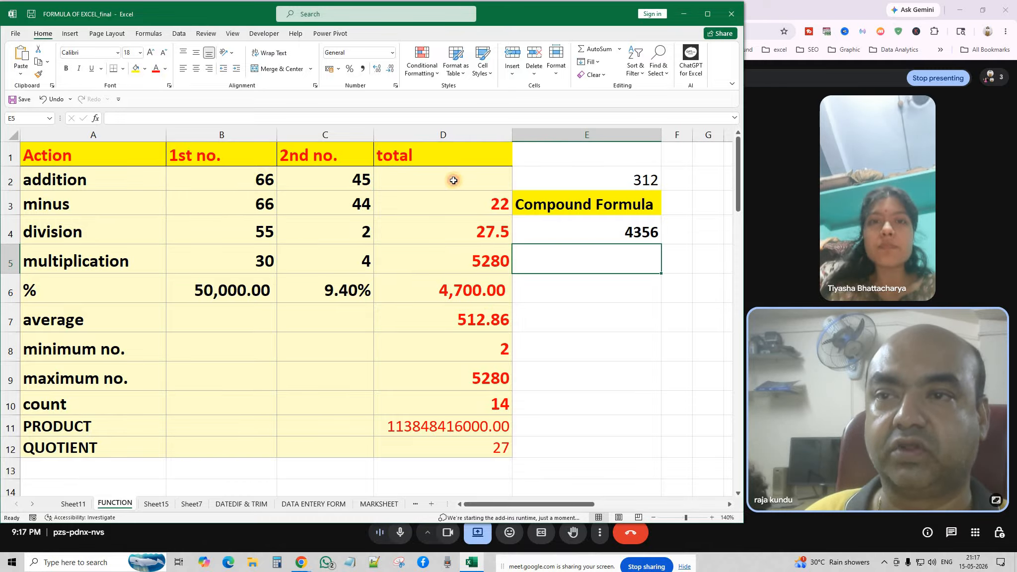
left_click_drag(249, 180, 453, 180)
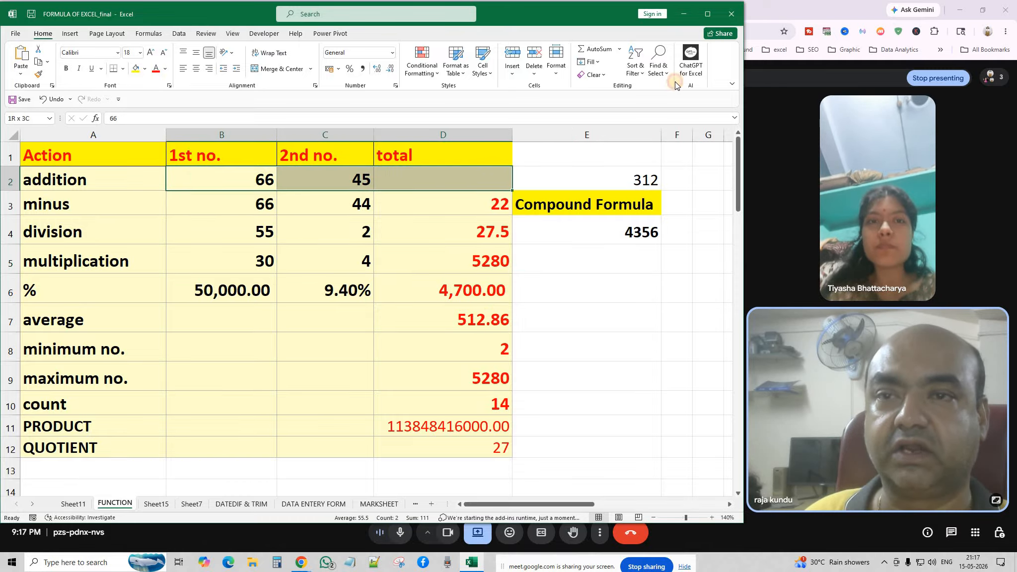
left_click(601, 49)
Step: Clear the AutoSum formula from D2 and enter the addition formula =B2+C2 using cell references
left_click(492, 176)
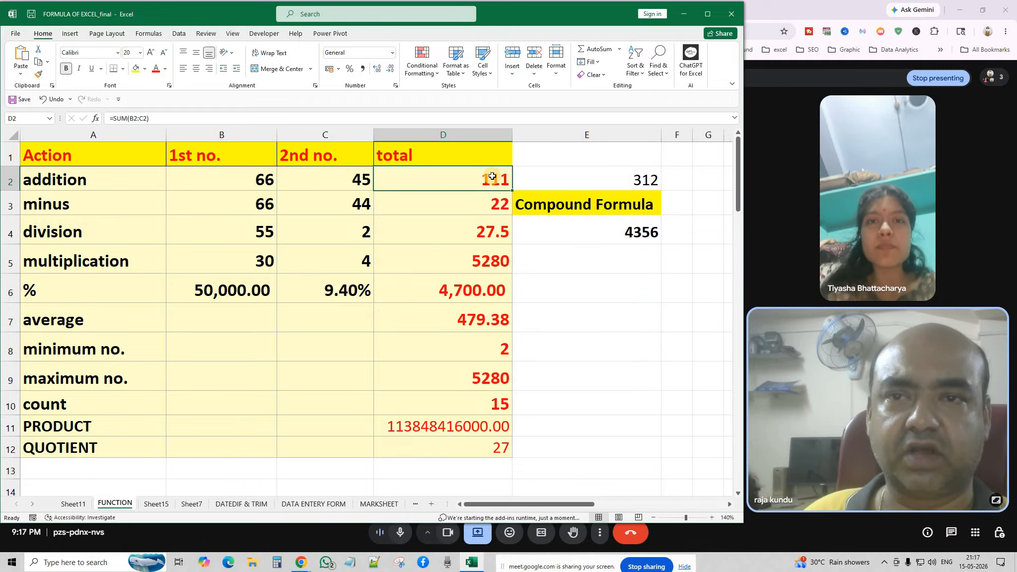
key("Delete")
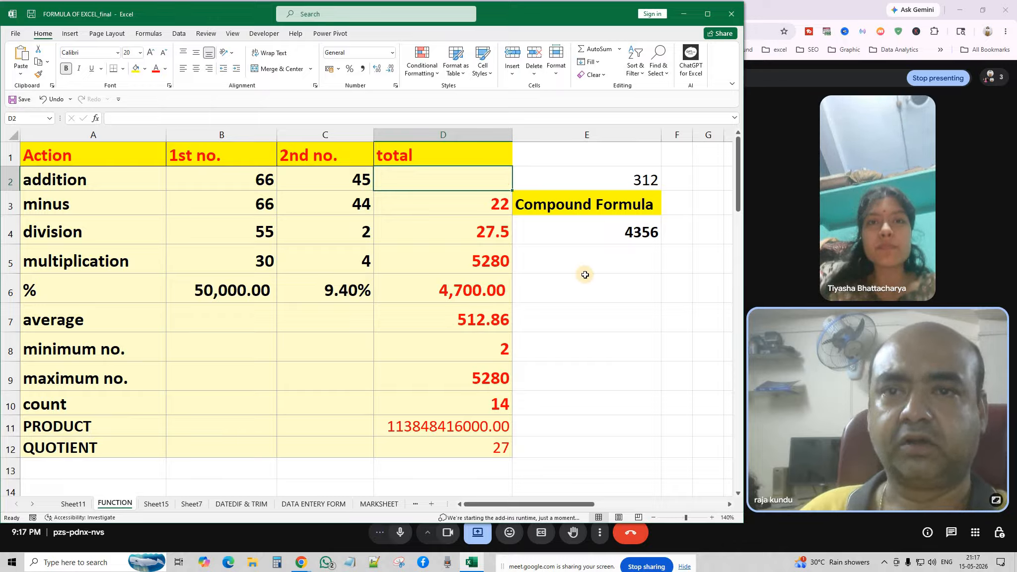
left_click(561, 281)
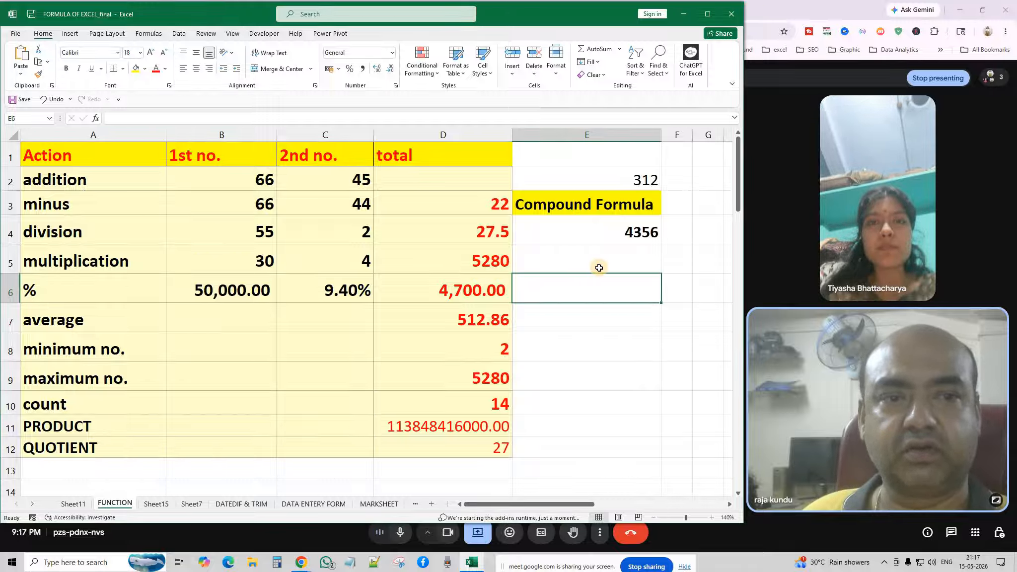
left_click(471, 180)
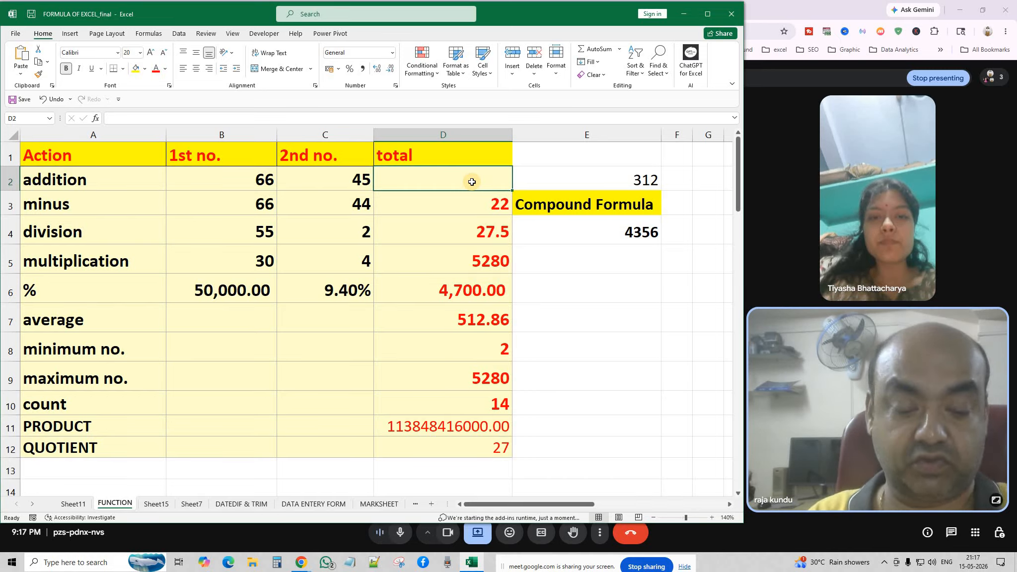
type("=")
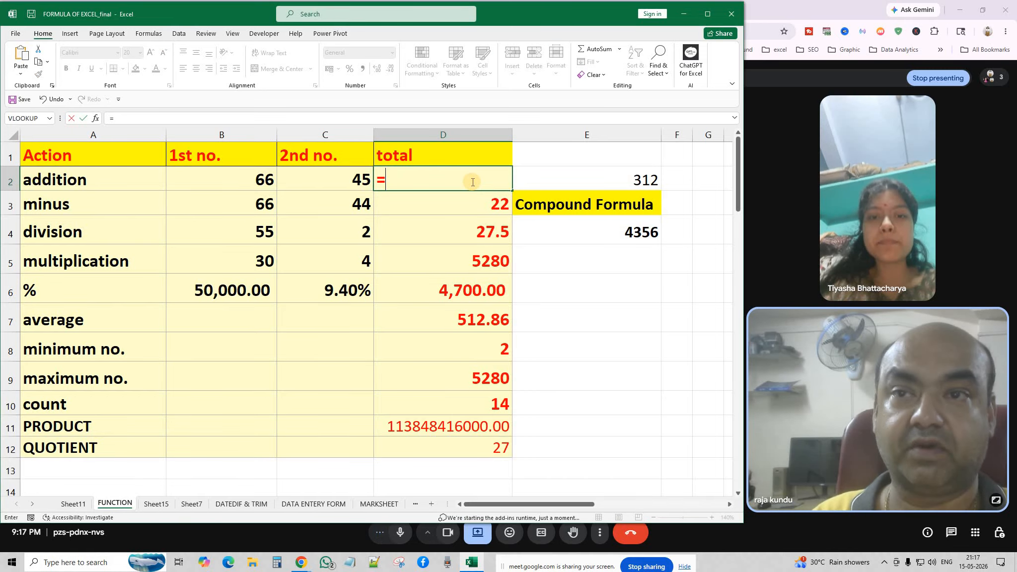
left_click(246, 180)
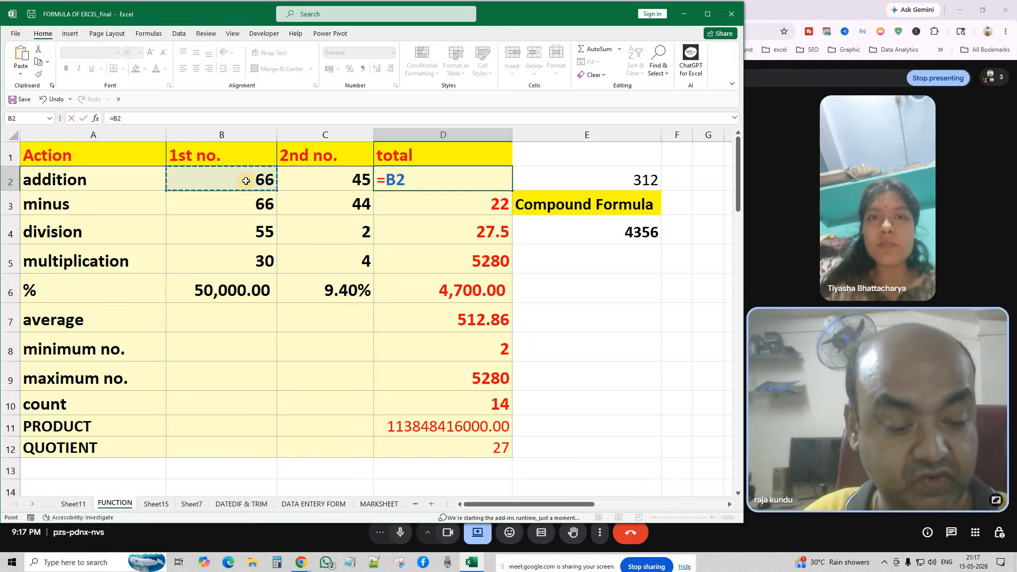
type("+")
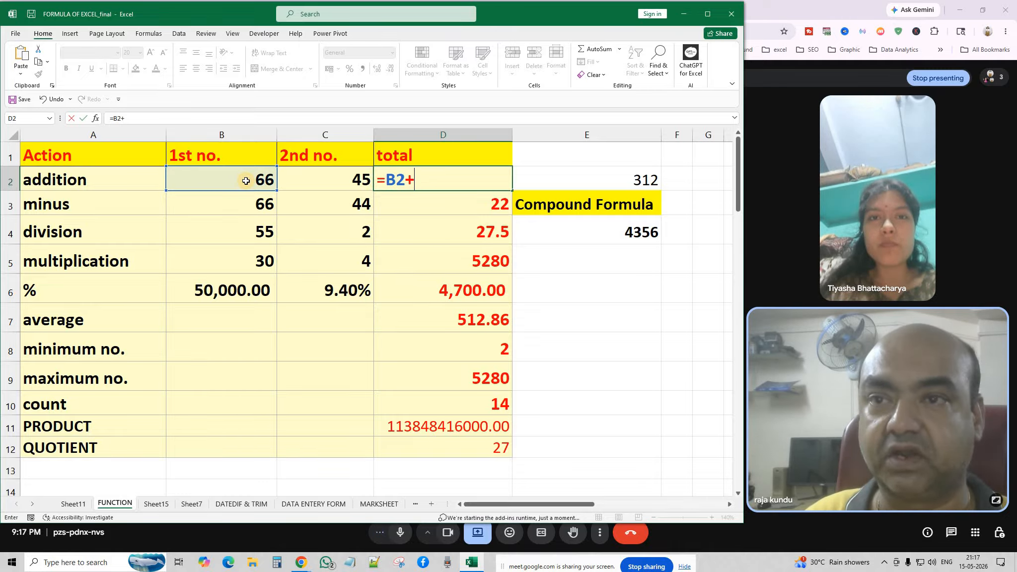
left_click(323, 185)
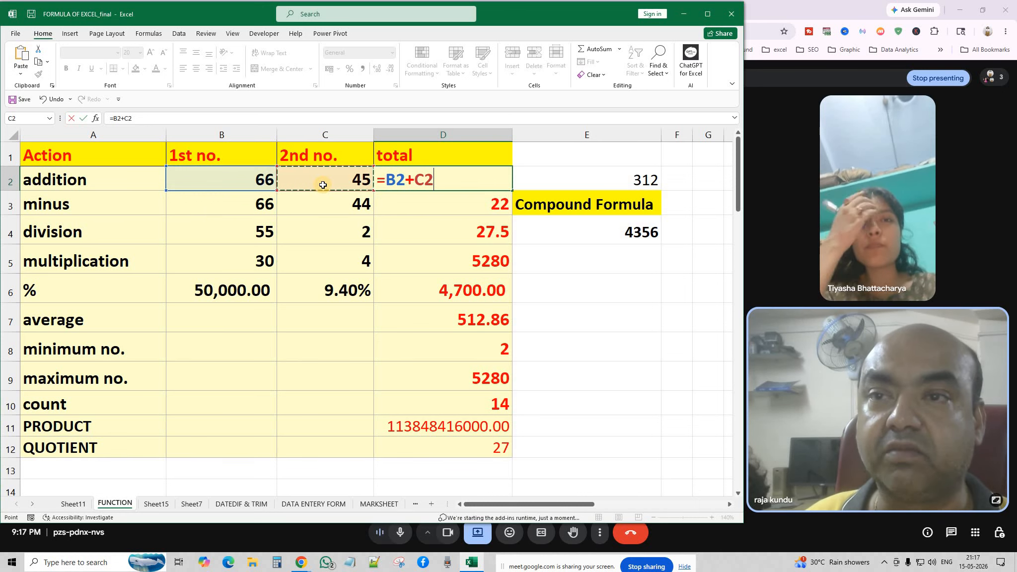
key("Return")
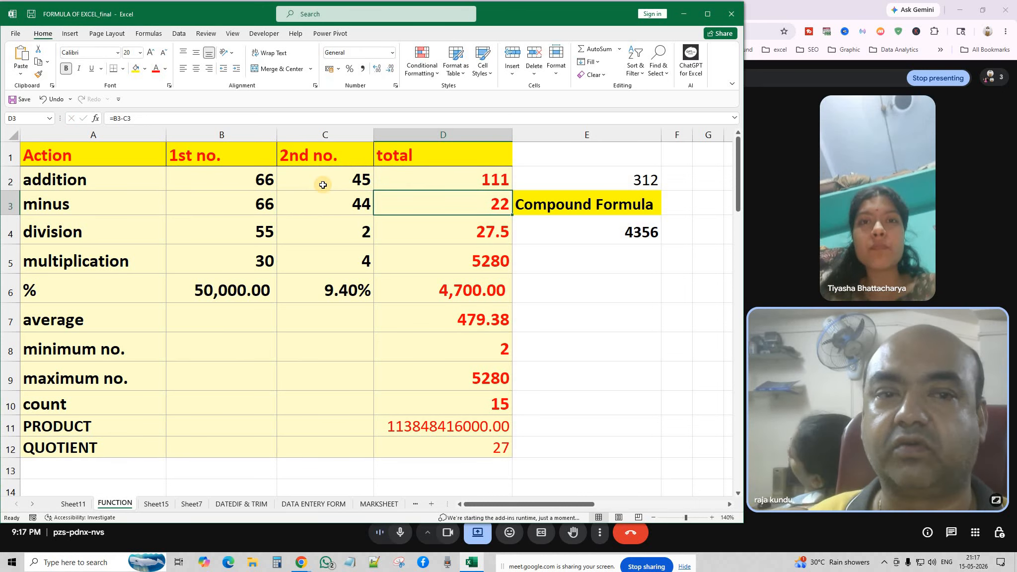
Step: Examine the formulas behind the addition, minus and division totals in D2:D4 and the cells they reference
left_click(491, 184)
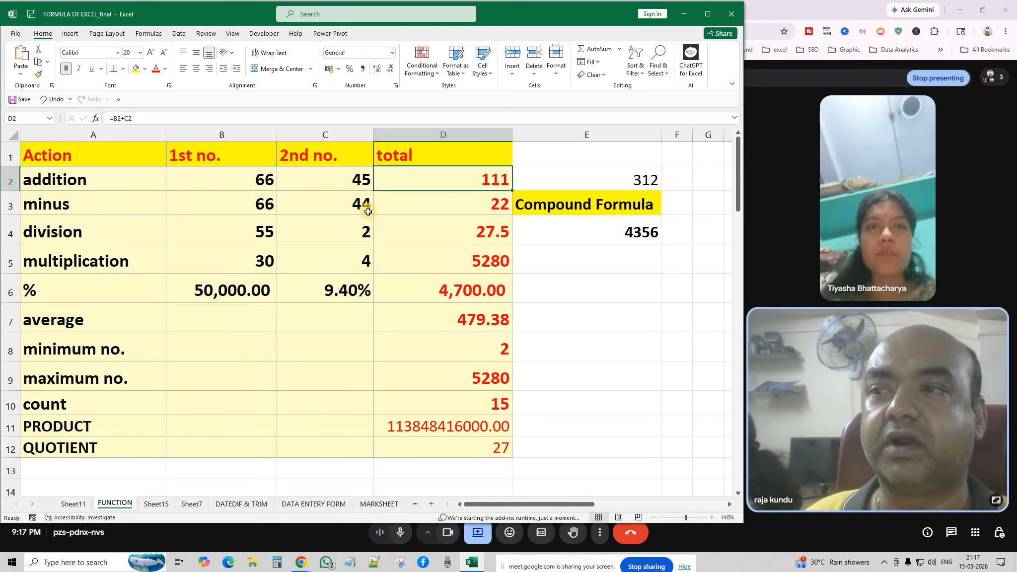
left_click(414, 208)
key("F2")
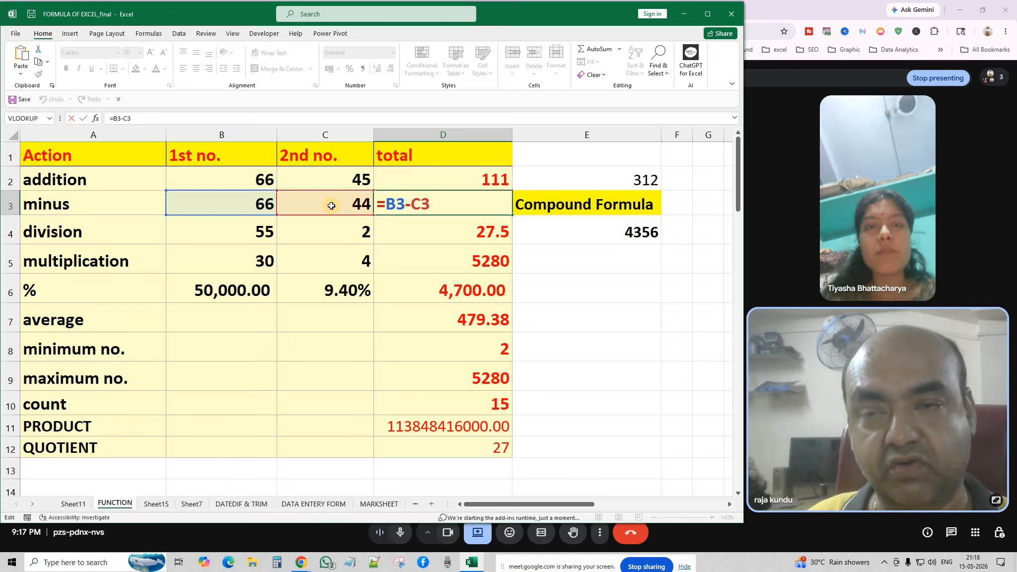
key("Return")
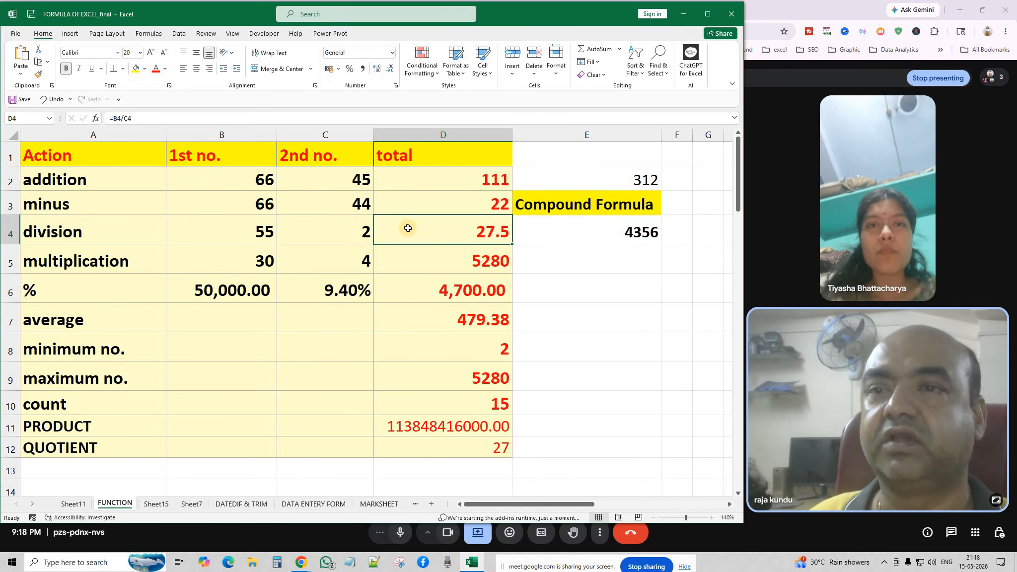
key("F2")
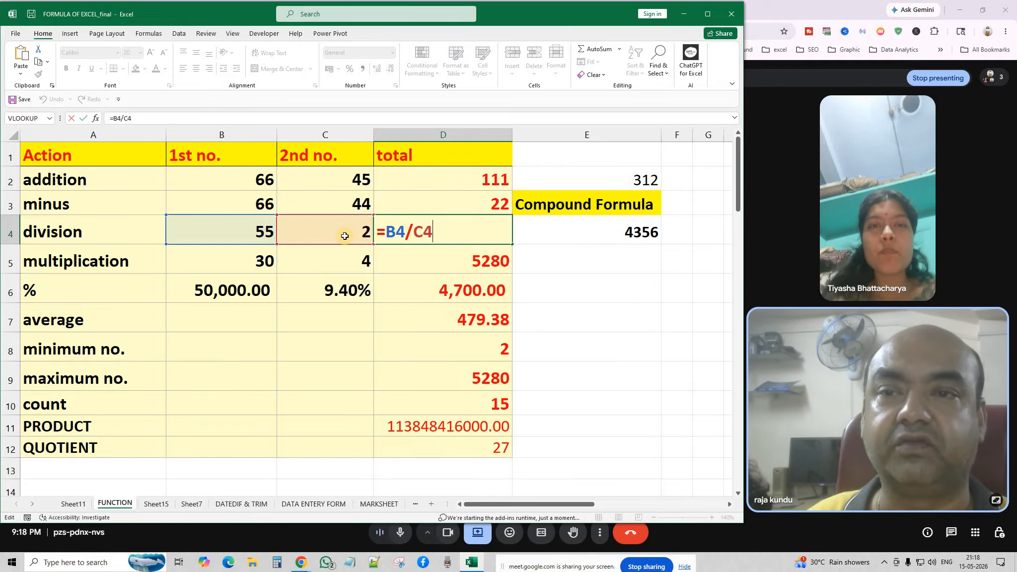
key("Return")
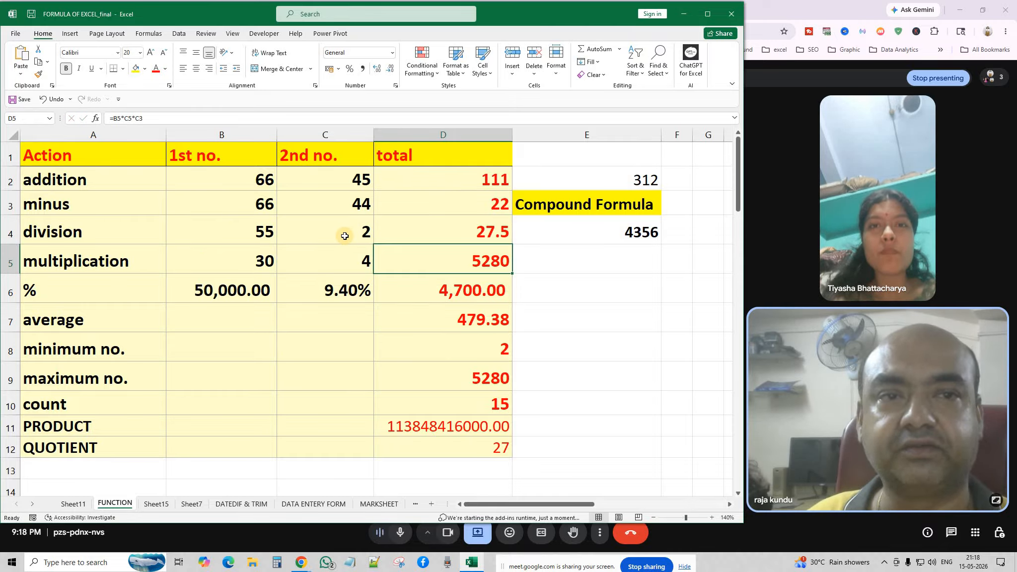
Step: Clear the multiplication total in D5 and enter the formula =B5*C5
left_click(519, 265)
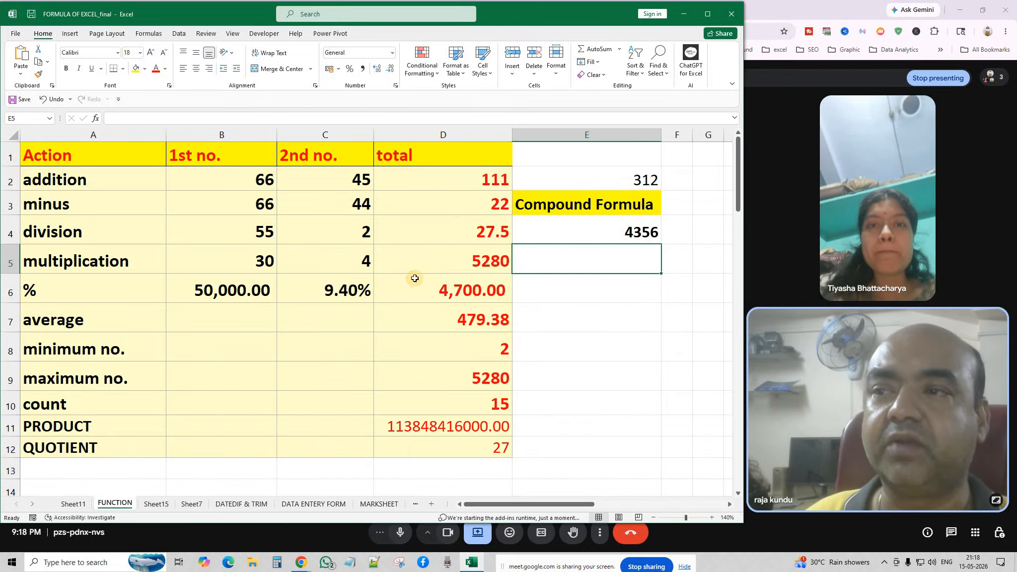
left_click(434, 261)
key("Delete")
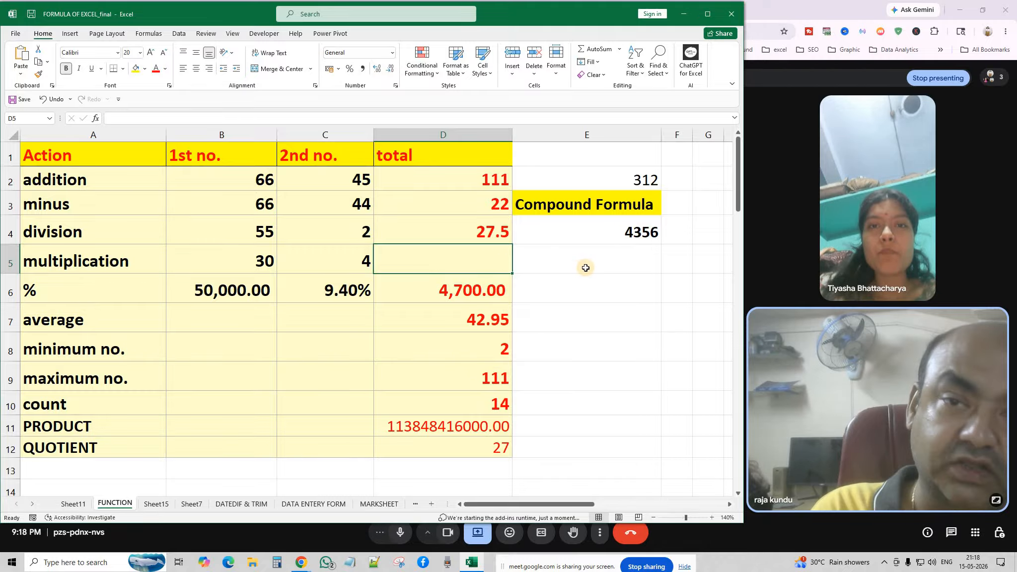
left_click(587, 265)
left_click(450, 259)
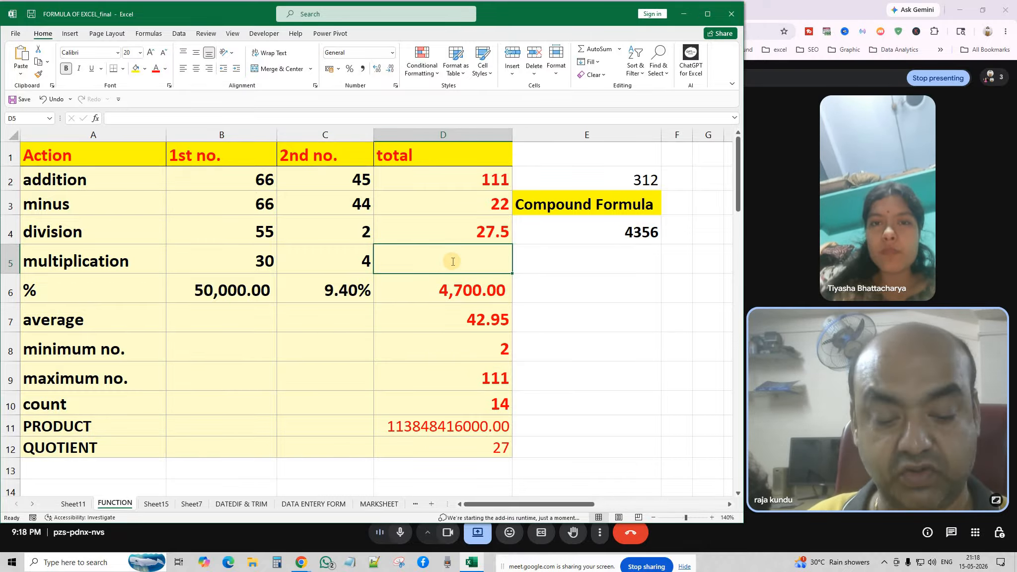
type("=")
left_click(254, 258)
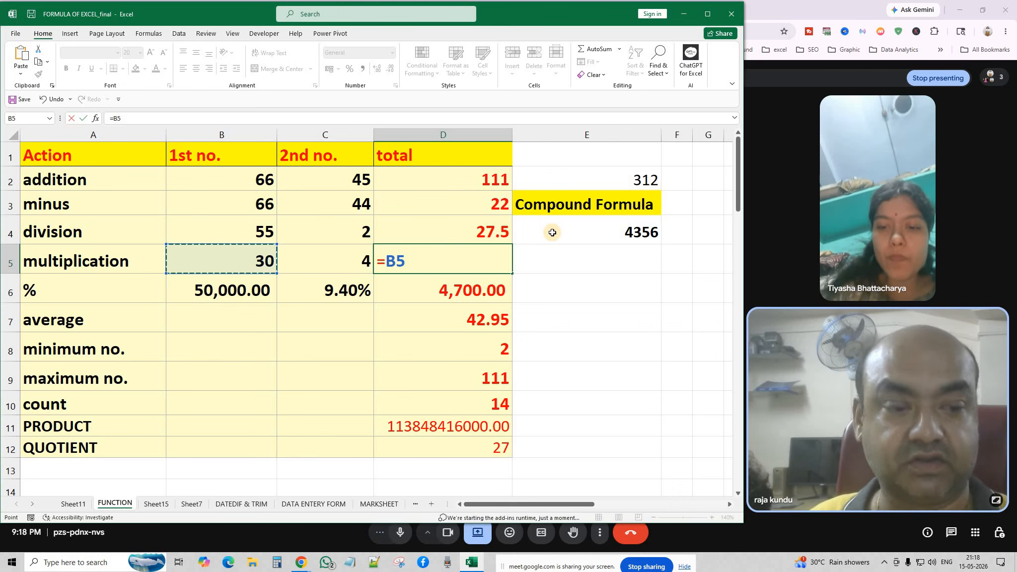
type("*")
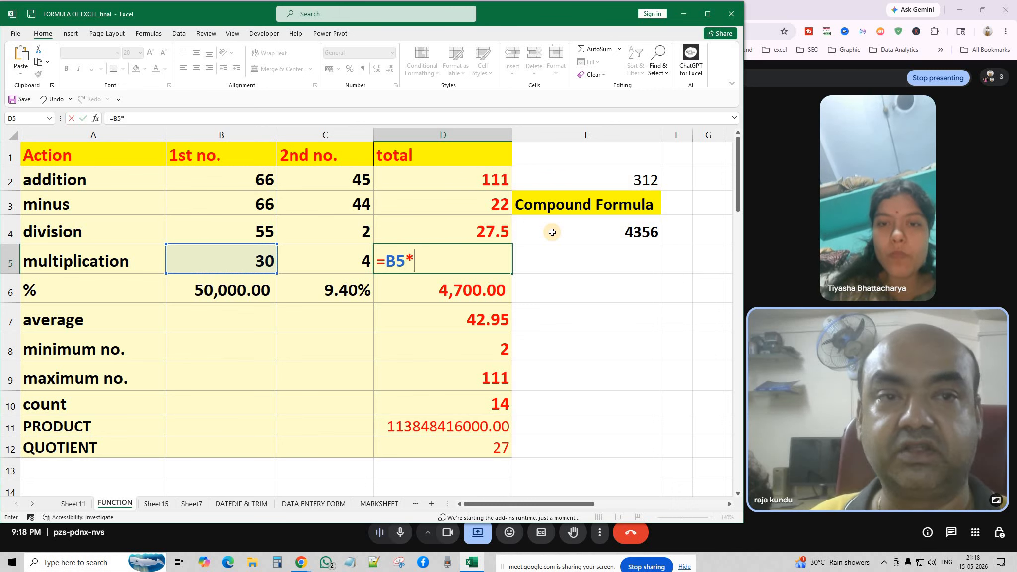
left_click(350, 263)
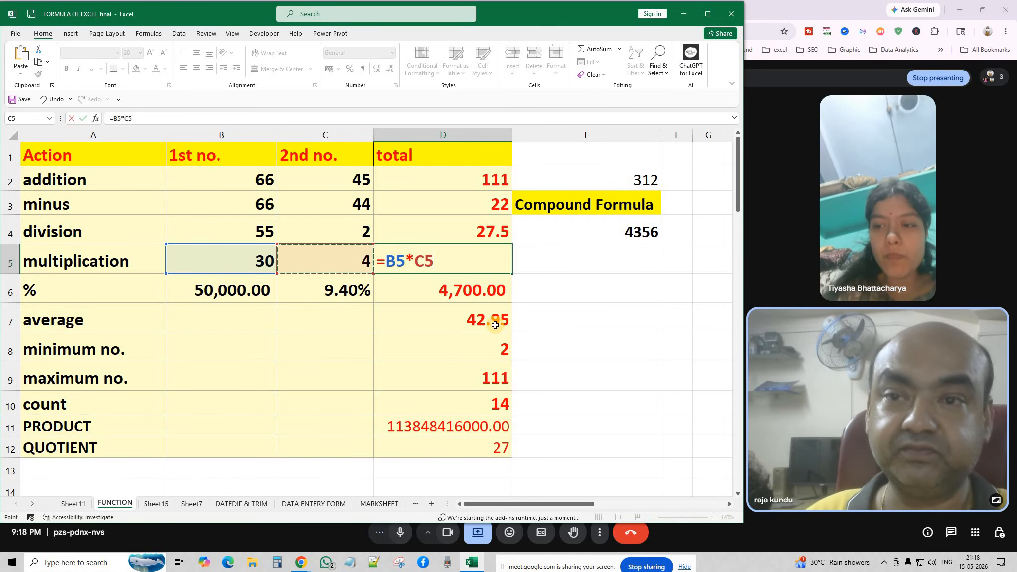
key("Return")
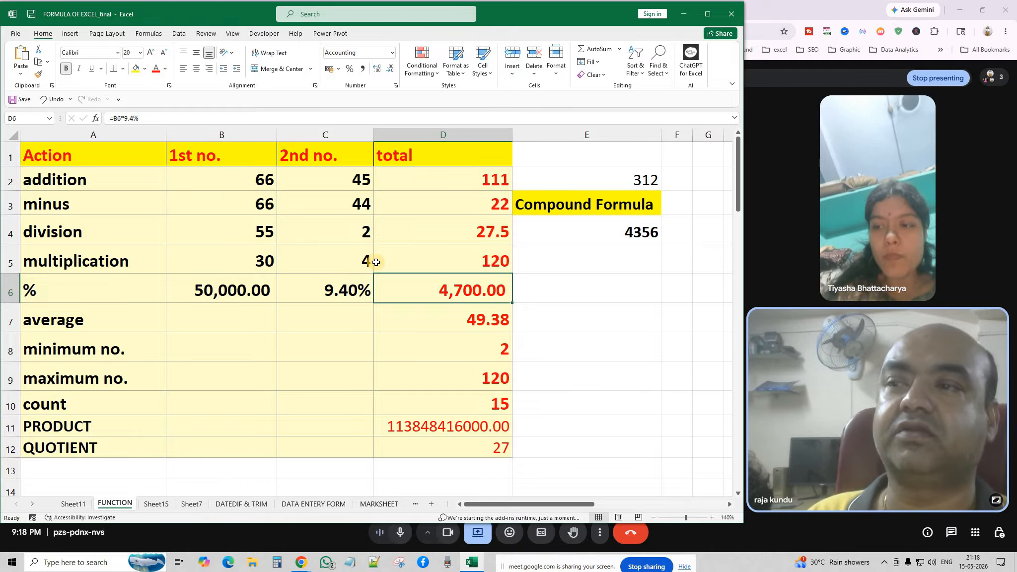
Step: Check the multiplication formula in D5 and examine the range B2:C5 holding the first and second numbers
left_click(463, 258)
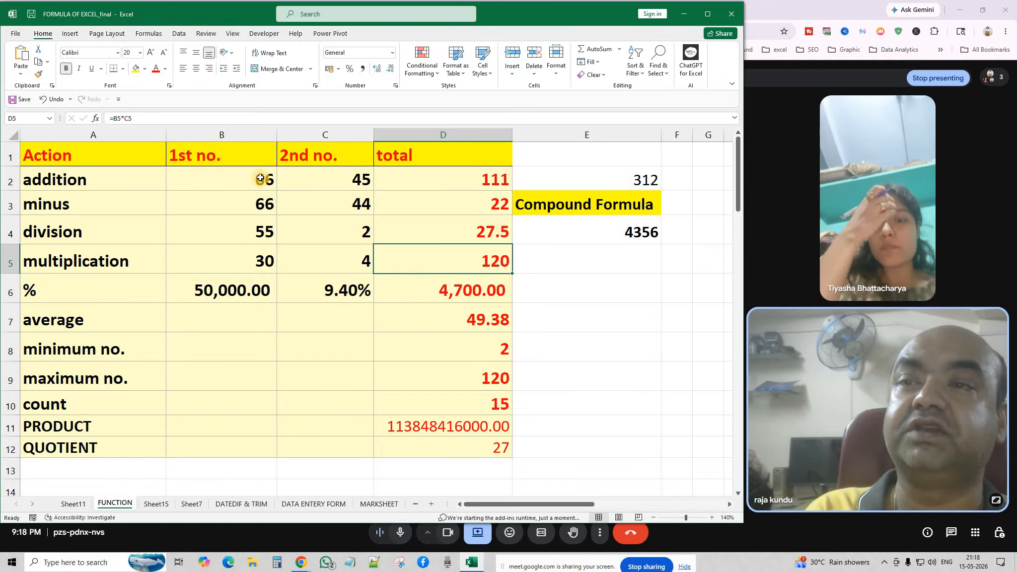
left_click_drag(260, 178, 340, 258)
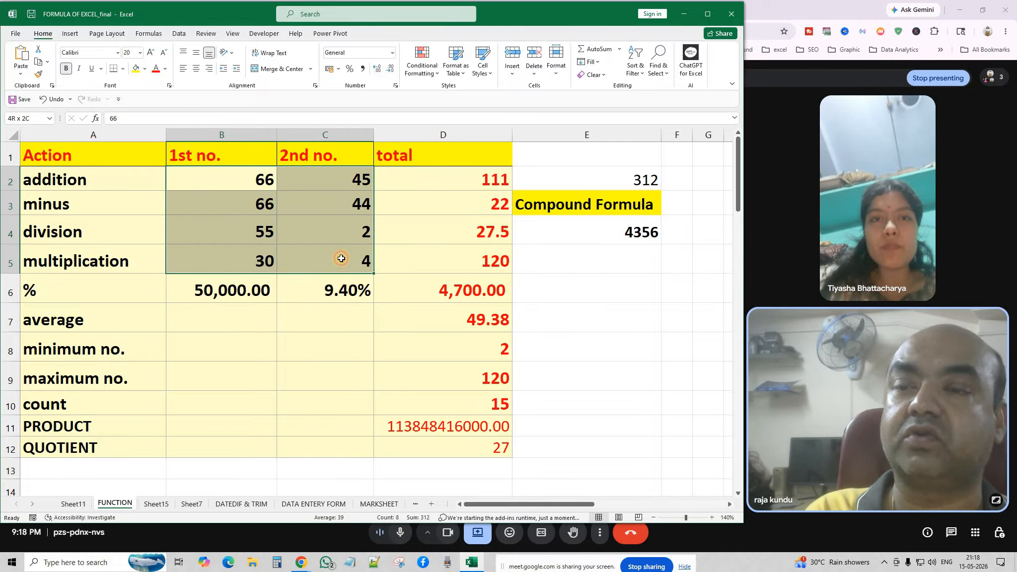
left_click(569, 260)
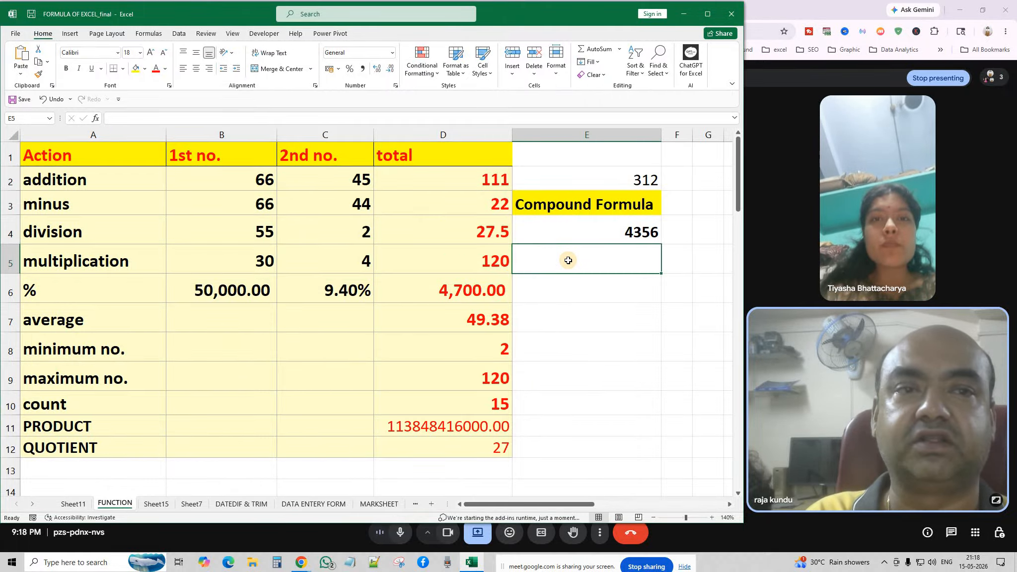
left_click_drag(268, 229, 605, 231)
left_click(552, 259)
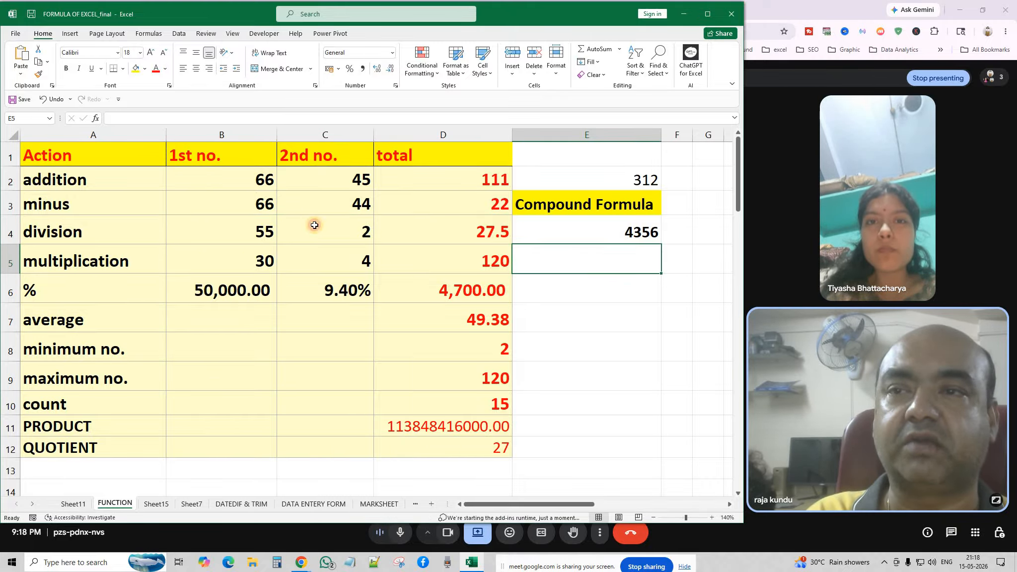
left_click_drag(263, 179, 353, 264)
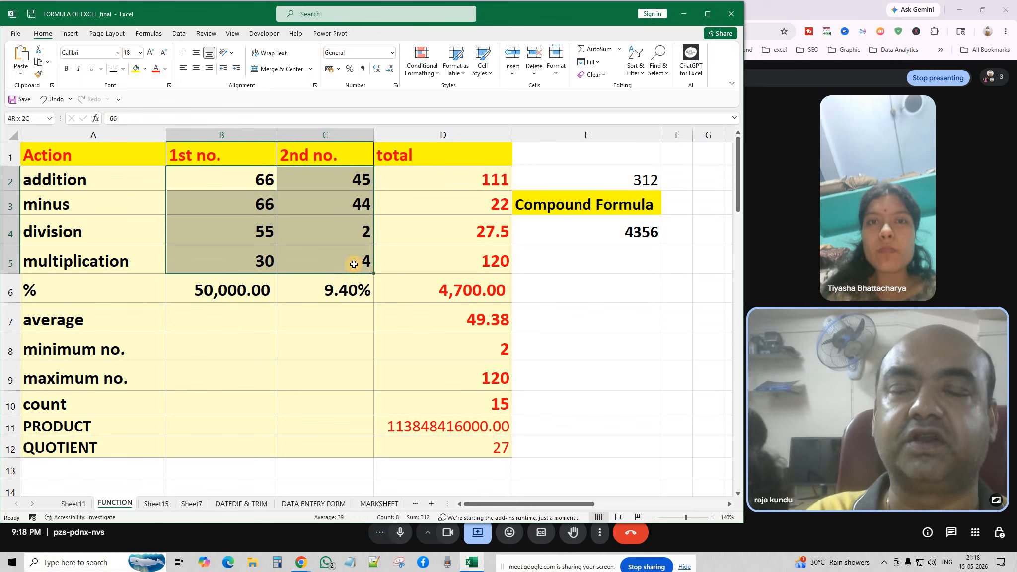
left_click(593, 258)
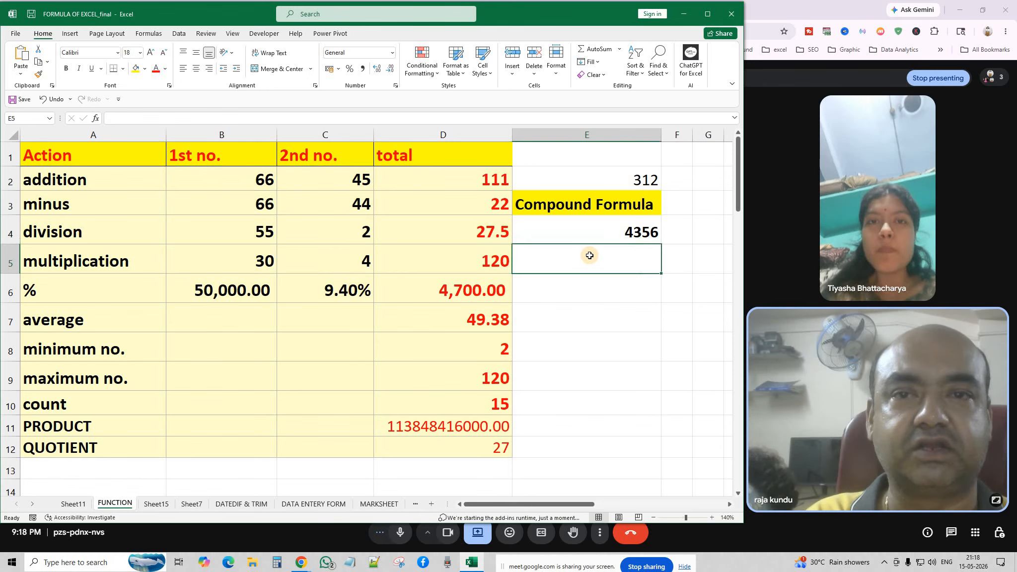
Step: Clear E2 and enter =SUM(B2:C5) to total the first and second numbers of the four arithmetic rows
left_click(632, 182)
key("Delete")
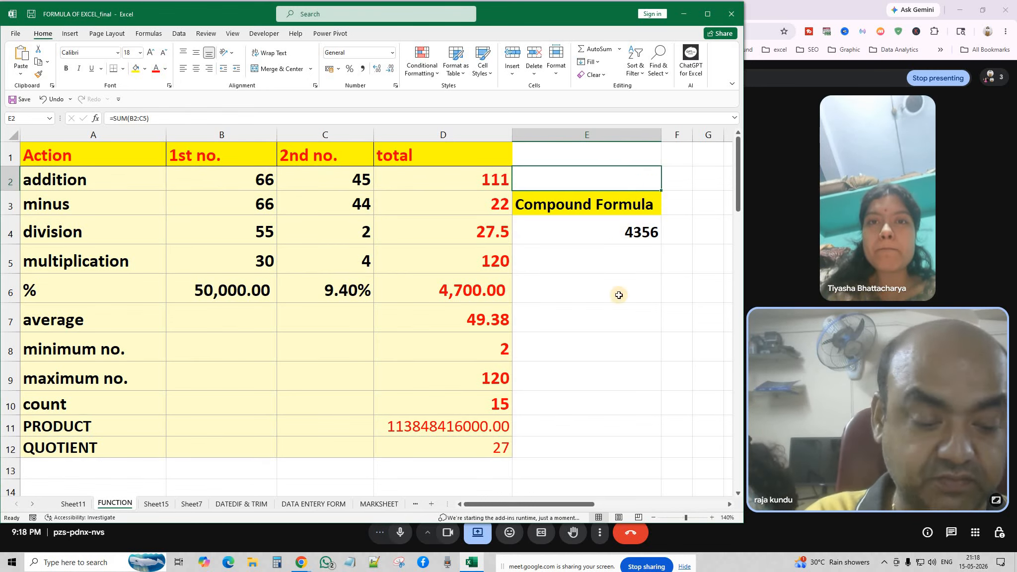
left_click(611, 319)
left_click(577, 170)
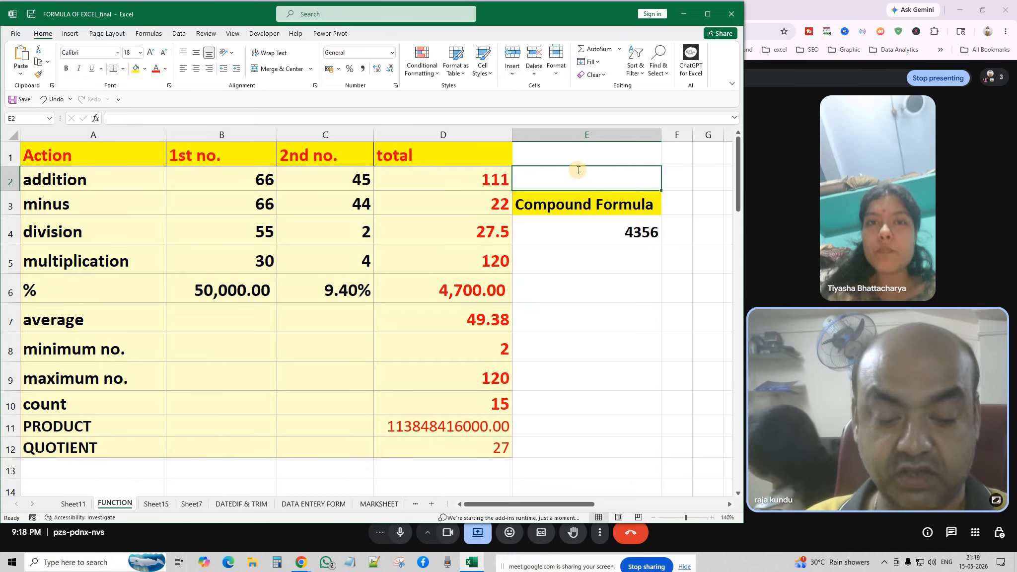
type("=sum")
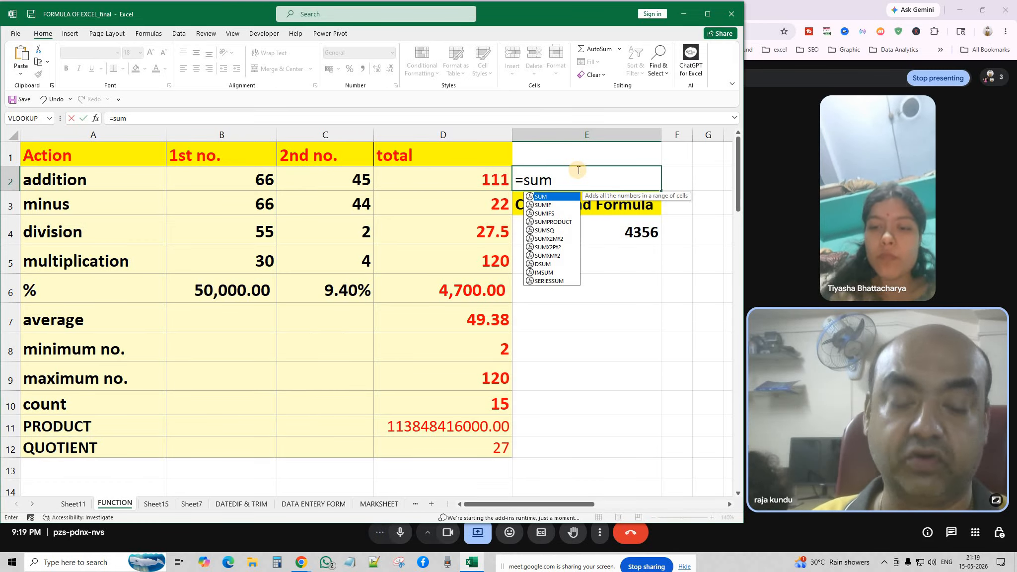
type("(")
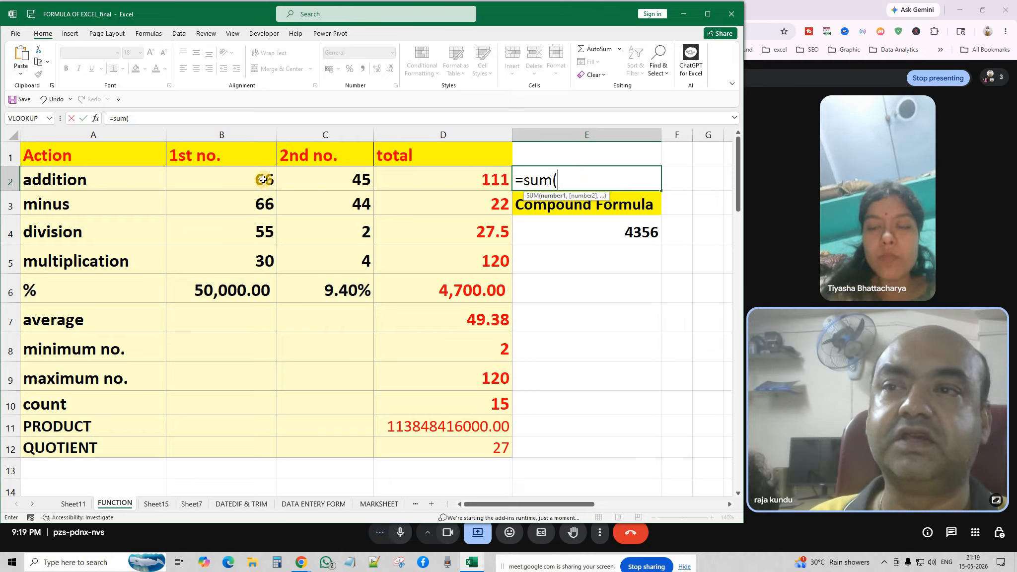
left_click_drag(261, 178, 344, 251)
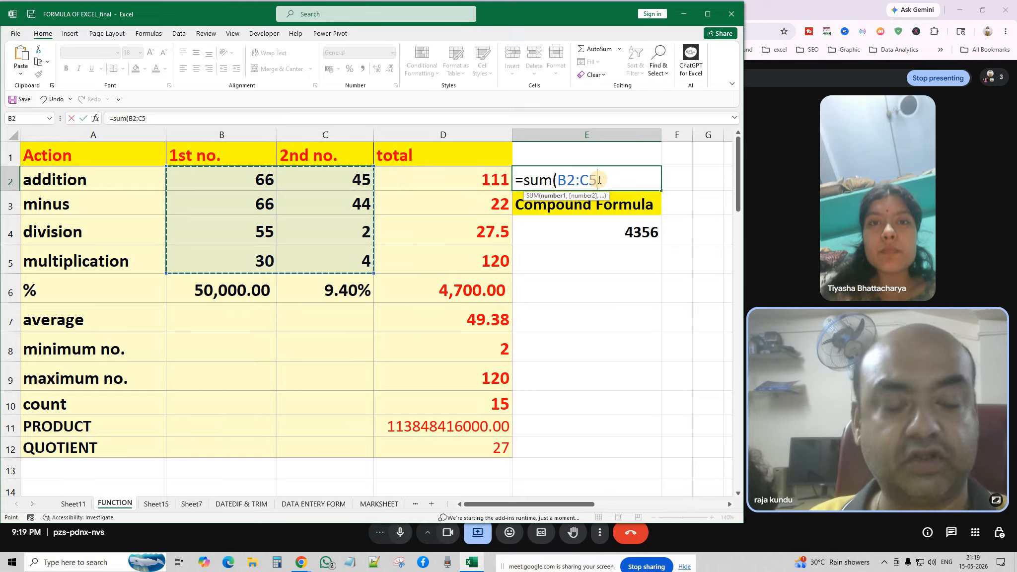
type(")")
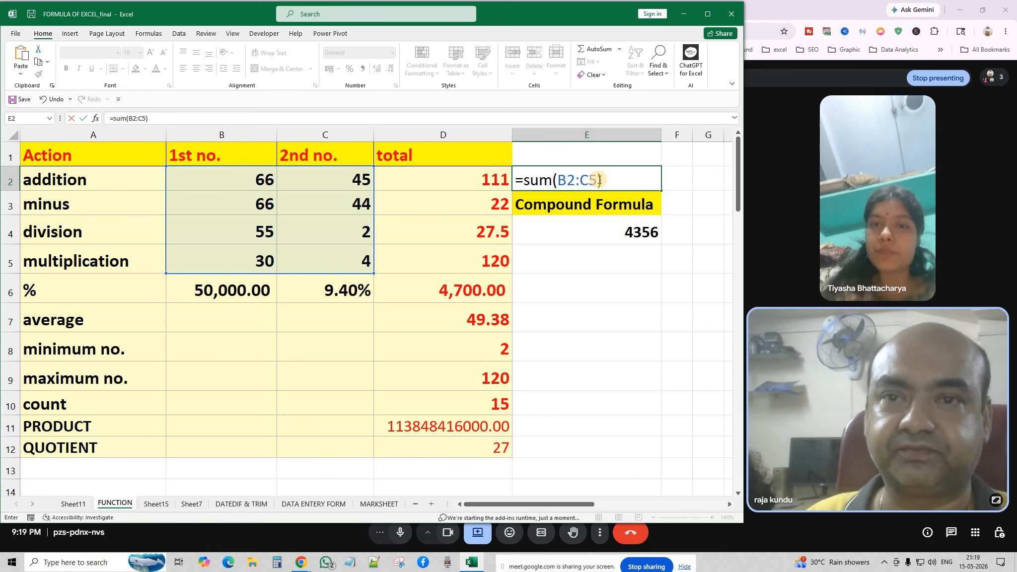
key("Return")
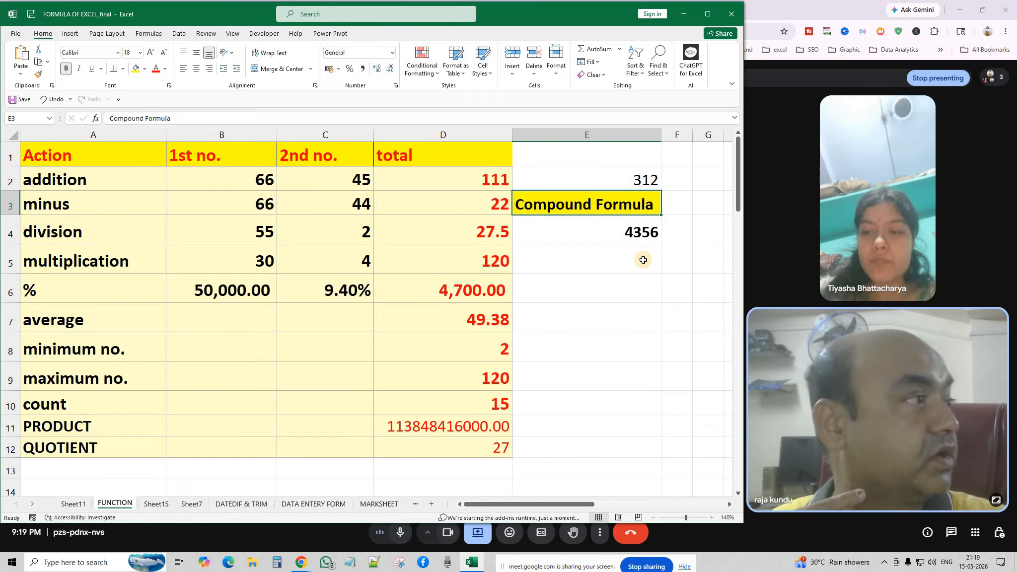
Step: Examine the compound formula in E4 and the cells it references, leaving it unchanged
left_click(618, 237)
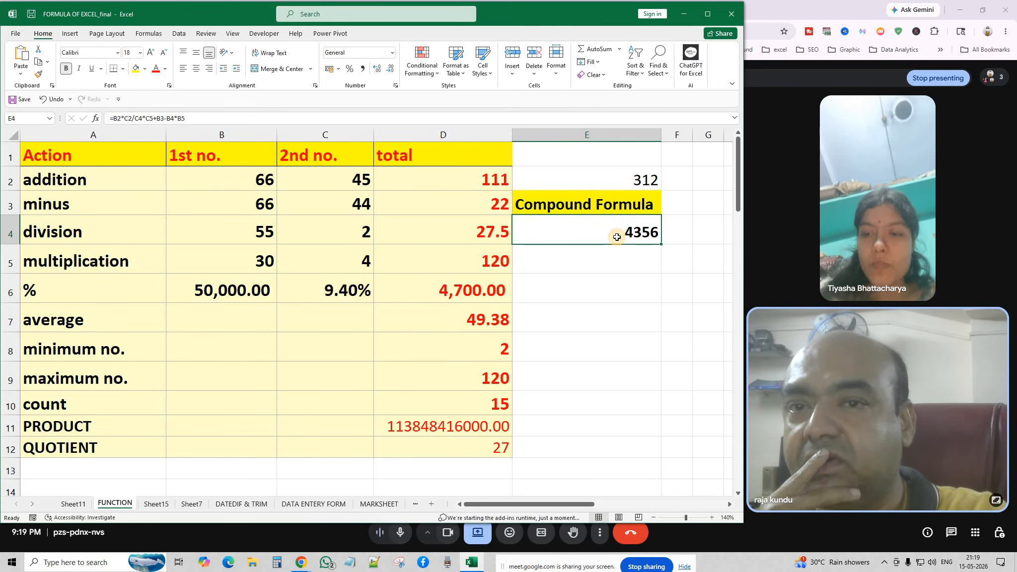
left_click(618, 261)
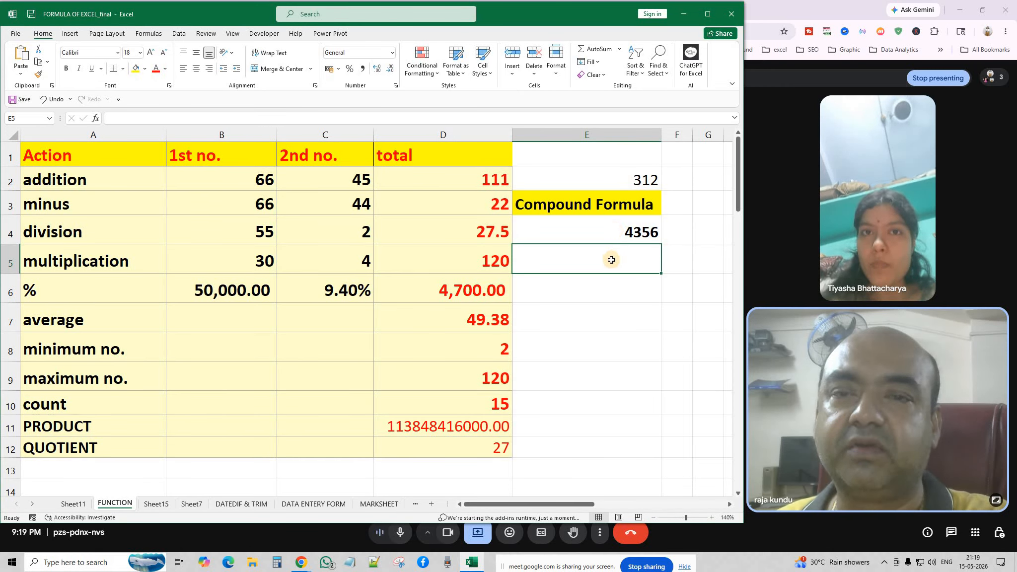
double_click(602, 227)
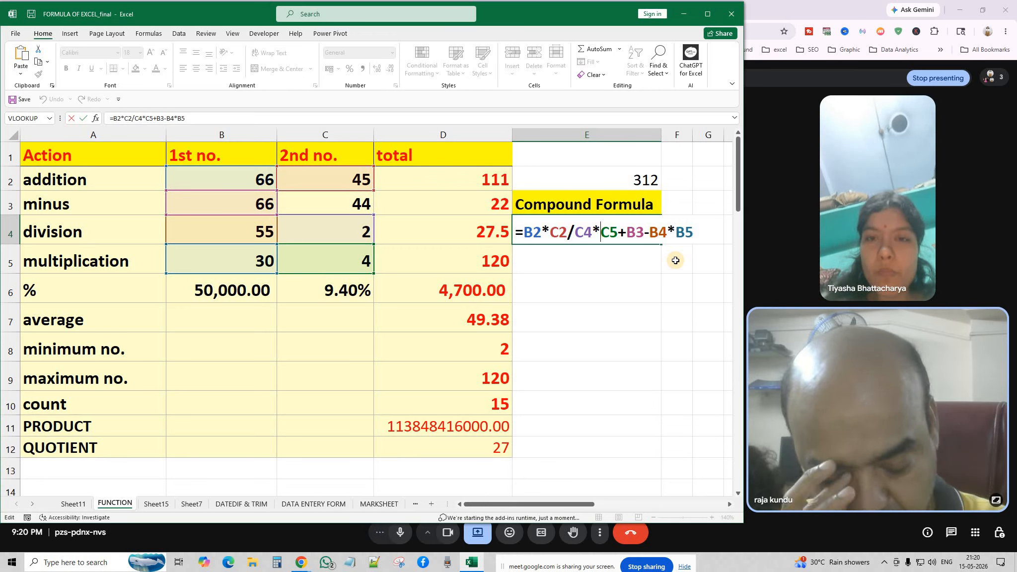
key("Return")
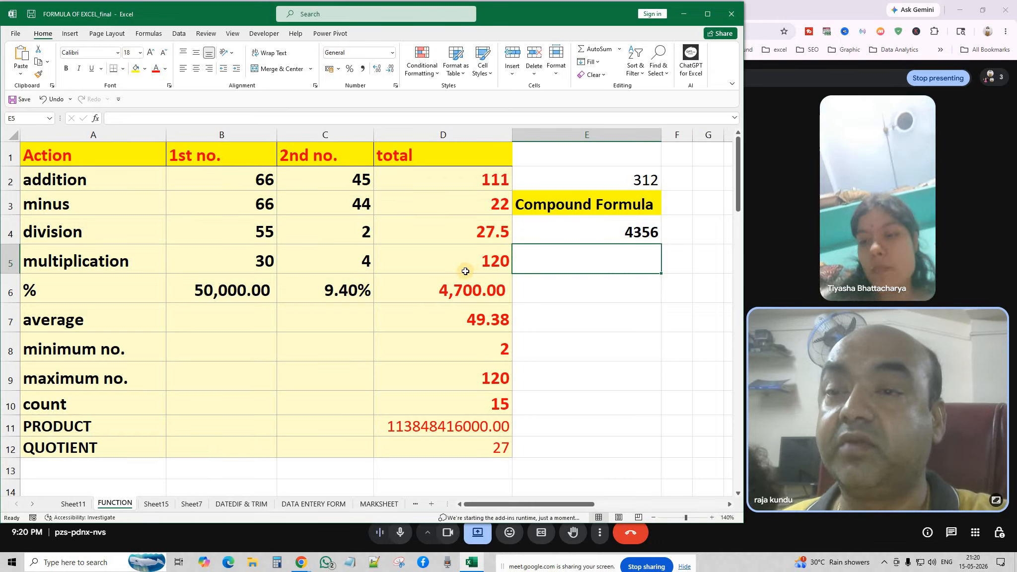
Step: Examine the percentage formula in D6 and the first number in B6 that it uses
left_click(441, 289)
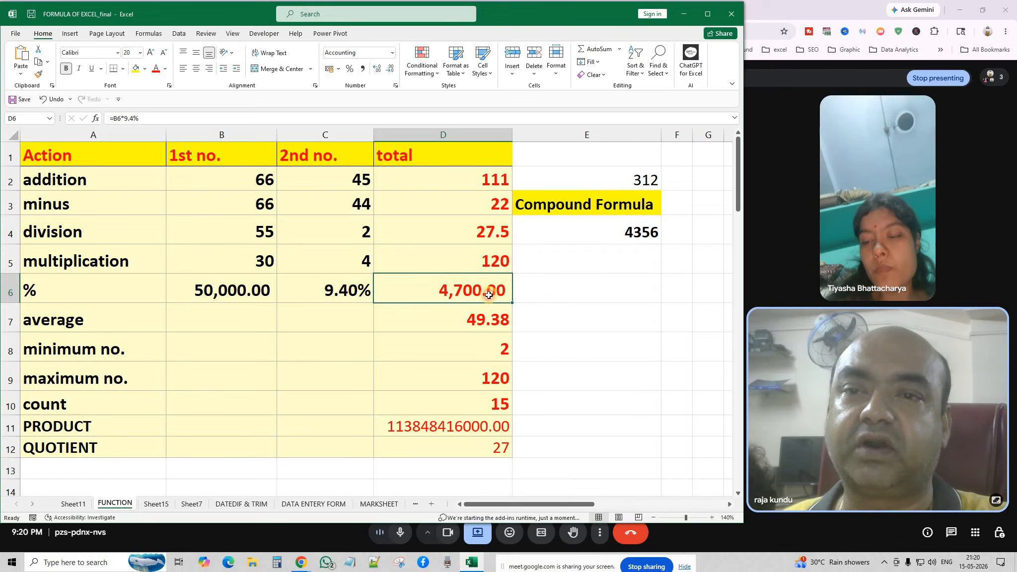
key("Right")
left_click(235, 289)
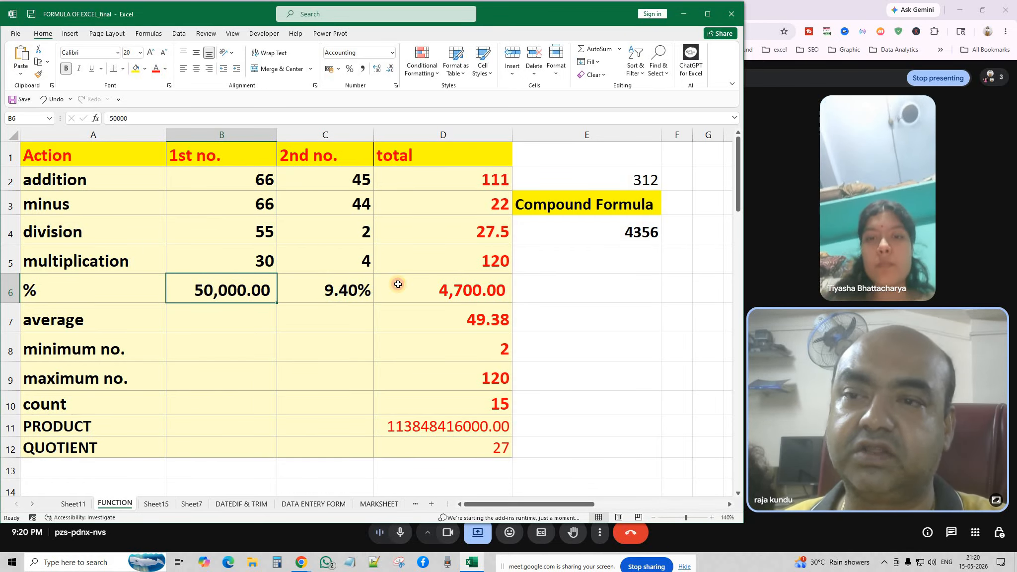
key("Right")
key("Right")
key("Right")
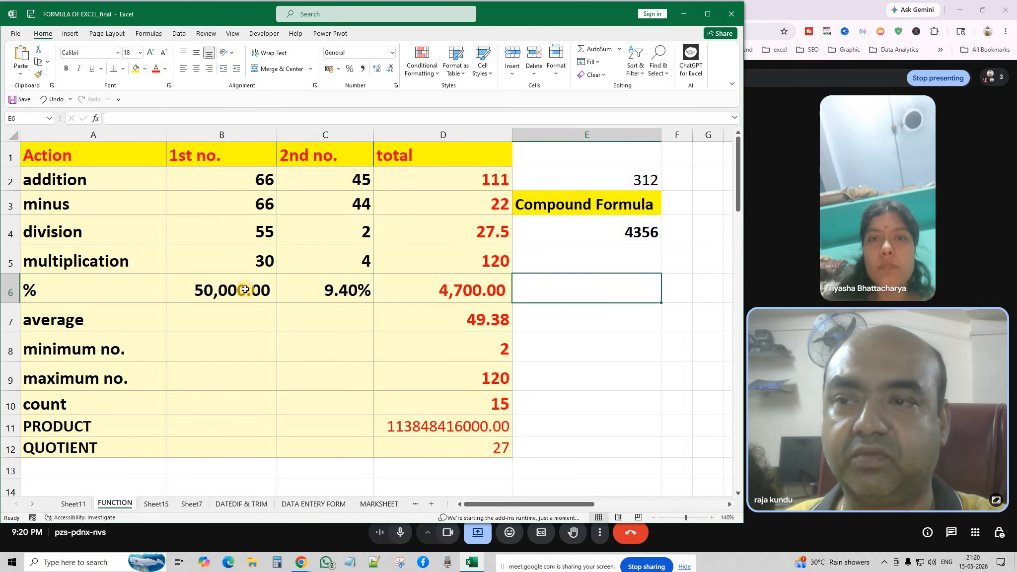
Step: Set the % row's first number in B6 to 80000 and check the total in D6
left_click(245, 290)
double_click(245, 289)
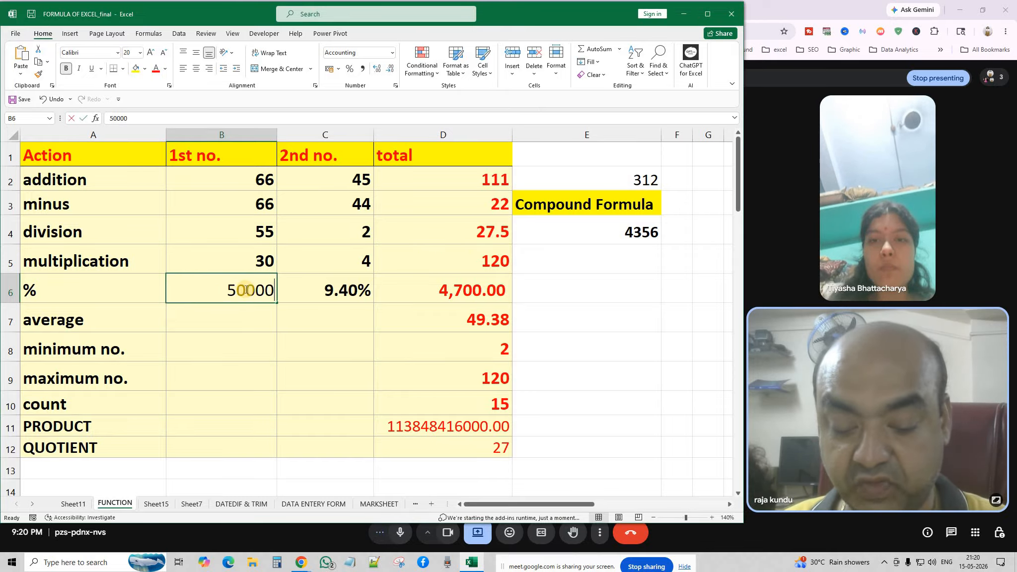
type("80000")
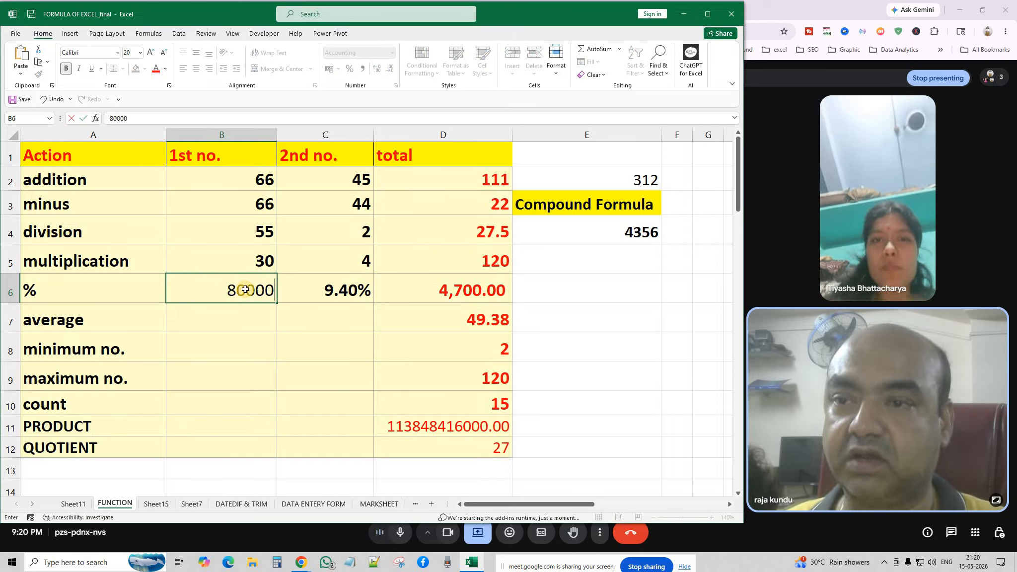
key("Return")
key("Return")
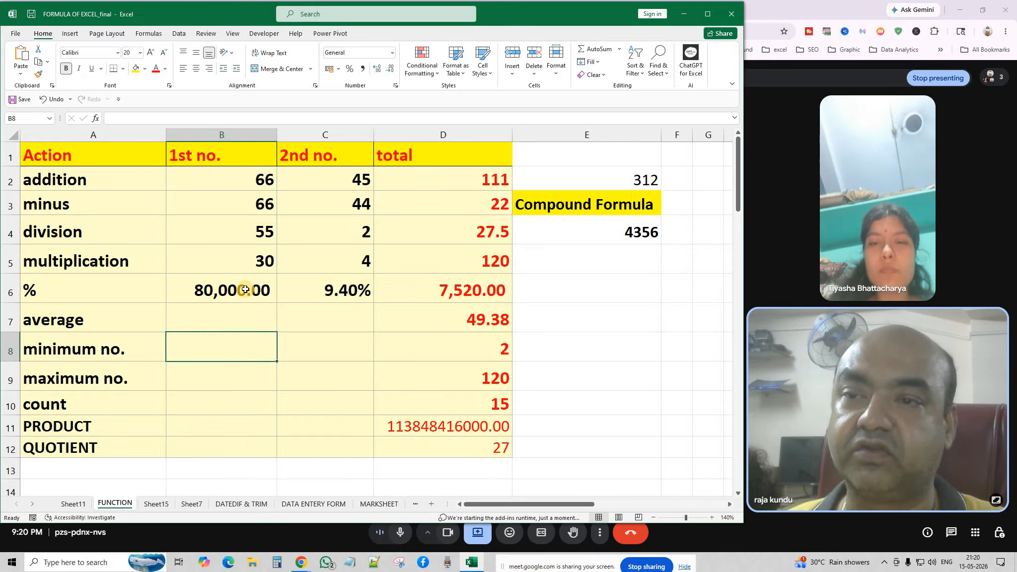
left_click(362, 297)
key("Right")
key("Right")
left_click(454, 293)
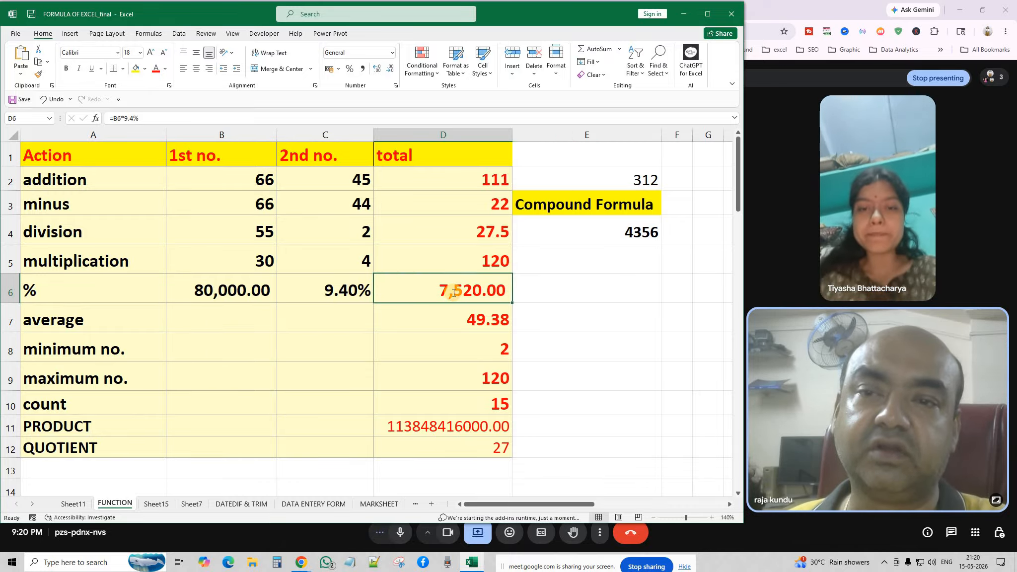
Step: Clear the percentage formula in D6 and enter =B6*C6, using the rate cell as a reference
double_click(453, 293)
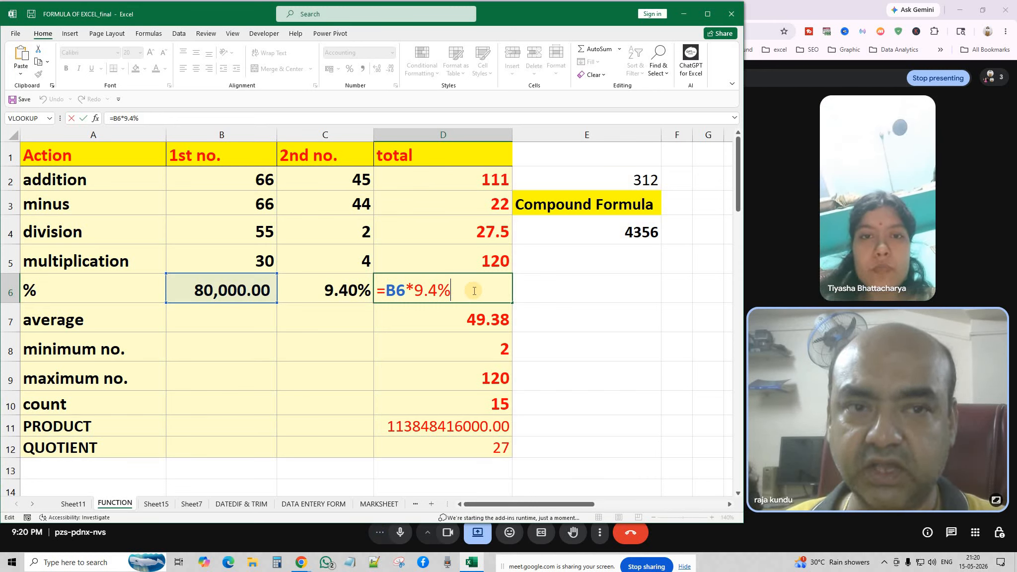
key("BackSpace")
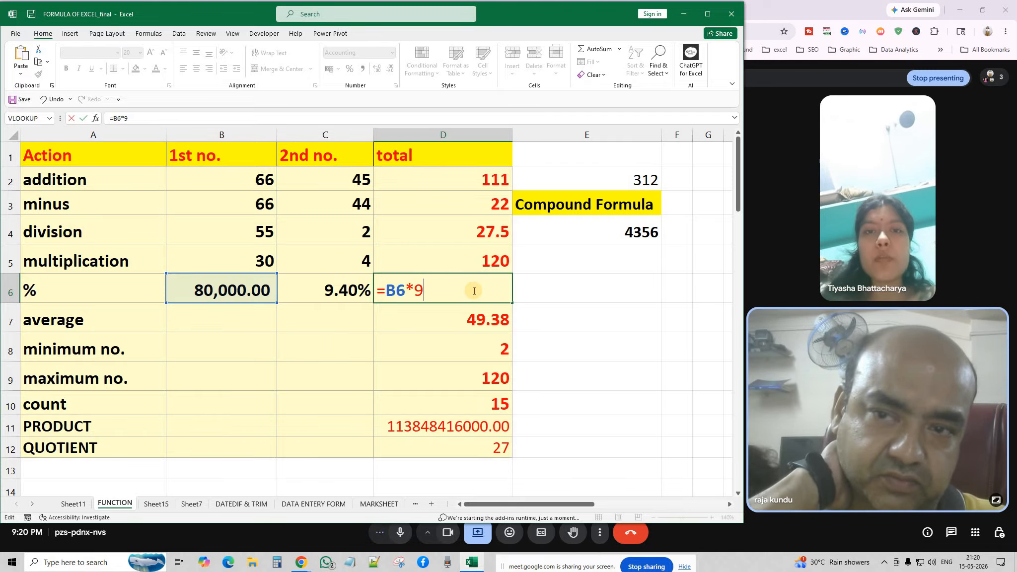
key("BackSpace")
key("BackSpace")
key("BackSpace")
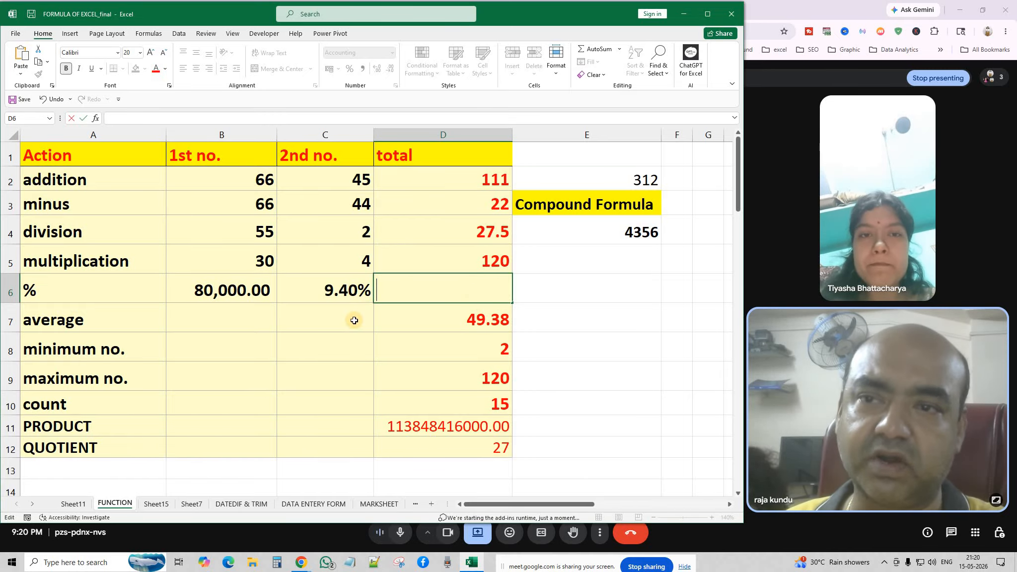
left_click(362, 314)
left_click(399, 291)
type("=")
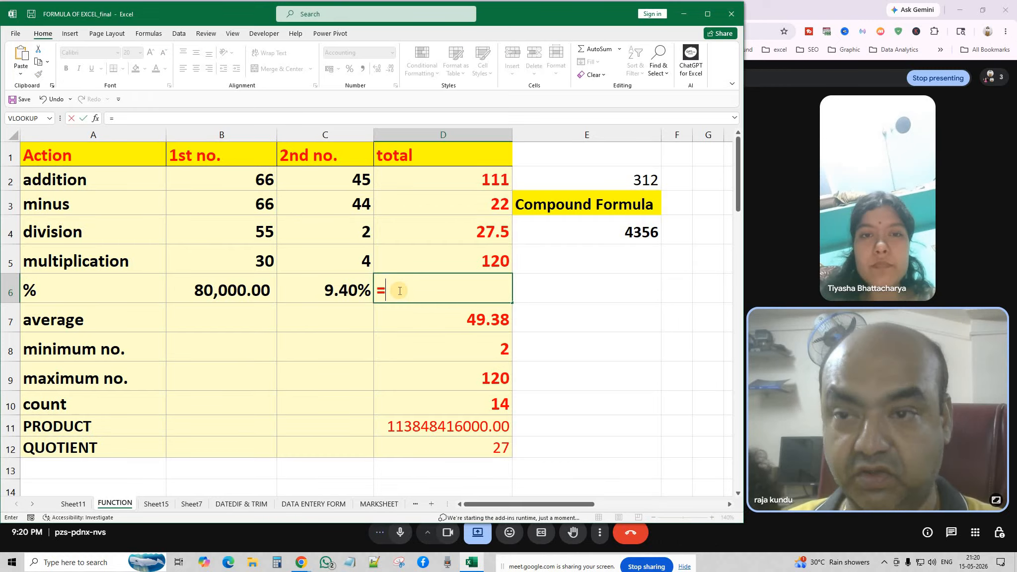
left_click(214, 295)
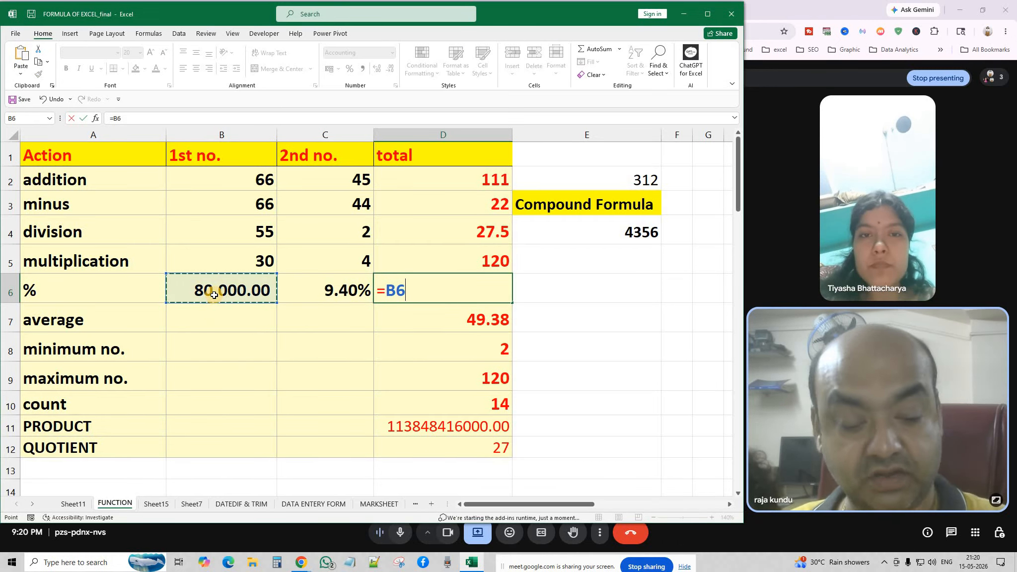
type("*")
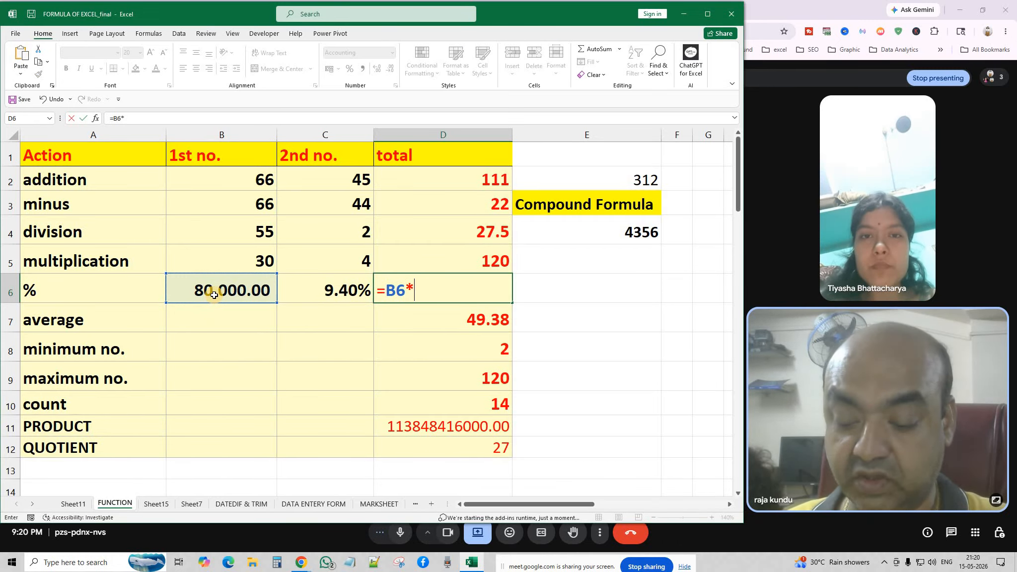
left_click(340, 293)
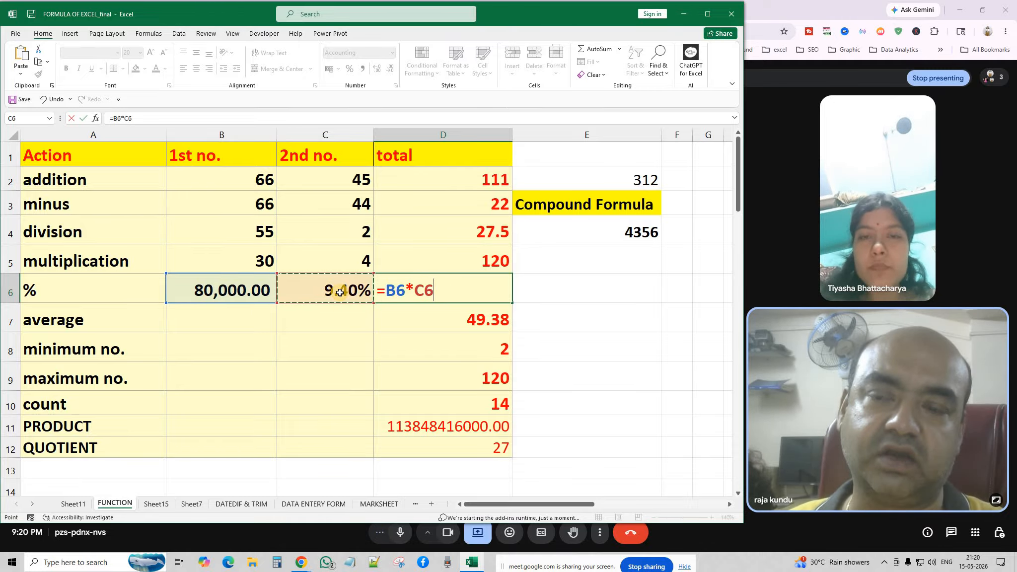
key("Return")
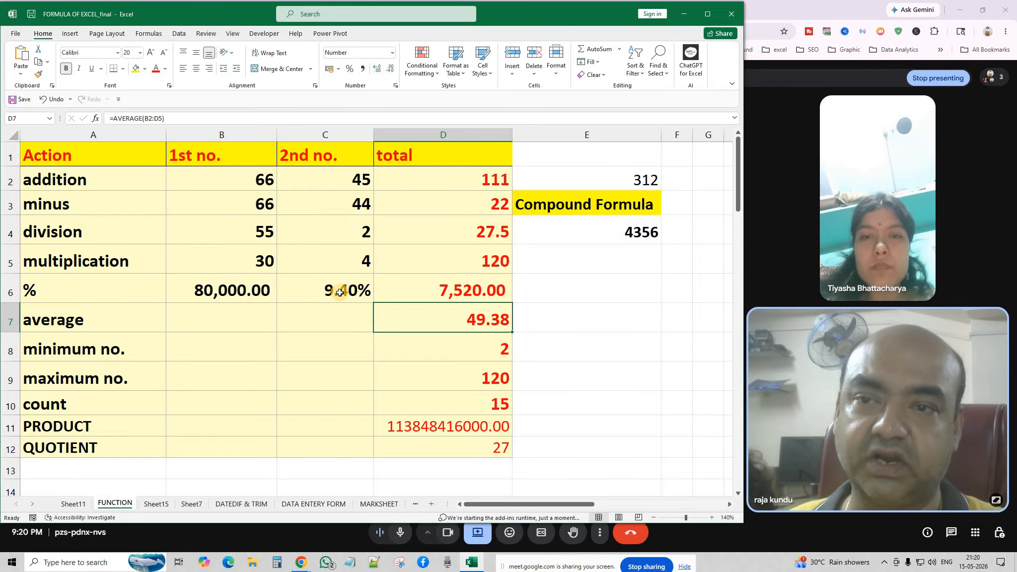
Step: Change the percentage formula in D6 to =B6*9.4/100
double_click(438, 284)
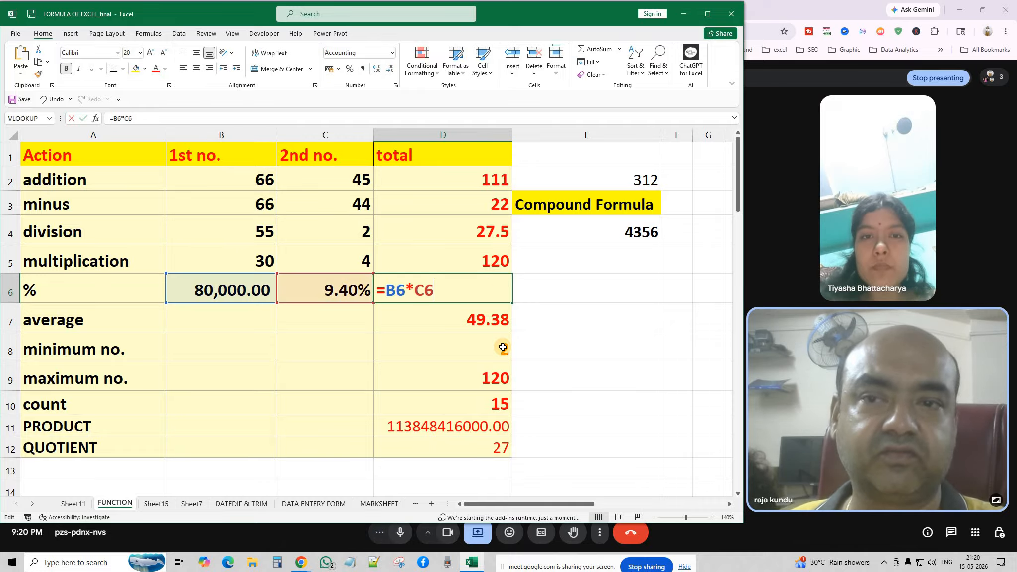
key("BackSpace")
key("BackSpace")
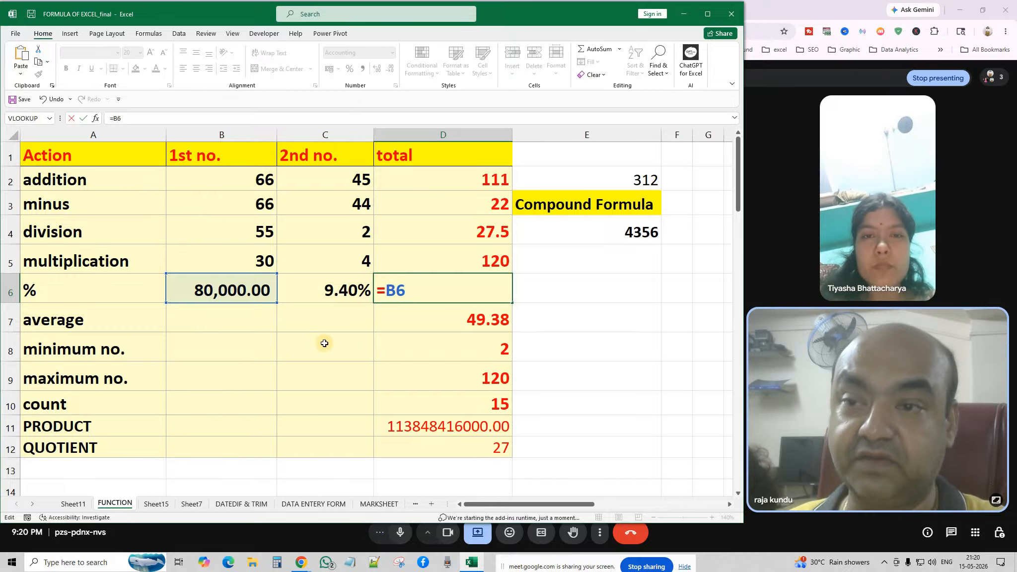
type("*")
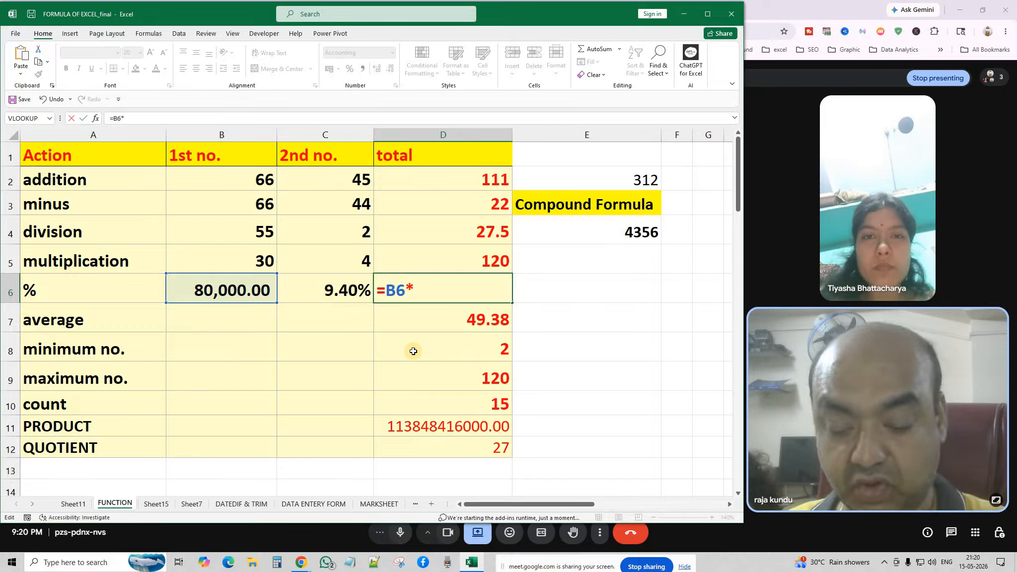
type("9.4/")
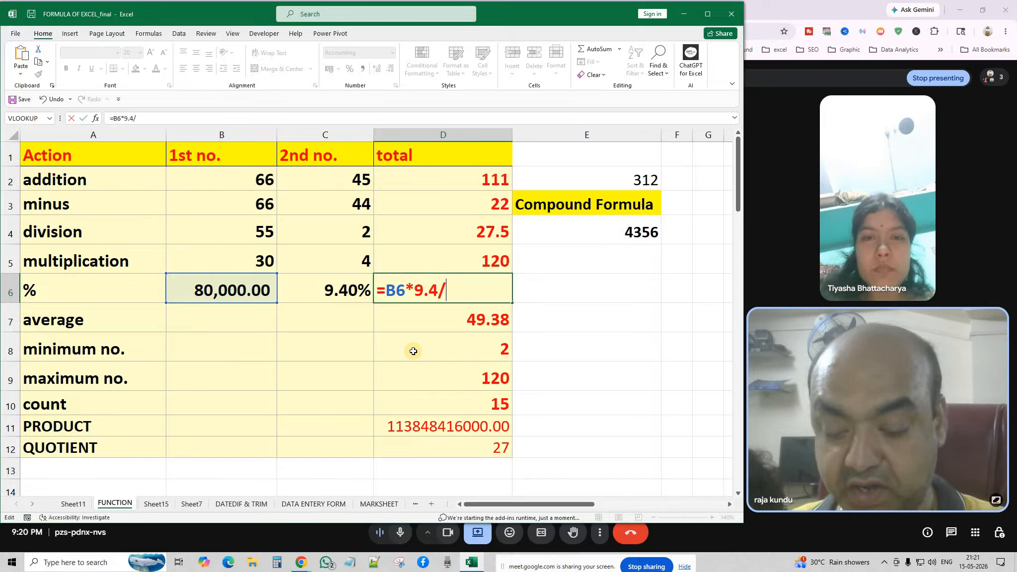
type("100")
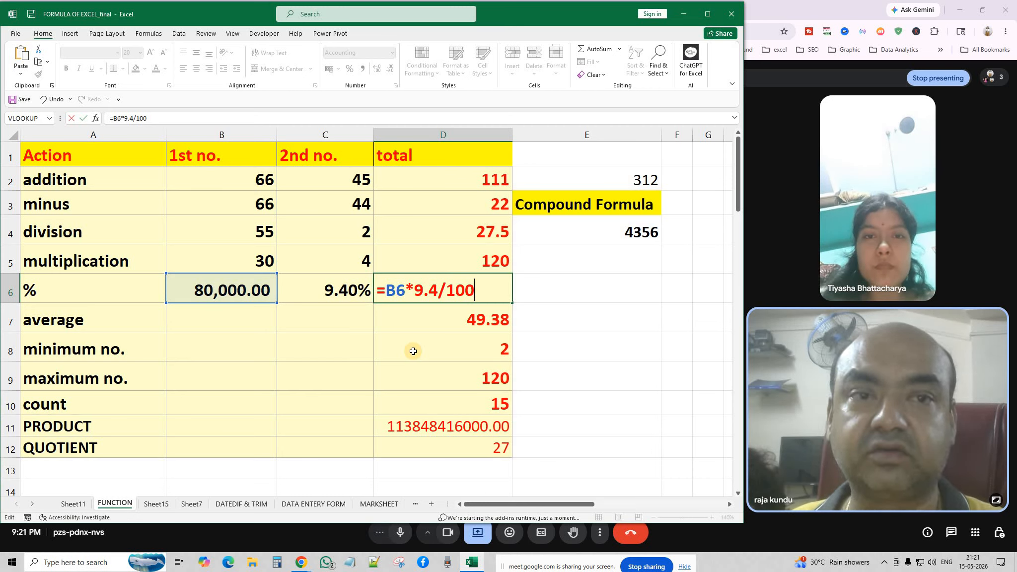
key("Return")
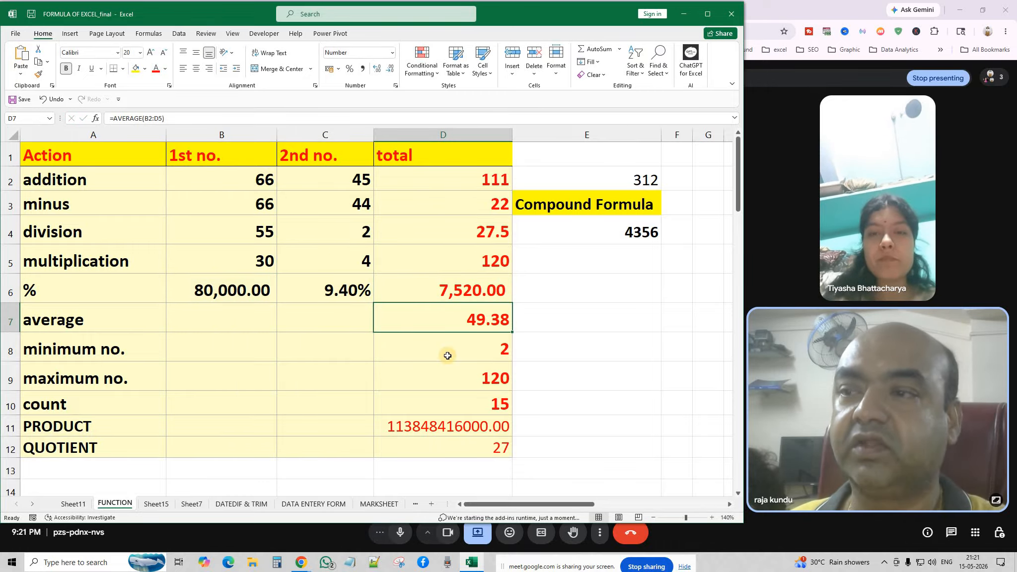
Step: Try an AutoSum Average of B6:D6 in cell E6 and clear the cell again
left_click(544, 332)
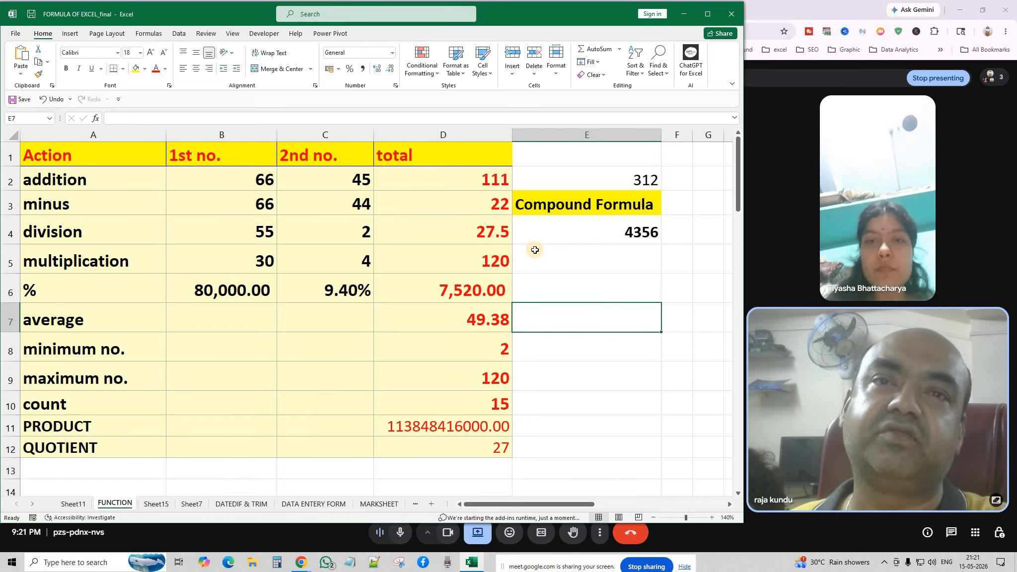
left_click(566, 286)
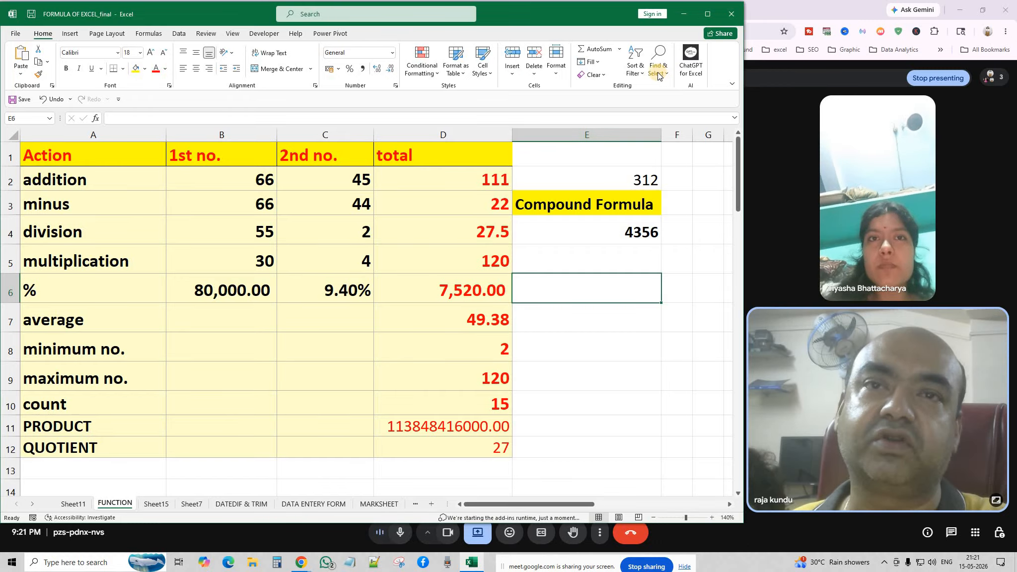
left_click(619, 48)
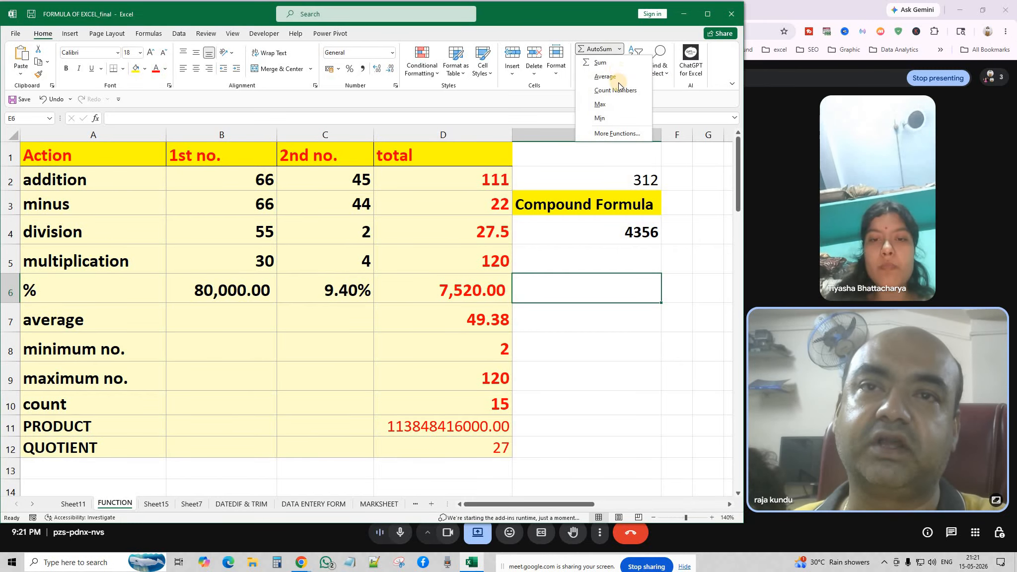
left_click(616, 77)
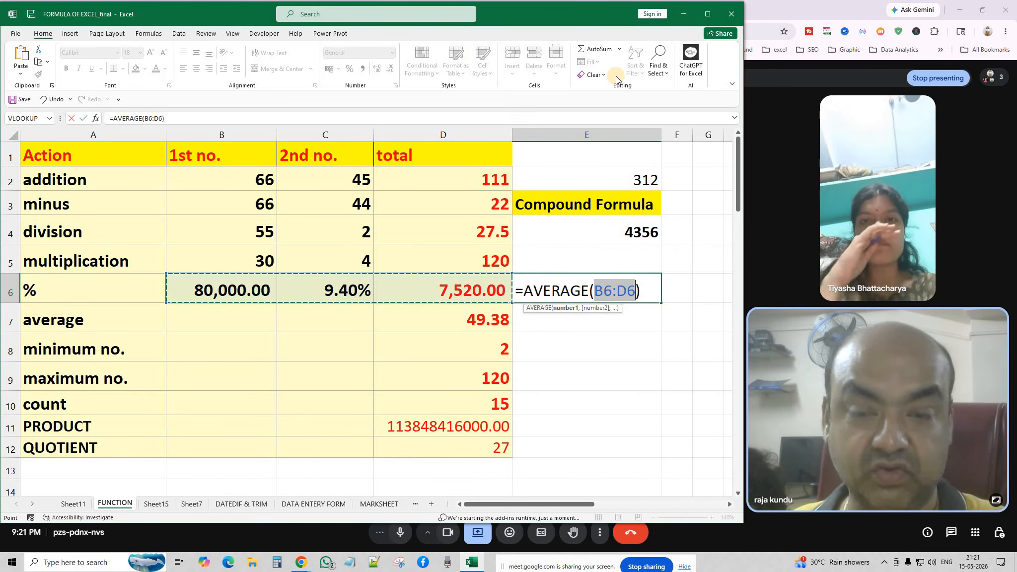
key("Return")
left_click(604, 291)
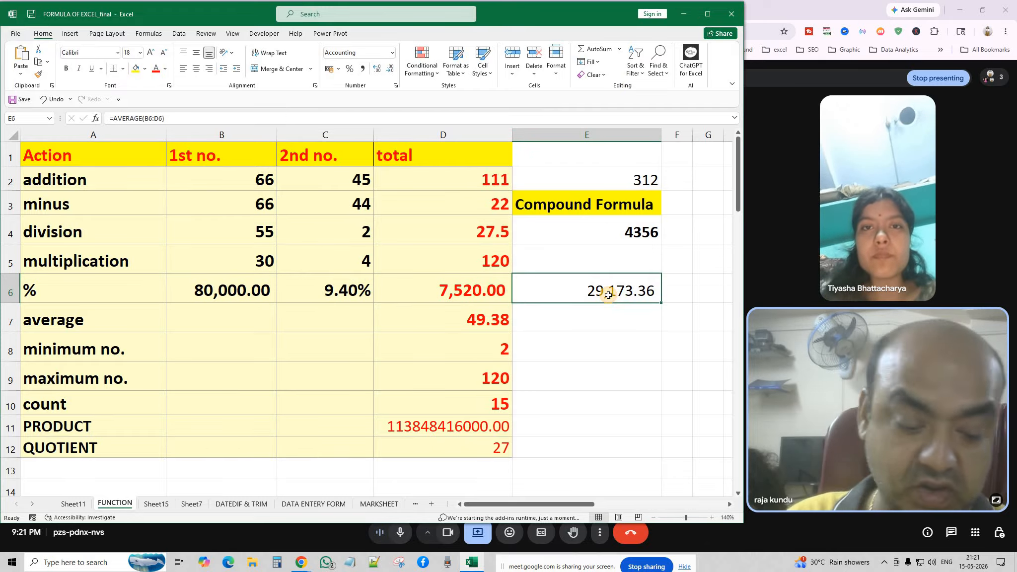
key("Delete")
left_click(618, 357)
Step: Change the range of the average formula in D7 so it reads =AVERAGE(B2:C5), and review the edited formula
left_click(477, 323)
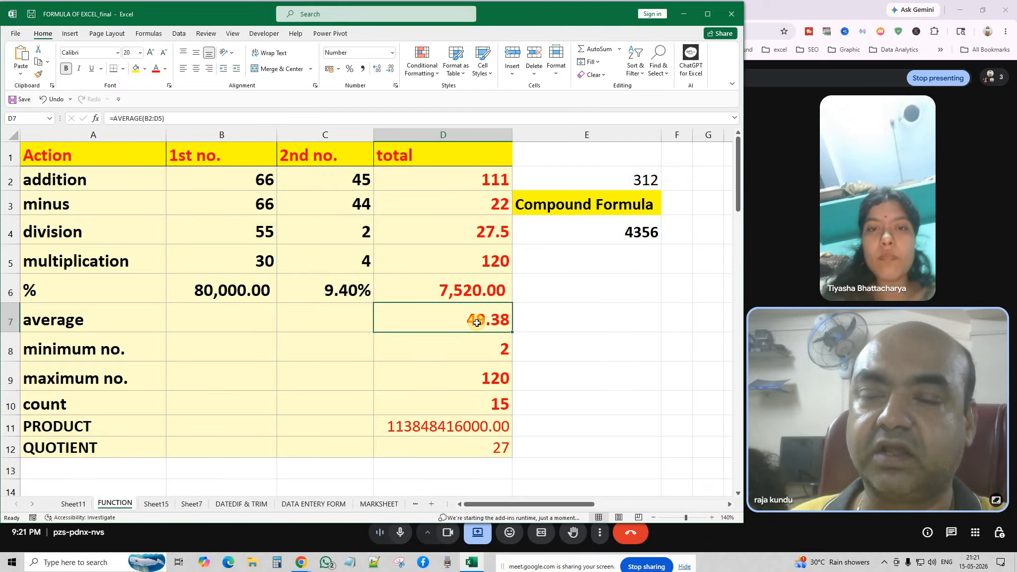
double_click(477, 323)
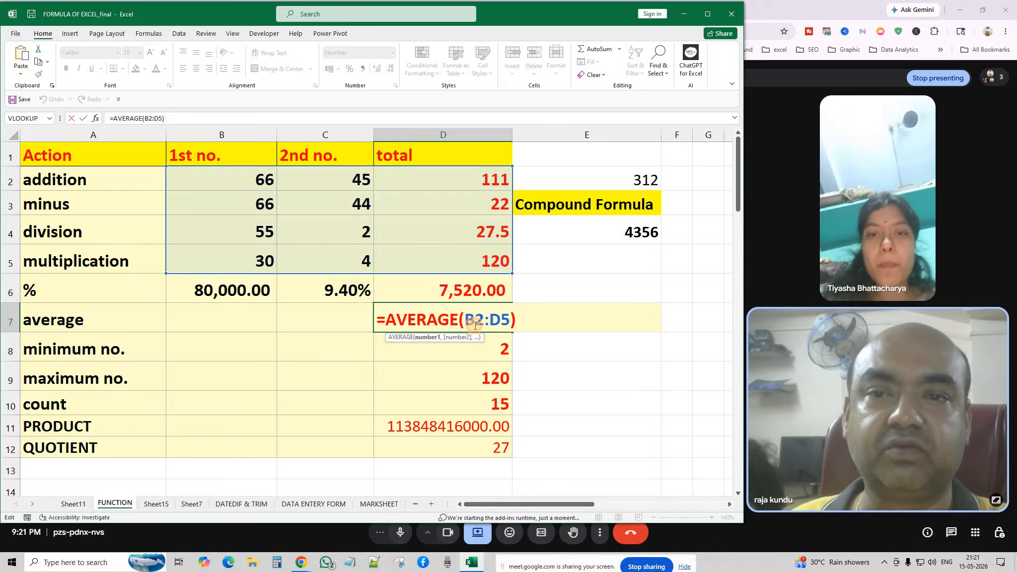
left_click_drag(469, 326, 509, 325)
key("BackSpace")
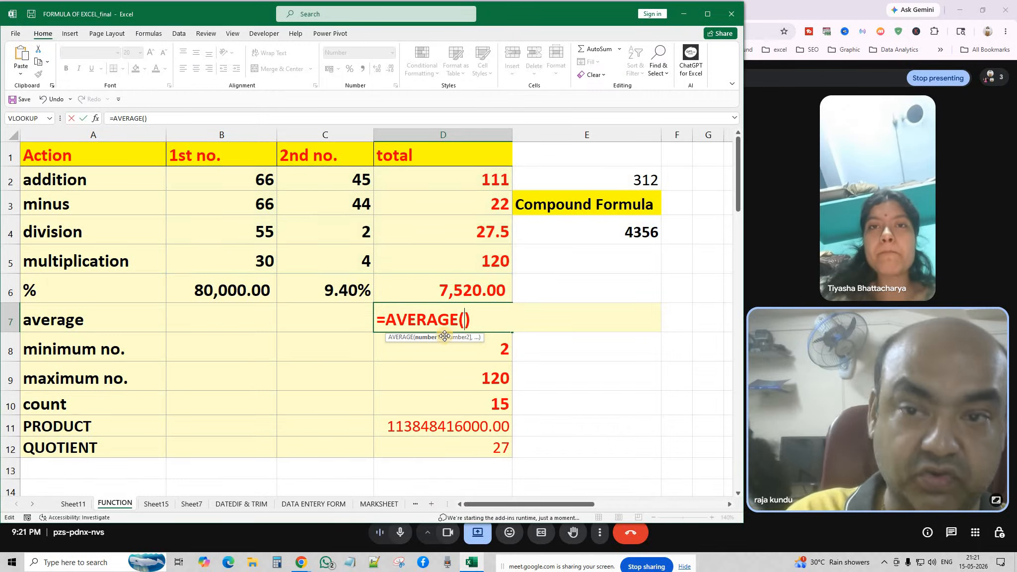
left_click_drag(253, 177, 325, 254)
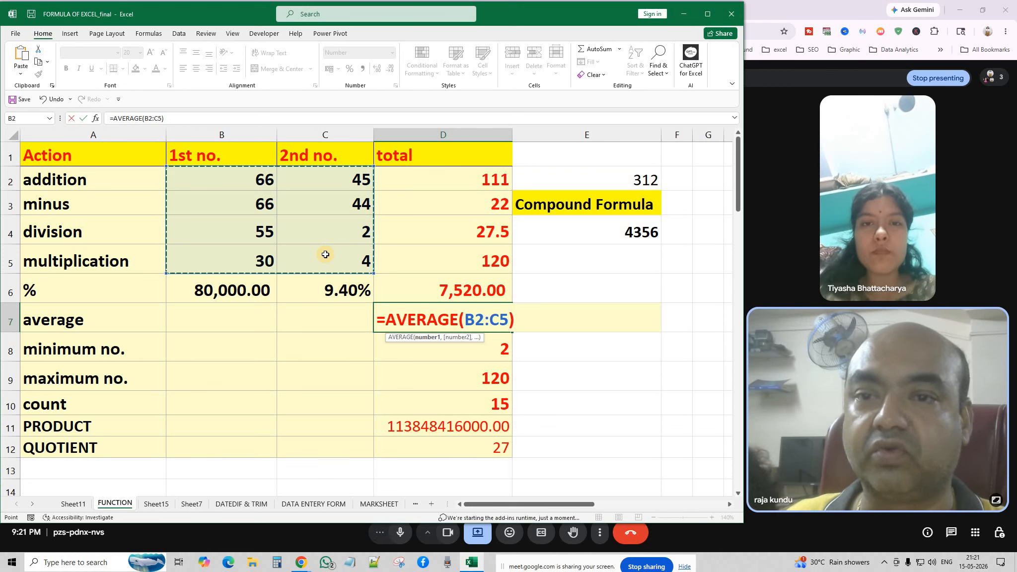
key("Return")
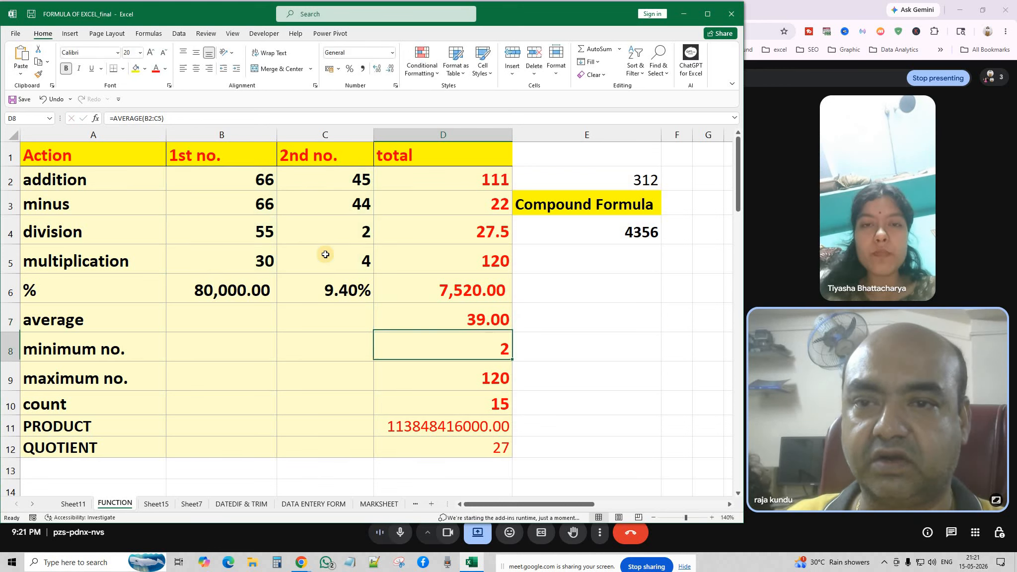
double_click(416, 318)
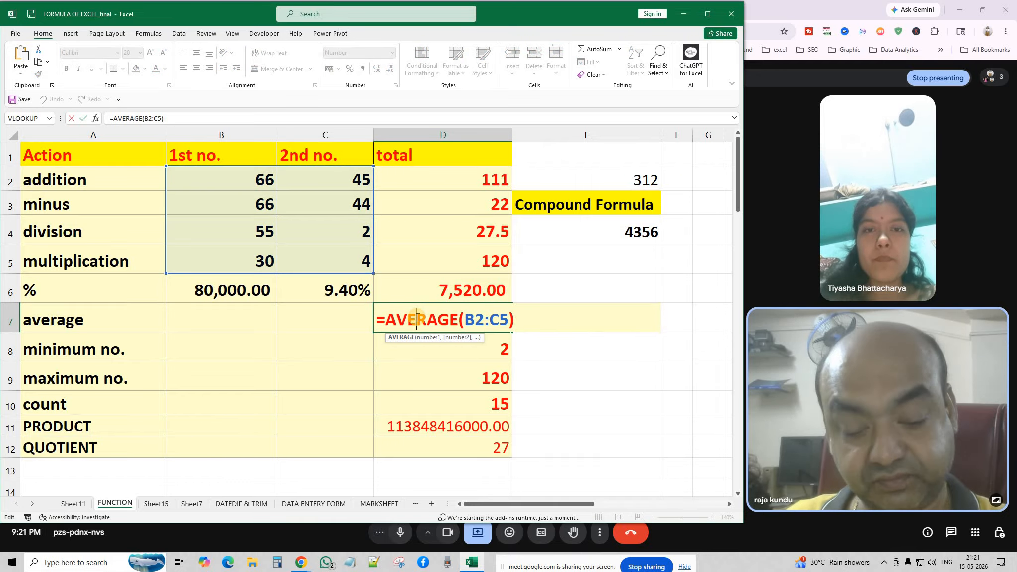
key("Return")
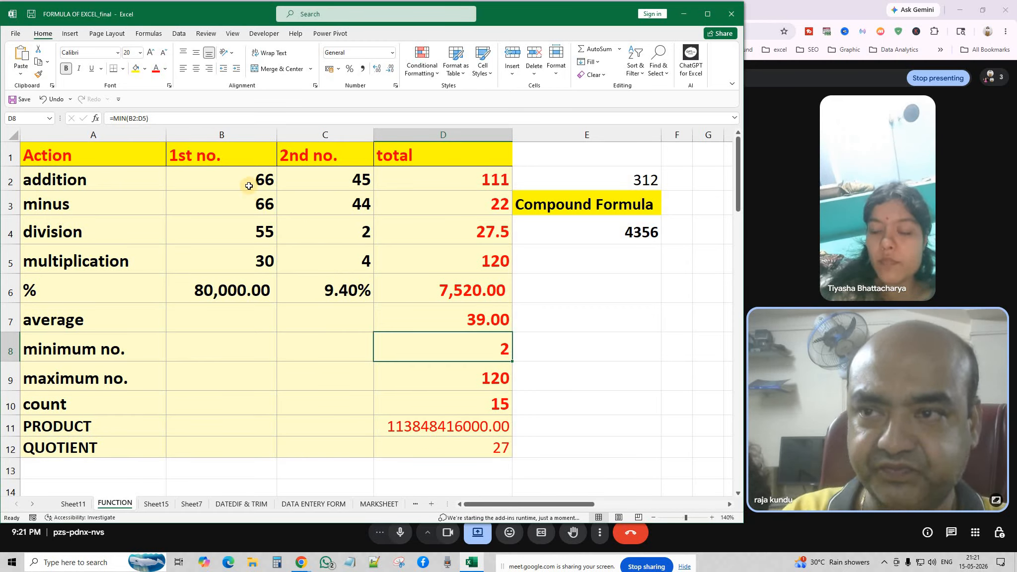
Step: Examine the minimum formula in D8 and the maximum formula in D9, including the cell ranges they cover
left_click_drag(248, 179, 570, 466)
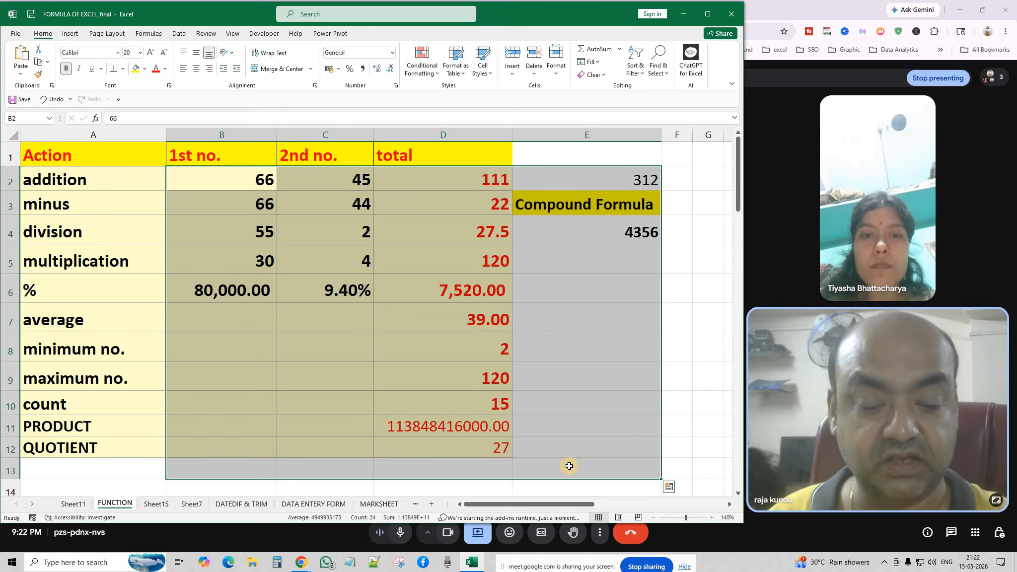
left_click(587, 338)
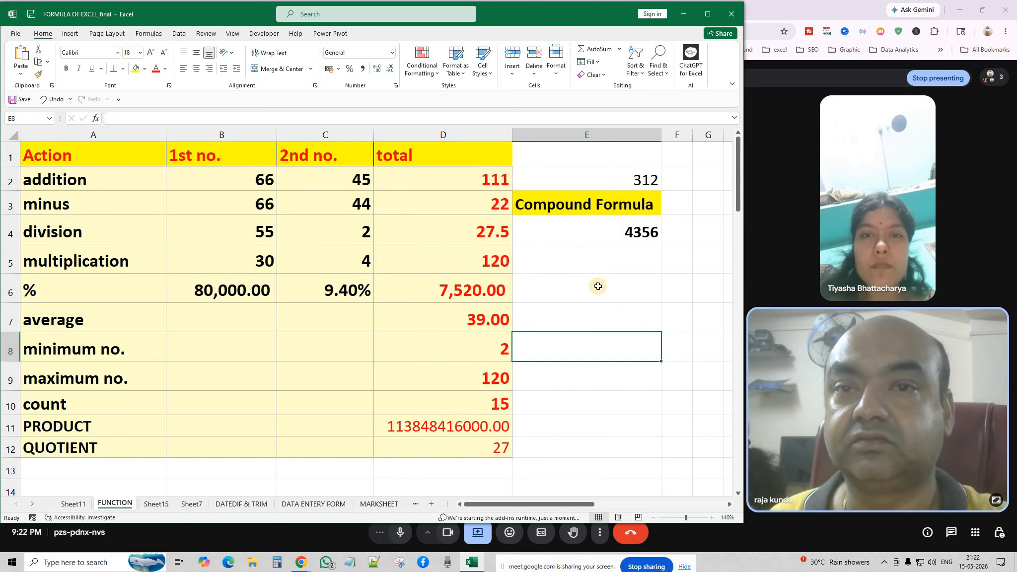
double_click(445, 351)
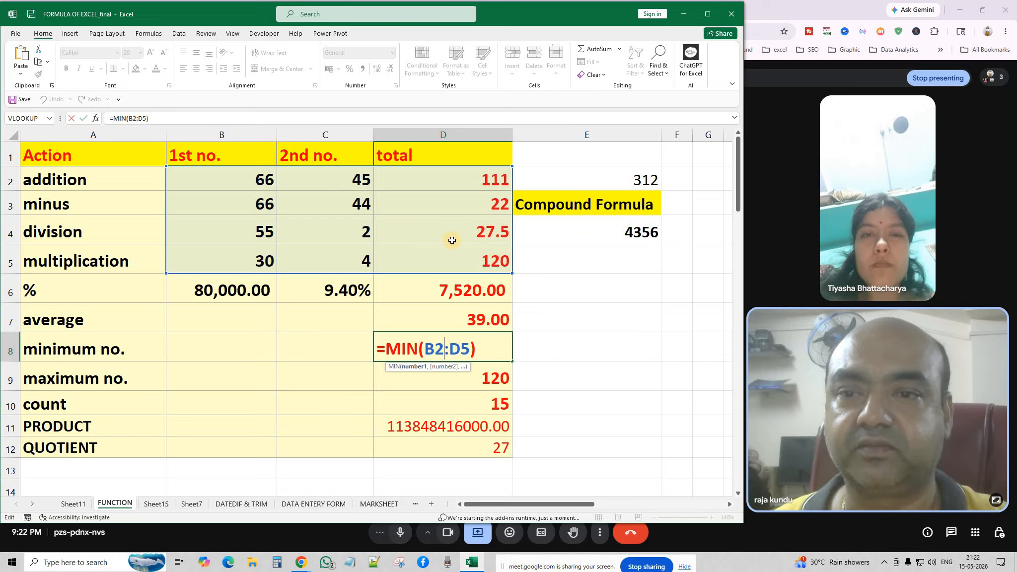
key("Return")
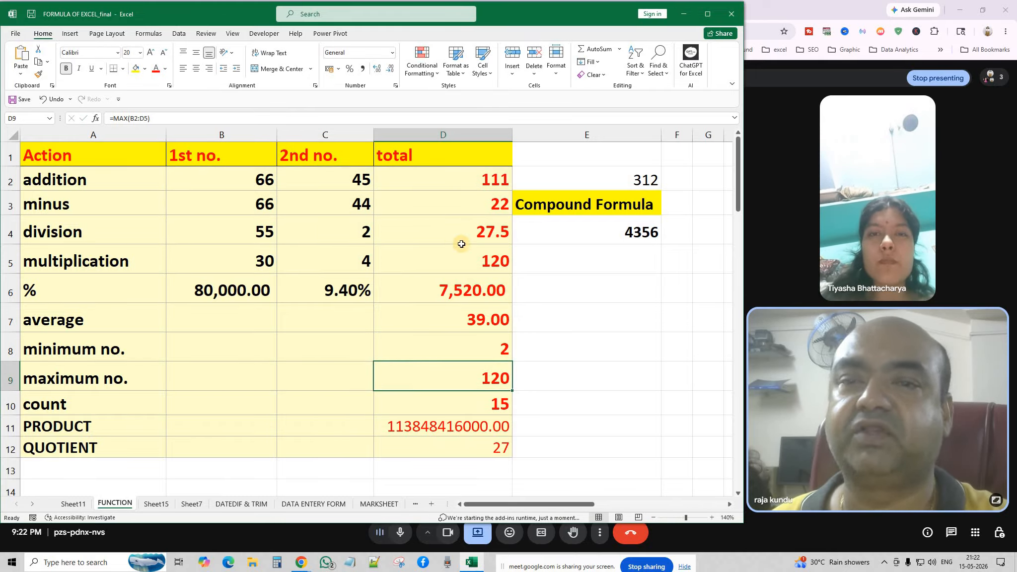
double_click(454, 384)
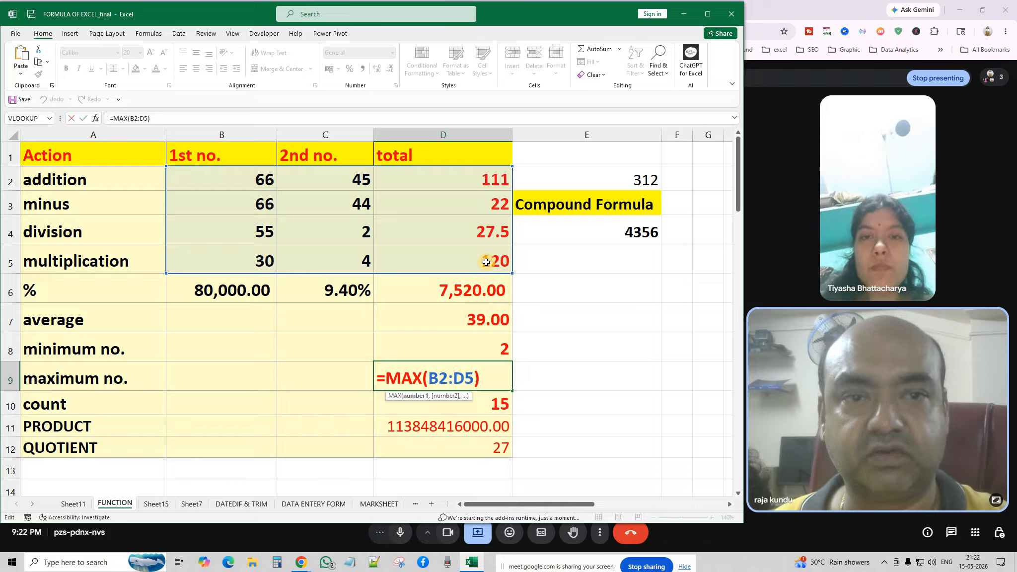
key("Return")
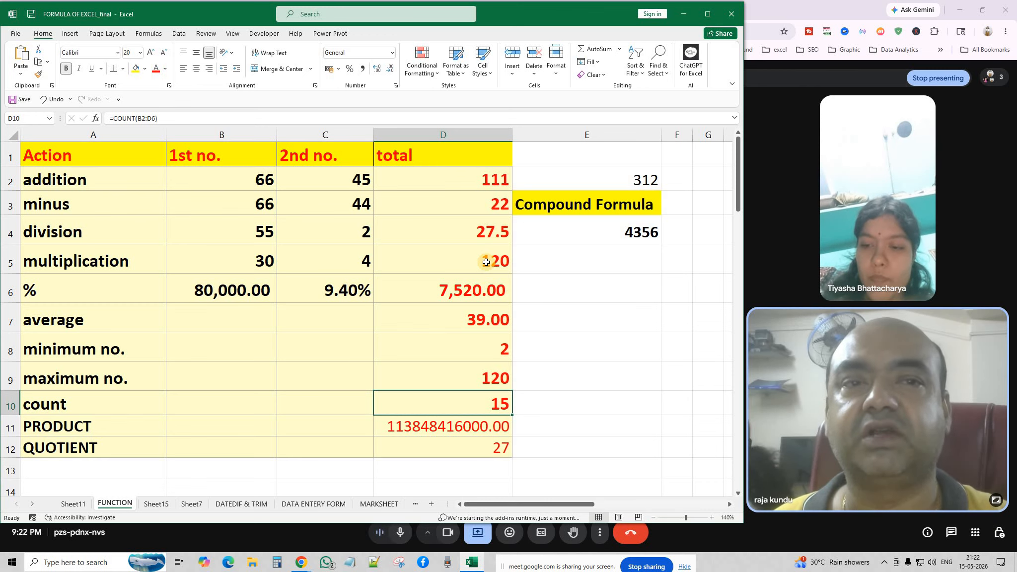
Step: Highlight blocks of numbers starting from B2 and examine the range used by the COUNT formula in D10
left_click_drag(268, 179, 659, 466)
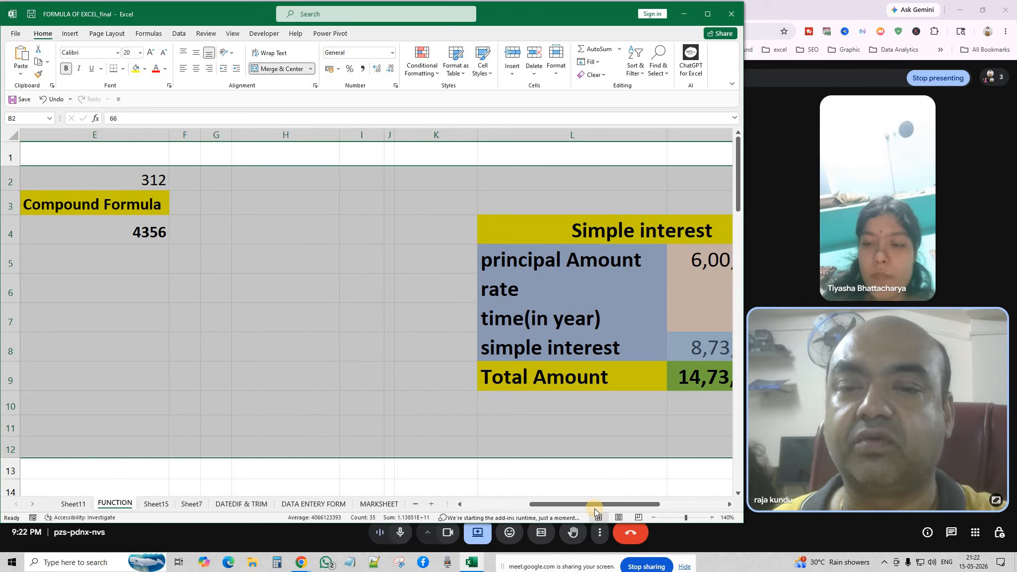
left_click(472, 505)
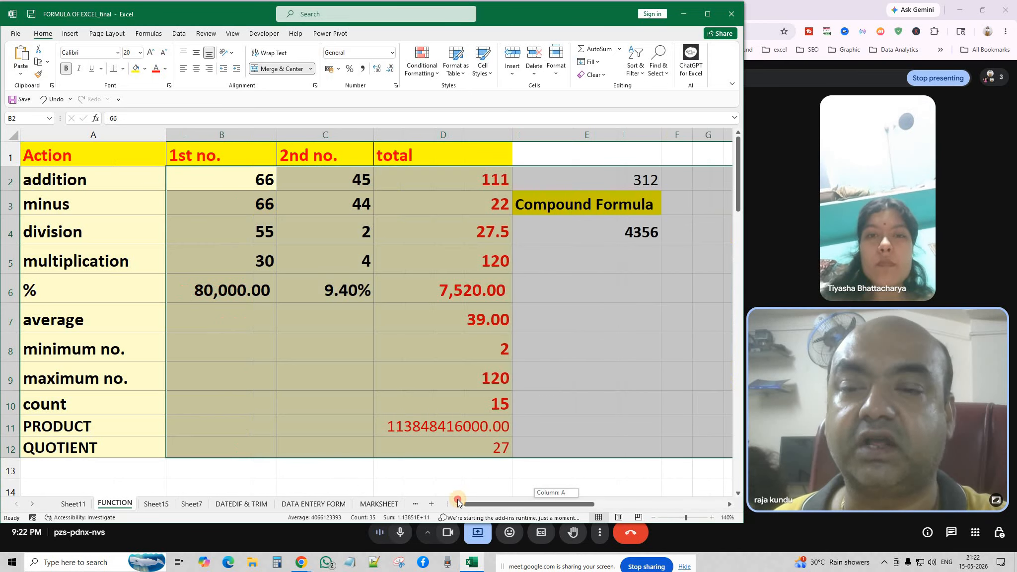
left_click(536, 378)
left_click_drag(214, 177, 239, 202)
left_click_drag(433, 344, 455, 368)
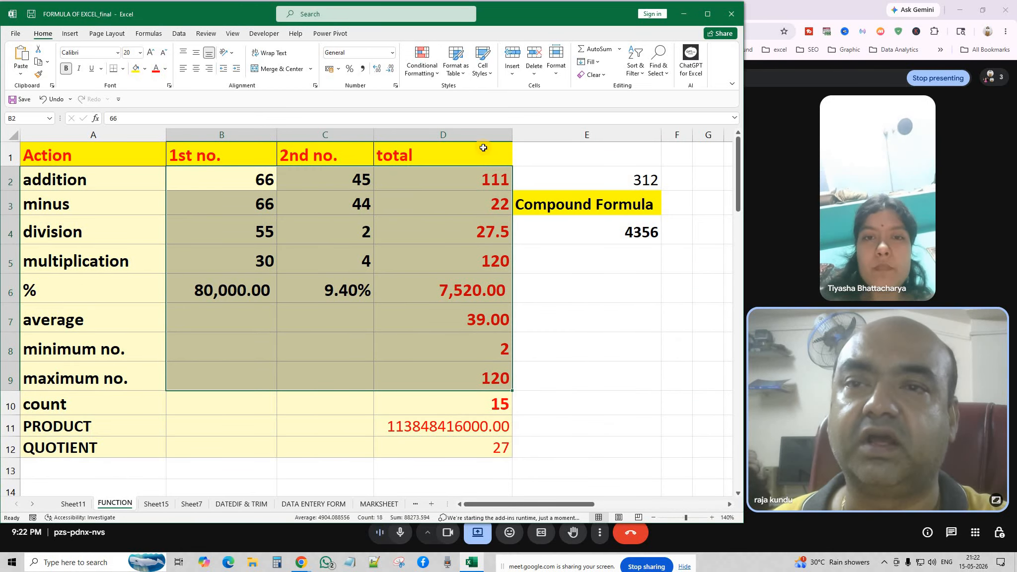
left_click(566, 339)
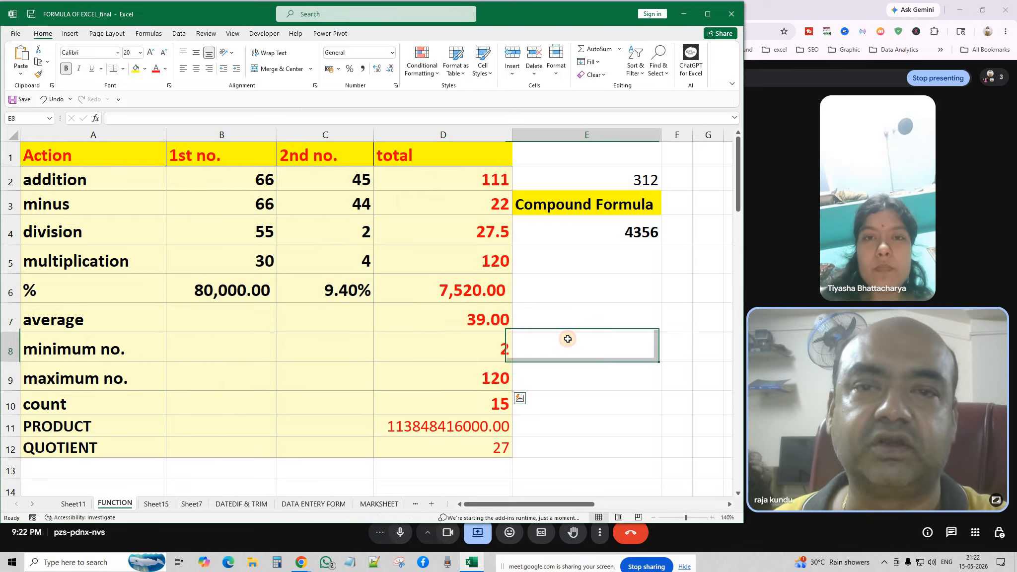
double_click(491, 405)
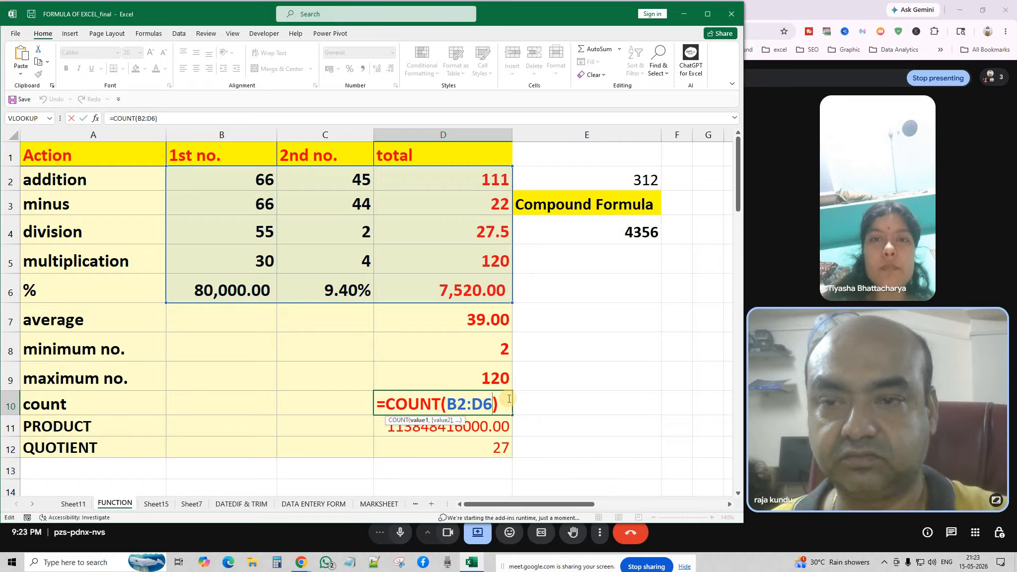
key("Return")
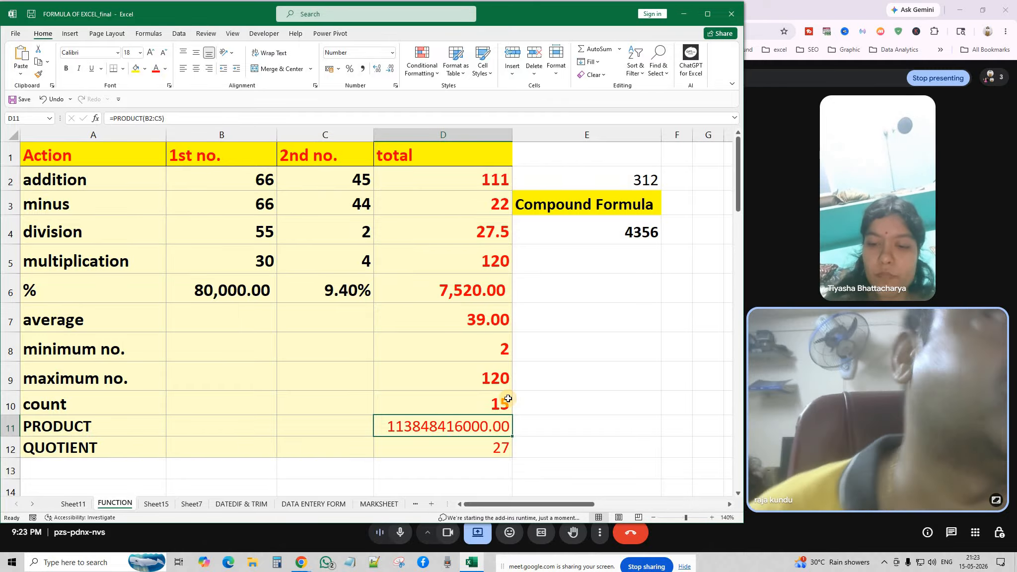
Step: Highlight the numbers in B2:C5 and examine the PRODUCT formula in D11 that multiplies them
left_click(576, 386)
left_click_drag(259, 185, 256, 261)
mouse_move(367, 262)
left_mouse_down()
mouse_move(415, 269)
mouse_move(350, 268)
left_mouse_up()
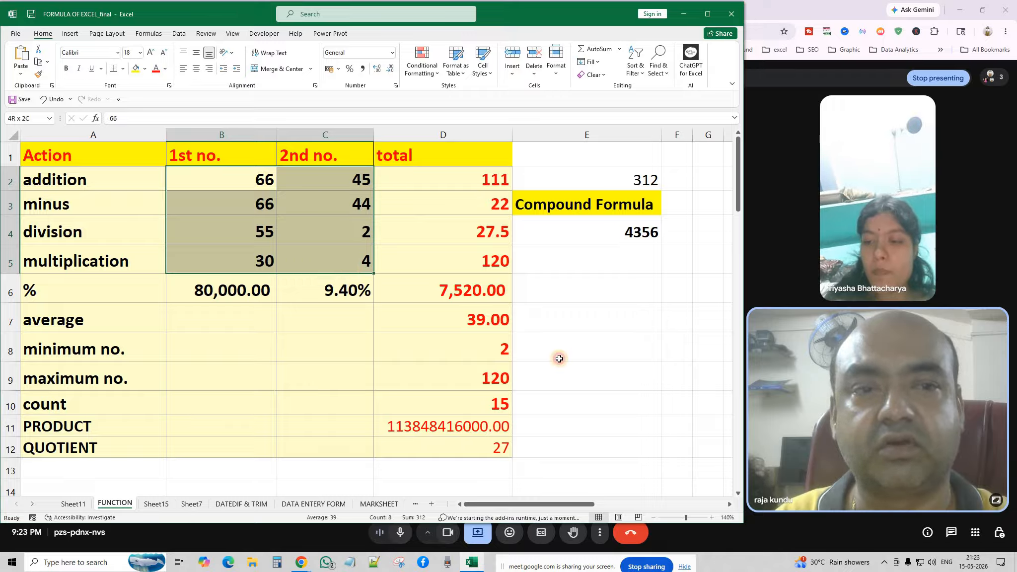
left_click(522, 392)
double_click(464, 428)
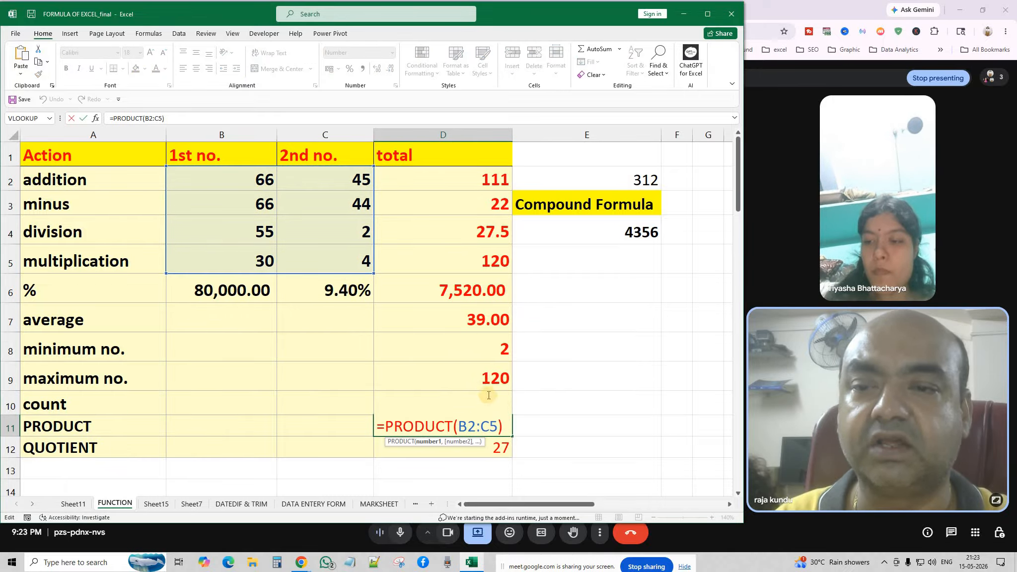
key("Return")
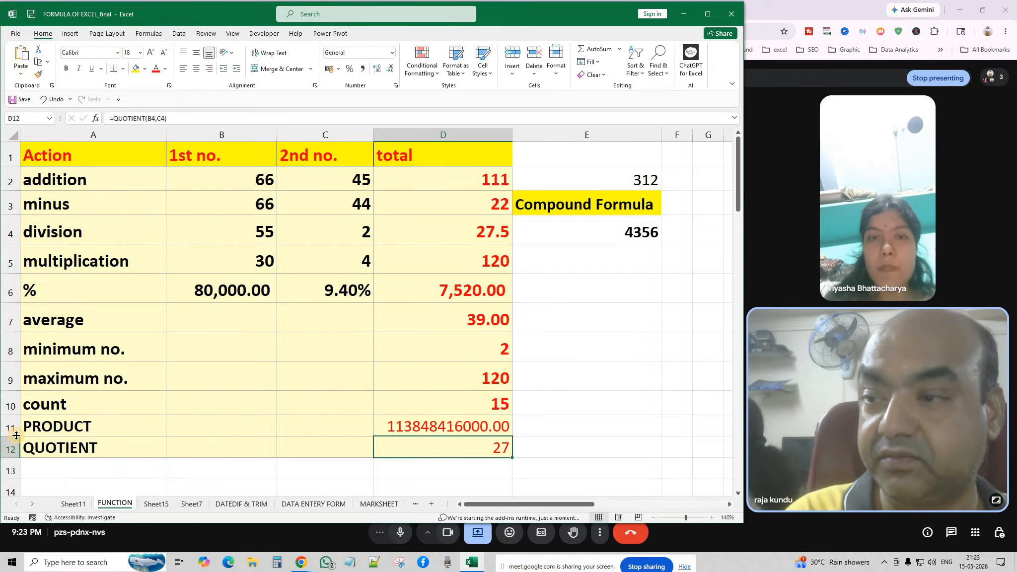
Step: Make the PRODUCT row slightly taller and reselect the range in D11 so the formula reads =PRODUCT(B2:C5)
left_click_drag(14, 437, 14, 443)
left_click(421, 432)
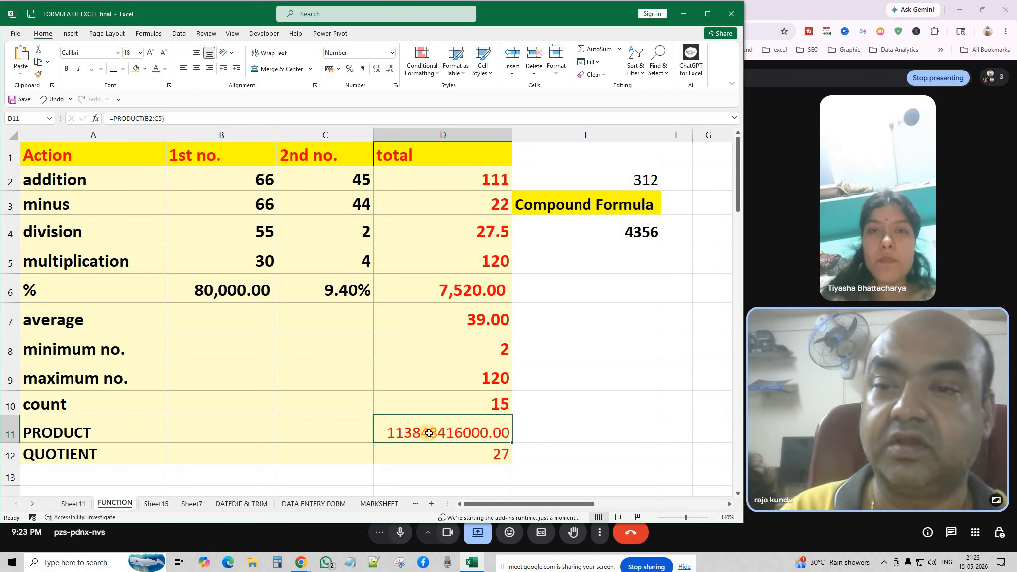
double_click(421, 433)
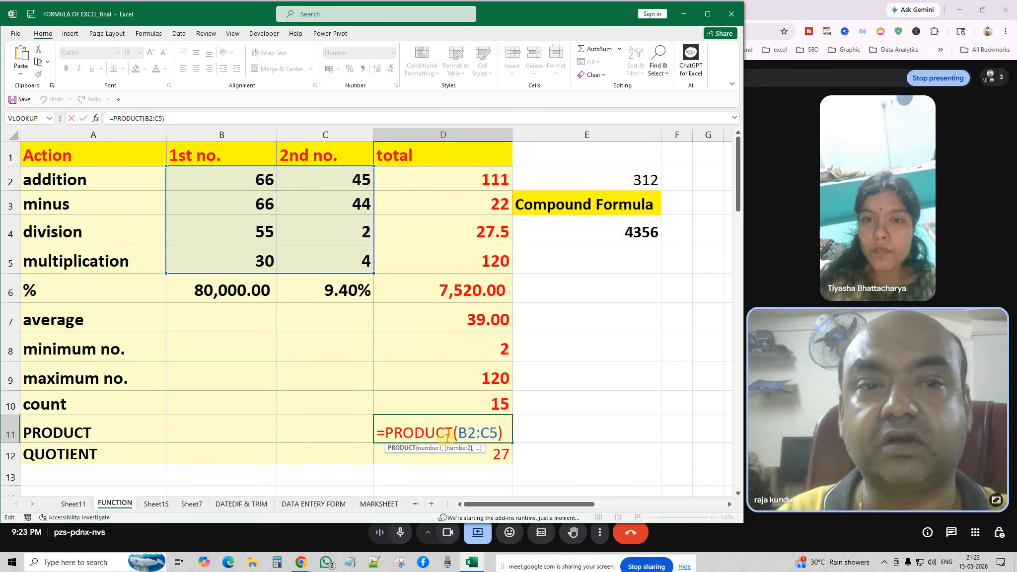
left_click(464, 433)
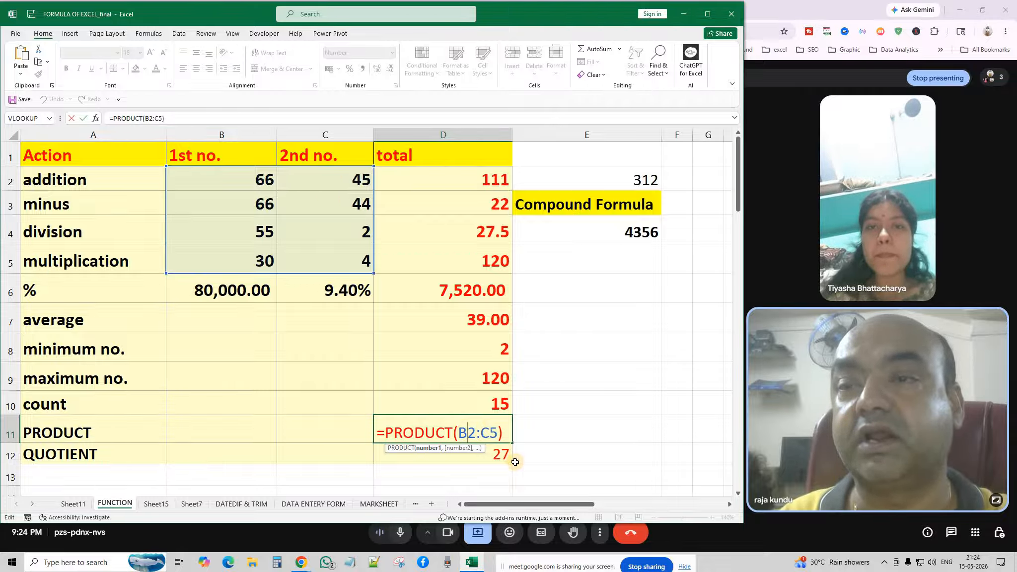
left_click_drag(498, 427, 454, 432)
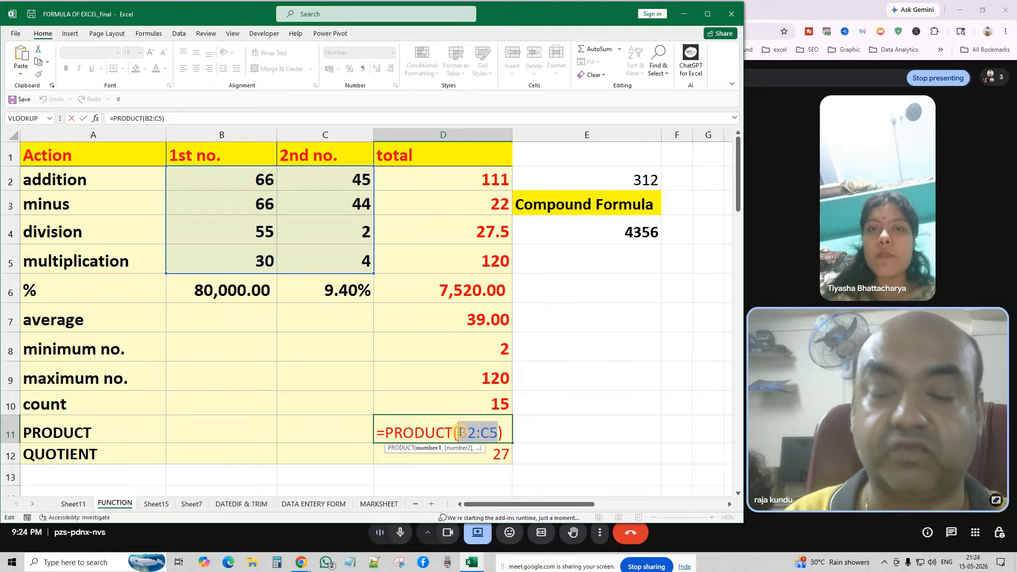
key("BackSpace")
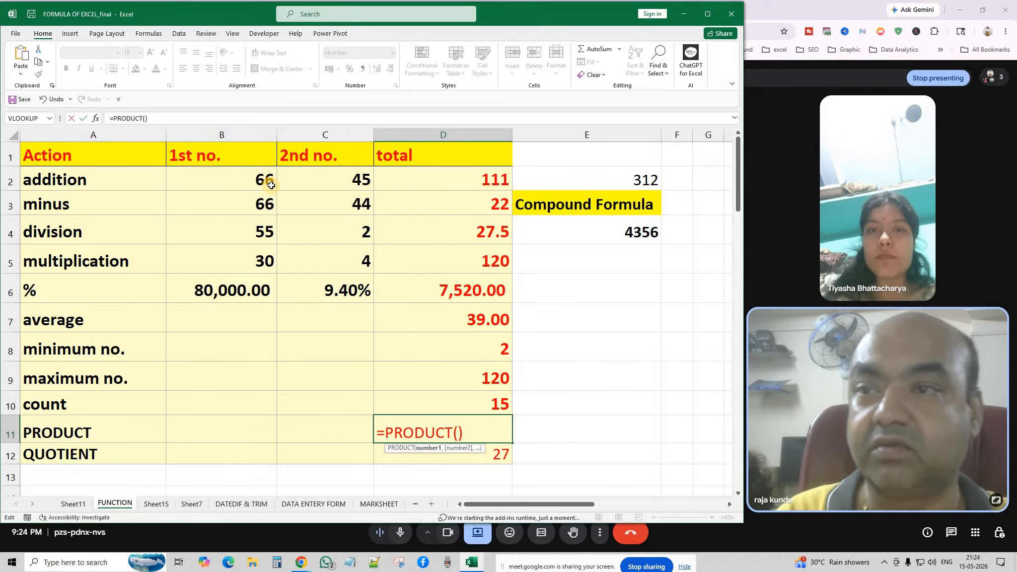
left_click_drag(268, 177, 354, 257)
left_click_drag(417, 258, 361, 260)
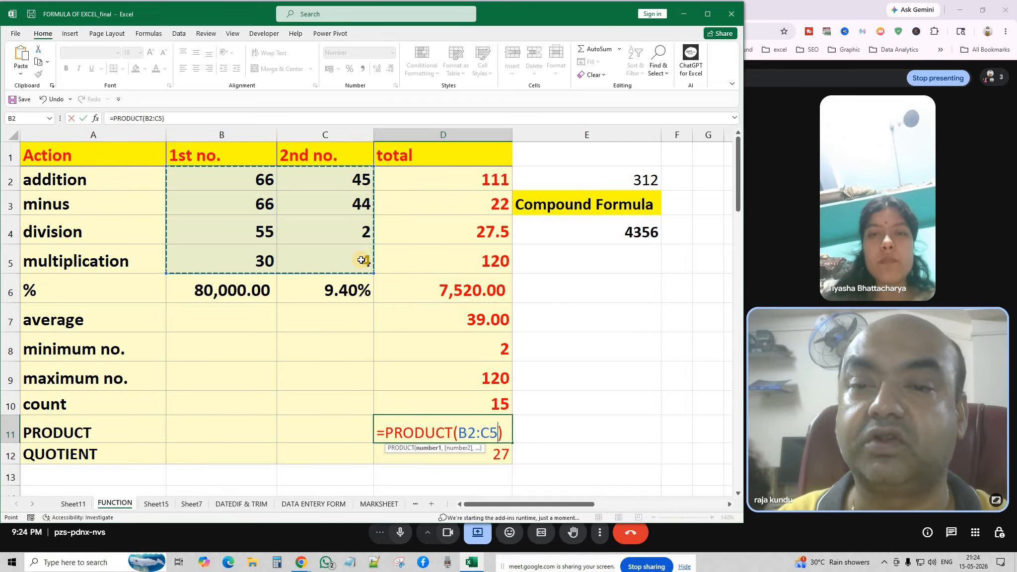
key("Return")
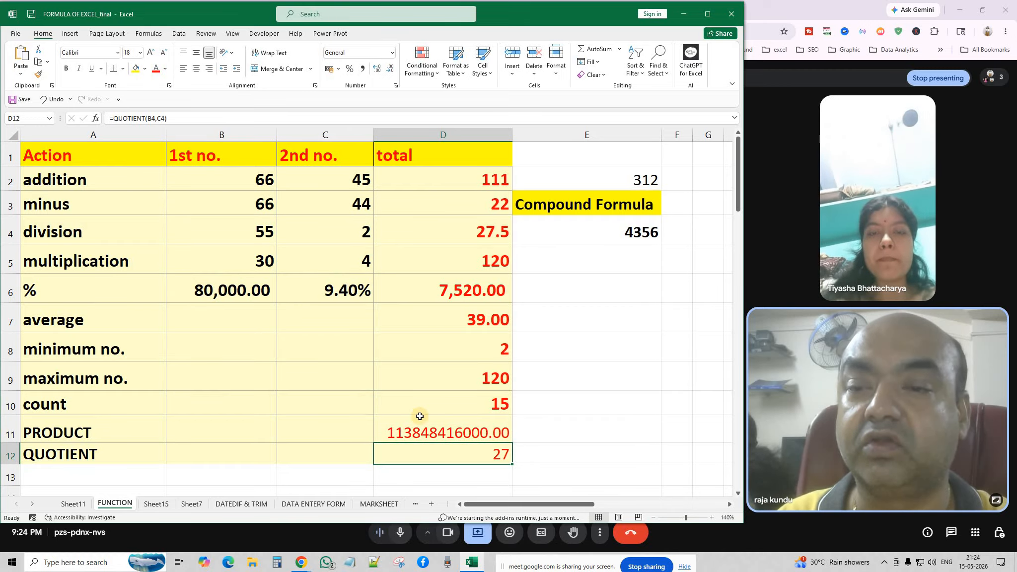
left_click(438, 433)
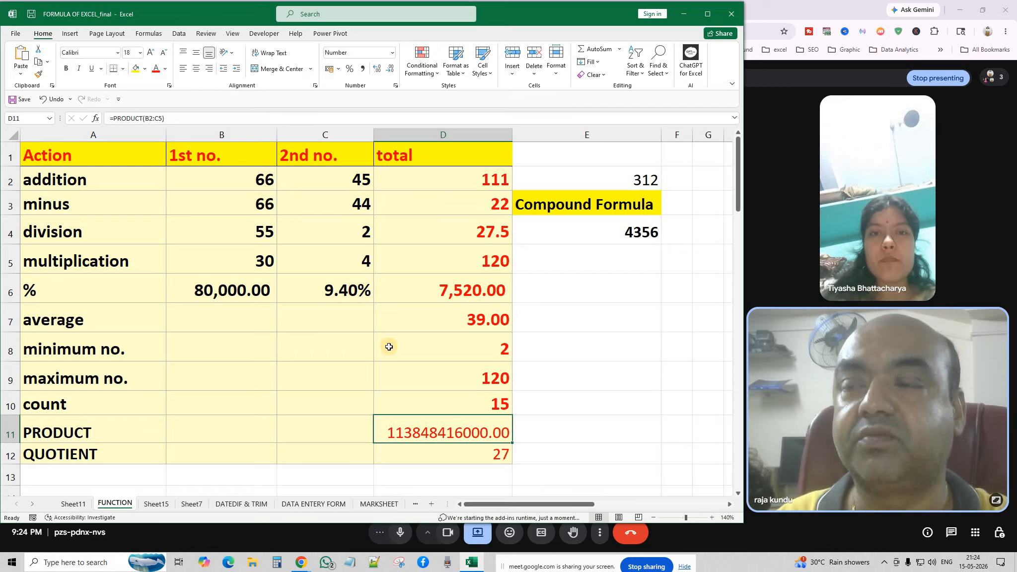
Step: Compare the QUOTIENT formula in D12 with the division formula in D4 and the two numbers they use
left_click(427, 460)
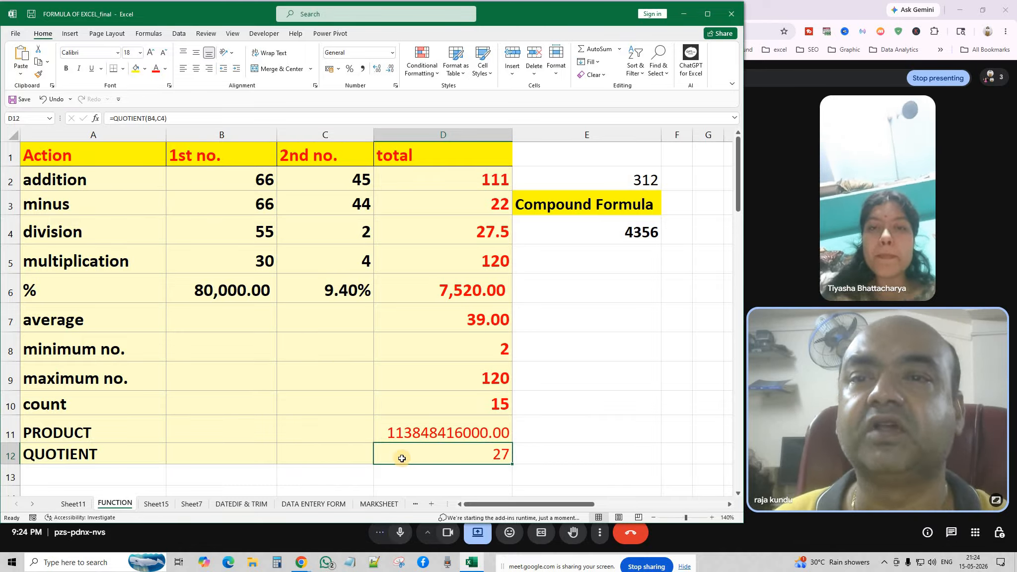
left_click(255, 224)
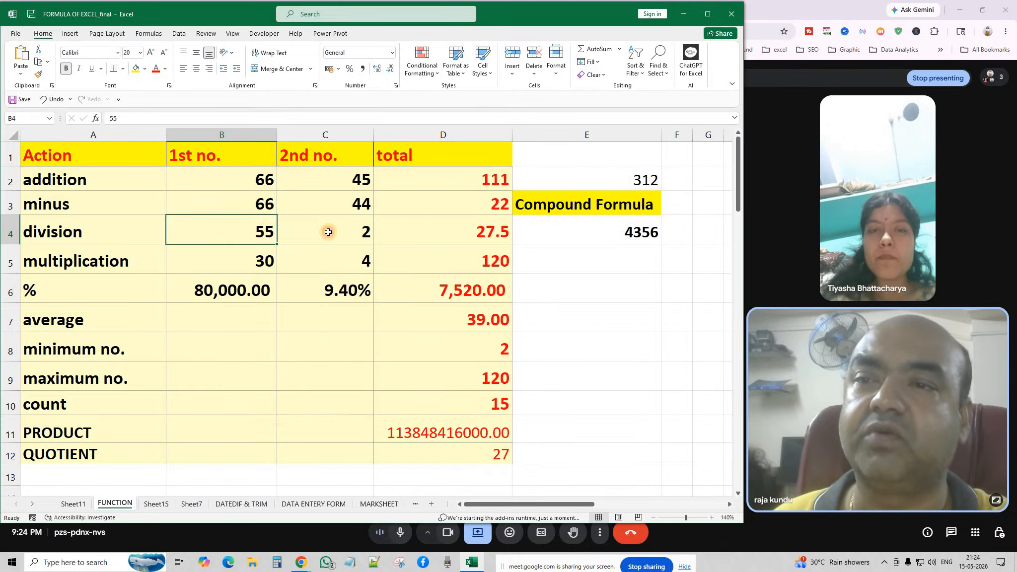
left_click(329, 232)
double_click(460, 237)
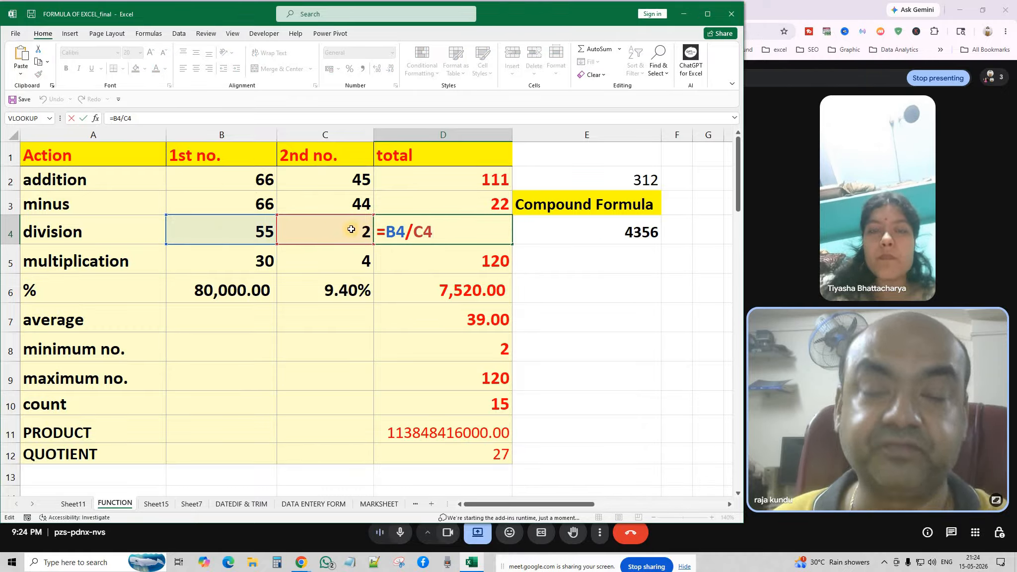
key("Return")
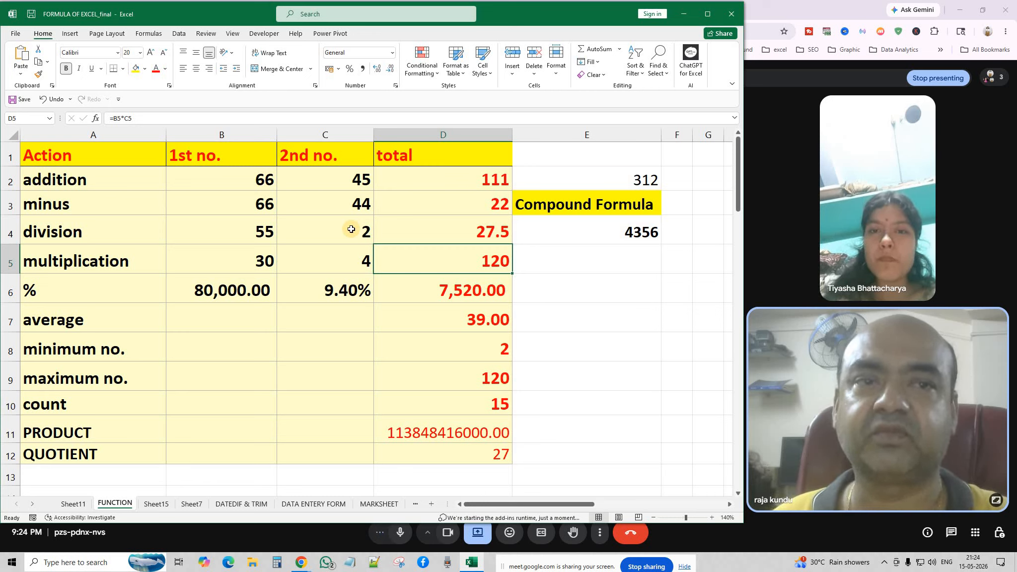
Step: Set the first number of the division row, in B4, to 15
left_click(269, 233)
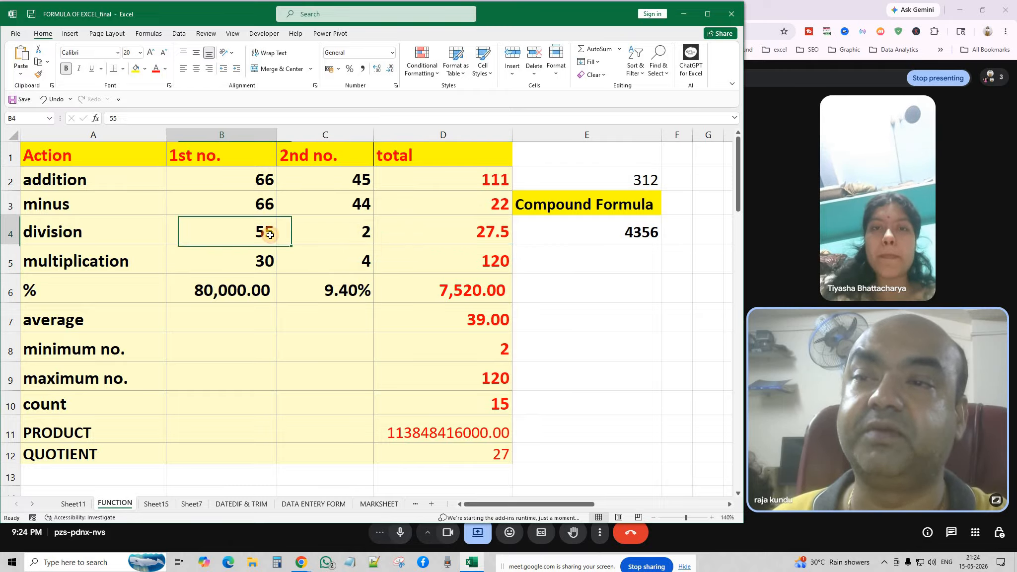
type("15")
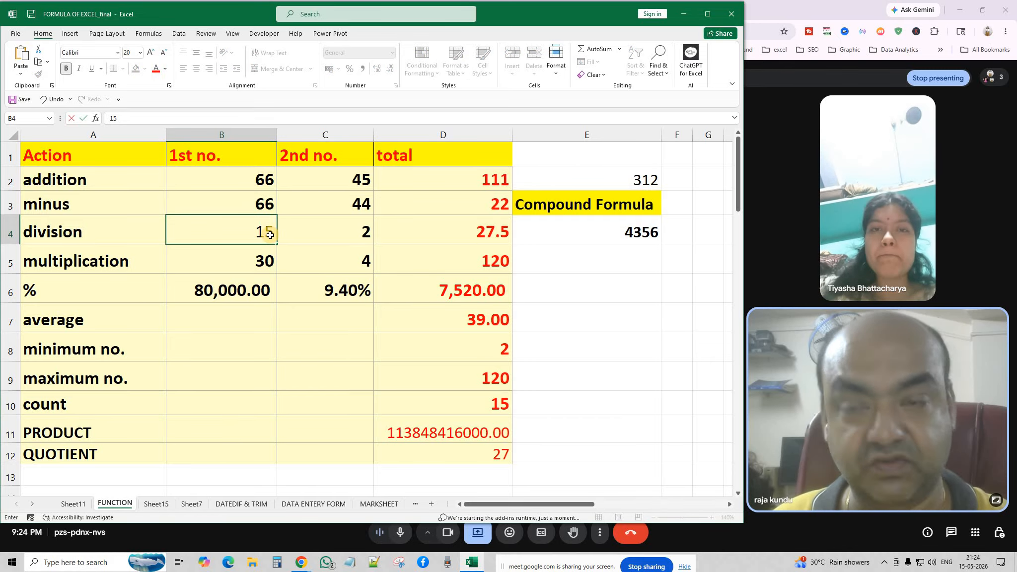
key("Return")
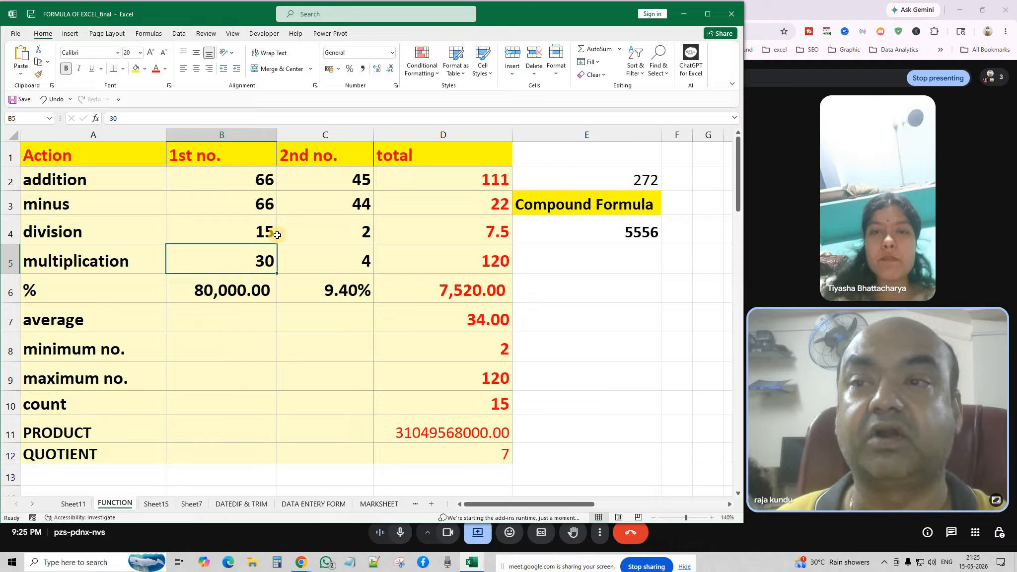
Step: Examine the QUOTIENT formula in D12, matching its numerator and denominator to cells B4 and C4
left_click(263, 234)
left_click(358, 233)
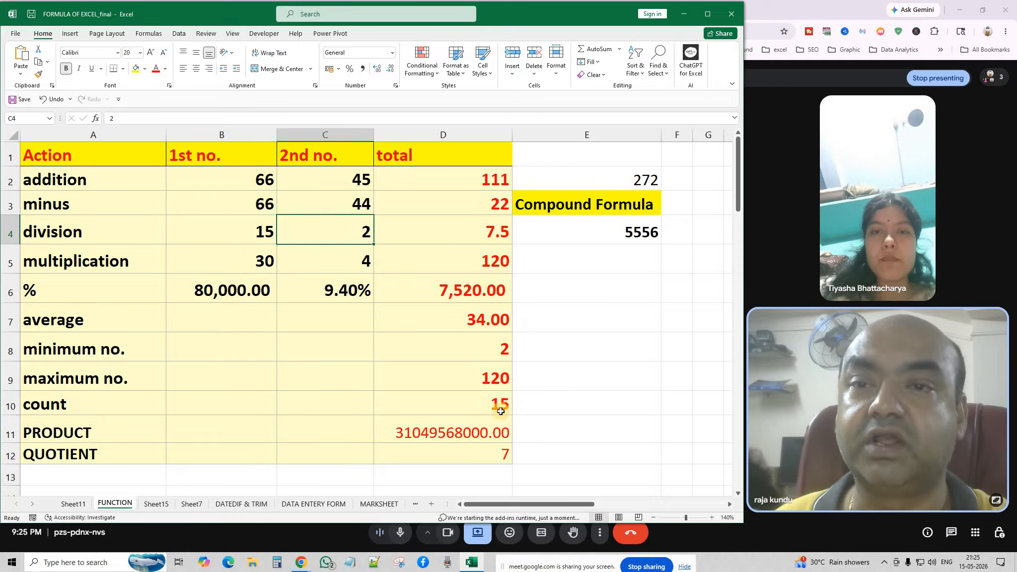
left_click(505, 454)
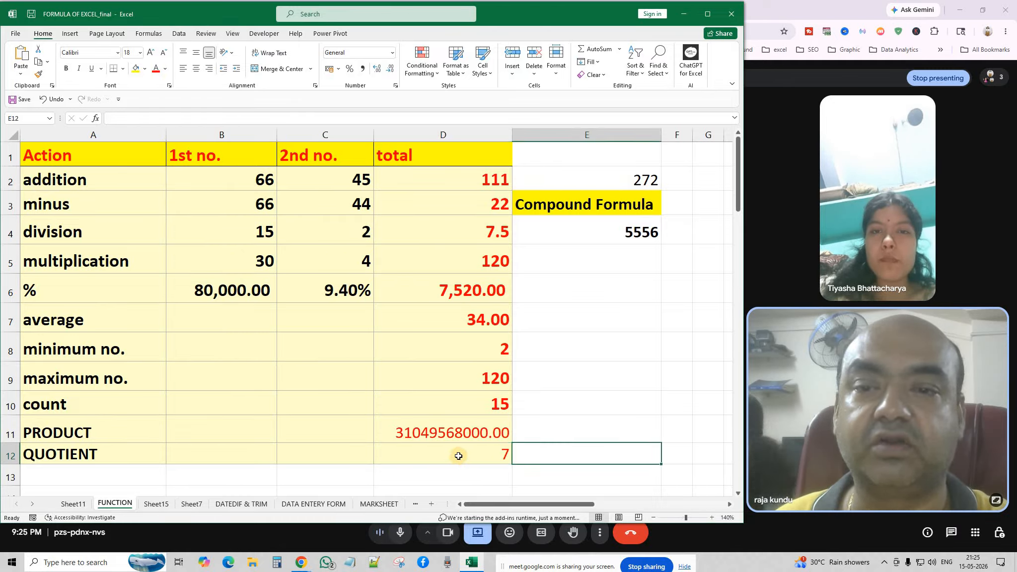
double_click(474, 453)
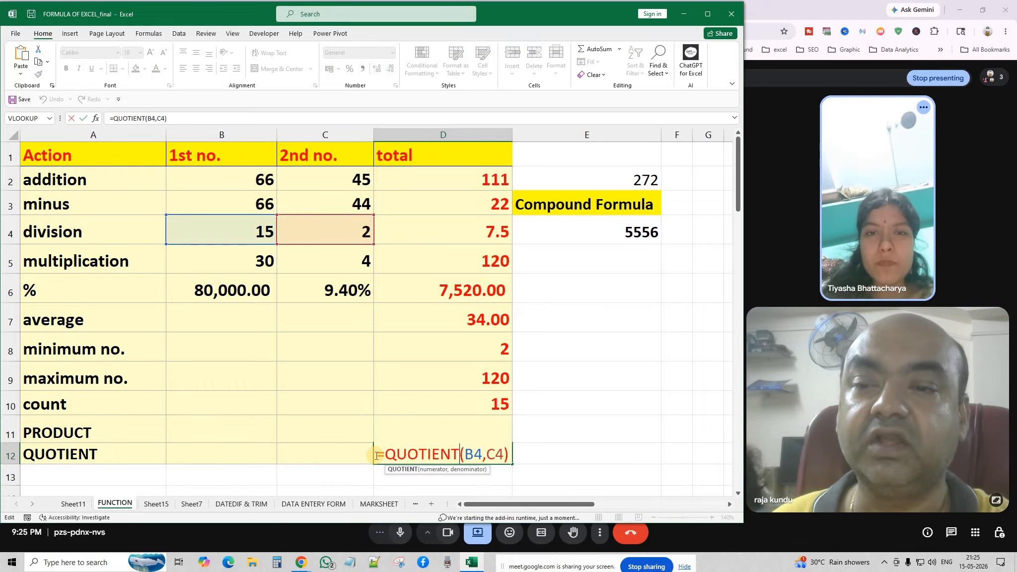
left_click(465, 454)
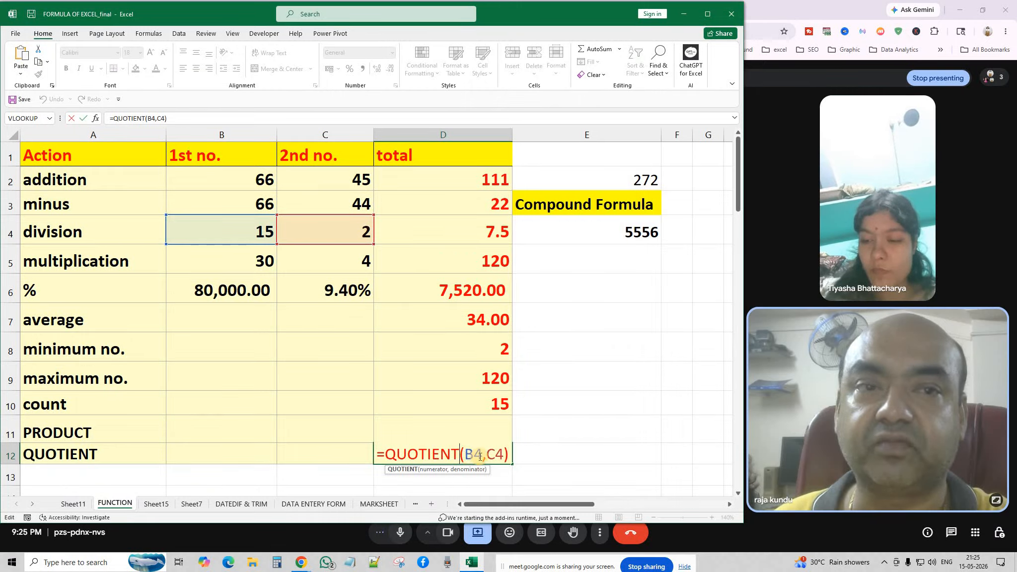
left_click(474, 455)
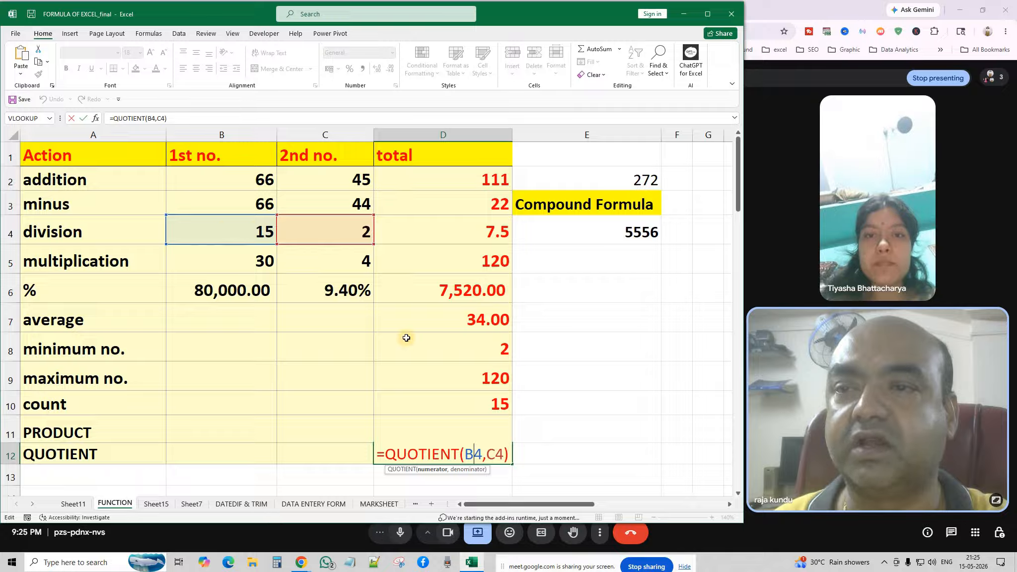
left_click(488, 458)
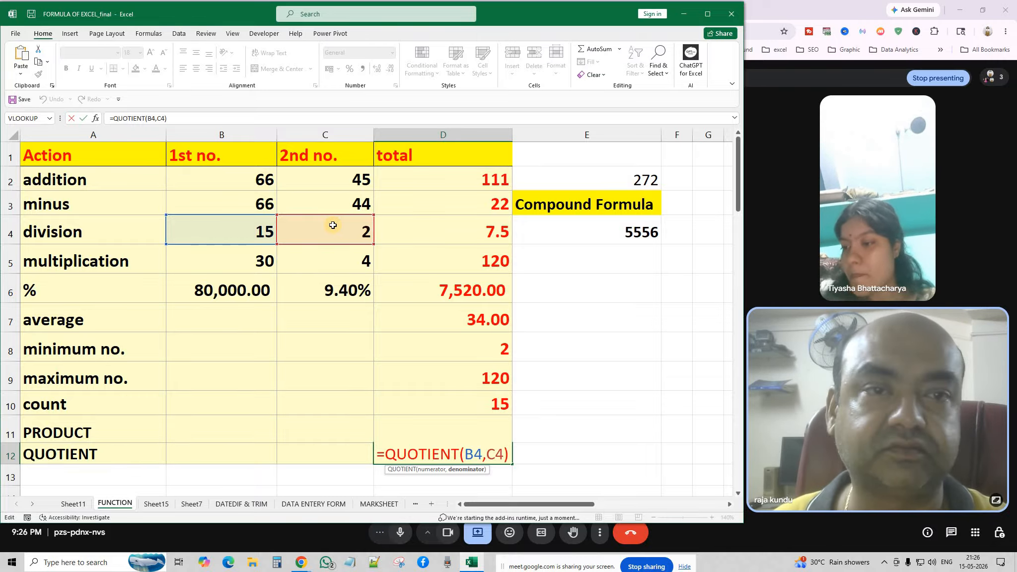
key("Return")
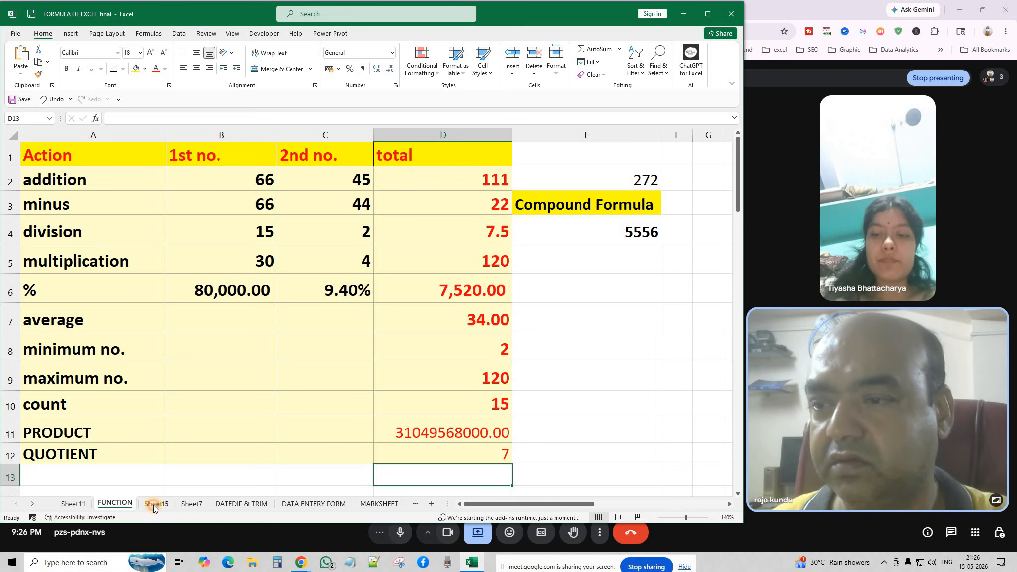
Step: Look through the workbook's sheets from Sheet11 to MARKSHEET, ending on the simple interest table in Sheet7
left_click(154, 506)
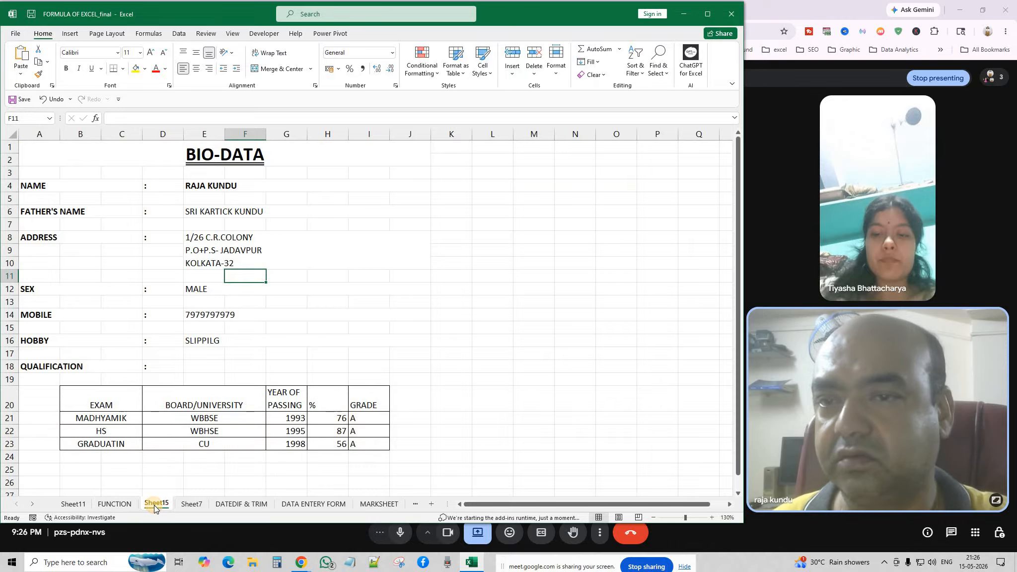
left_click(120, 504)
key("ctrl+Page_Up")
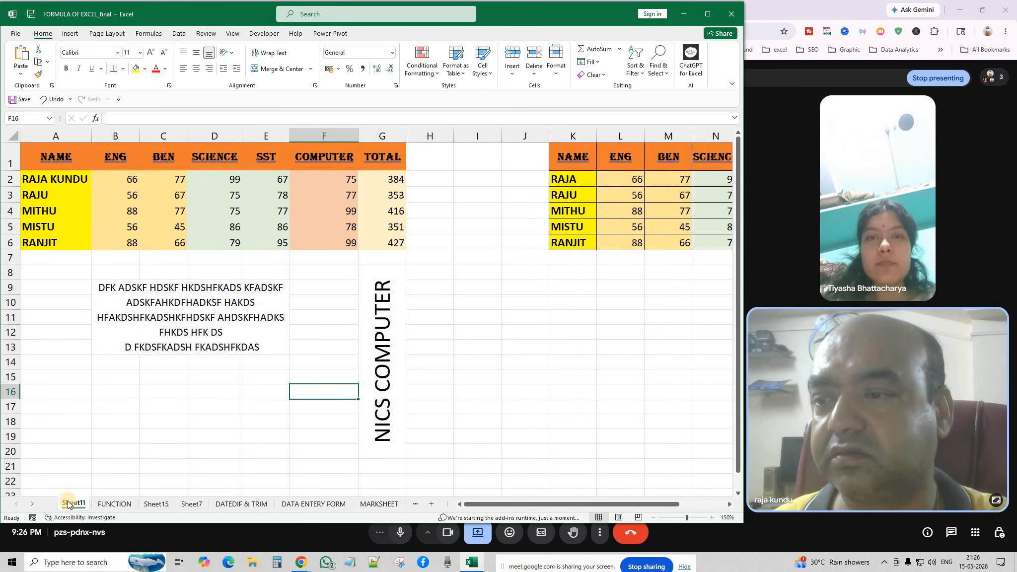
left_click(112, 505)
left_click(156, 505)
left_click(196, 504)
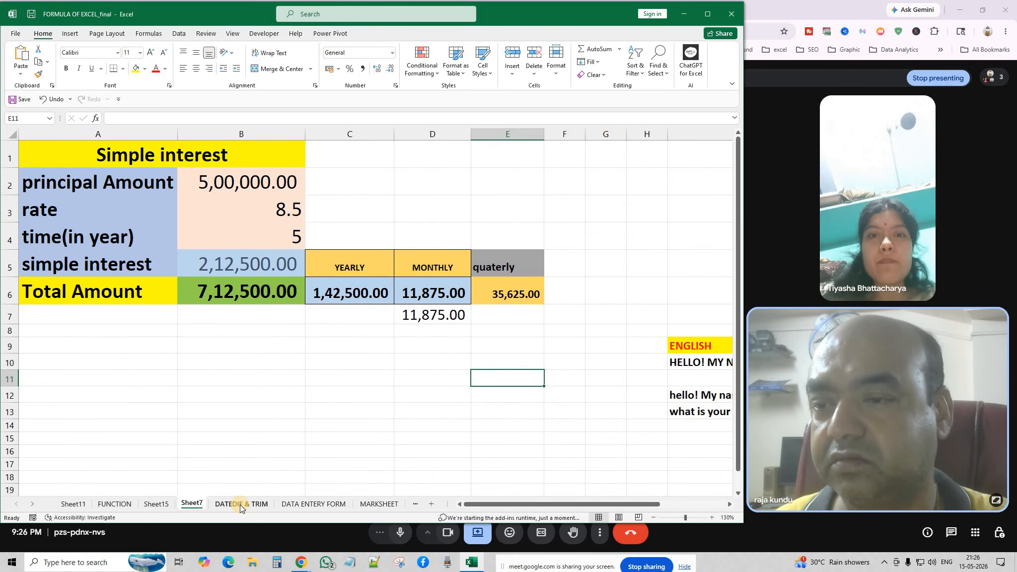
left_click(240, 504)
left_click(295, 505)
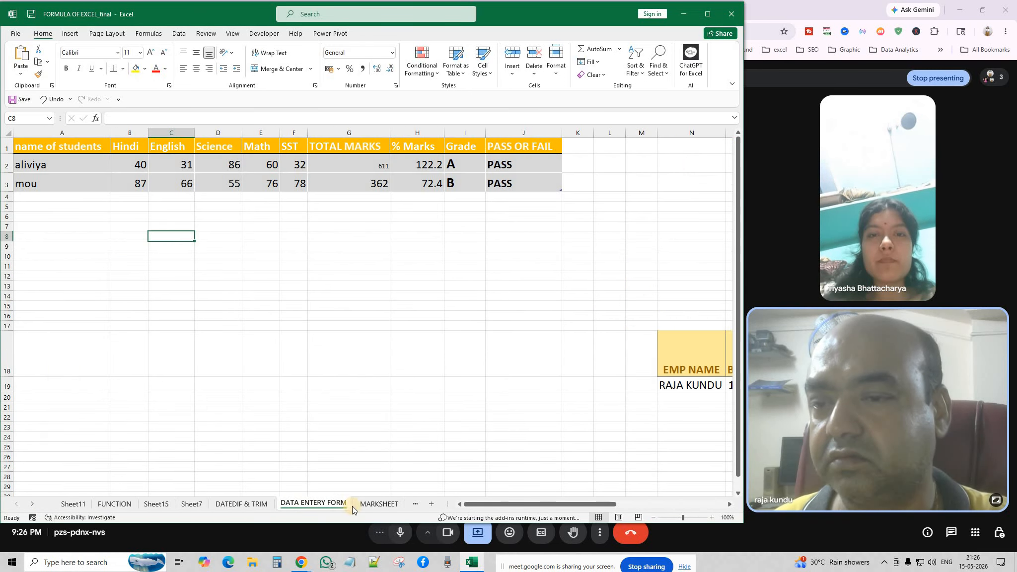
left_click(375, 505)
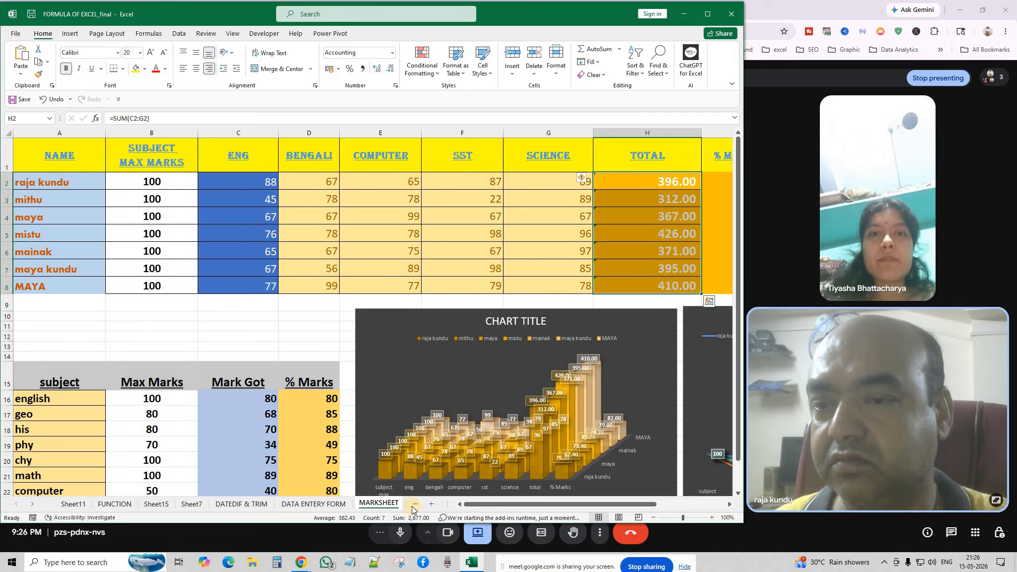
left_click(151, 506)
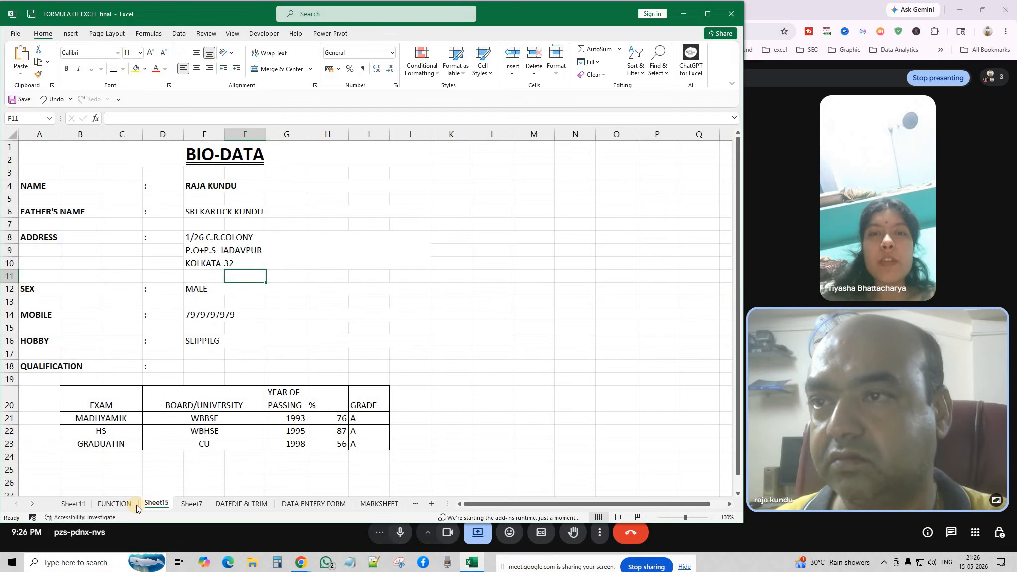
left_click(115, 505)
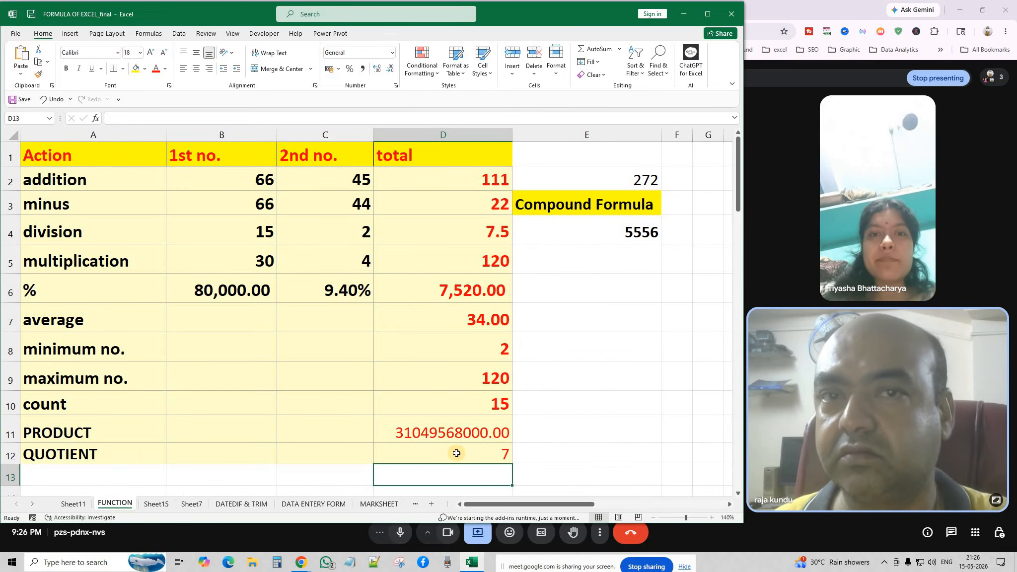
left_click(167, 506)
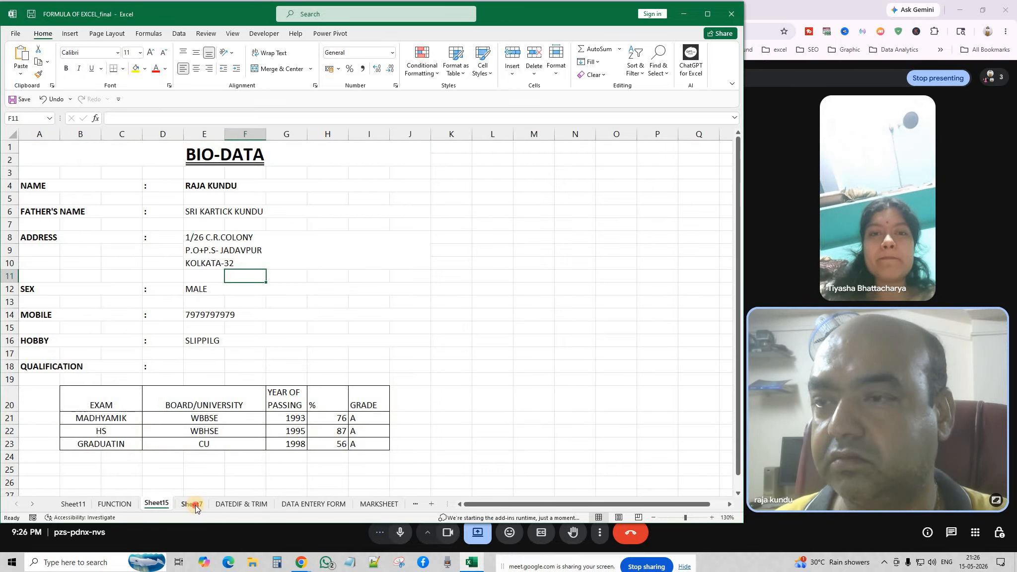
left_click(196, 506)
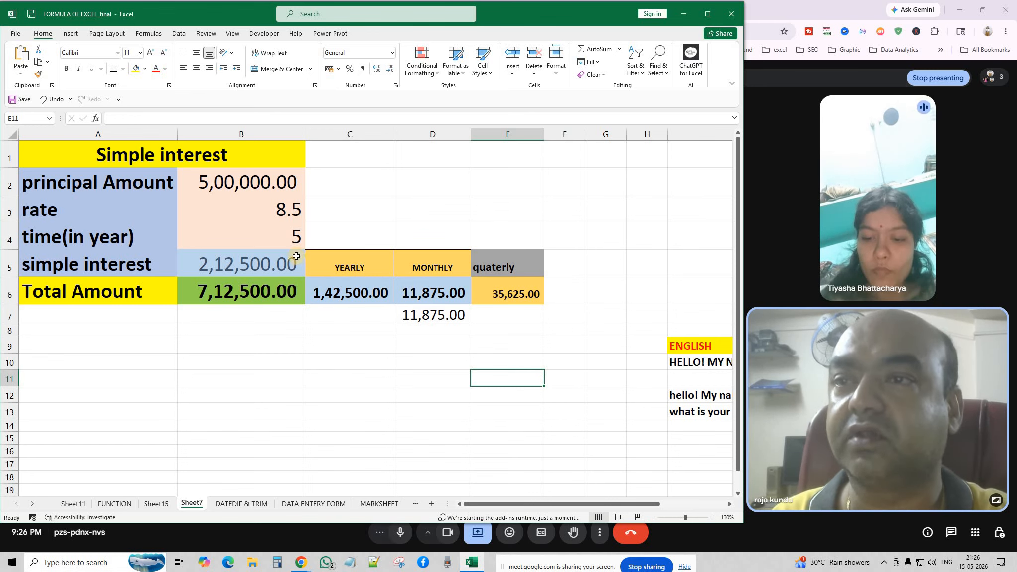
Step: Examine the simple interest table's heading and its principal amount, rate and time entries in B2:B4
left_click(355, 241)
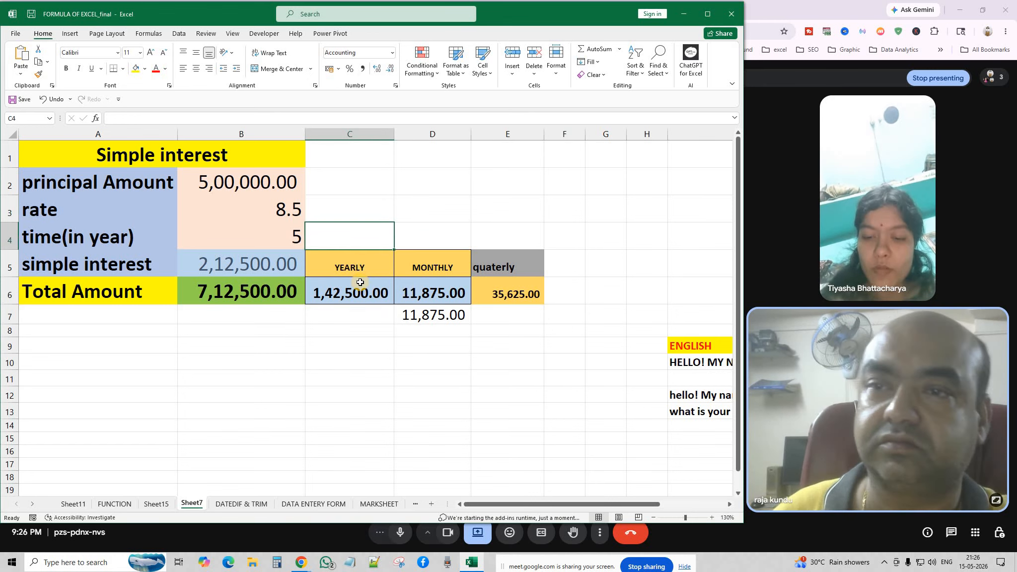
left_click(137, 159)
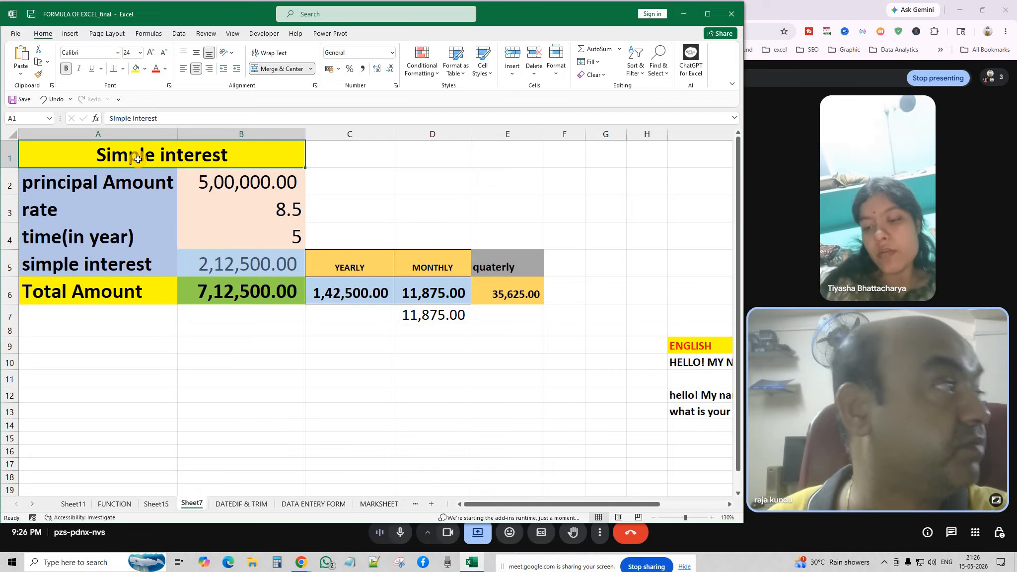
left_click(82, 186)
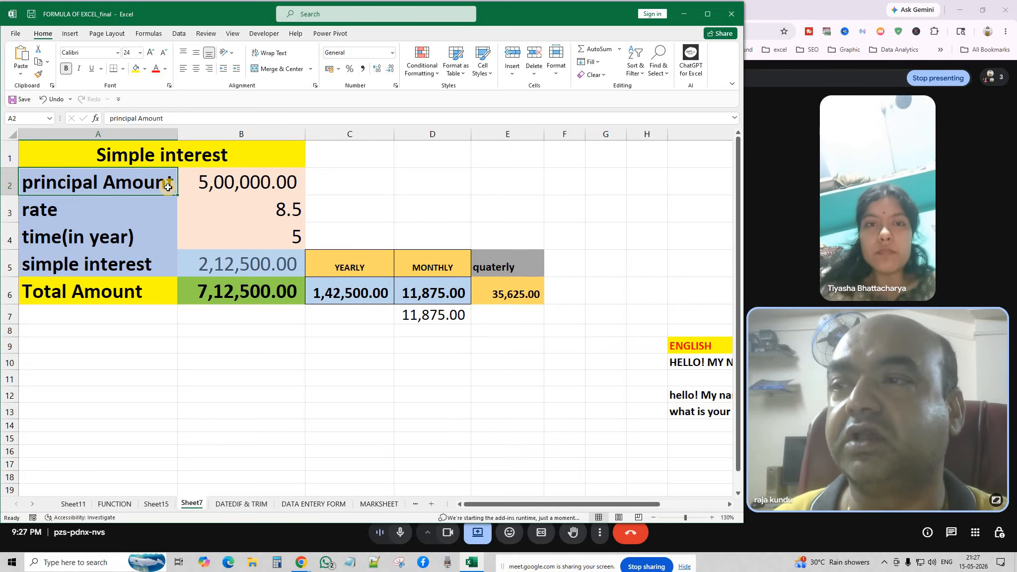
left_click(242, 189)
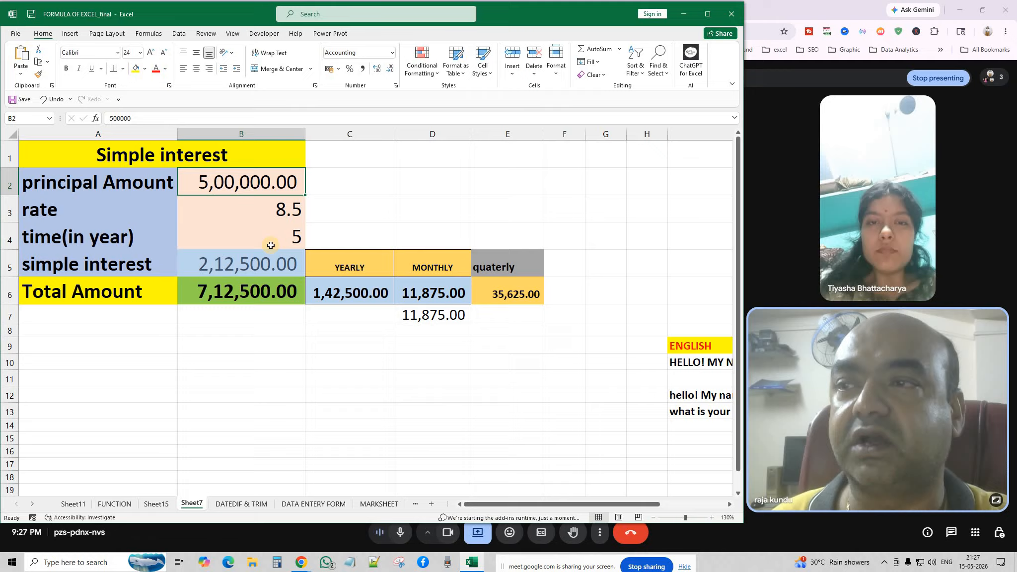
left_click(271, 219)
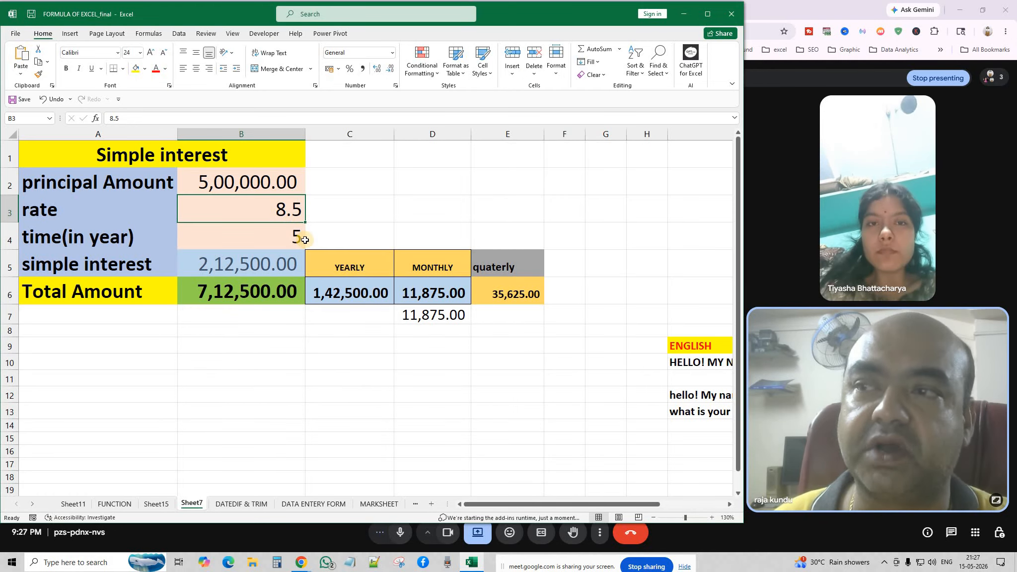
left_click(283, 234)
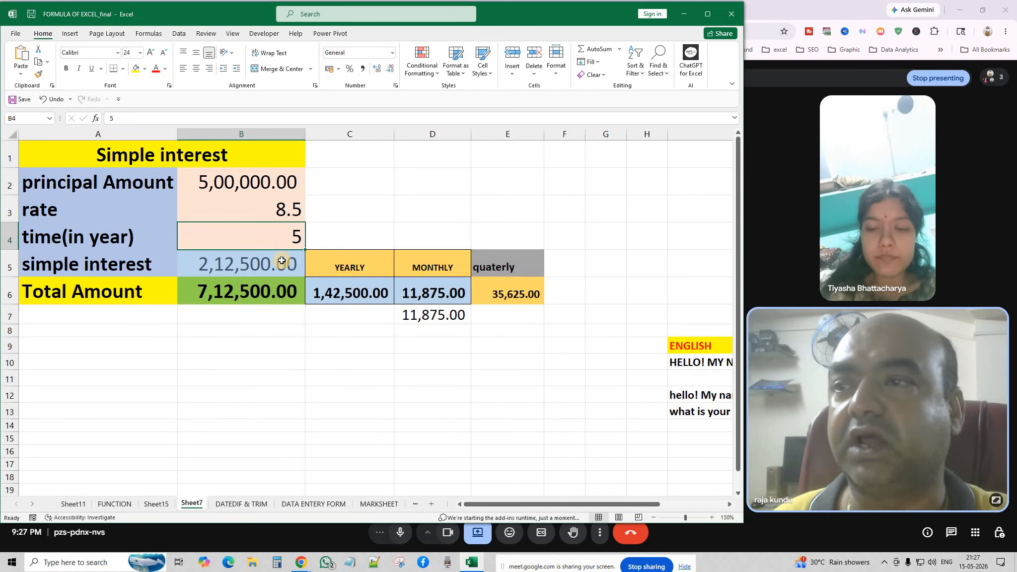
Step: Examine the simple interest formula in B5 and the total amount formula in B6, tracing the cells they use
left_click(280, 254)
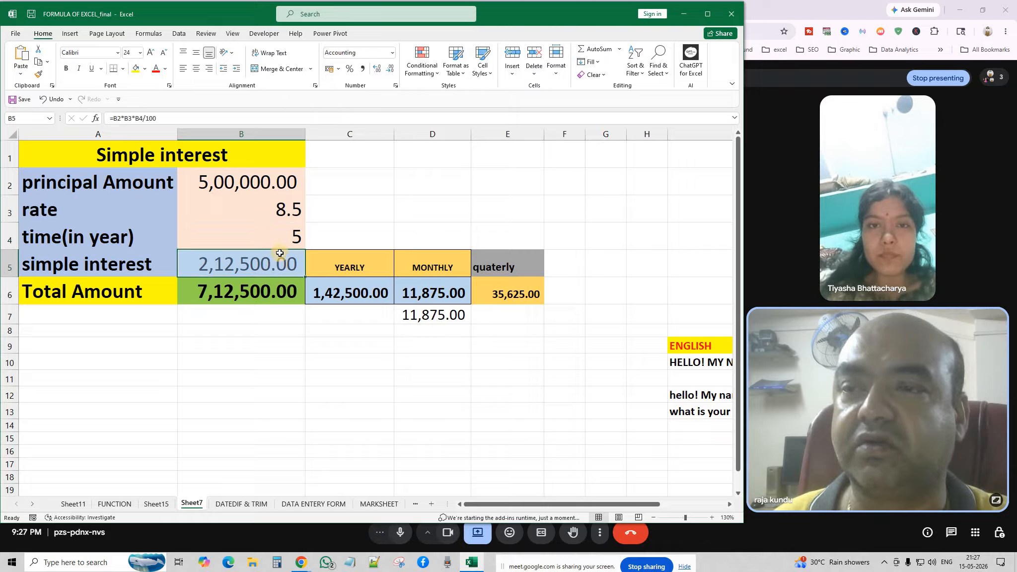
left_click(287, 199)
left_click(273, 264)
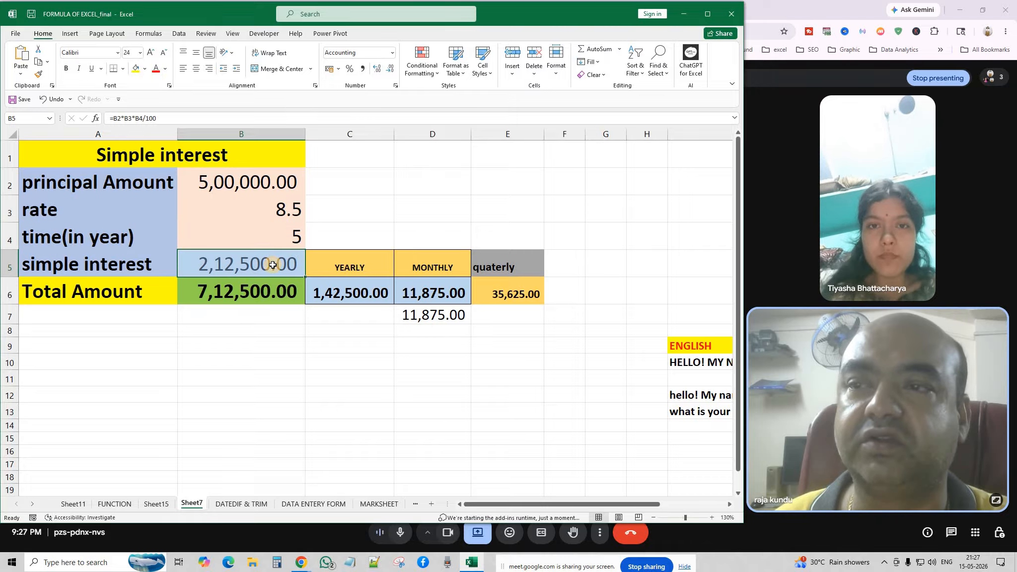
left_click(263, 182)
left_click(258, 295)
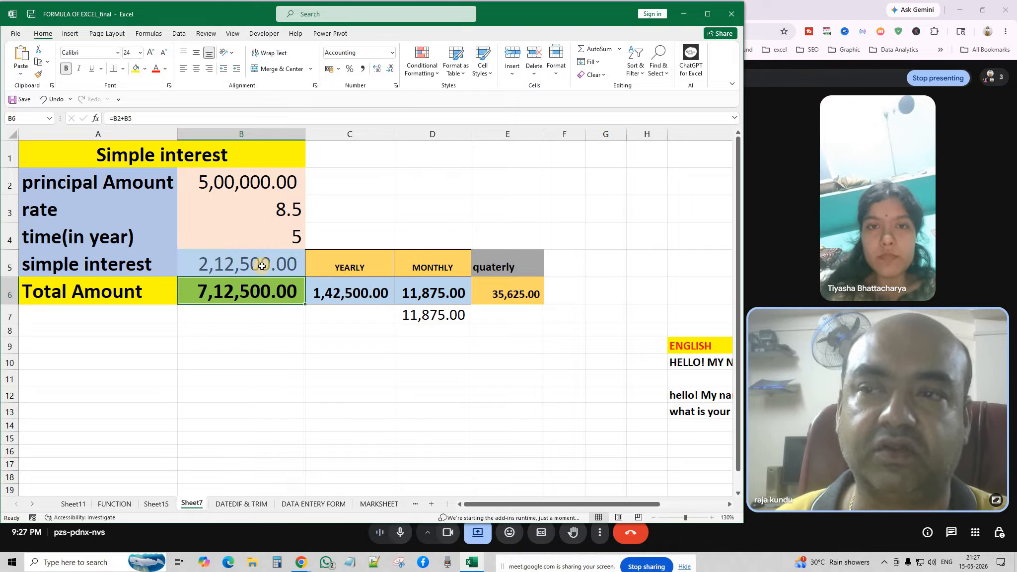
left_click(261, 266)
Step: Set the principal amount in B2 to 200000
left_click(261, 180)
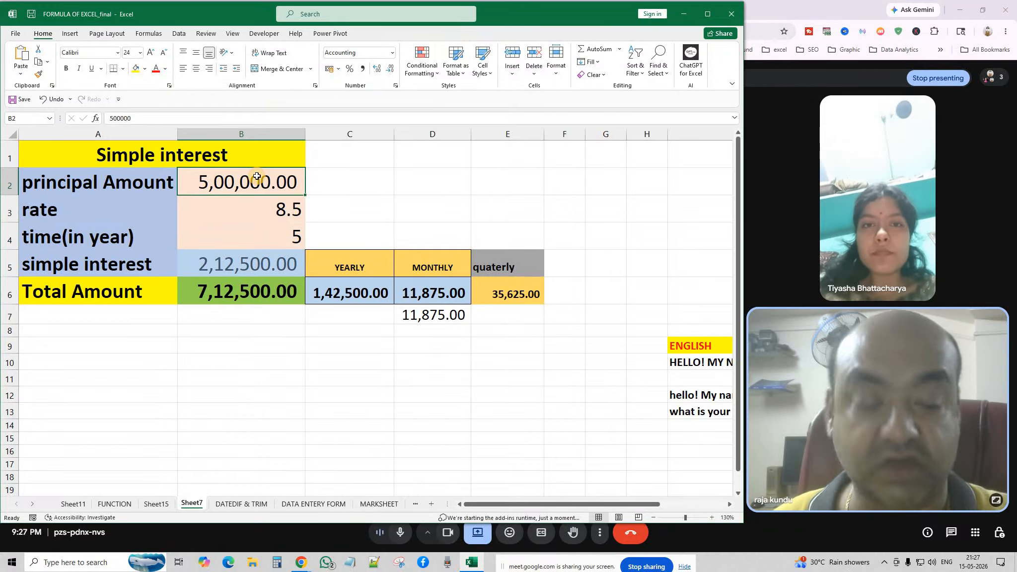
type("200000")
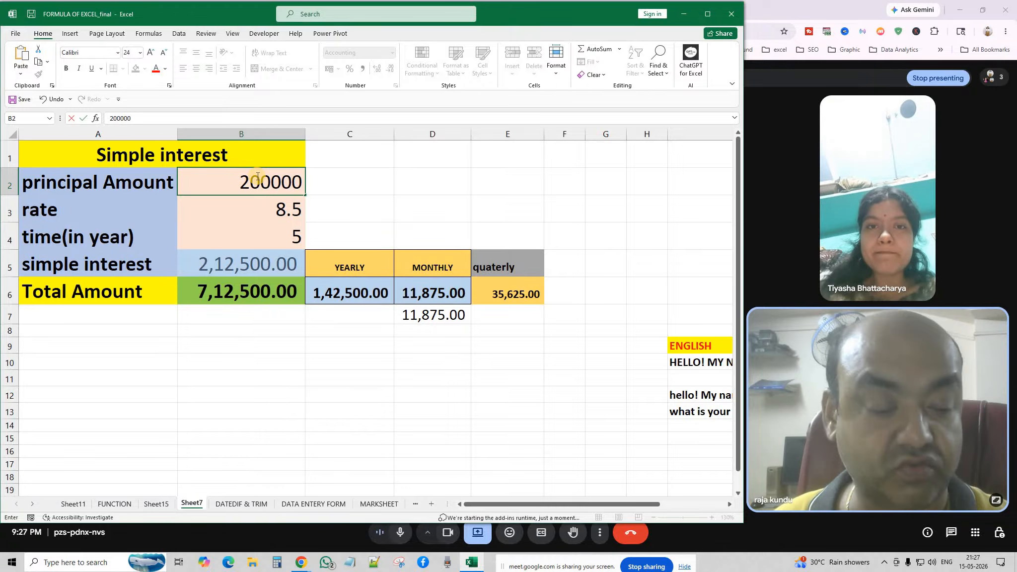
key("Return")
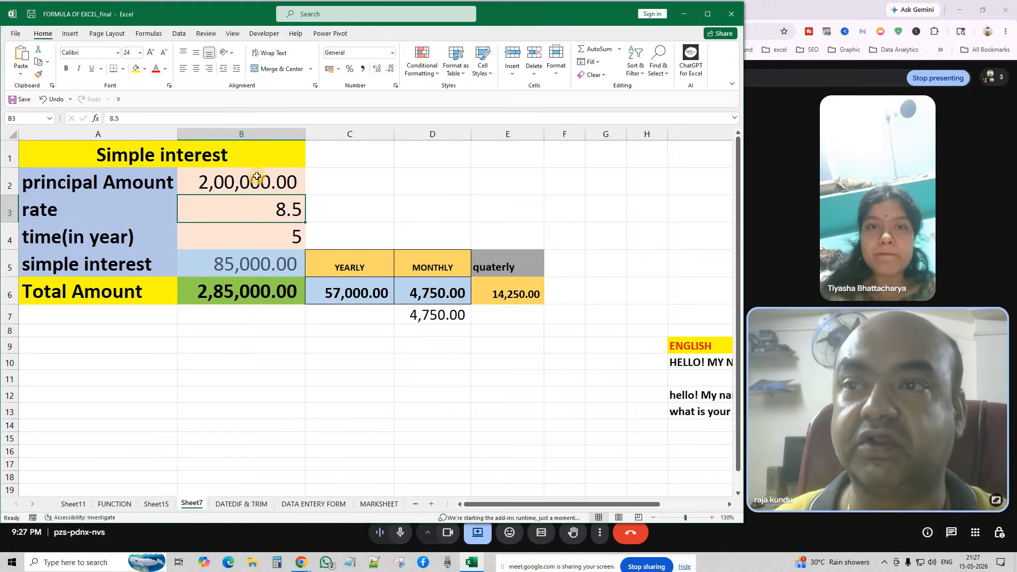
Step: Set the time in B4 to 1 year and the rate in B3 to 12.5
left_click(296, 239)
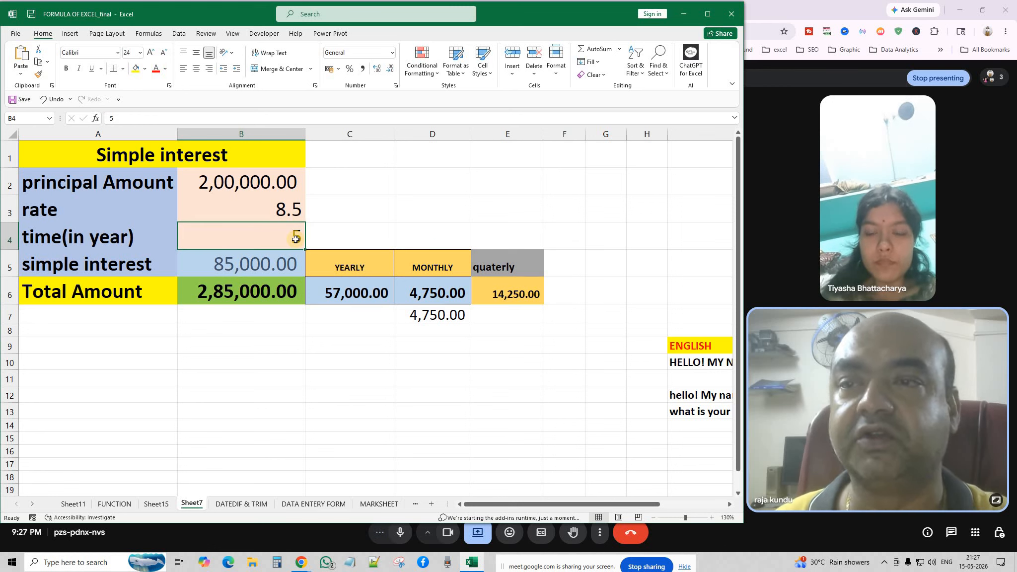
type("1")
key("Return")
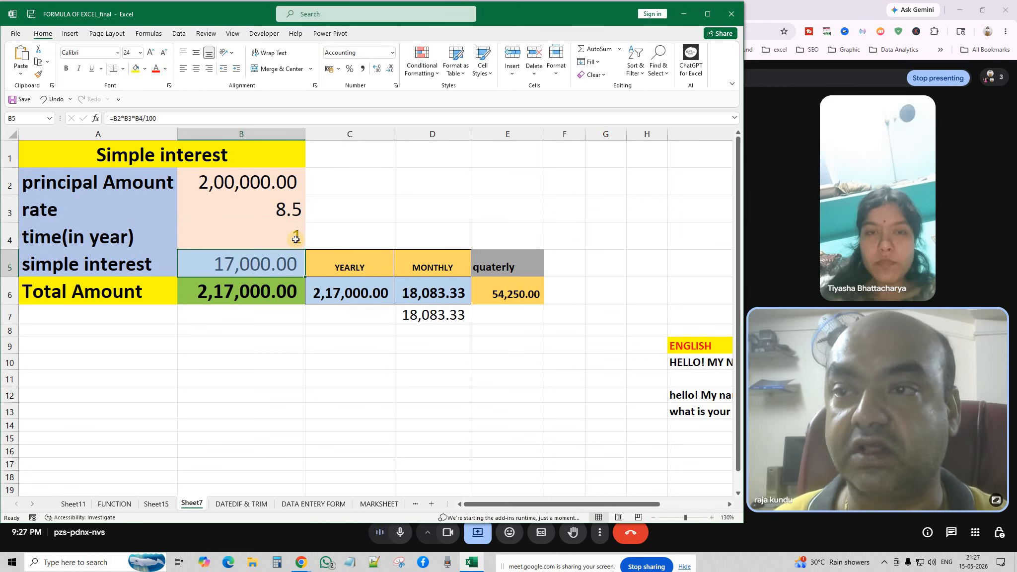
left_click(257, 215)
double_click(258, 216)
key("BackSpace")
key("BackSpace")
key("BackSpace")
type("12")
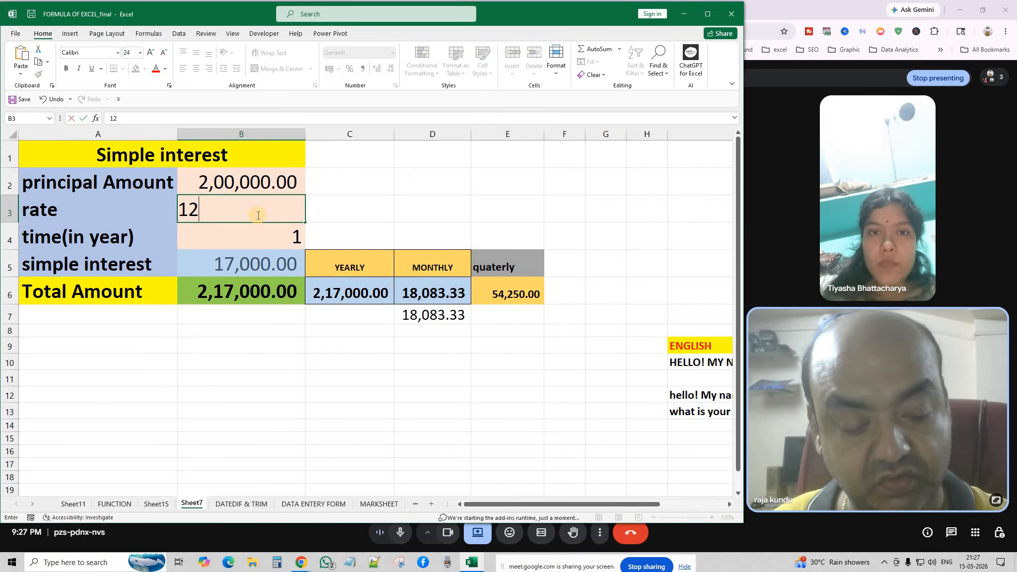
key("Return")
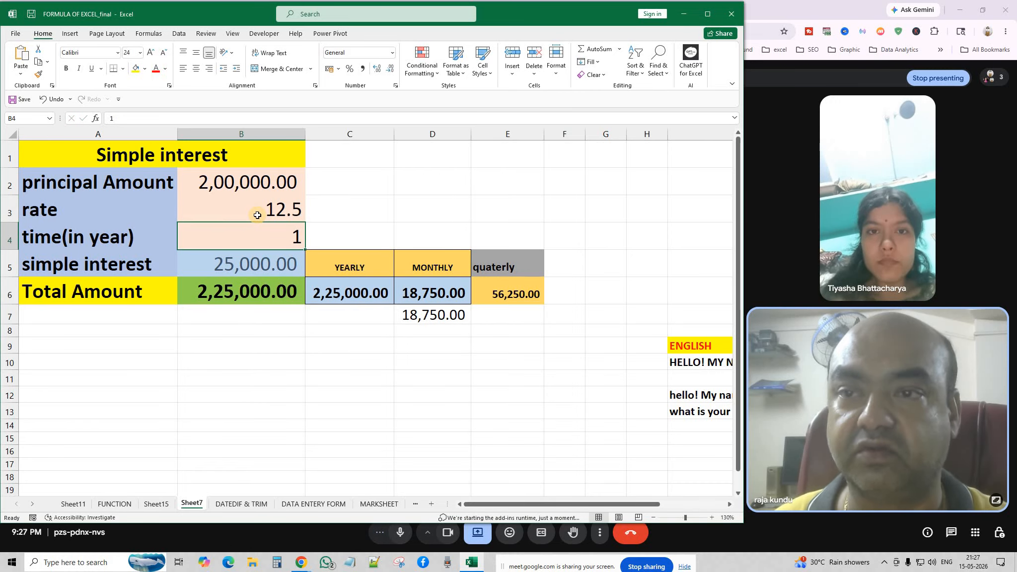
Step: Check the recalculated simple interest, total, yearly and monthly amounts in B5, B6, C6 and D6
left_click(252, 263)
left_click(254, 298)
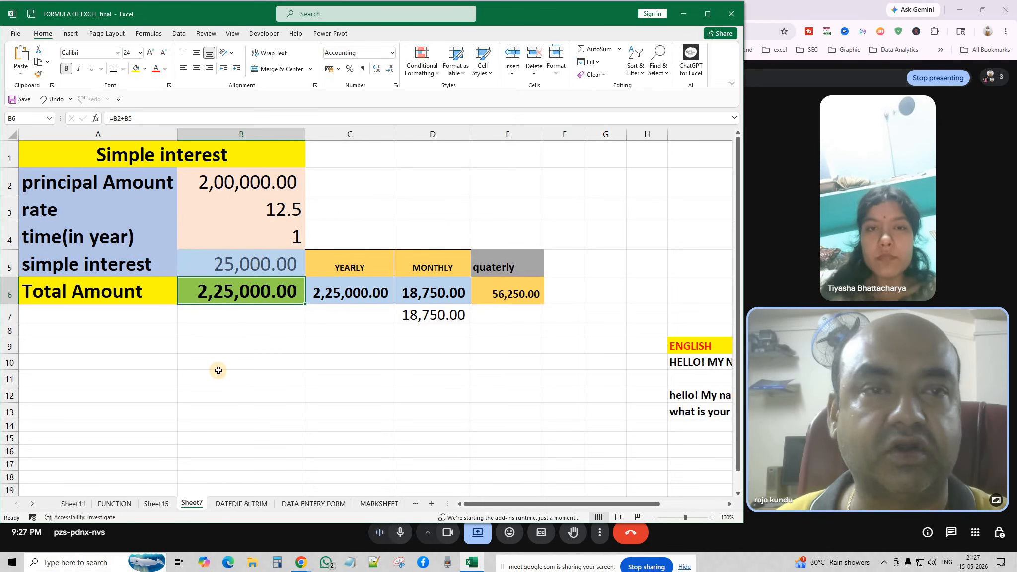
left_click(351, 292)
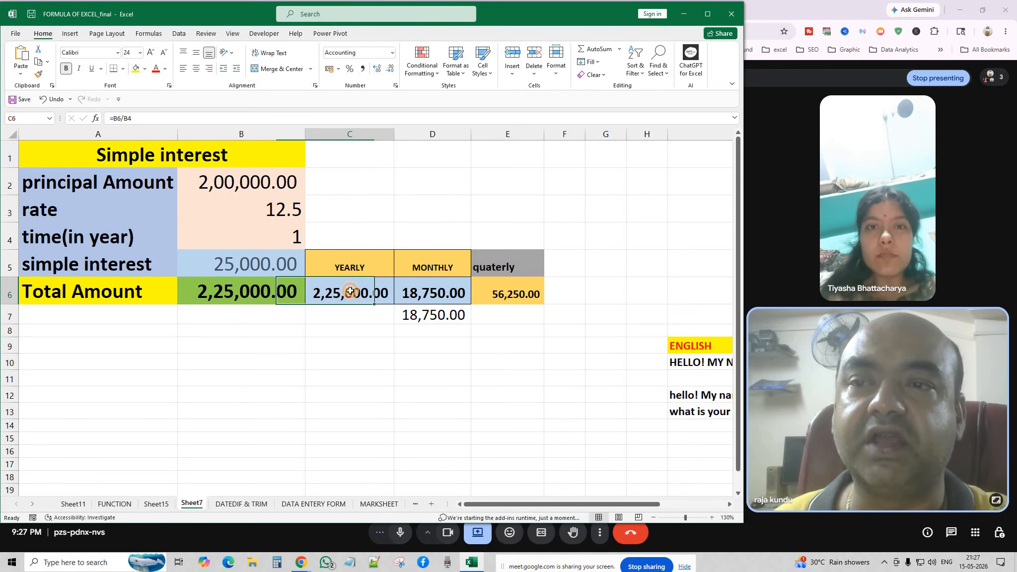
left_click(439, 293)
left_click(440, 413)
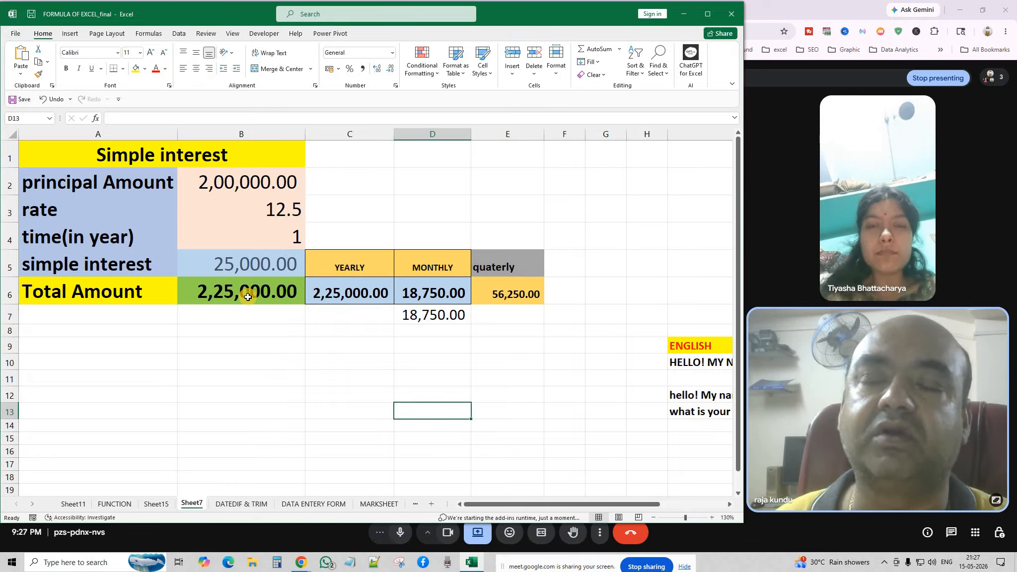
Step: Review the principal, rate and time entries in B2:B4 and examine how the simple interest formula in B5 uses them
left_click(236, 180)
left_click(246, 207)
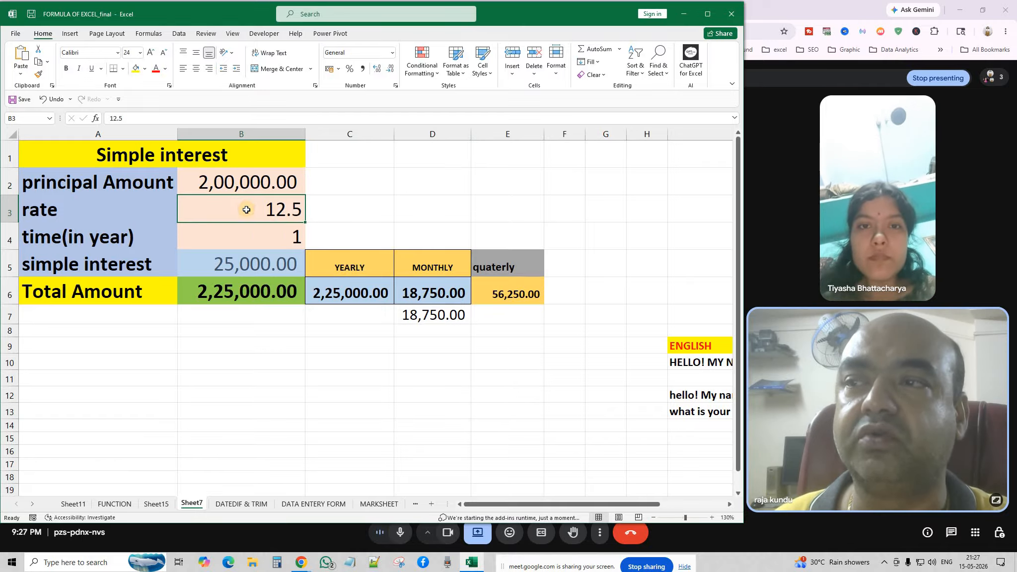
left_click(253, 239)
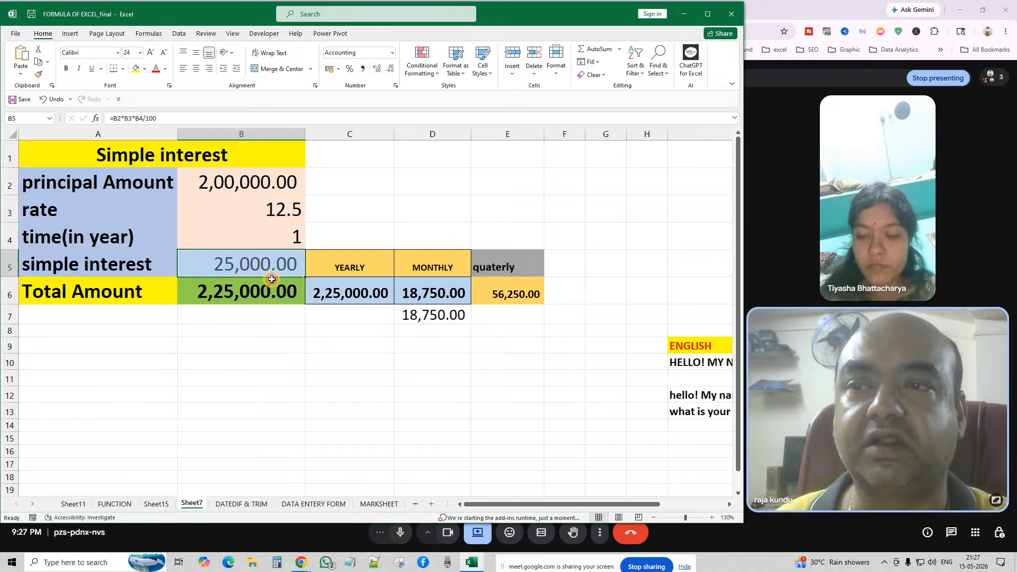
double_click(255, 268)
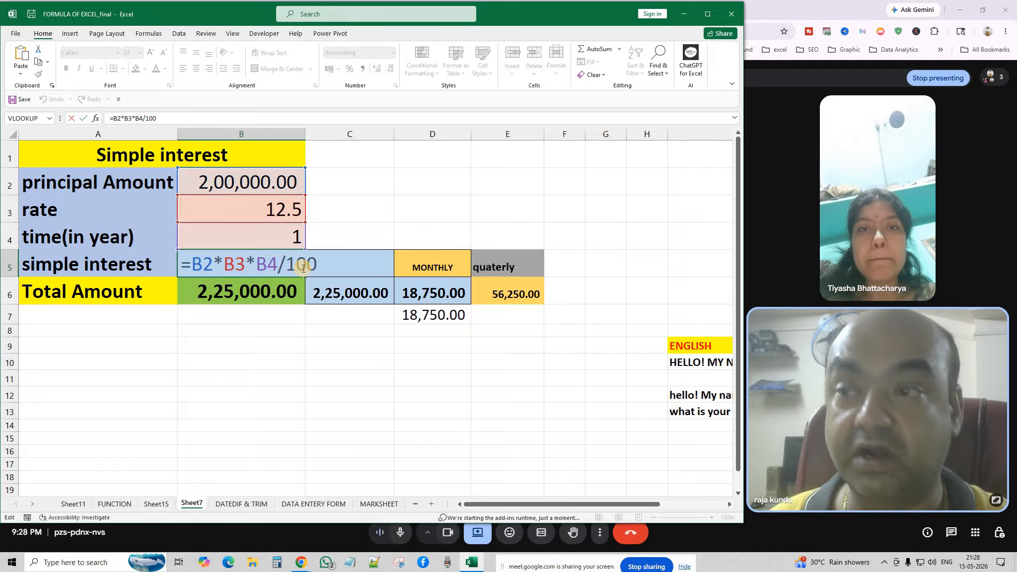
key("Return")
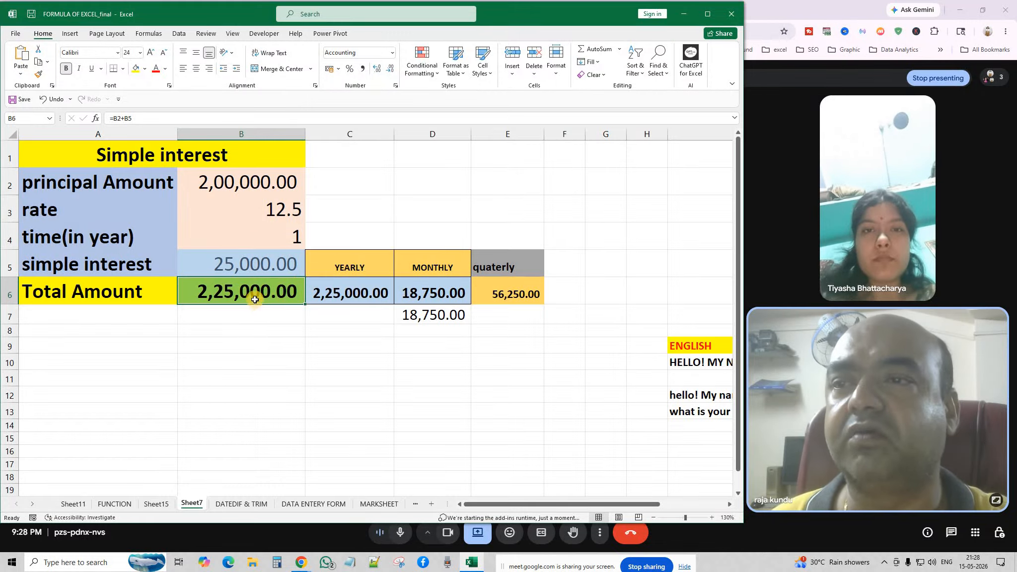
Step: Examine the total amount formula in B6, tracing the principal and simple interest cells it adds
left_click(265, 184)
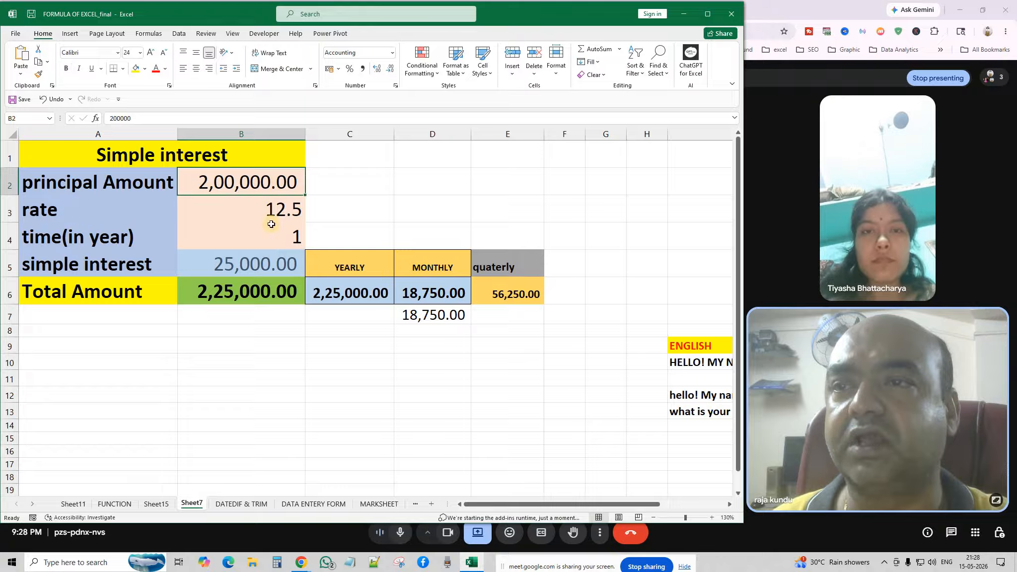
left_click(271, 267)
double_click(258, 294)
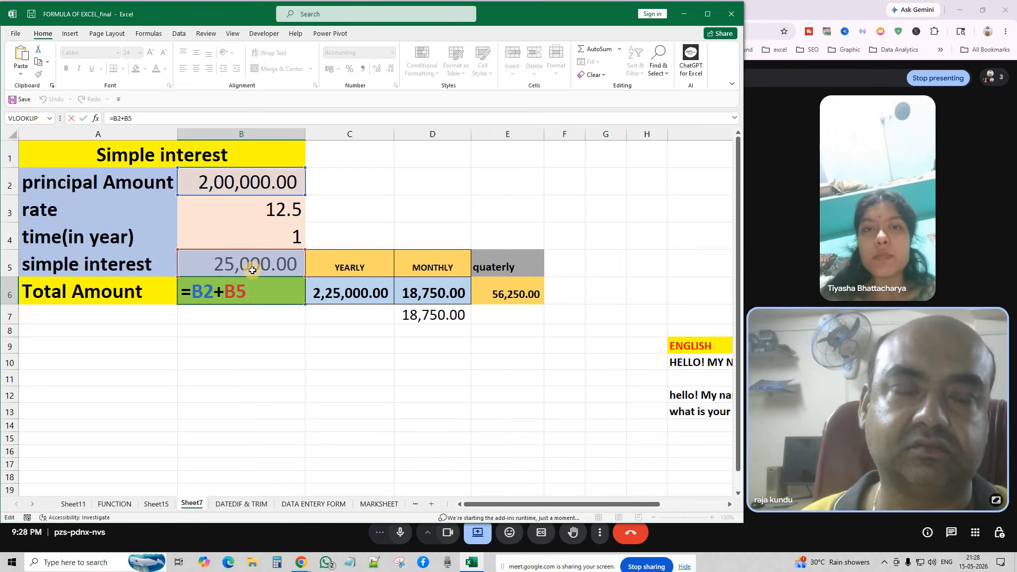
key("Return")
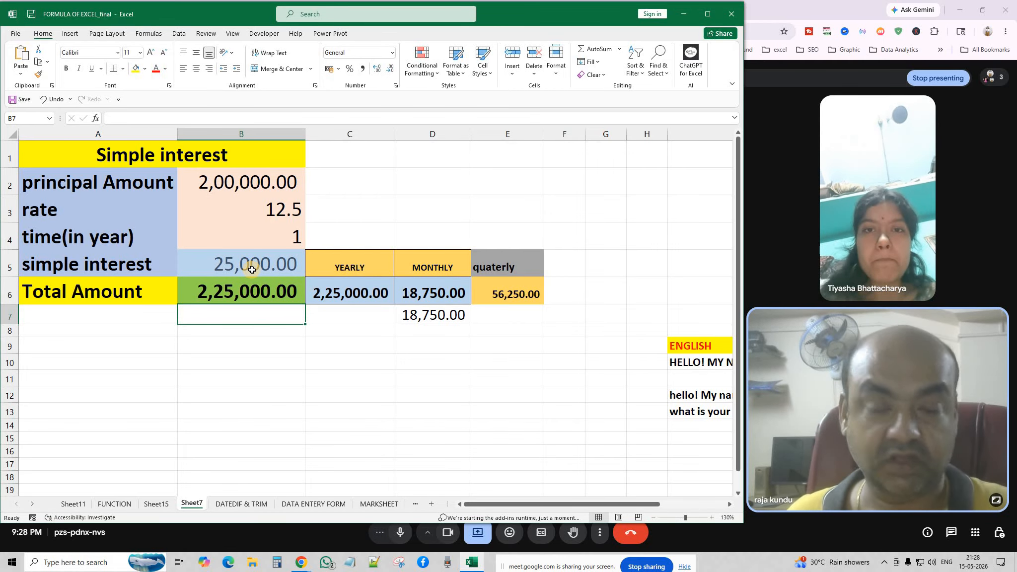
key("Return")
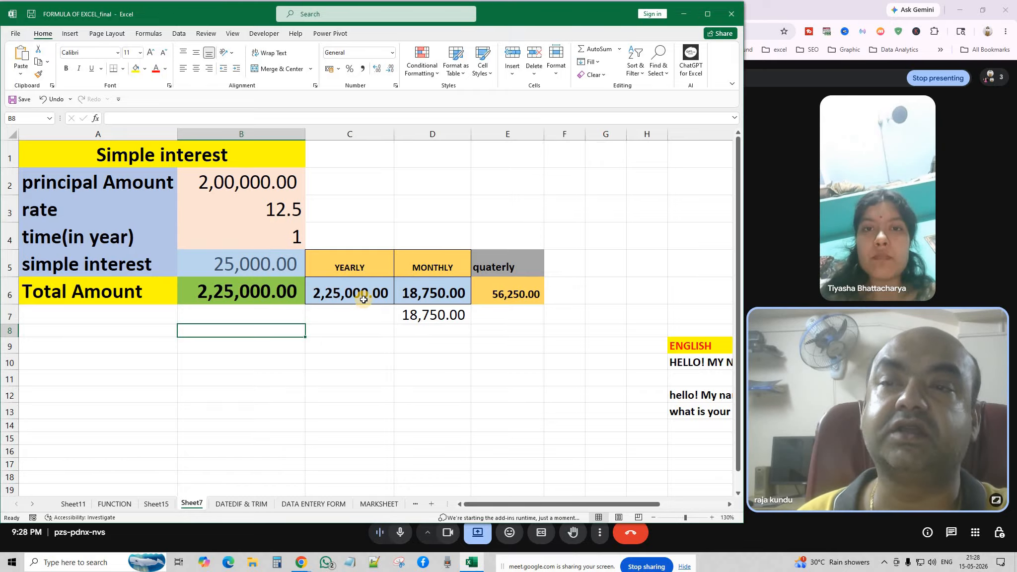
Step: Examine the yearly amount formula in C6, tracing the total amount and time cells it divides
left_click(245, 293)
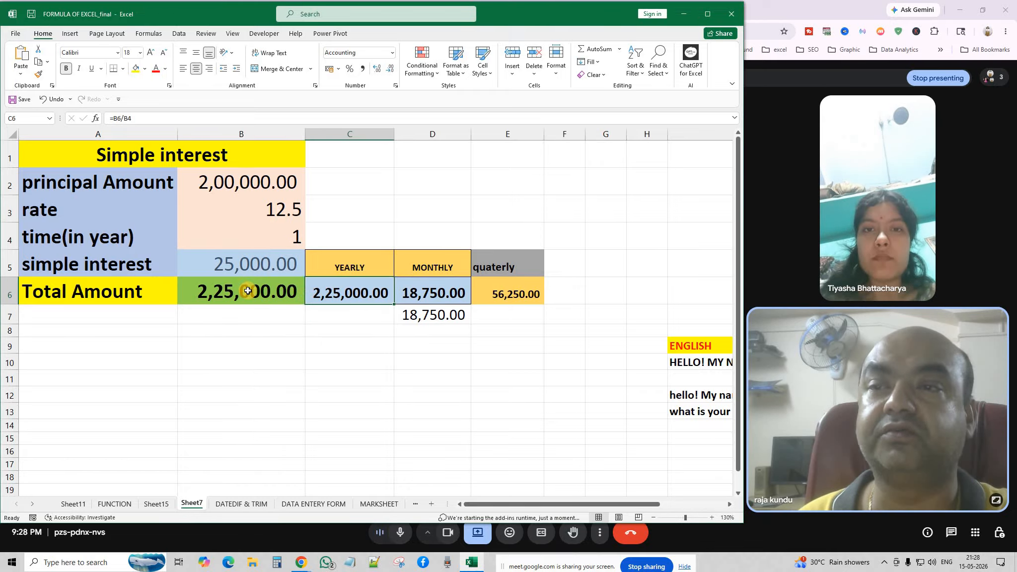
left_click(269, 230)
double_click(370, 295)
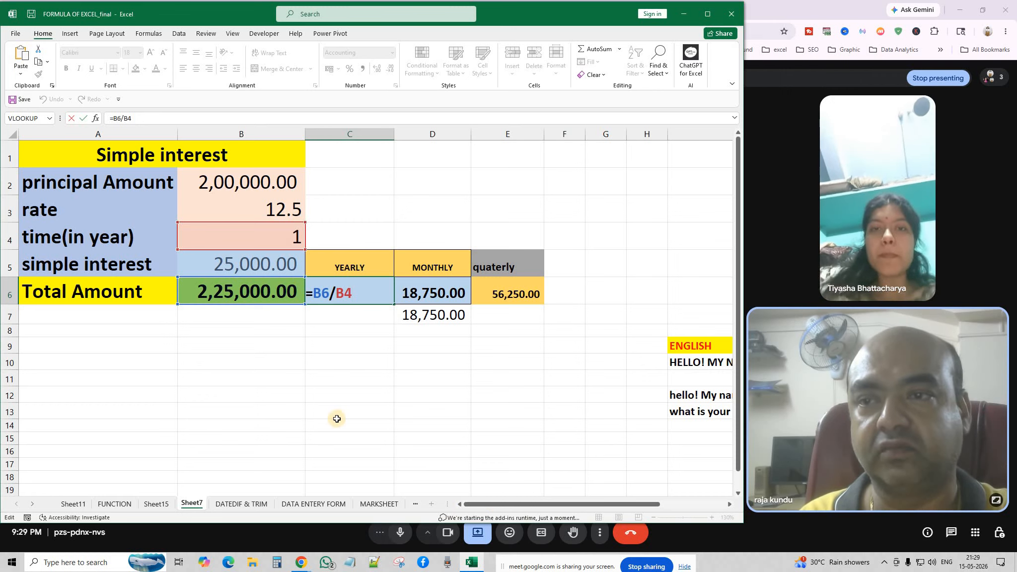
key("Return")
Step: Set the time in B4 to 4 years
left_click(289, 233)
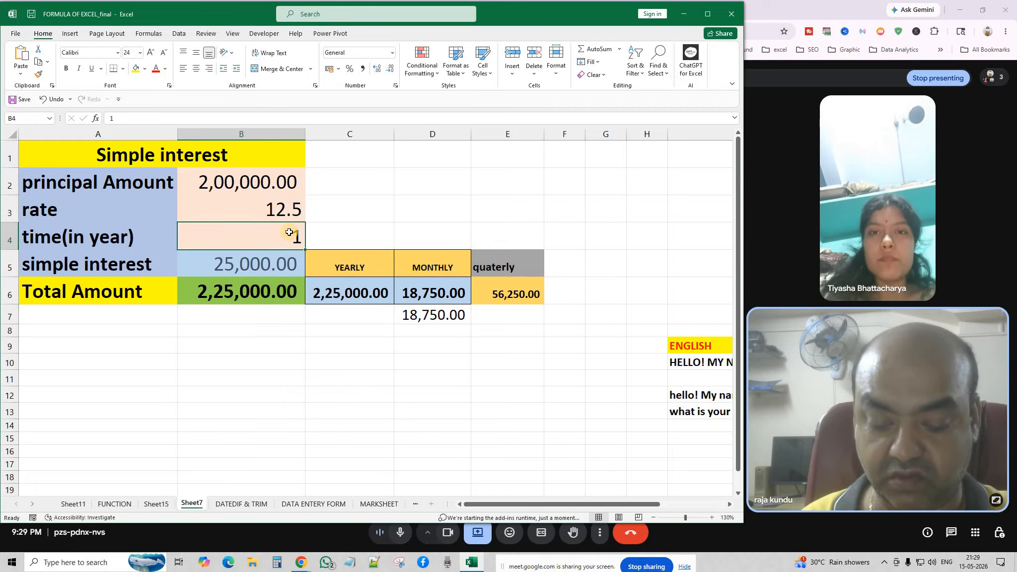
type("4")
key("Return")
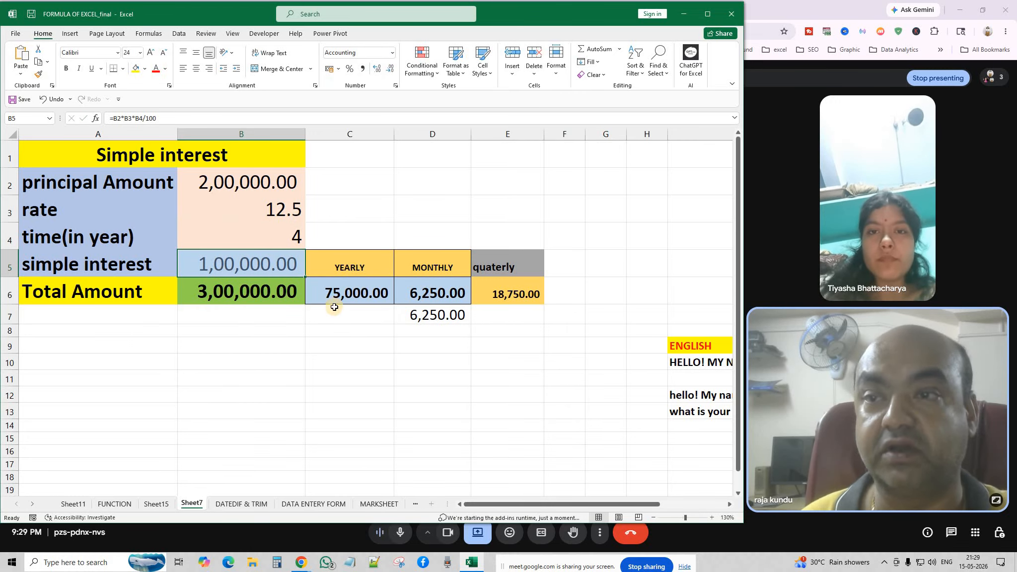
Step: Examine the yearly formula in C6 for the changed time and the monthly formula in D6 that builds on it
double_click(336, 294)
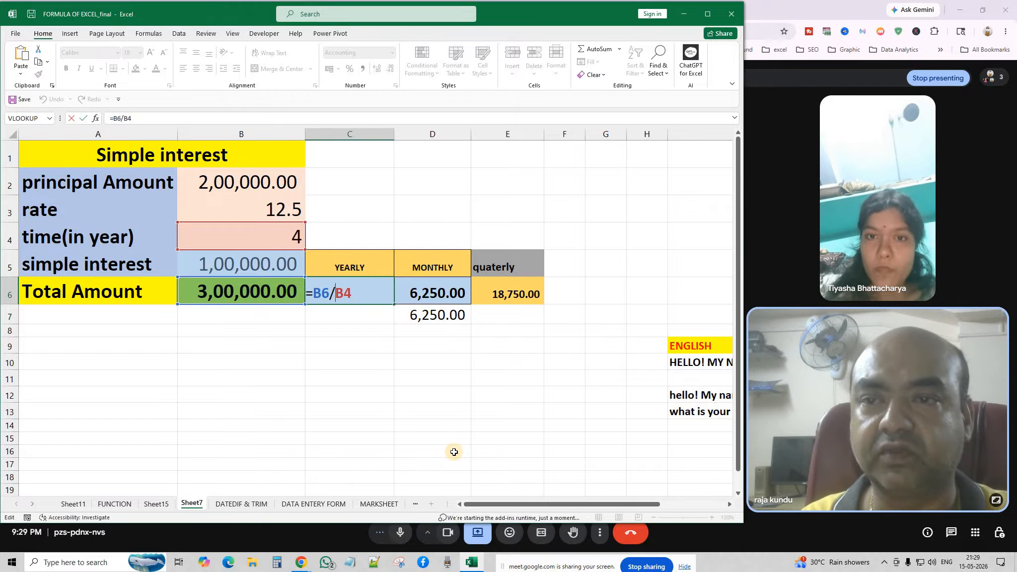
key("Return")
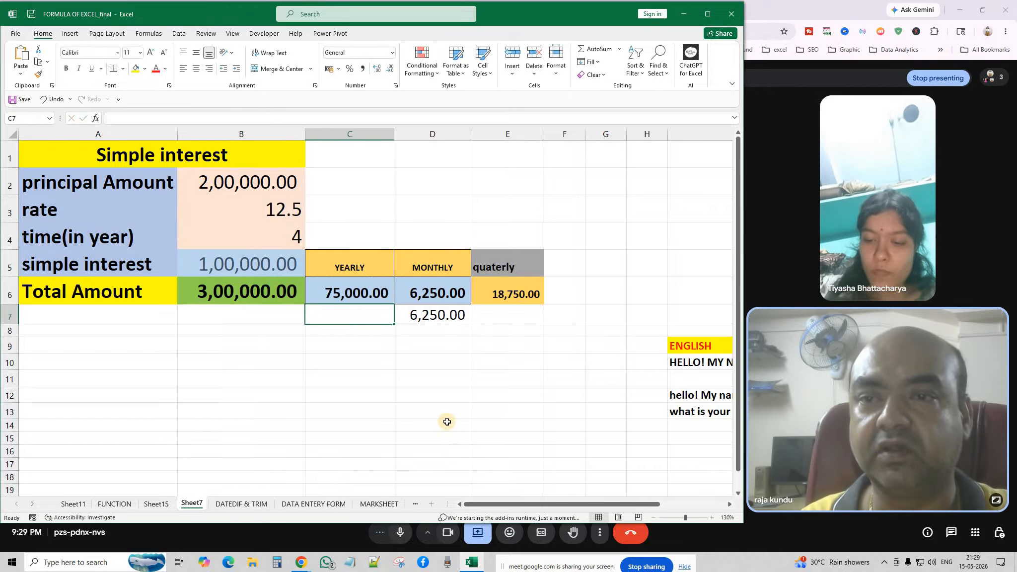
left_click(440, 294)
double_click(439, 294)
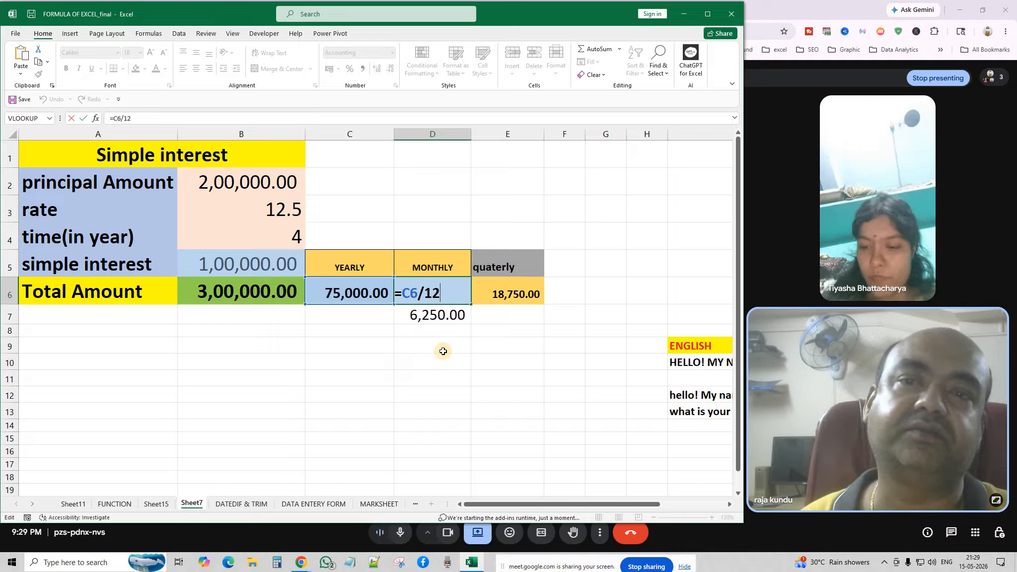
key("Return")
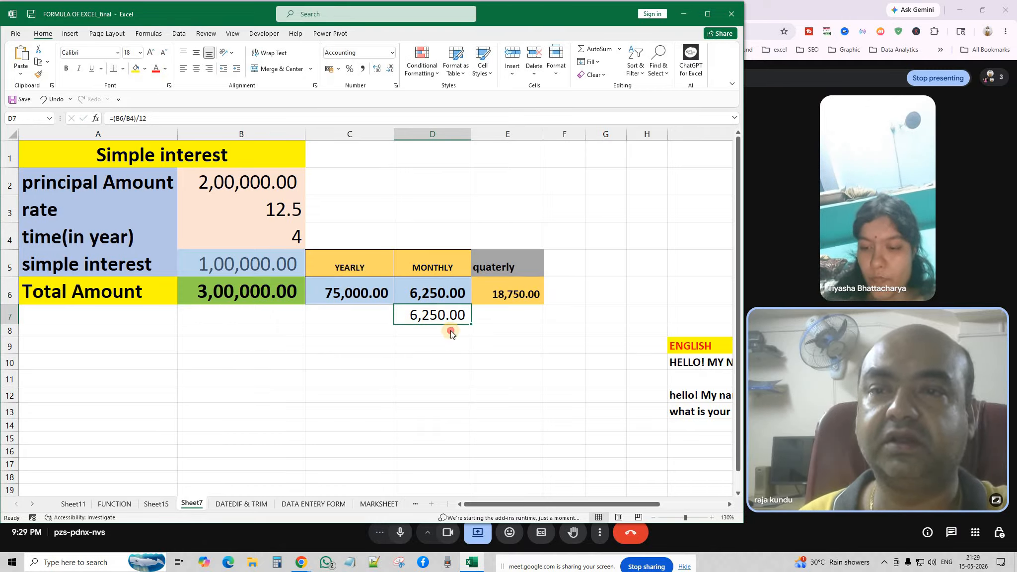
Step: Examine the alternative monthly formula in D7 and the quarterly formula in E6
double_click(432, 317)
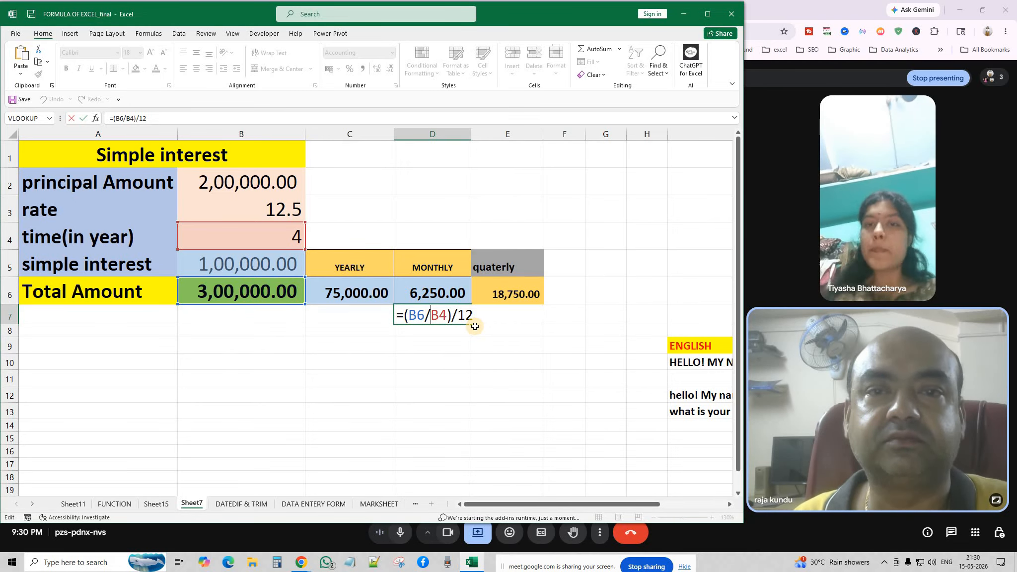
key("ctrl+Return")
key("Return")
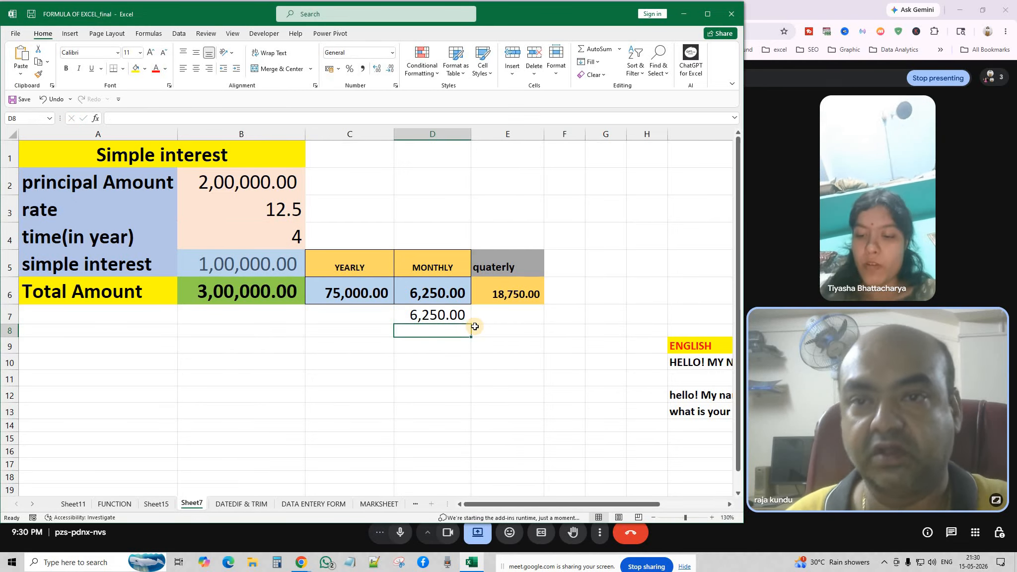
double_click(504, 295)
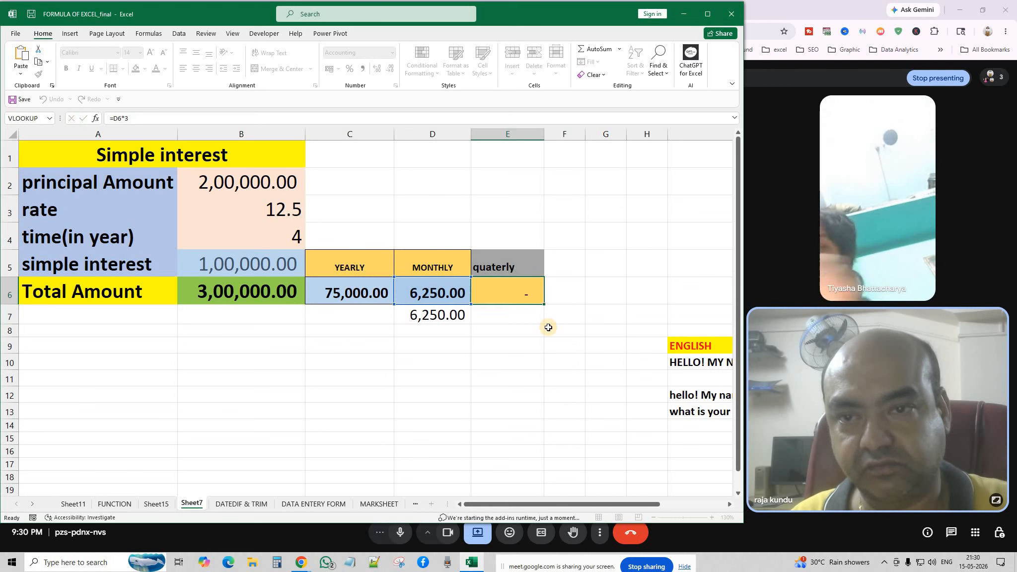
key("Return")
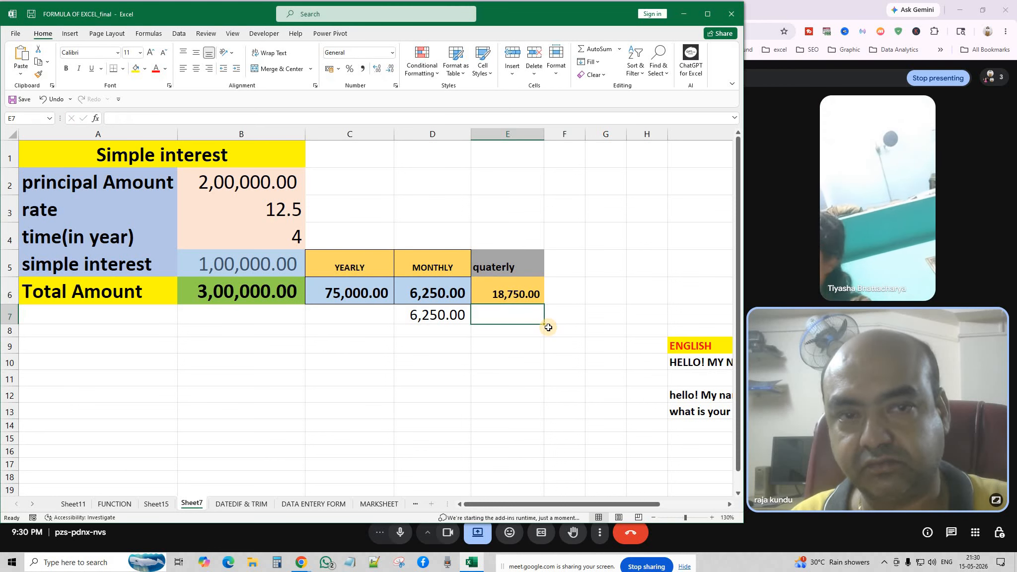
Step: Look through the DATEDIF & TRIM and DATA ENTERY FORM sheets, ending on MARKSHEET at 90% zoom
left_click(244, 504)
left_click(307, 505)
left_click(374, 504)
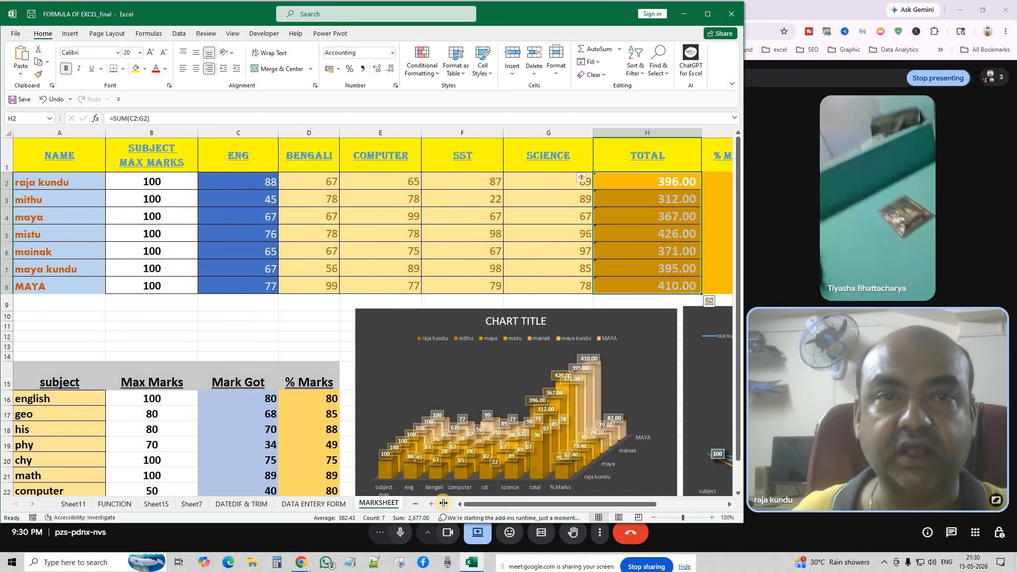
left_click(655, 517)
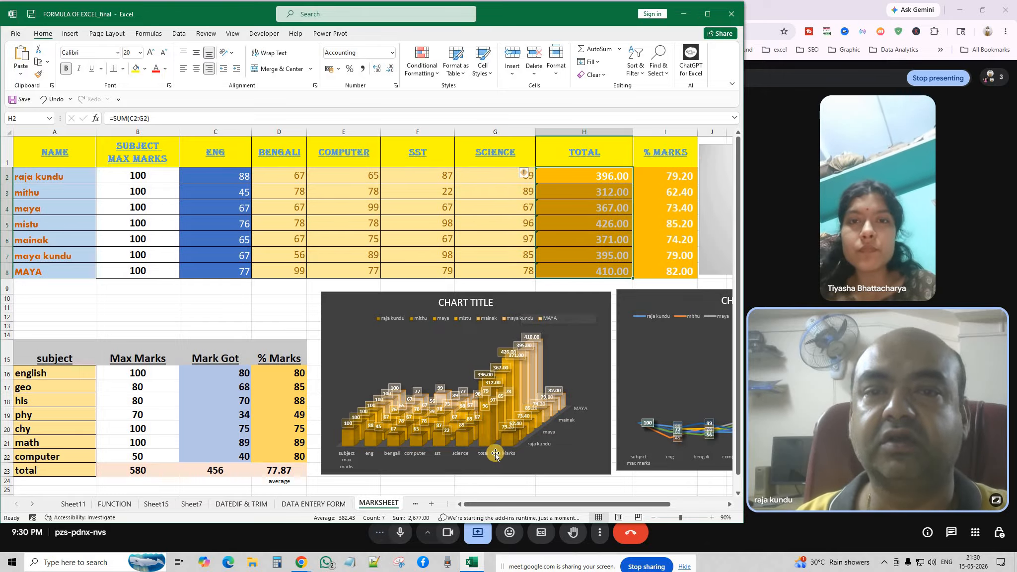
Step: Review the mark sheet's name, subject max marks and individual subject columns in the upper table
left_click(277, 297)
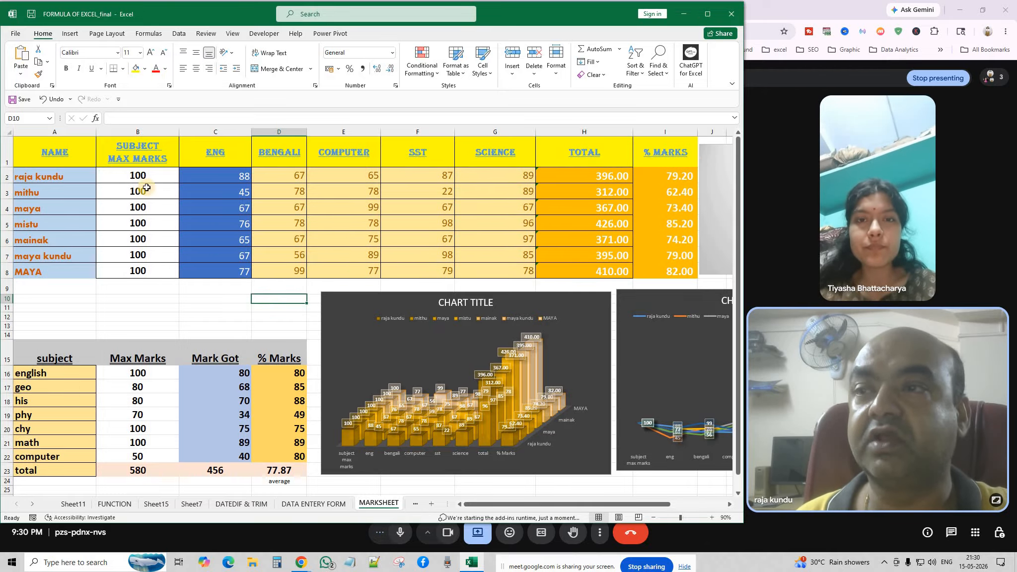
left_click_drag(60, 151, 58, 271)
left_click_drag(132, 180, 134, 271)
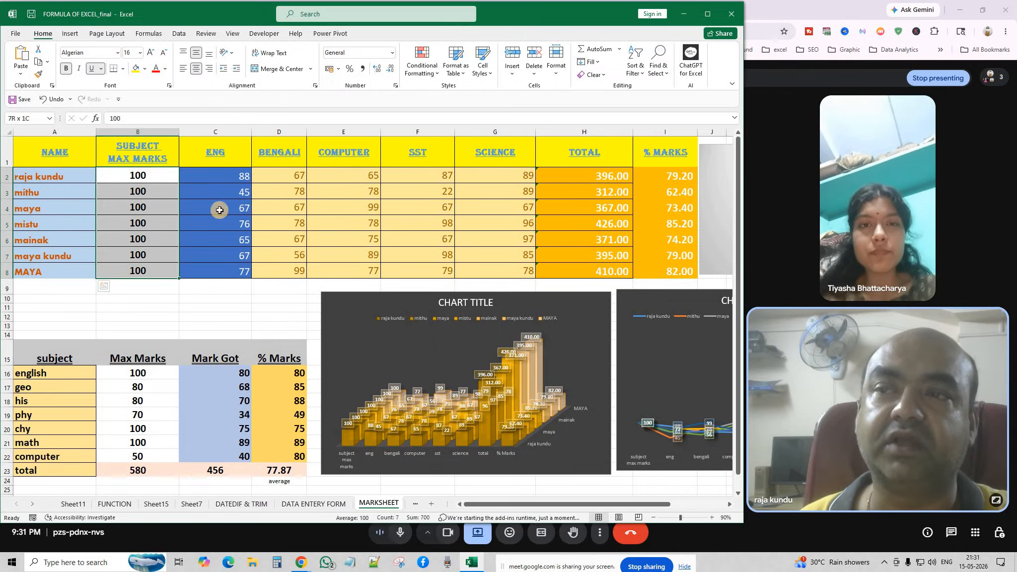
left_click_drag(223, 156, 370, 158)
left_click_drag(481, 158, 484, 272)
left_click(272, 318)
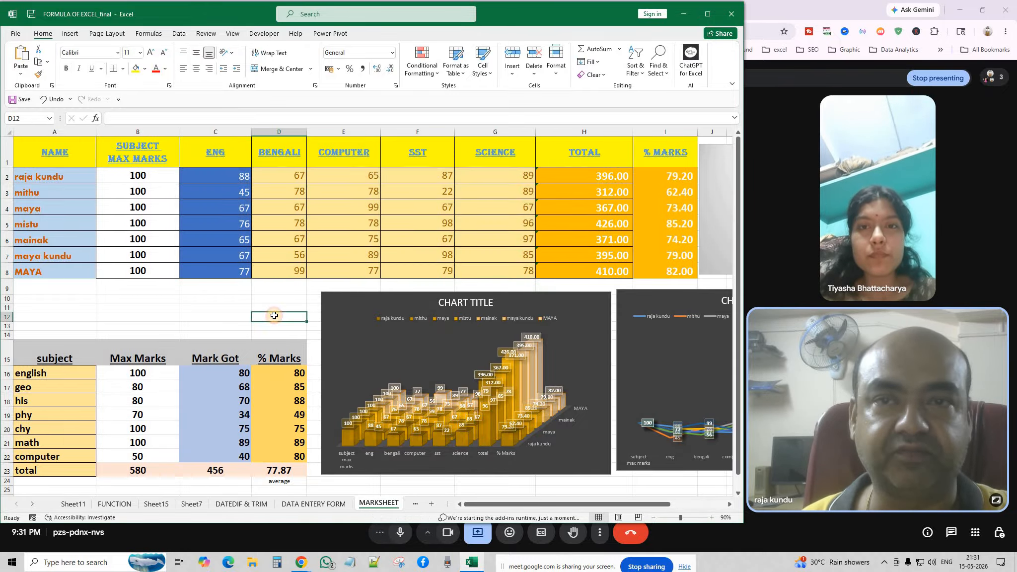
Step: Examine the SUM formula in H2 of the TOTAL column, tracing the subject marks it adds
left_click(574, 174)
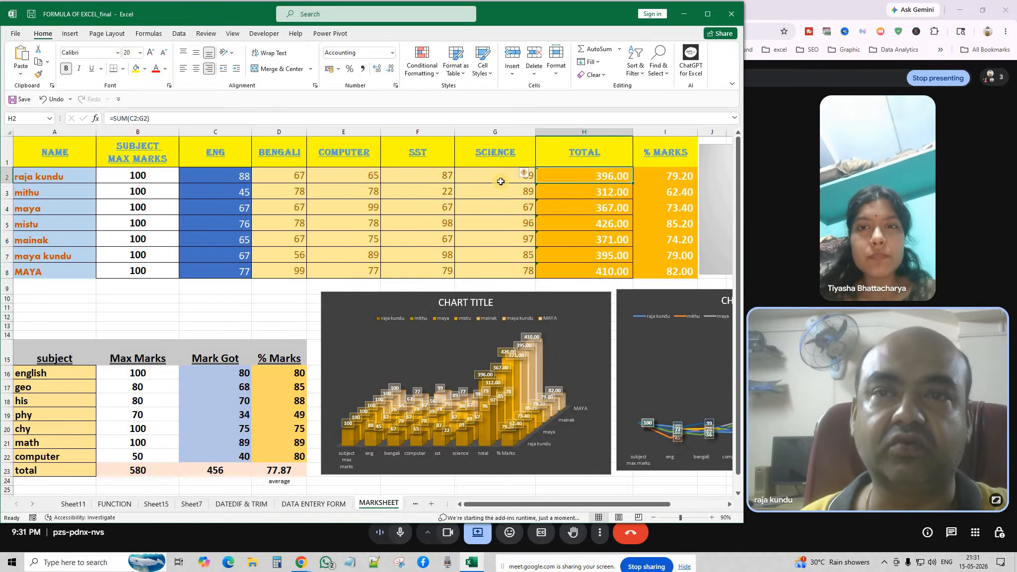
double_click(585, 180)
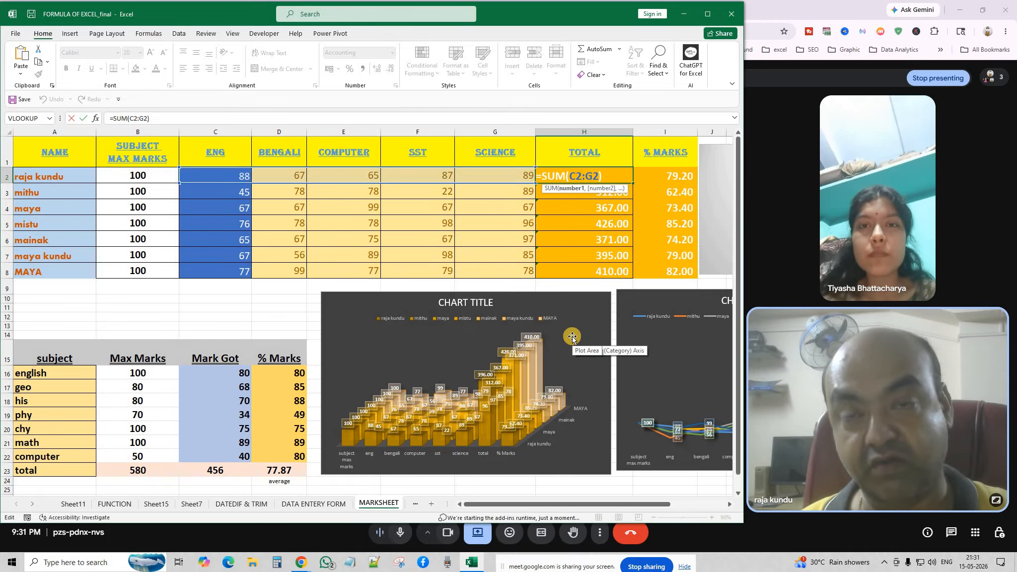
key("Return")
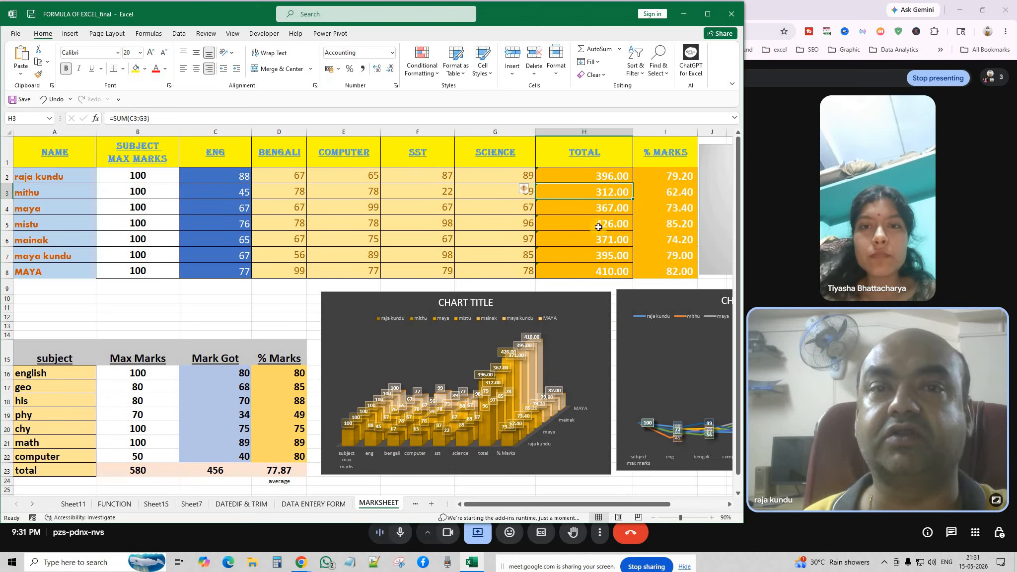
Step: Clear the totals in H3:H8 and refill them by copying the SUM formula down from H2
left_click(594, 271, "shift")
key("Delete")
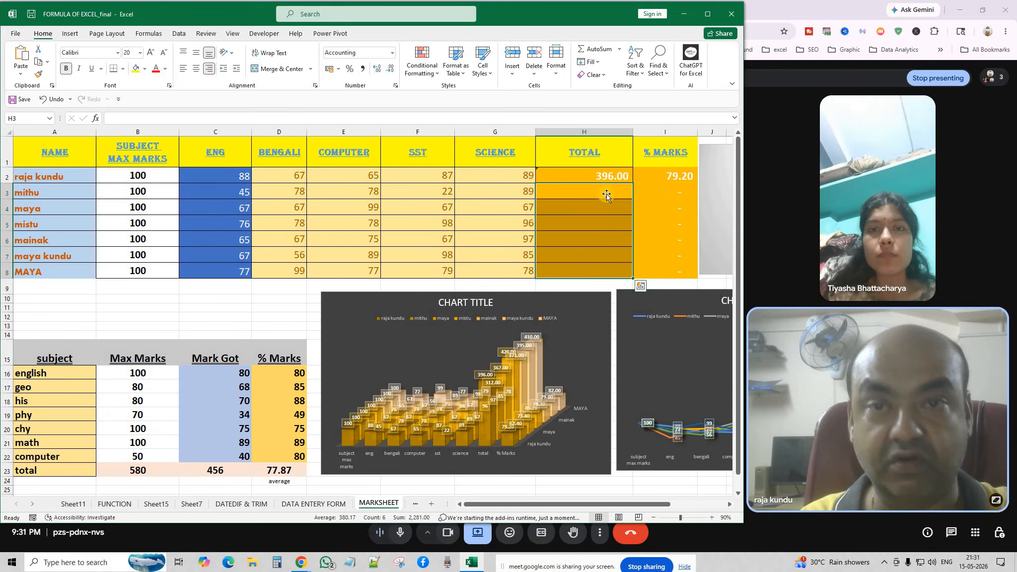
left_click(593, 174)
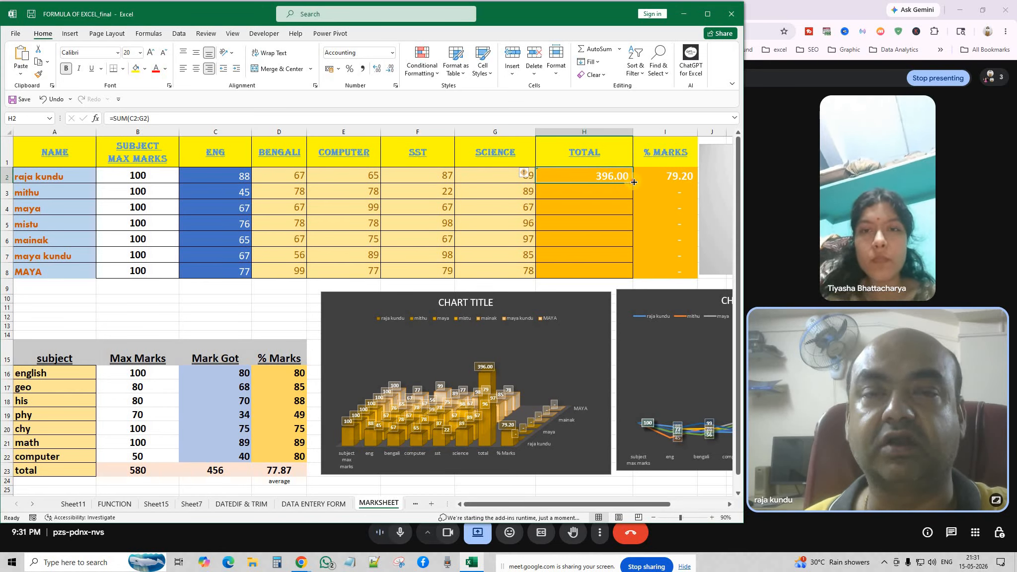
double_click(634, 183)
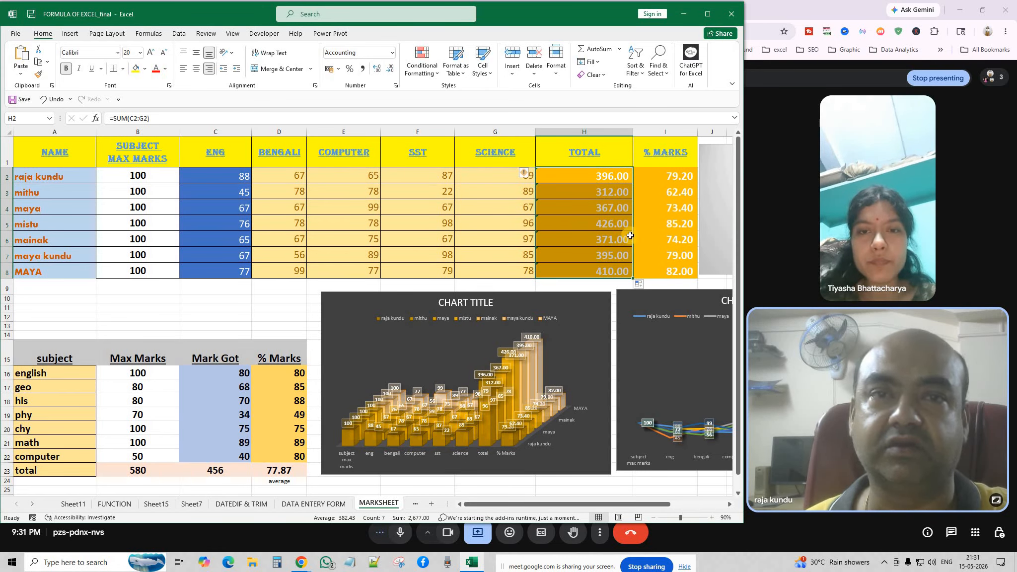
Step: Examine the SUM formula in H2 and the % MARKS formula in I2, tracing the subject marks C2:G2 behind them
double_click(595, 176)
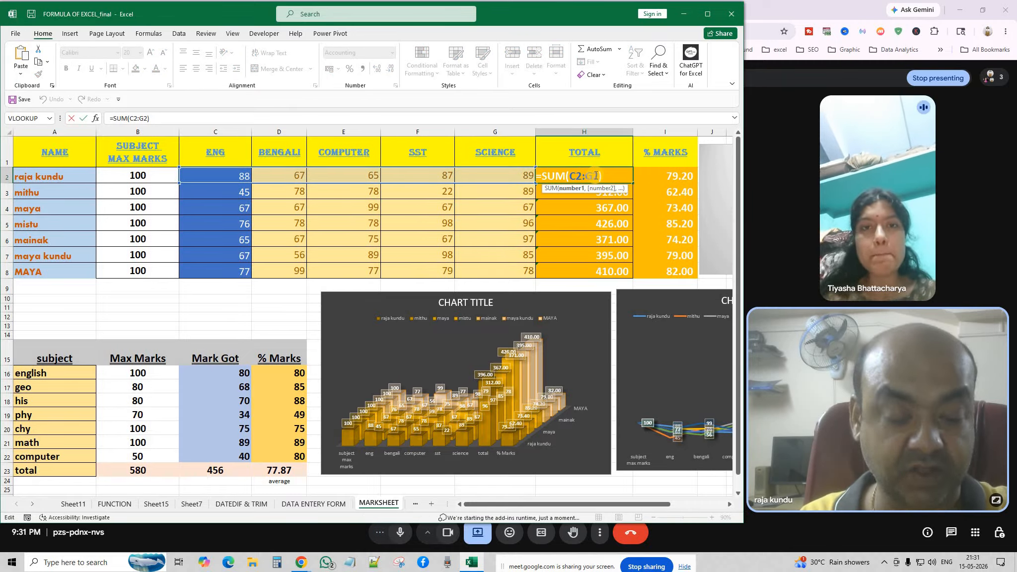
key("Return")
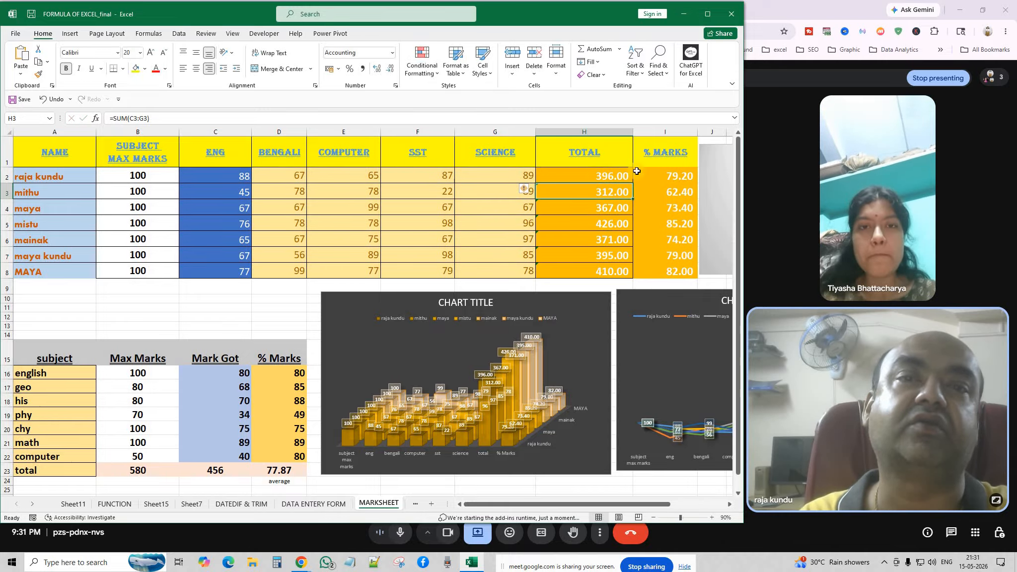
left_click(663, 177)
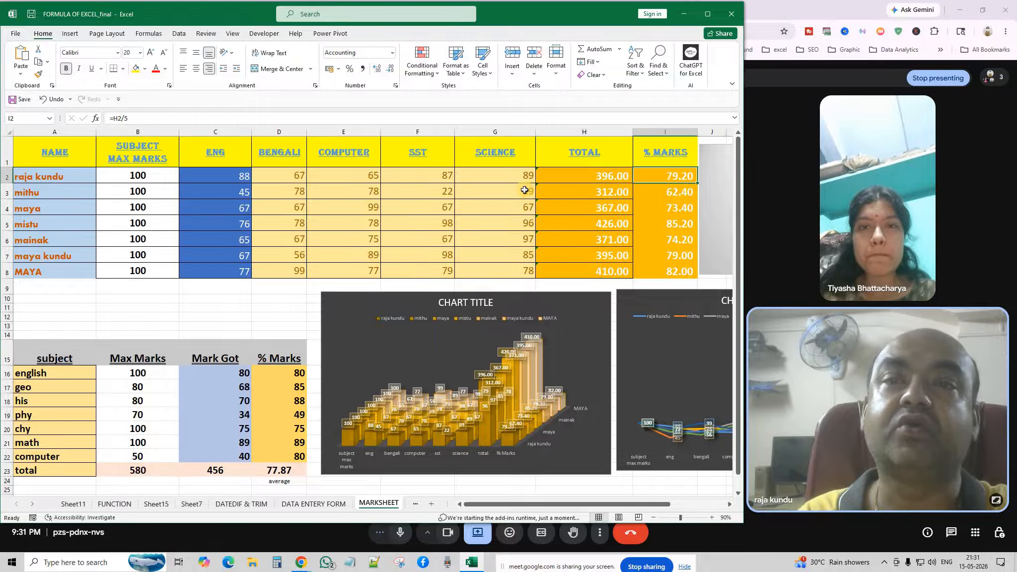
left_click(585, 177)
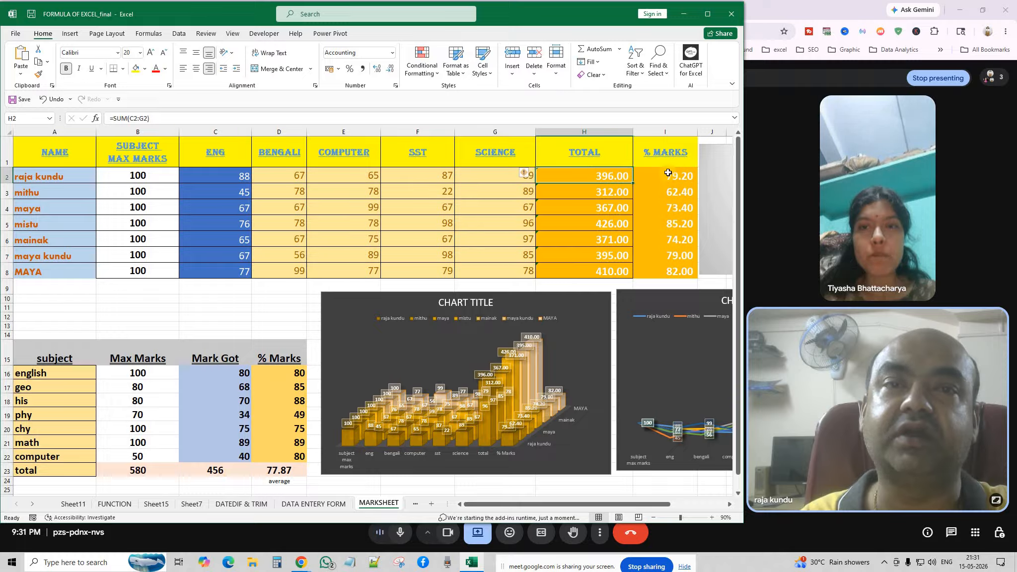
left_click_drag(232, 177, 502, 179)
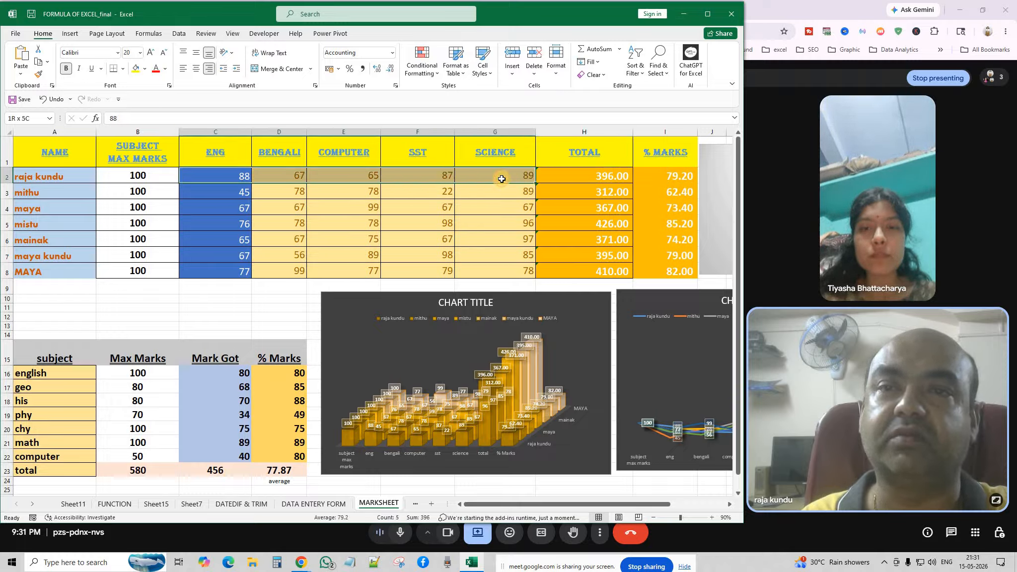
left_click(591, 176)
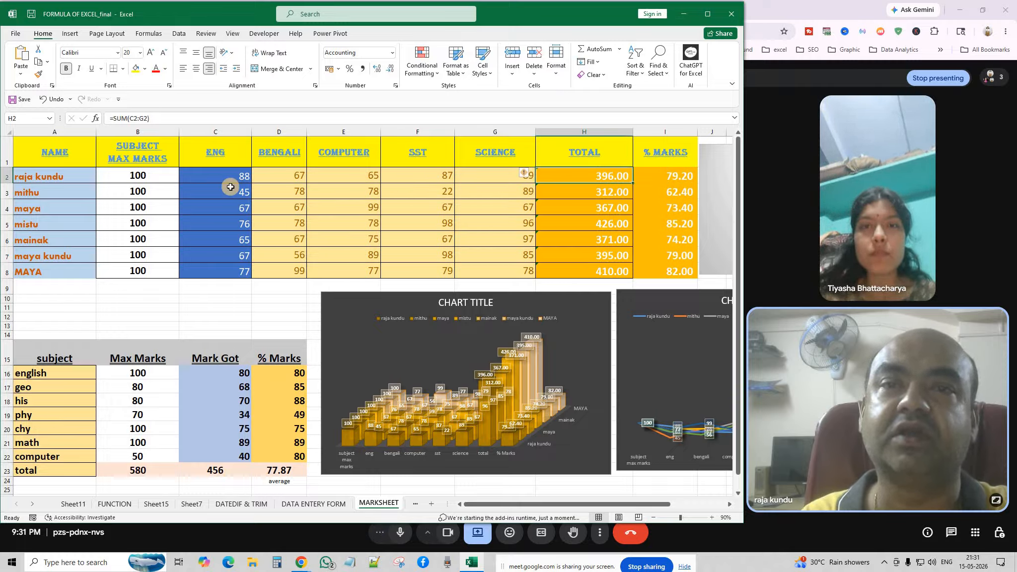
double_click(667, 179)
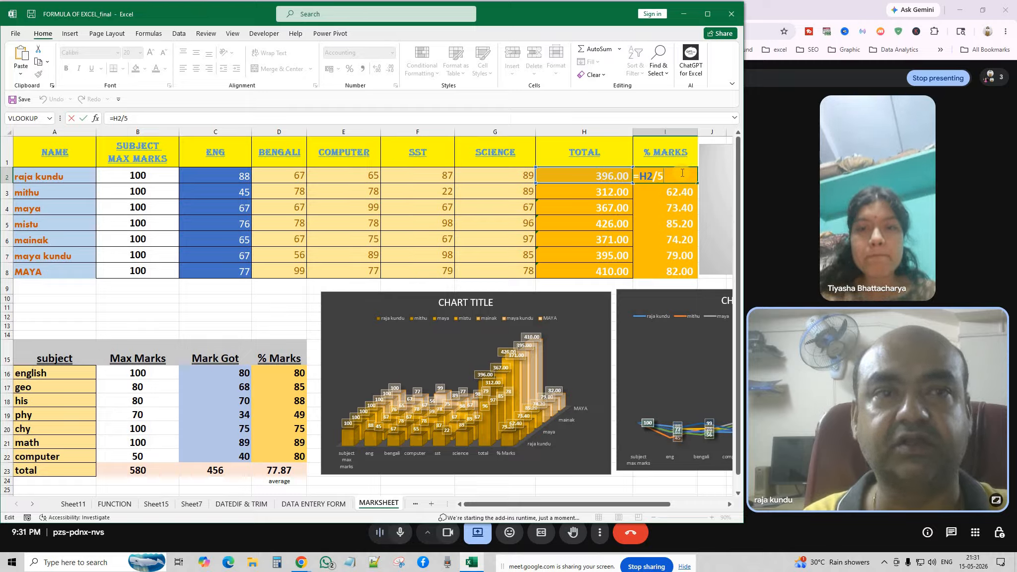
key("Return")
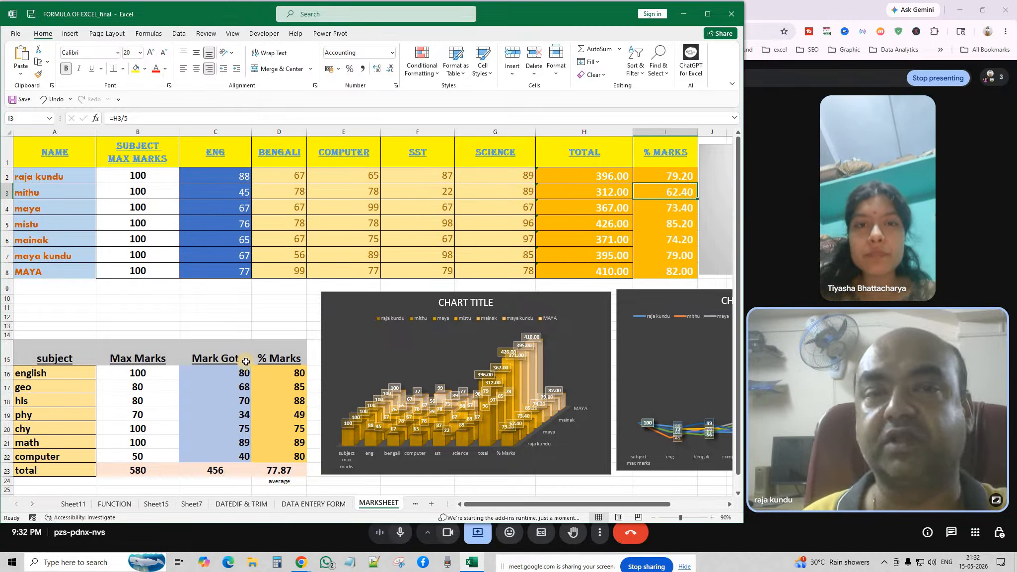
Step: Compare the Max Marks and Mark Got entries for english, geo and phy in the lower subject table
left_click(137, 376)
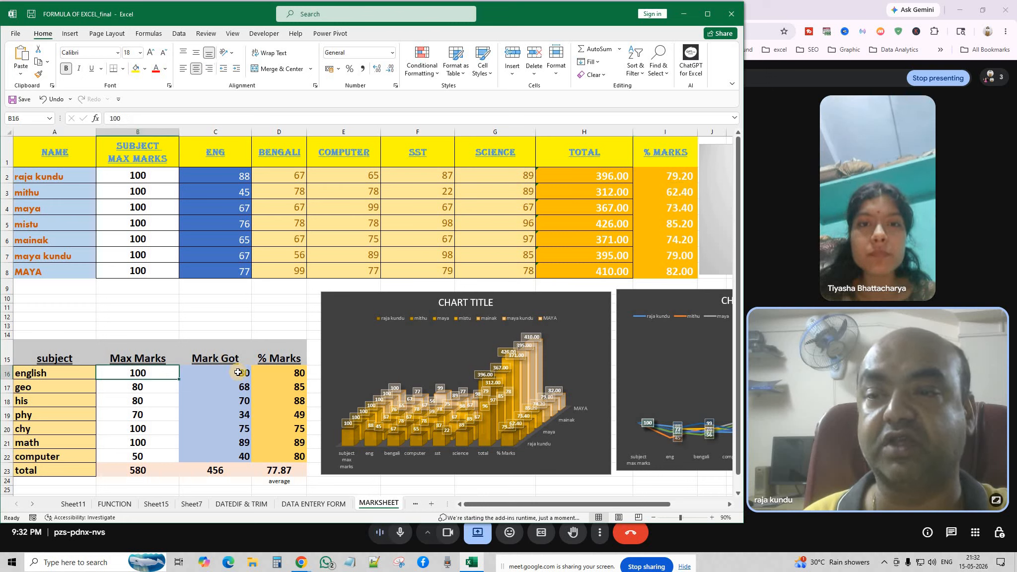
left_click(238, 373)
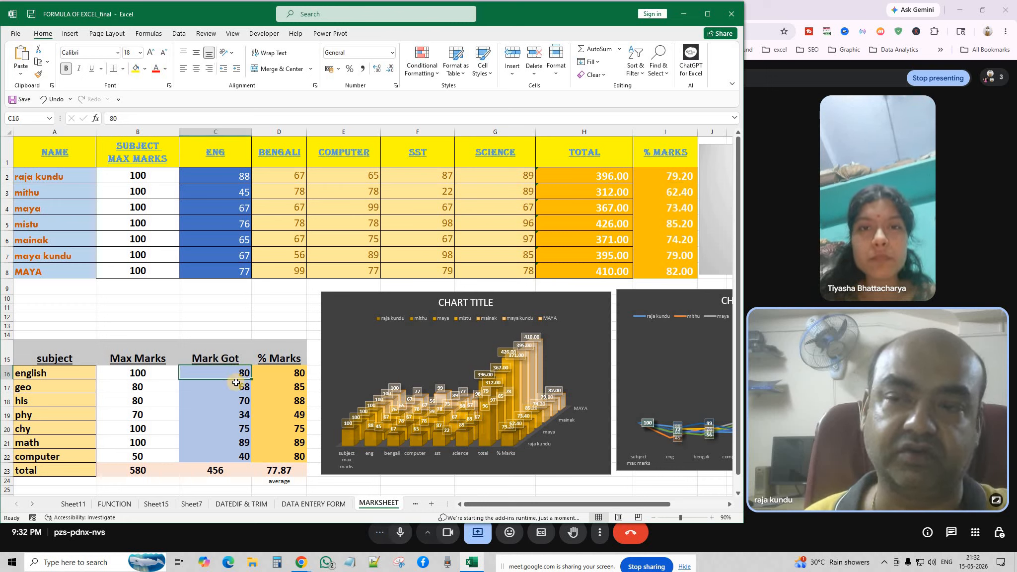
left_click(133, 389)
left_click(245, 388)
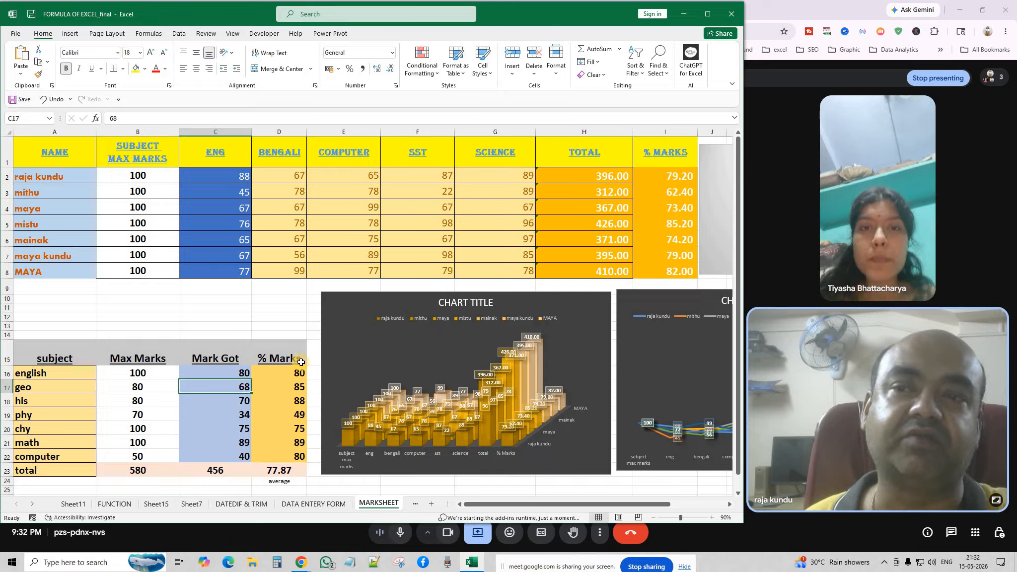
left_click(149, 417)
left_click(243, 415)
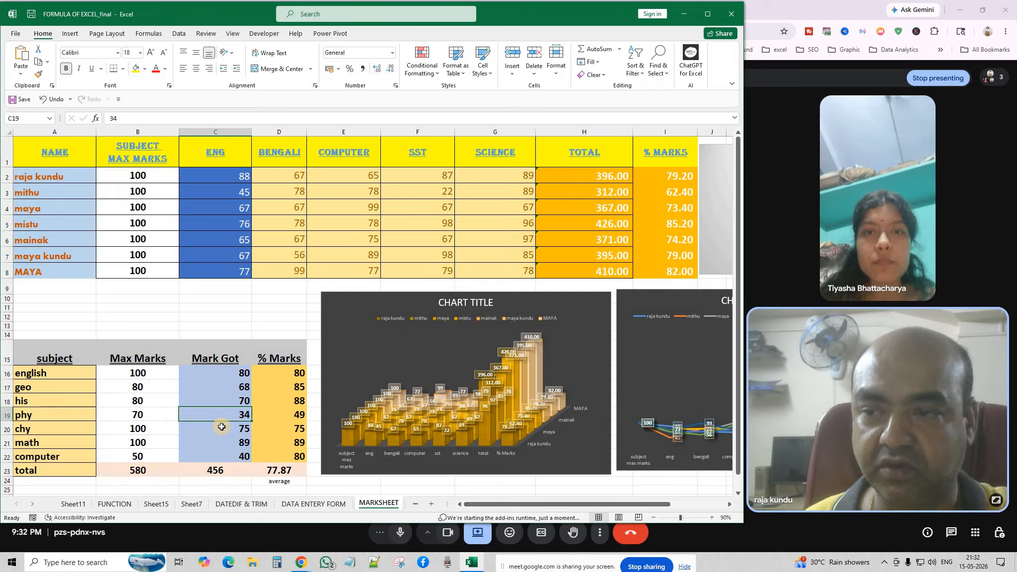
Step: Set the chy subject's Max Marks to 75 and its Mark Got to 48 in the lower table
left_click(147, 419)
left_click(146, 431)
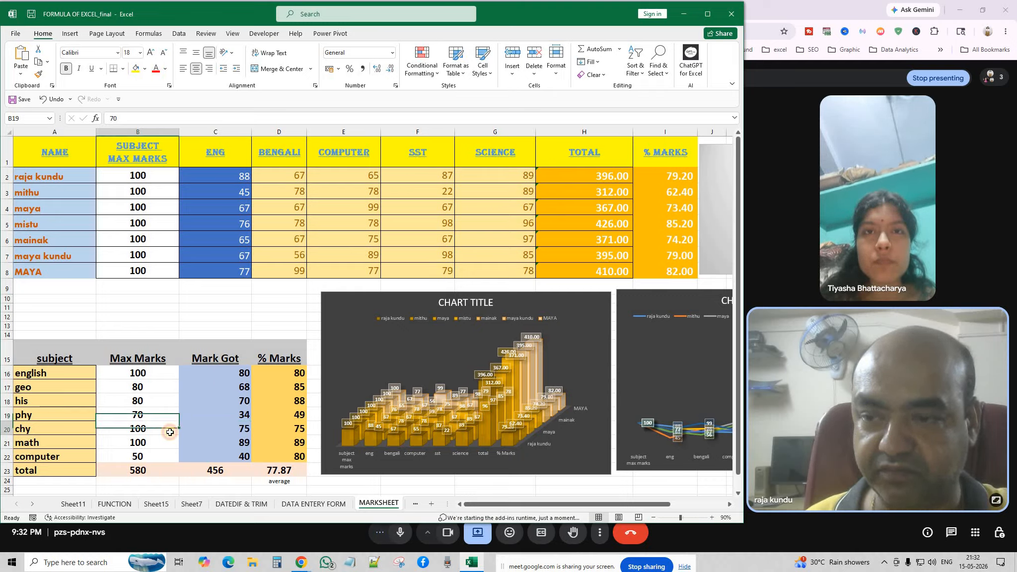
type("75")
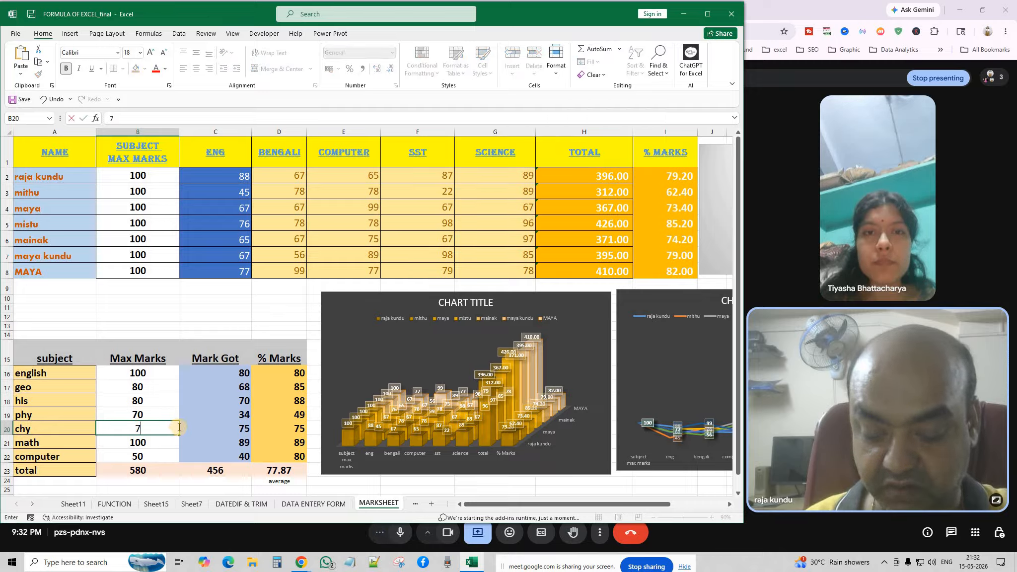
left_click(235, 431)
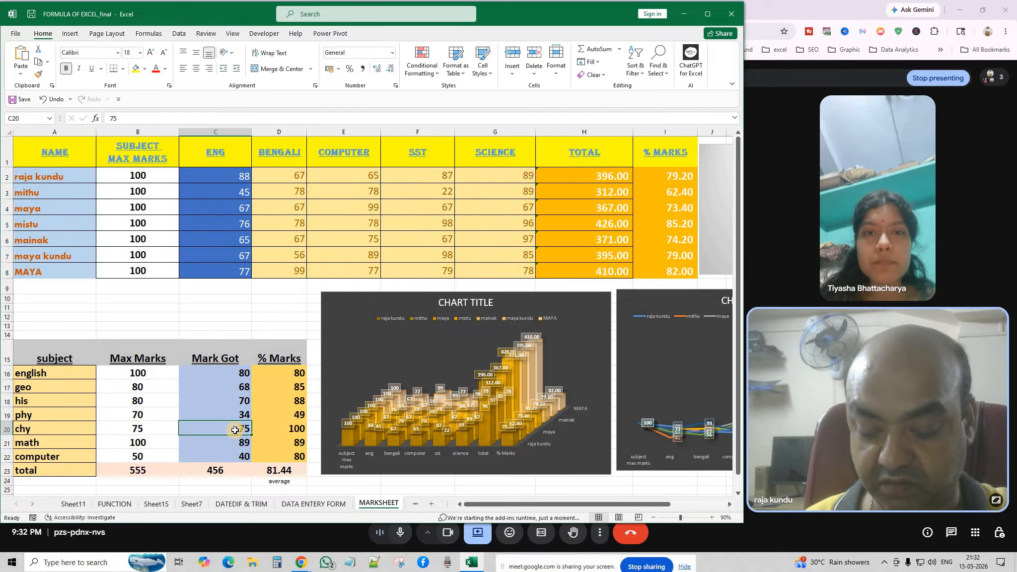
type("4")
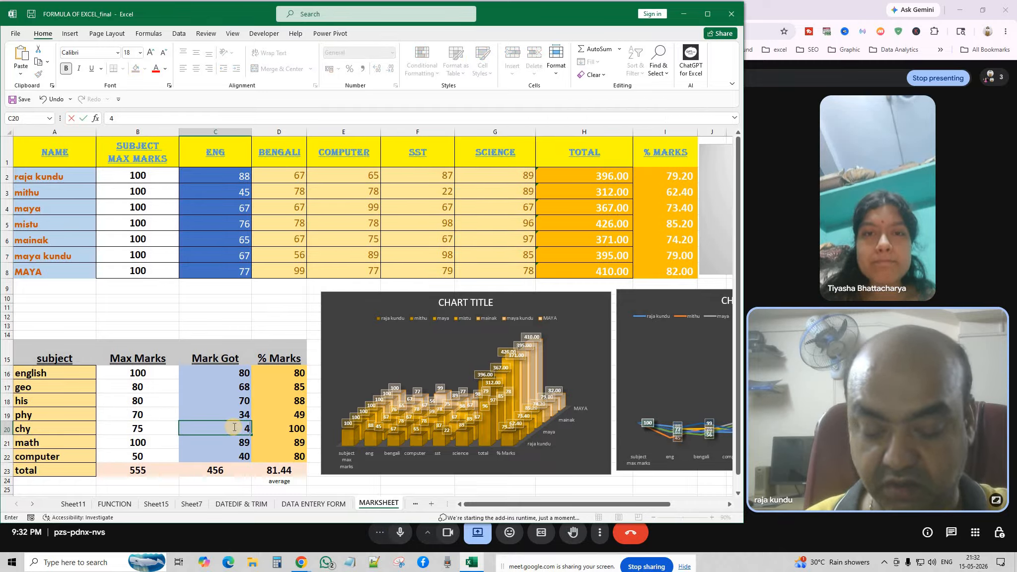
type("8")
left_click(217, 445)
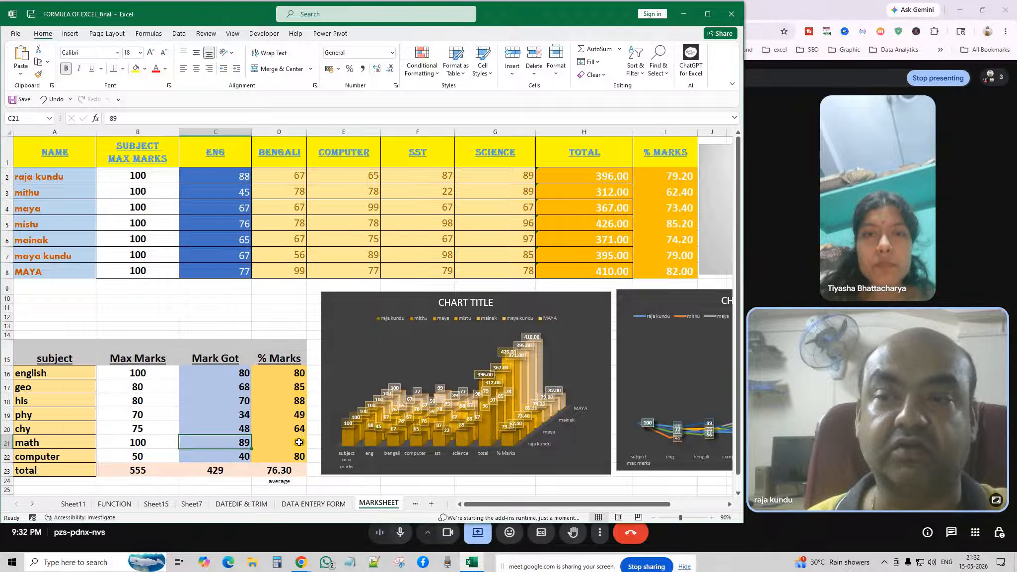
Step: Examine the % Marks formula in D16 for english and make row 16 slightly taller
left_click(295, 375)
double_click(295, 375)
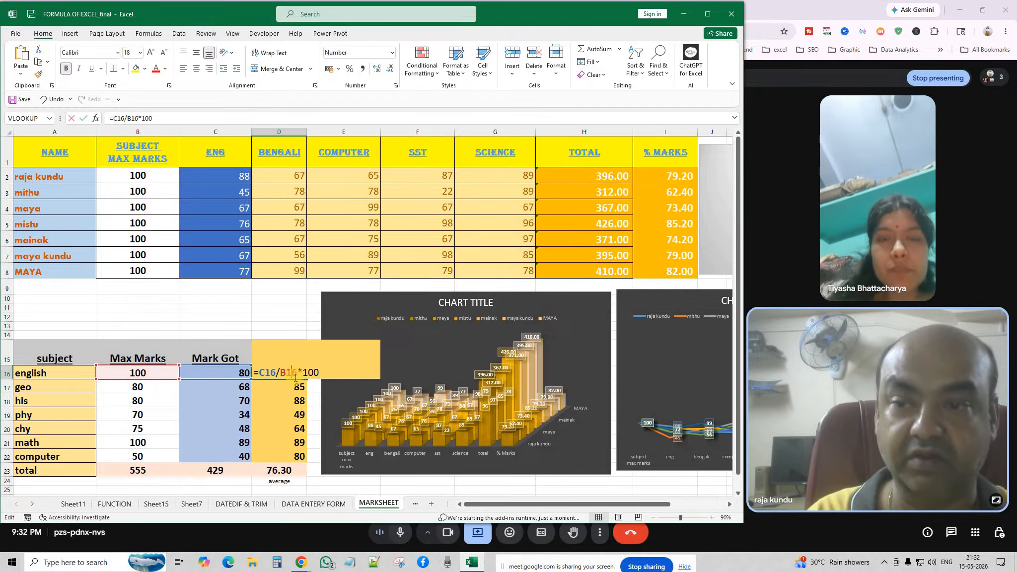
key("Return")
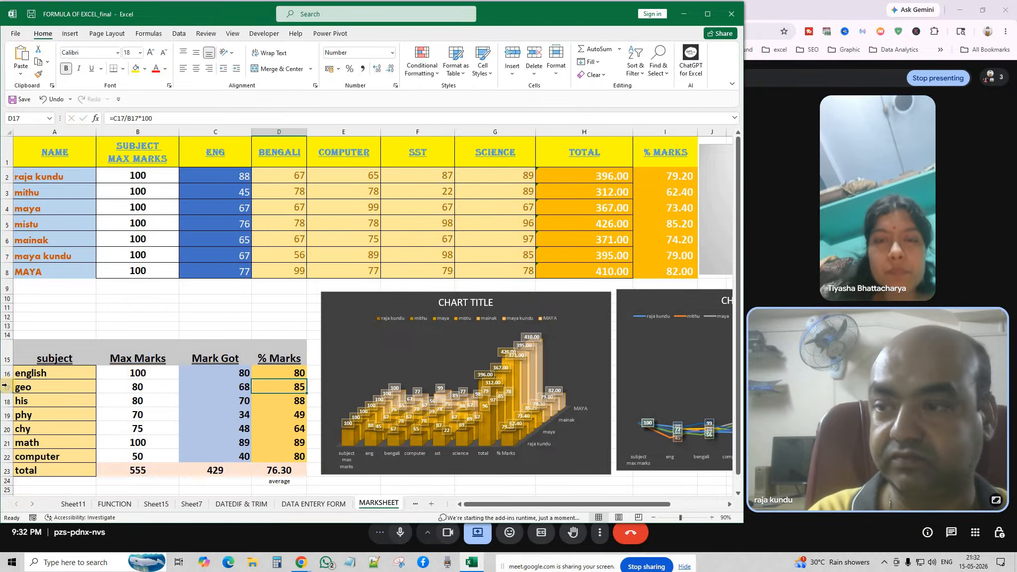
left_click_drag(6, 381, 239, 387)
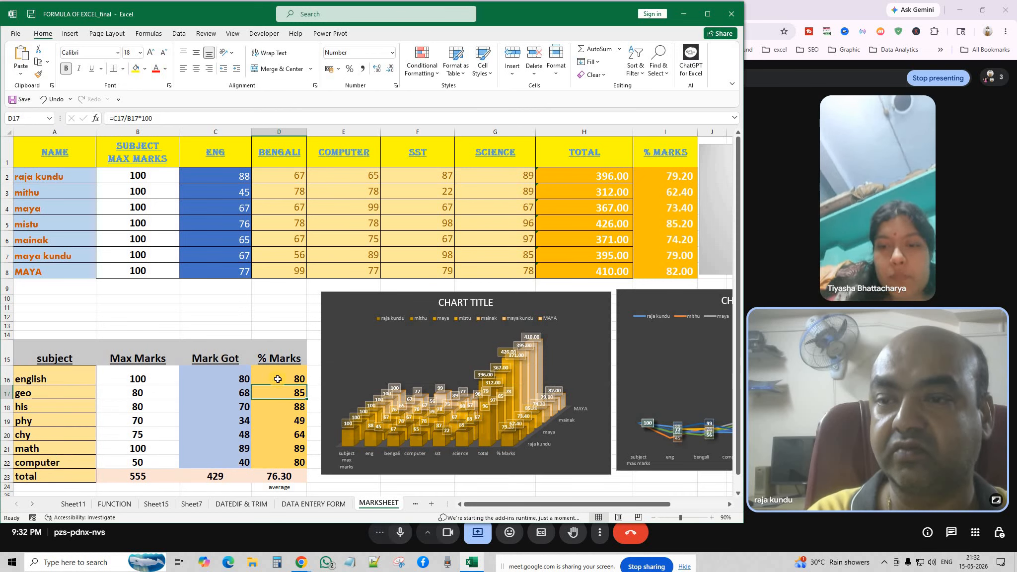
left_click(278, 379)
double_click(278, 379)
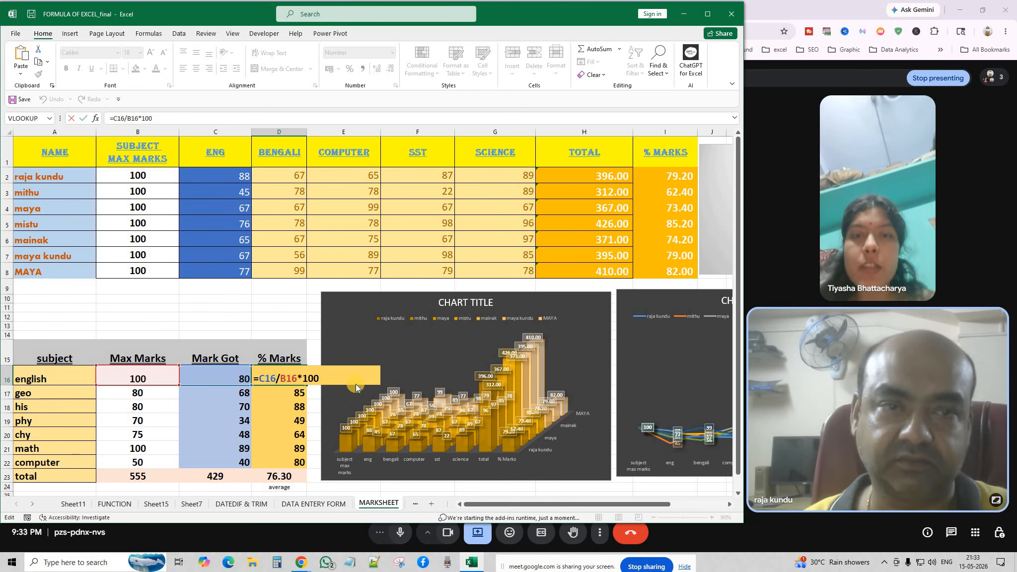
key("Return")
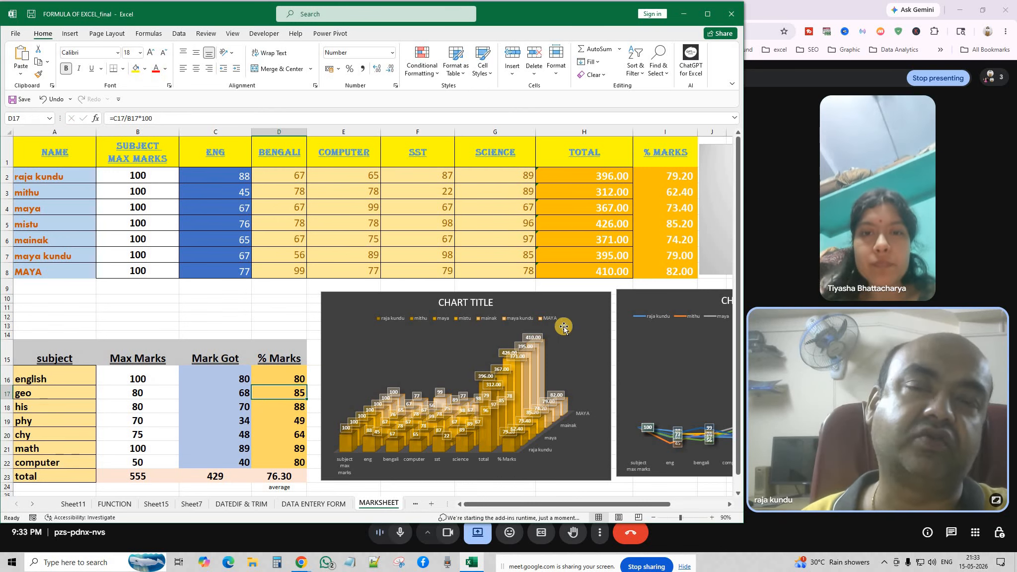
Step: Delete the two existing charts from the mark sheet
left_click(547, 297)
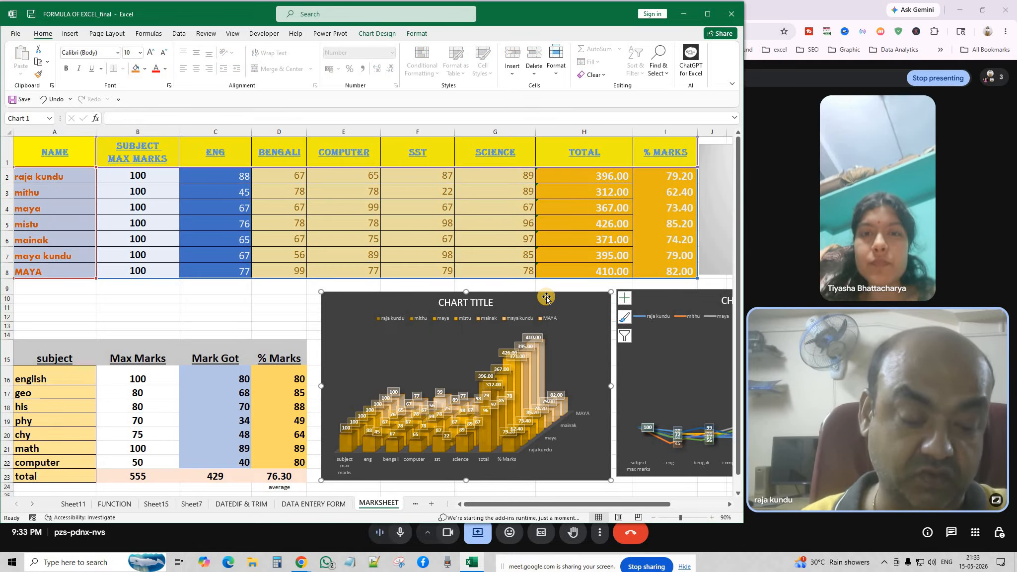
key("Delete")
left_click(615, 302)
key("Delete")
left_click(488, 334)
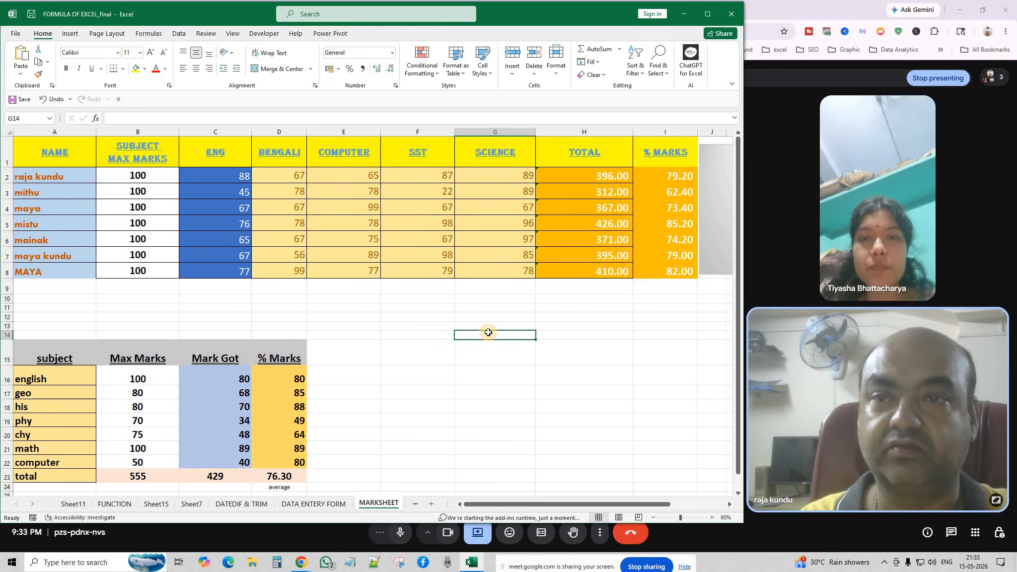
Step: Insert a 3-D Column chart of the mark table A1:I8 and place it beside the lower subject table
left_click_drag(55, 152, 671, 270)
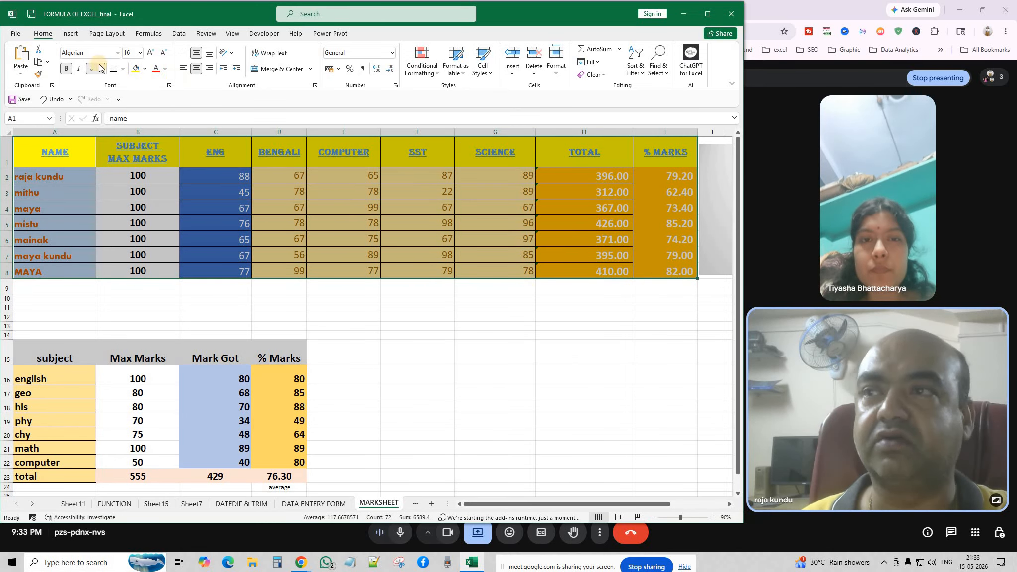
left_click(71, 34)
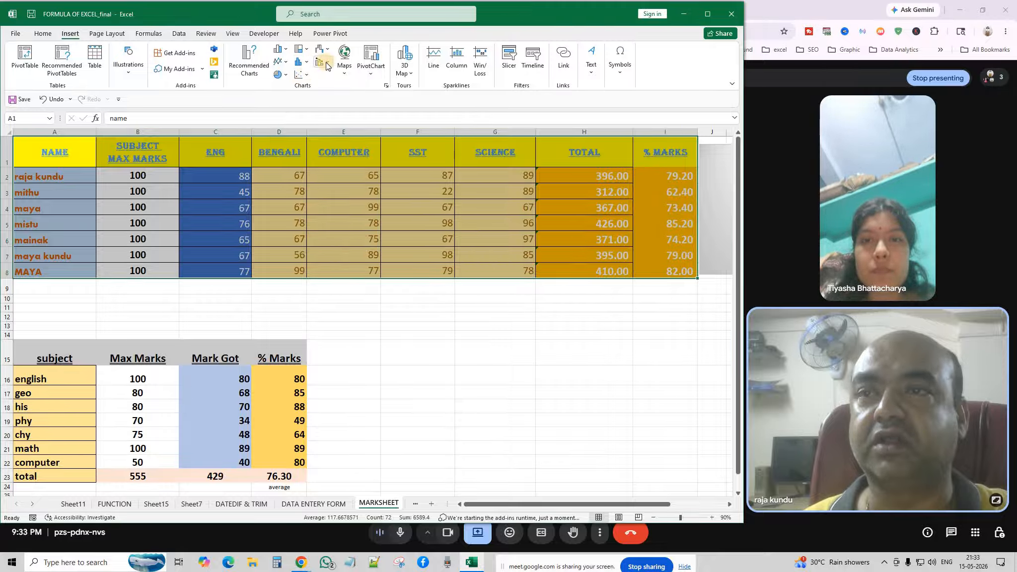
left_click(280, 48)
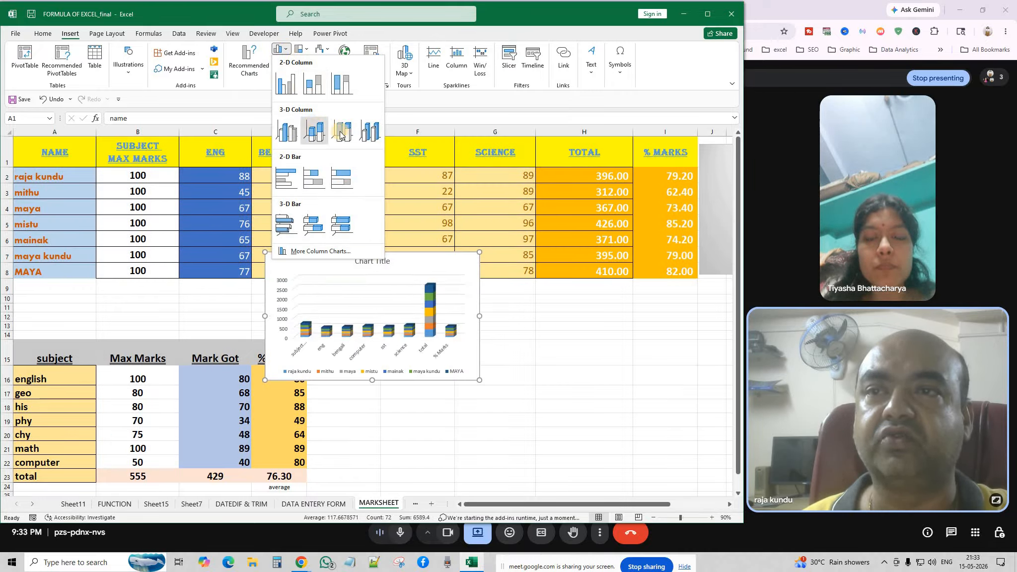
left_click(375, 137)
left_click_drag(462, 283, 511, 371)
left_click(500, 309)
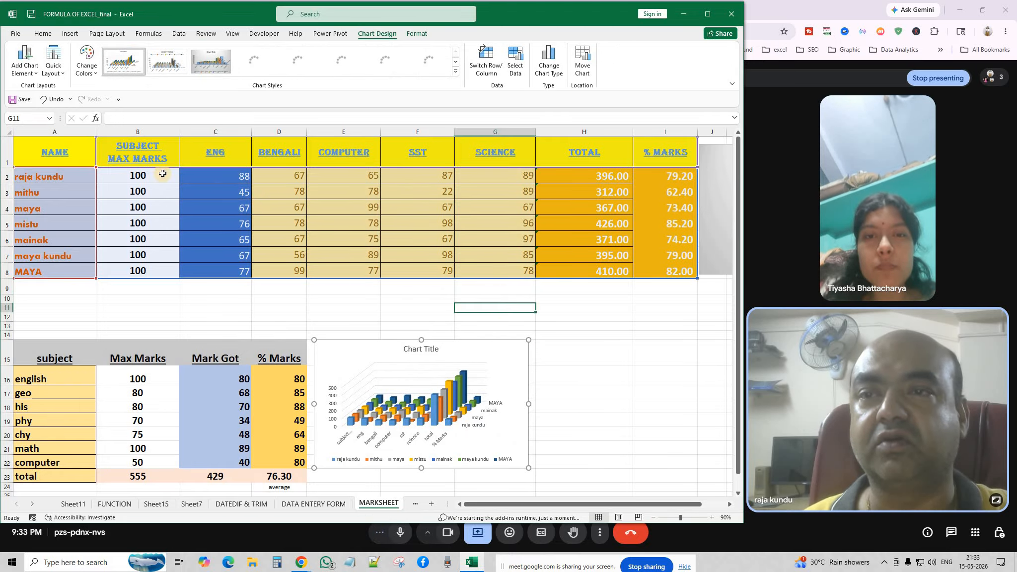
Step: Insert a 2-D Pie chart based on the mark table range A1:I9
left_click_drag(49, 152, 666, 287)
left_click(70, 33)
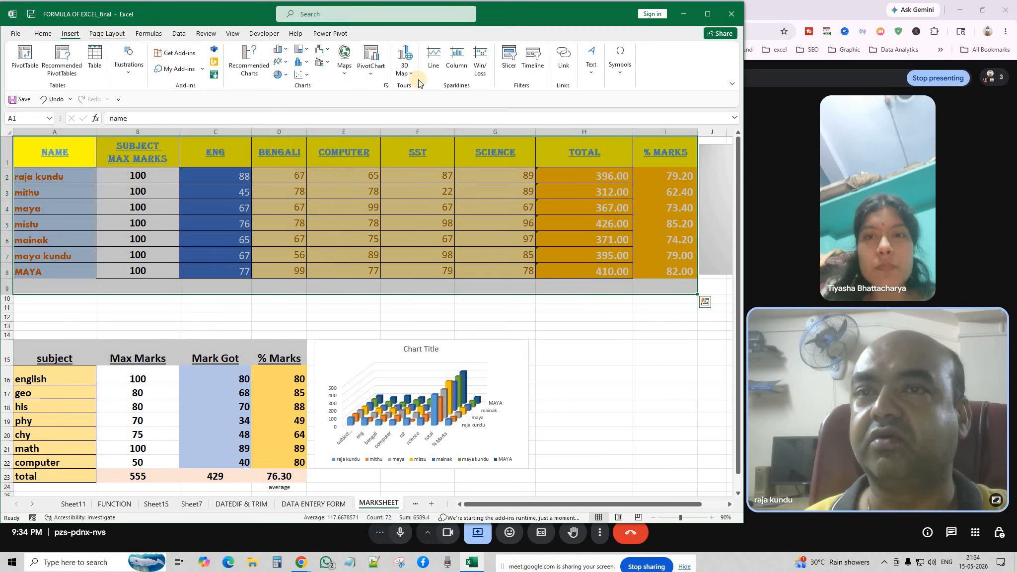
left_click(323, 49)
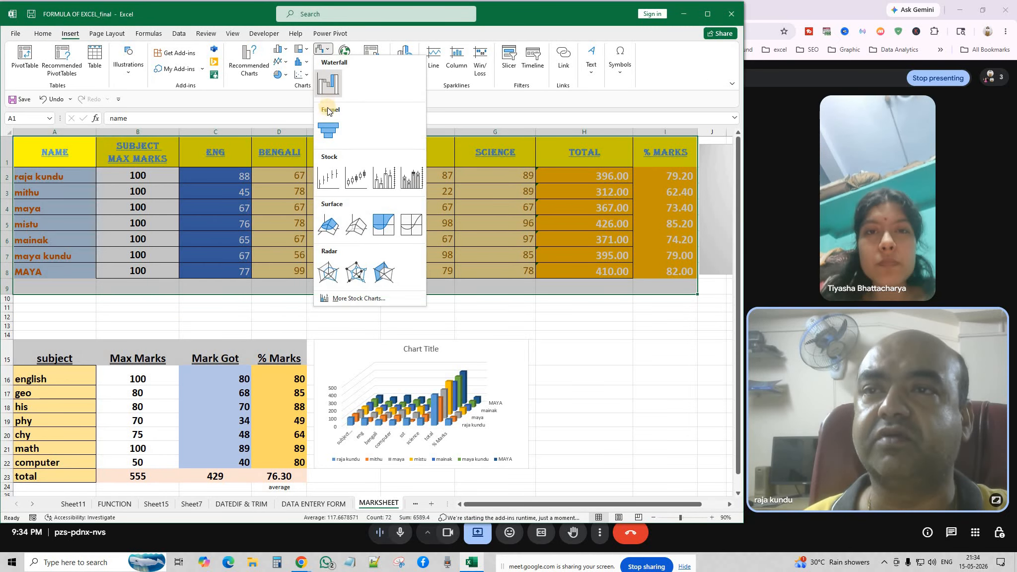
left_click(297, 64)
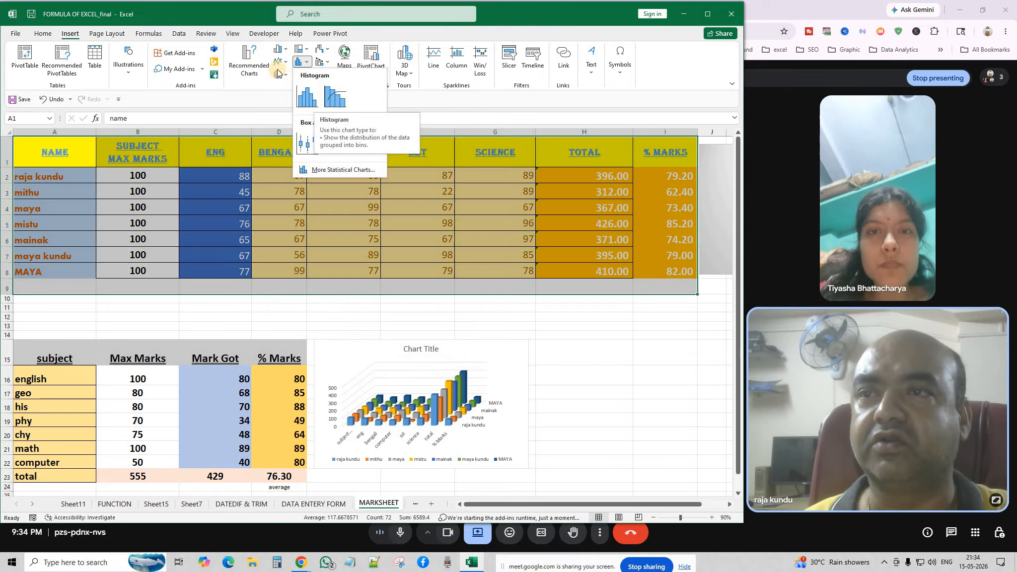
left_click(283, 74)
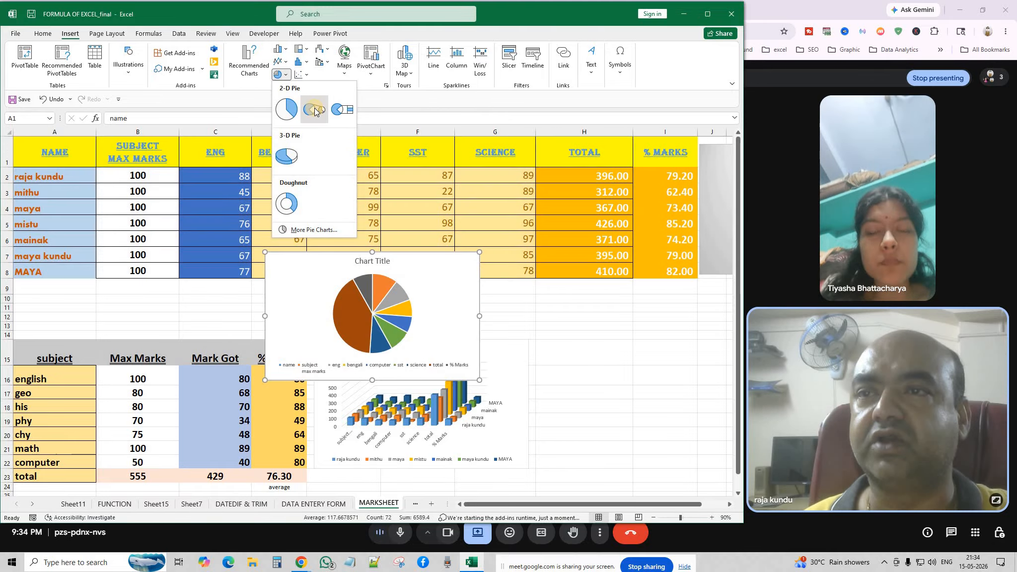
left_click(287, 109)
Step: Arrange the 3-D column chart and the pie chart side by side below the mark table, with the pie beneath the SCIENCE to % MARKS columns
left_click_drag(409, 265, 657, 309)
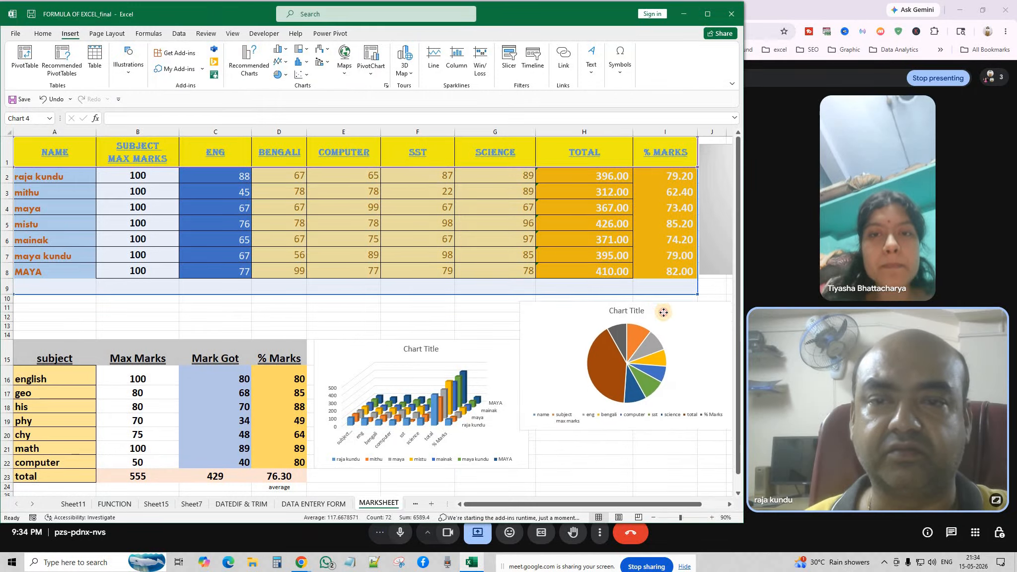
left_click_drag(501, 336, 440, 336)
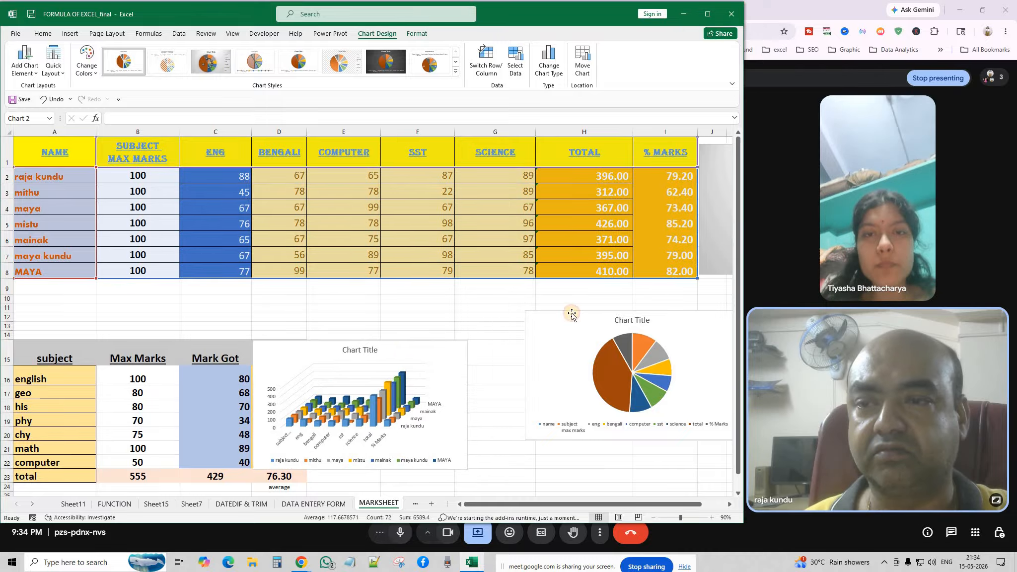
left_click_drag(592, 312, 547, 344)
left_click(535, 318)
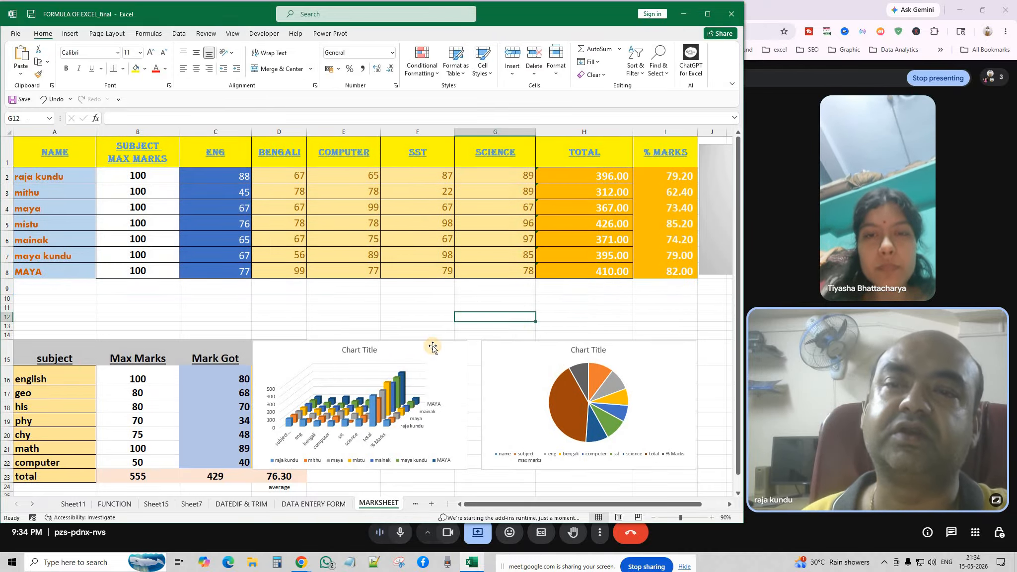
left_click(434, 347)
Step: Select the mark table A1:I8 and preview its recommended clustered column charts in the Insert Chart dialog
left_click_drag(39, 144, 642, 271)
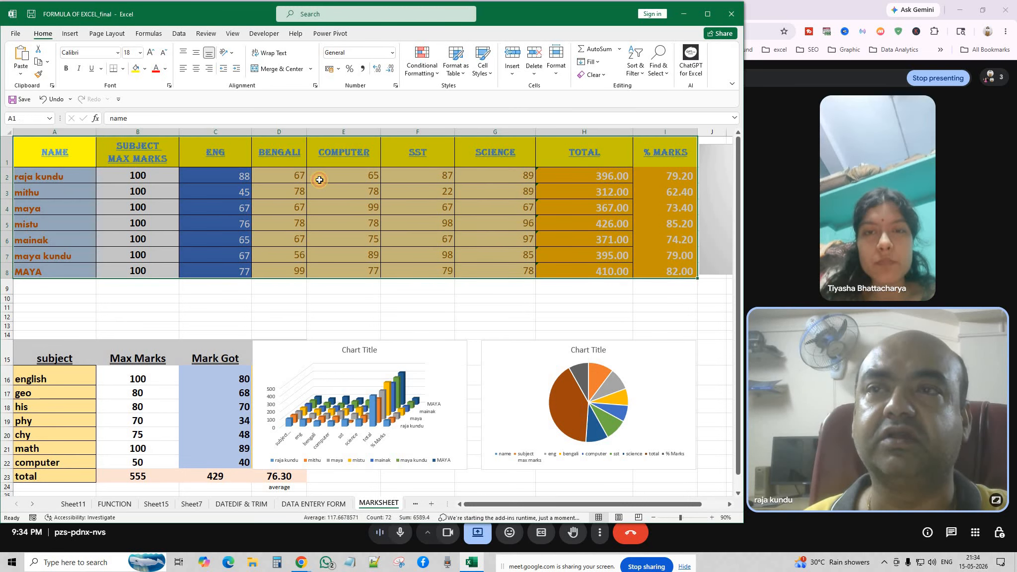
left_click(70, 34)
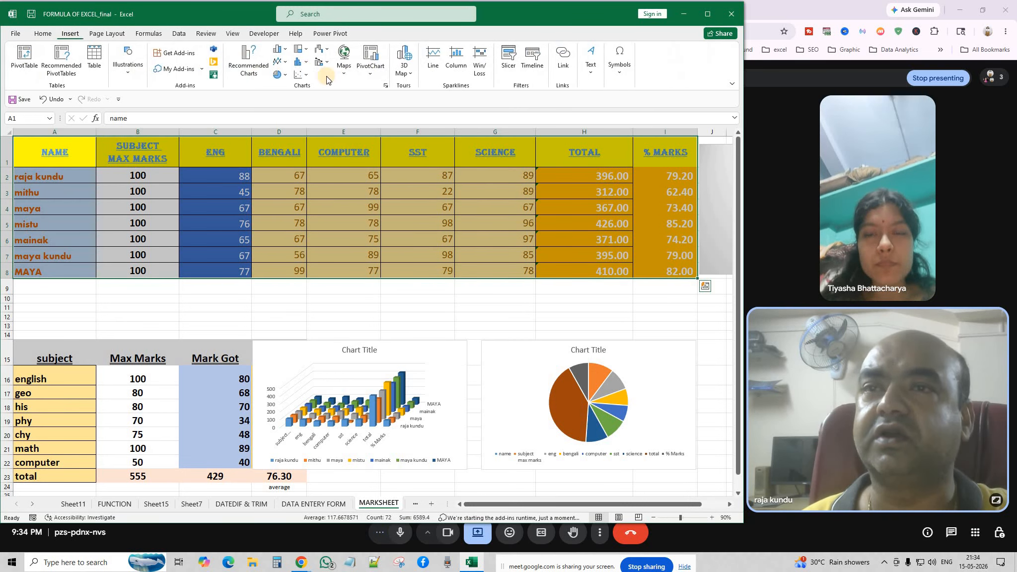
left_click(255, 74)
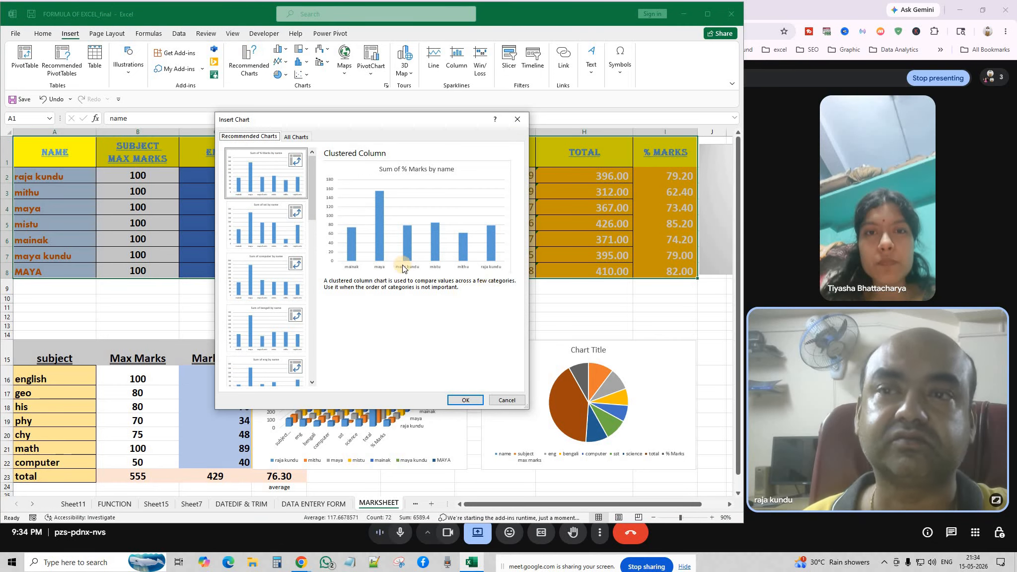
left_click_drag(370, 123, 467, 108)
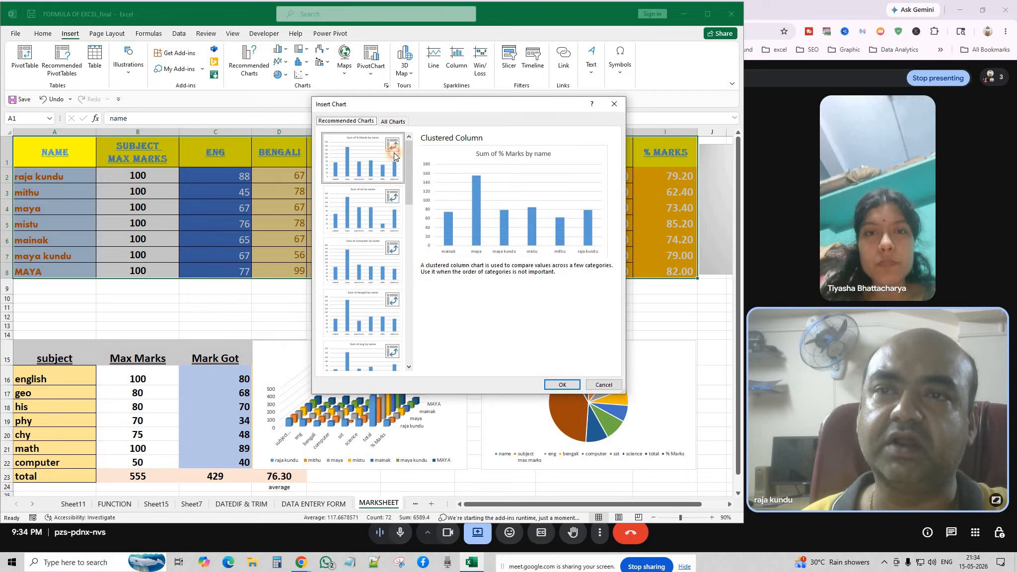
left_click(361, 209)
left_click(360, 274)
left_click(366, 328)
left_click(368, 344)
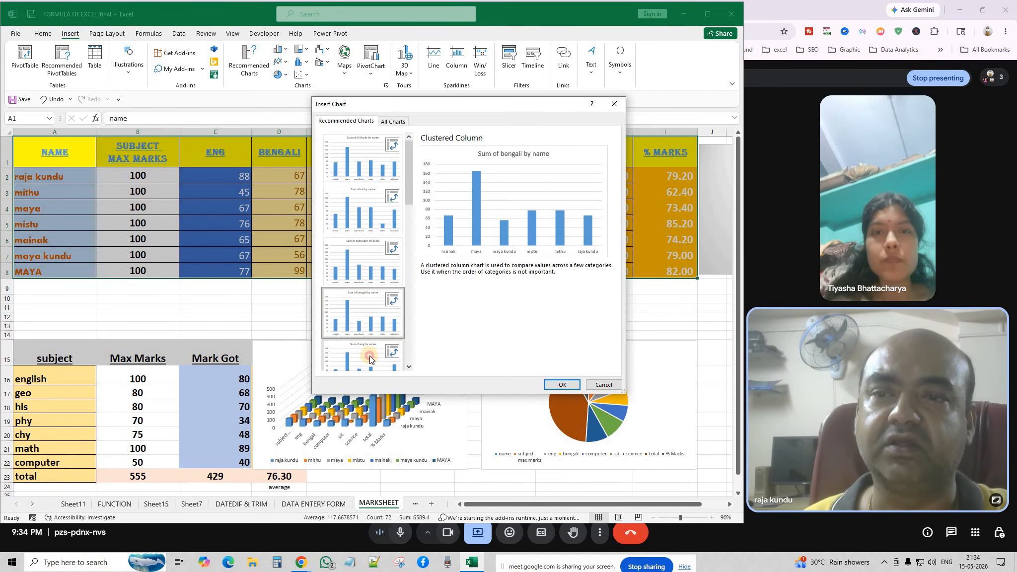
Step: Preview the column subtypes and the line, pie, bar, map and stock chart types among all available charts
left_click(392, 121)
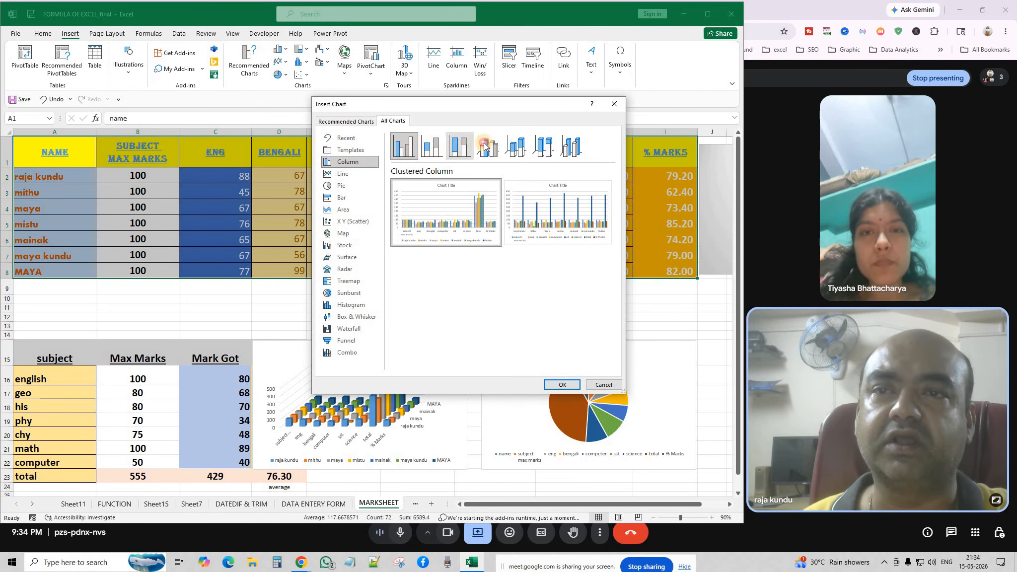
left_click(459, 146)
left_click(515, 146)
left_click(557, 148)
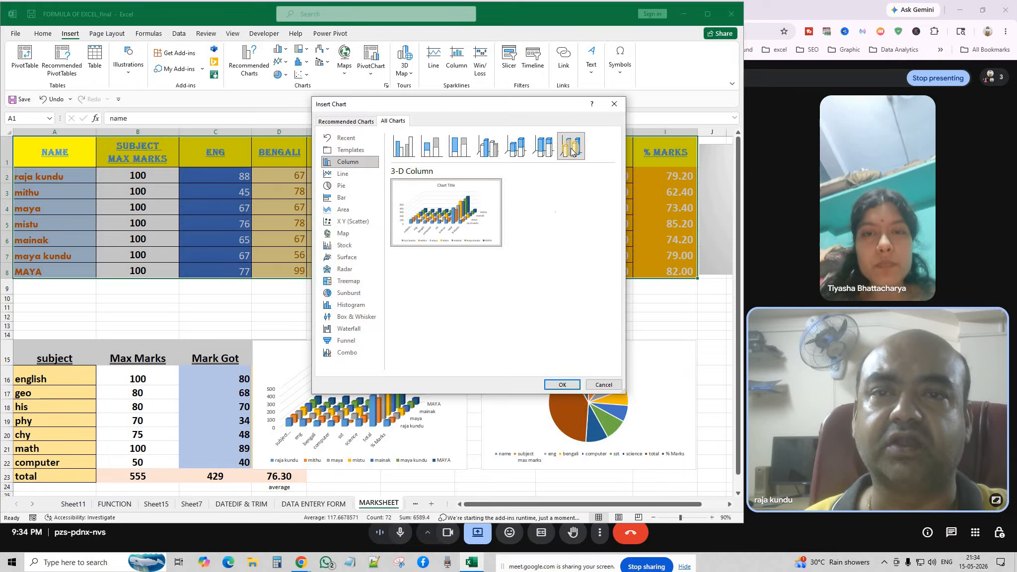
left_click(572, 147)
left_click(348, 174)
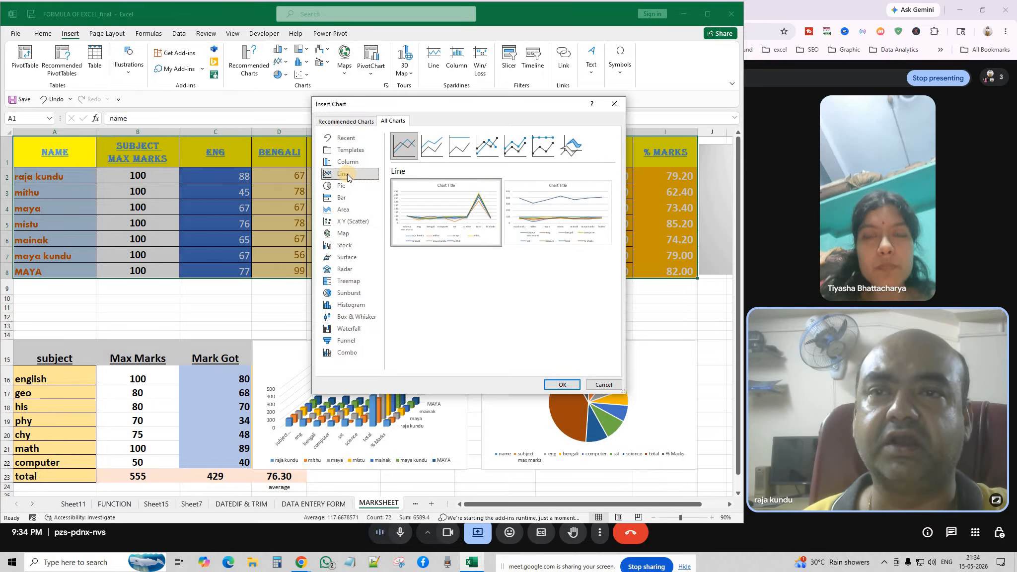
left_click(346, 188)
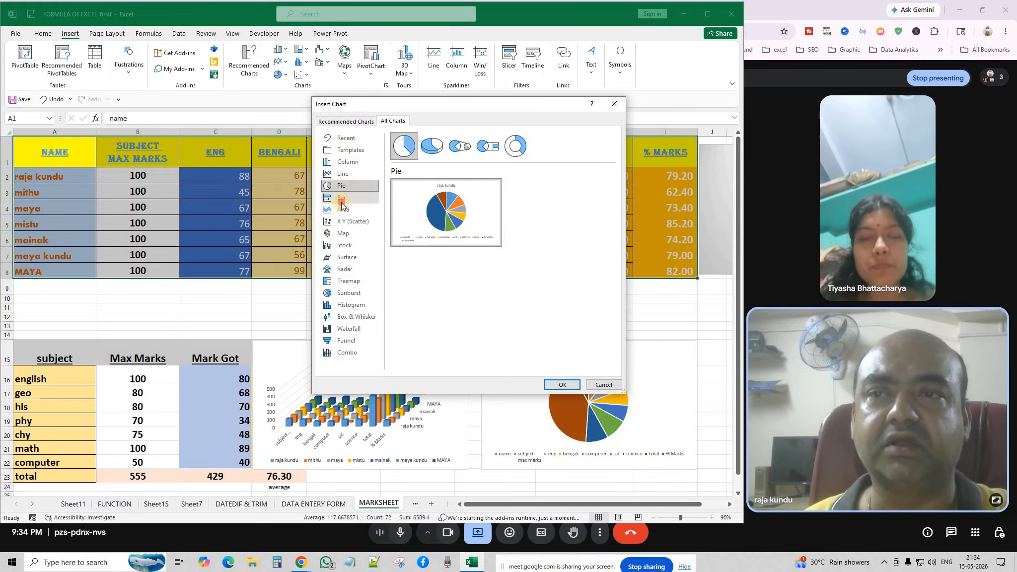
left_click(342, 199)
left_click(341, 234)
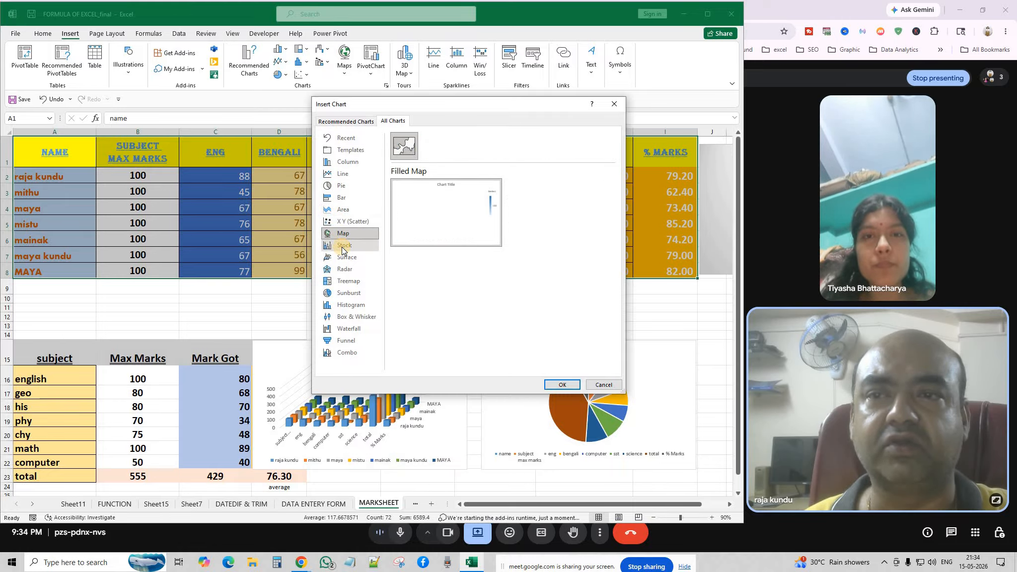
left_click(342, 246)
Step: Insert a Clustered Bar chart of the mark table using the first layout variant
left_click(342, 198)
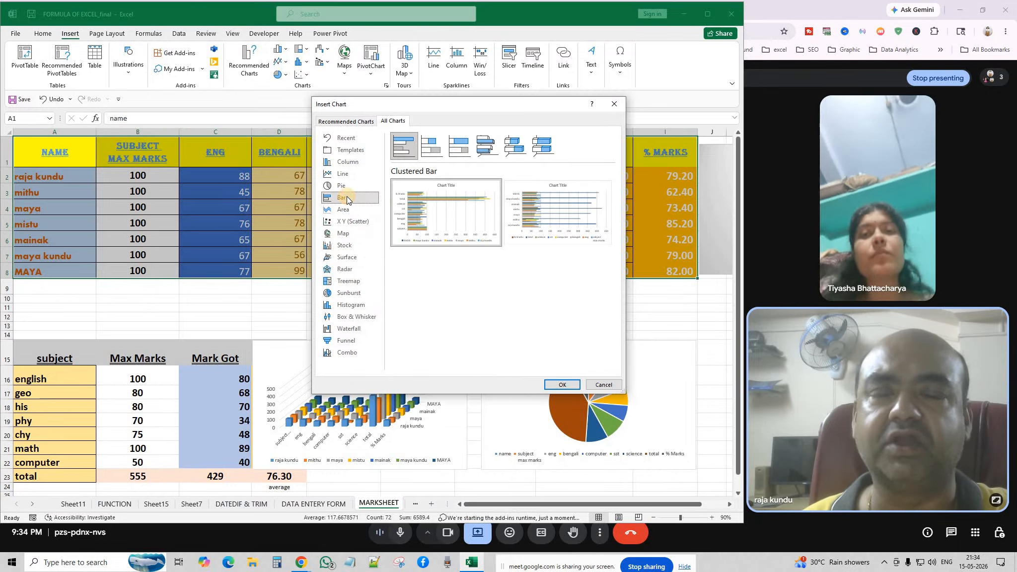
mouse_move(481, 168)
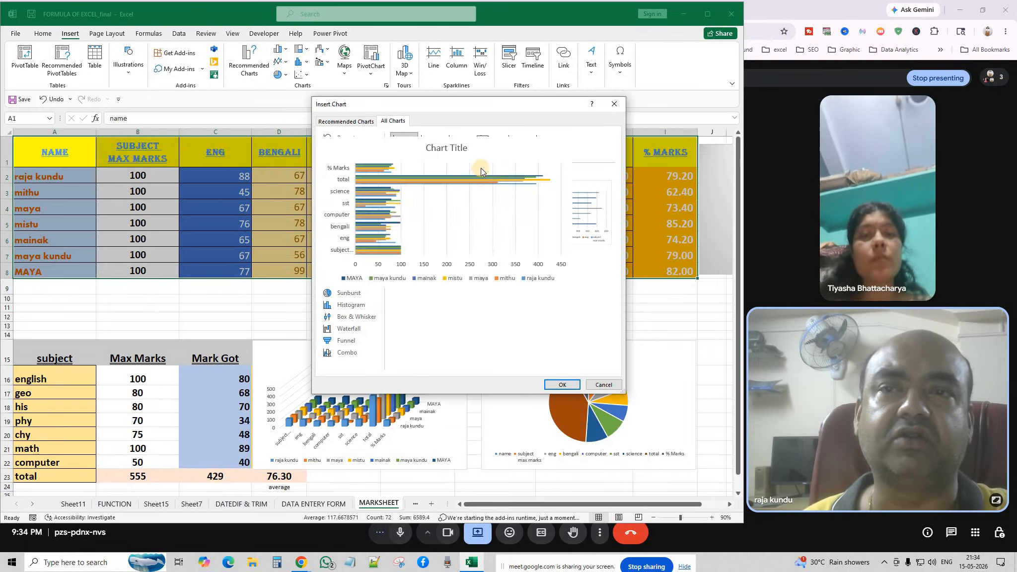
left_click(557, 385)
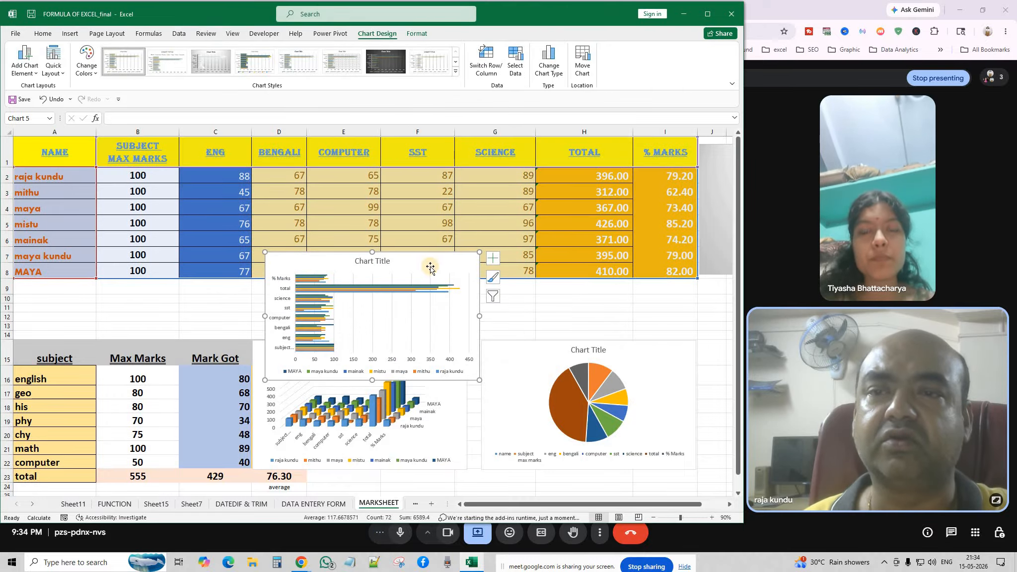
Step: Enlarge the clustered bar chart and position it over the mark table, just above the other two charts
left_click_drag(444, 248, 464, 156)
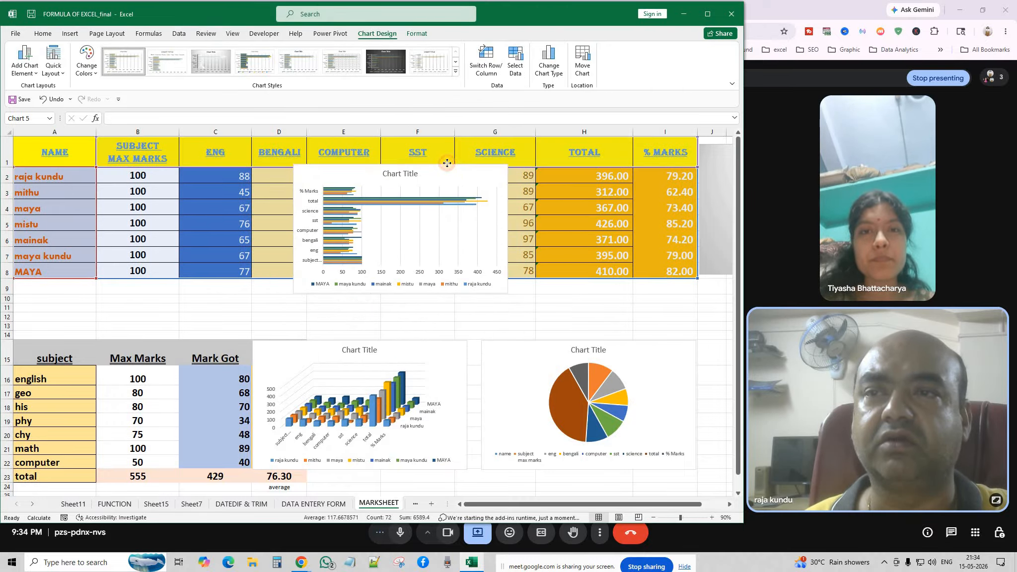
left_click_drag(467, 225, 466, 224)
left_click_drag(506, 294, 553, 320)
left_click(596, 316)
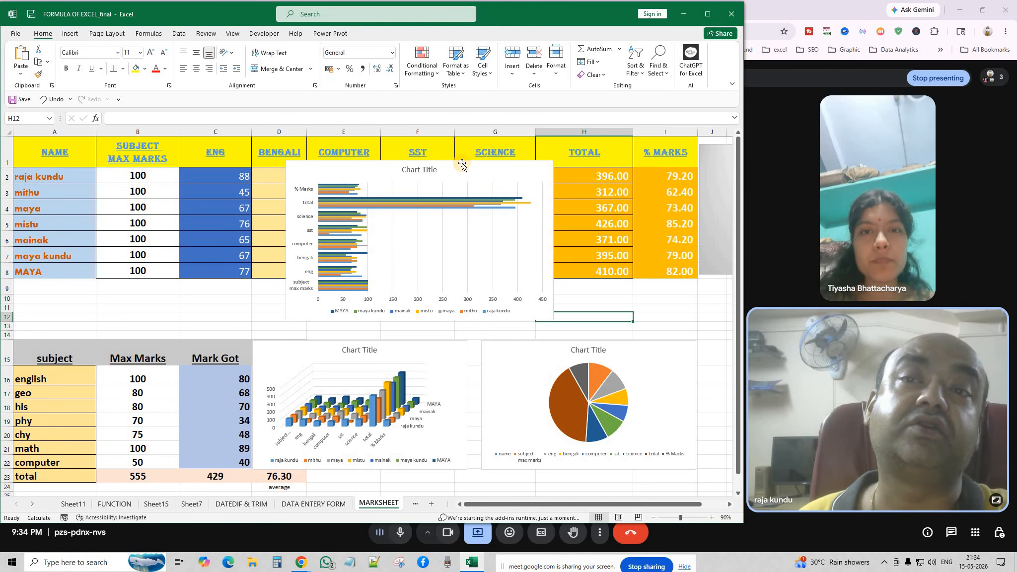
left_click_drag(463, 169, 503, 185)
left_click(631, 318)
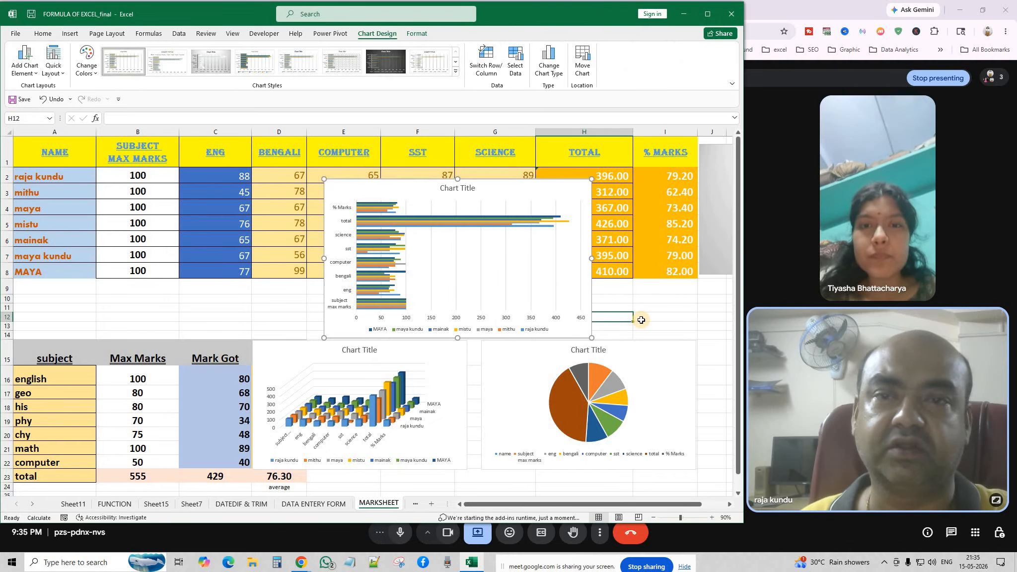
Step: Apply the dark Style 7 to the clustered bar chart
left_click(524, 183)
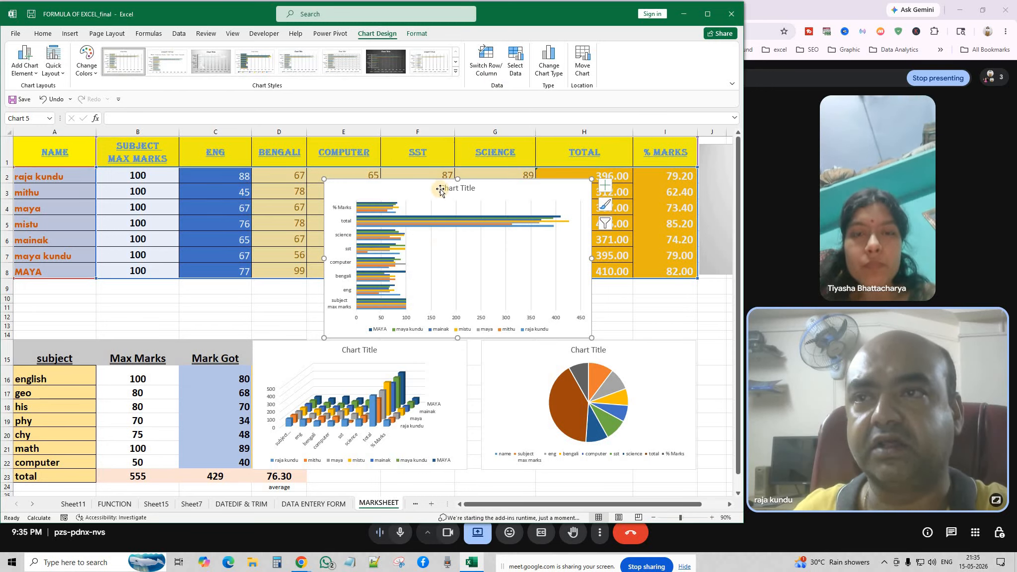
left_click(389, 62)
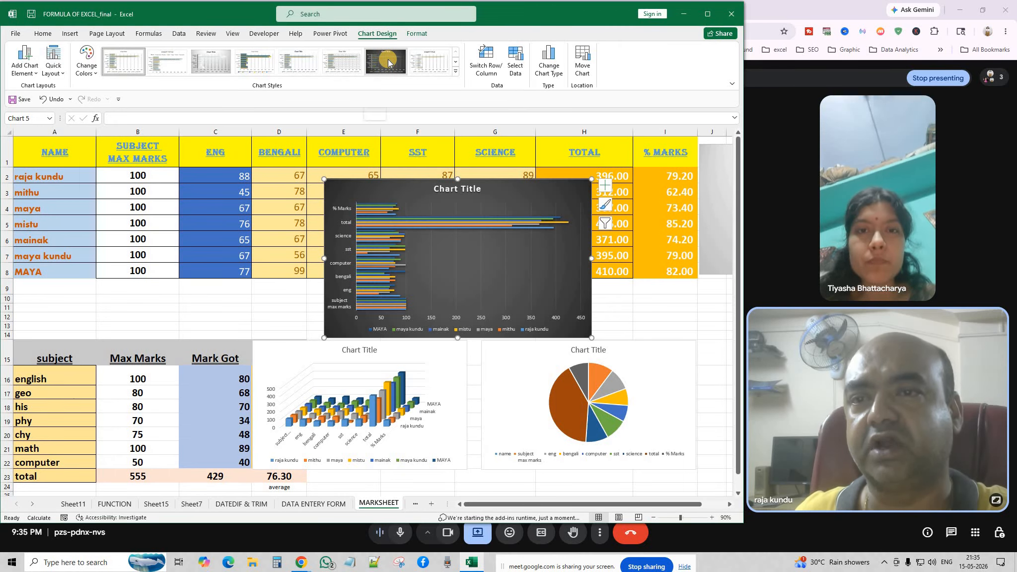
left_click(337, 64)
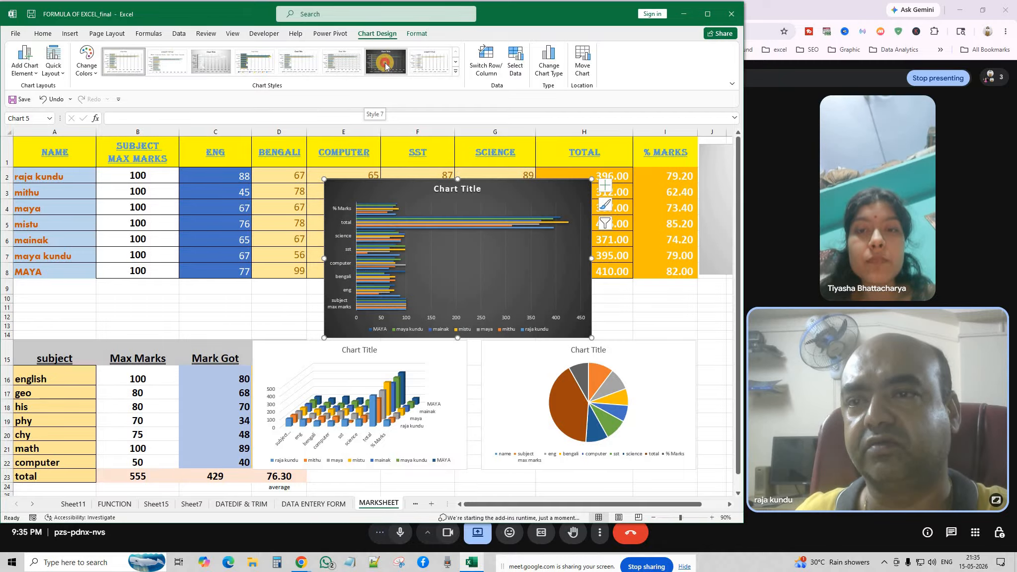
left_click(385, 62)
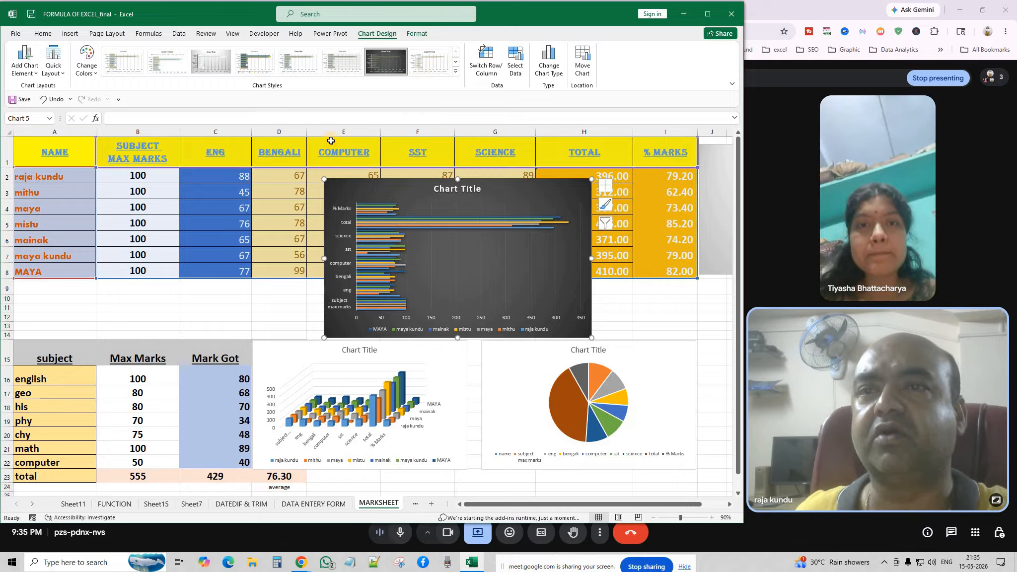
Step: Apply the dark chart style with data labels to the 3-D column chart and the grey gradient style with percentage labels to the pie chart
left_click(288, 342)
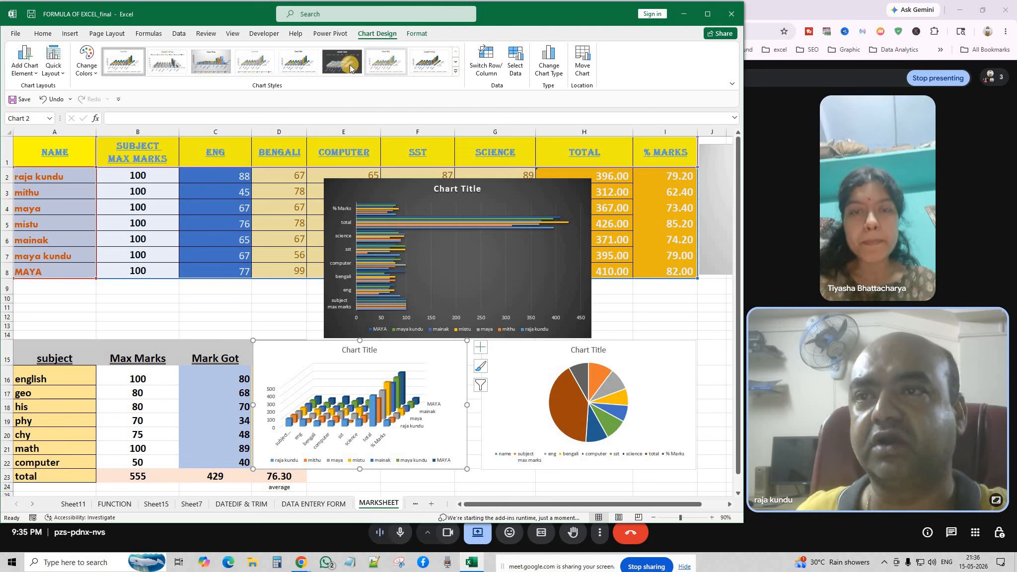
left_click(343, 61)
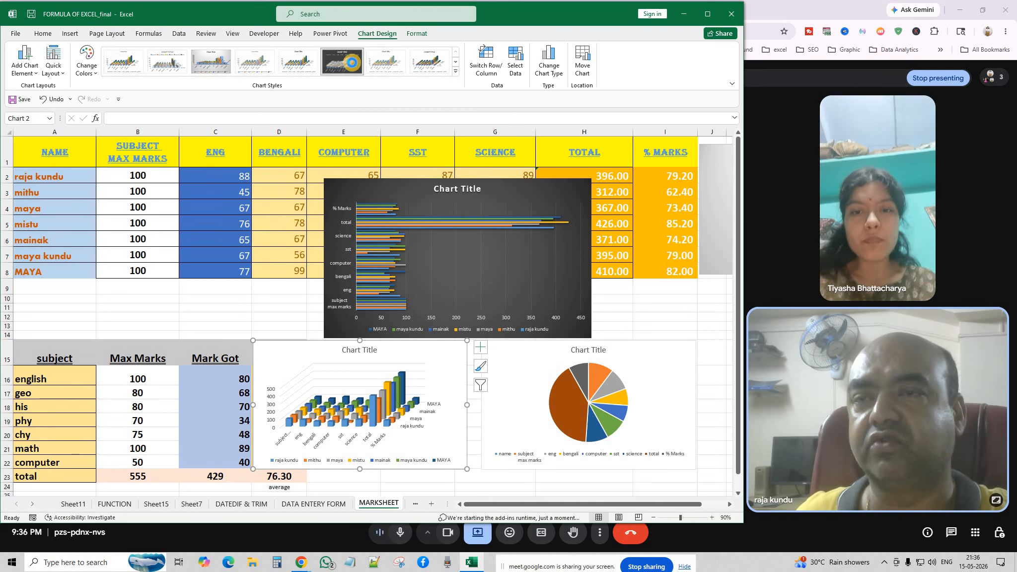
left_click(223, 59)
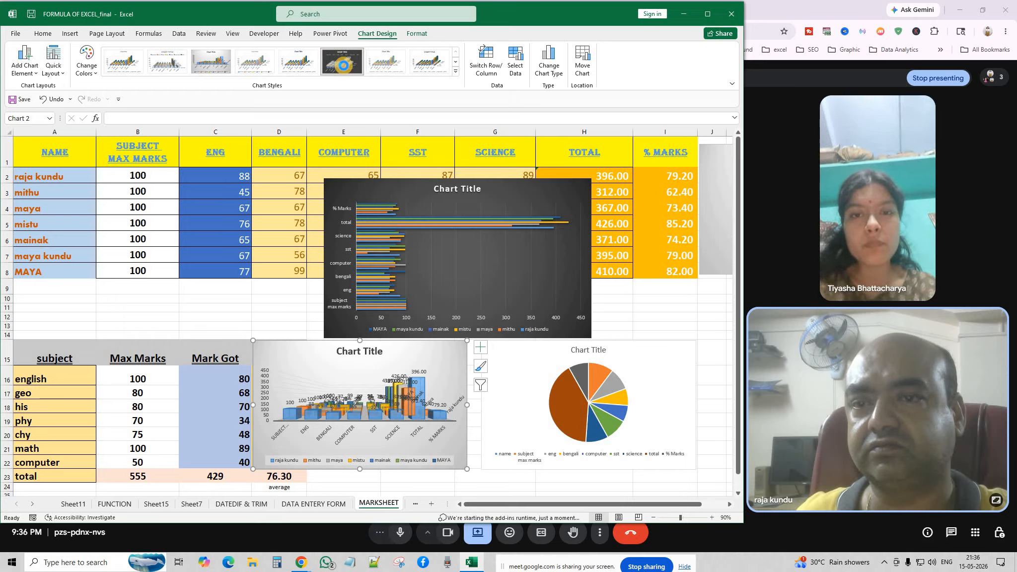
left_click(342, 62)
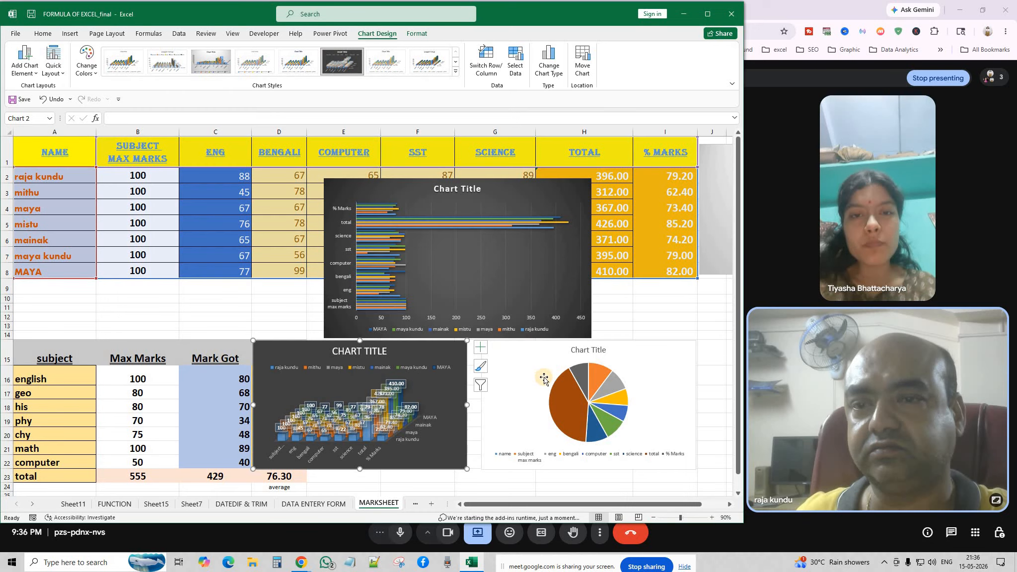
left_click(549, 344)
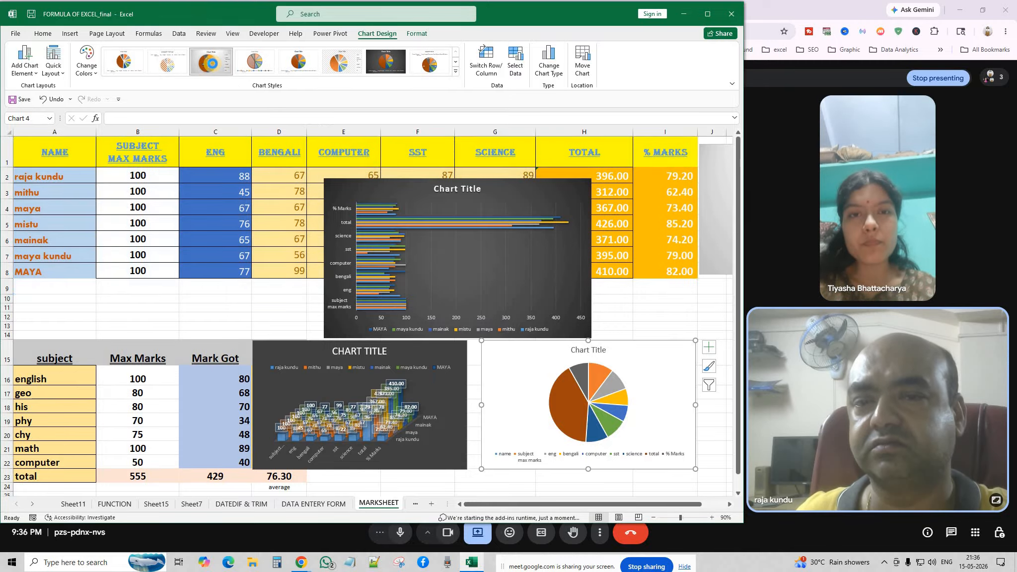
left_click(210, 62)
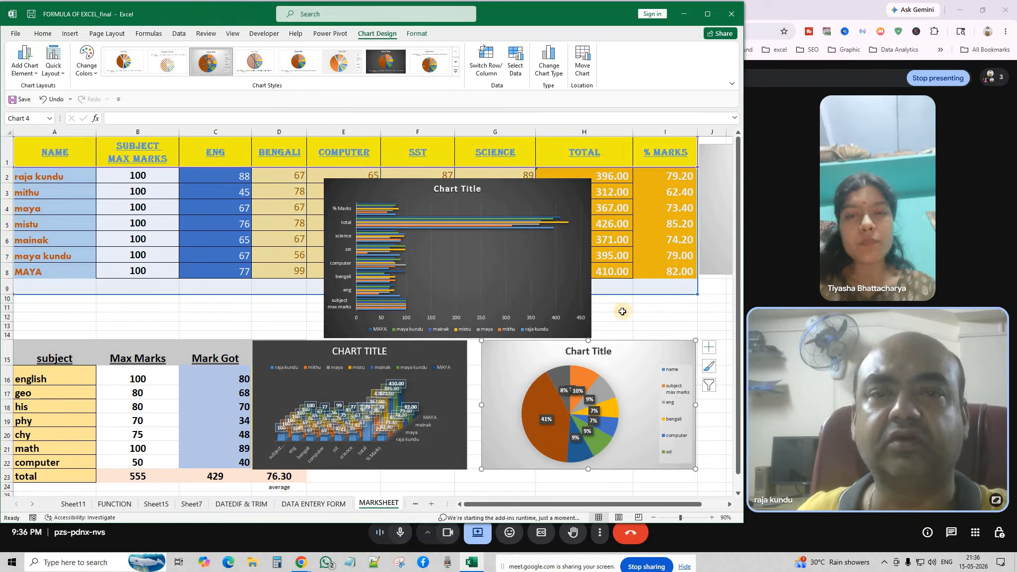
Step: Recolor the clustered bar chart with the second Colorful palette of blues and greys
left_click(518, 208)
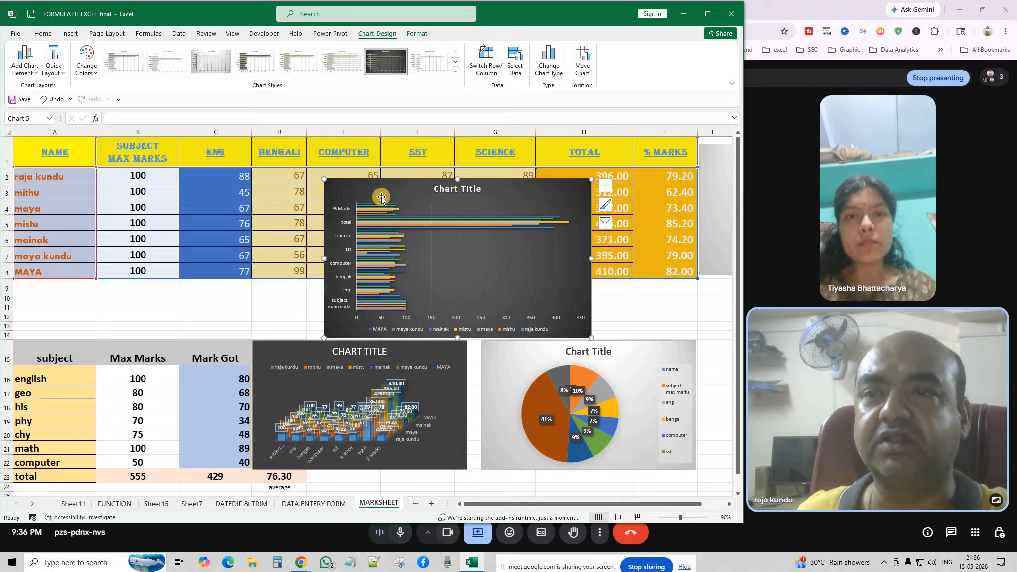
left_click(87, 67)
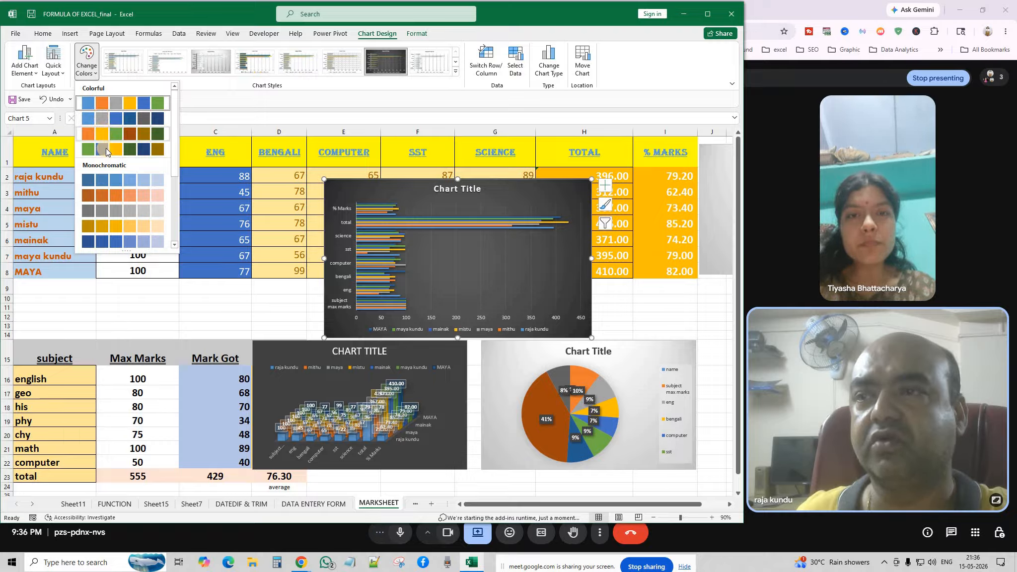
left_click(121, 120)
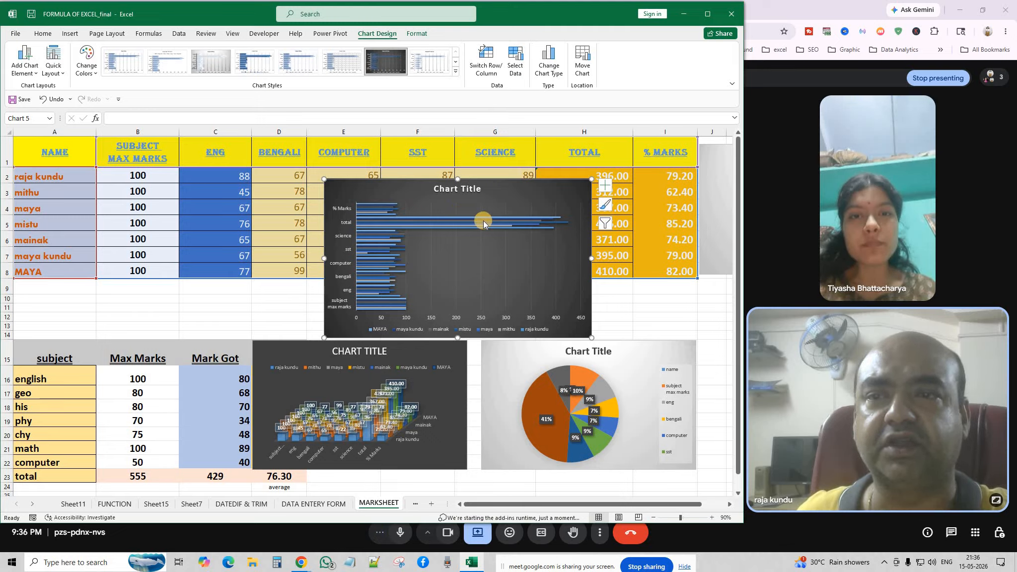
Step: Swap the clustered bar chart's rows and columns so the student names form its category axis
left_click(491, 61)
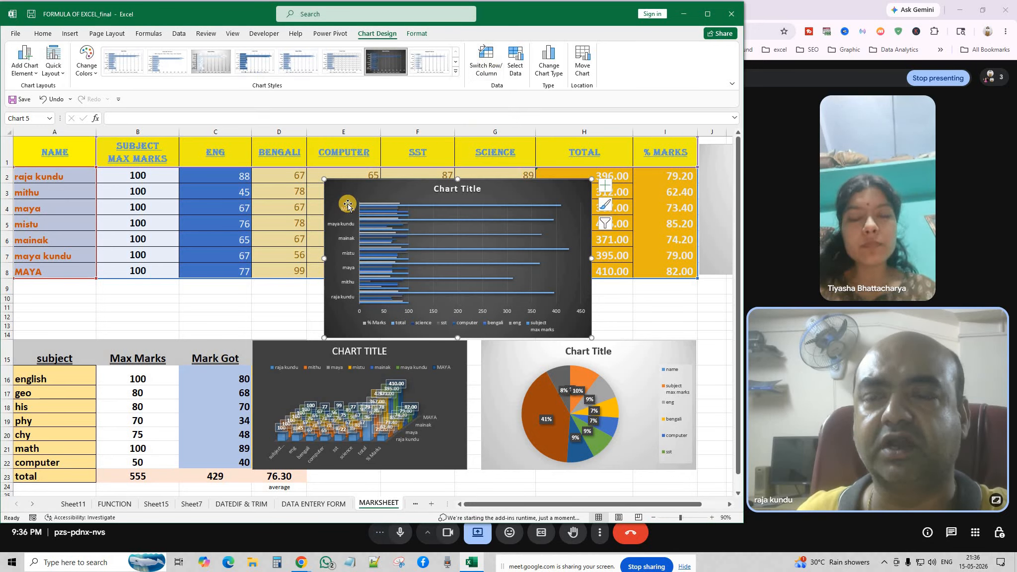
left_click(491, 64)
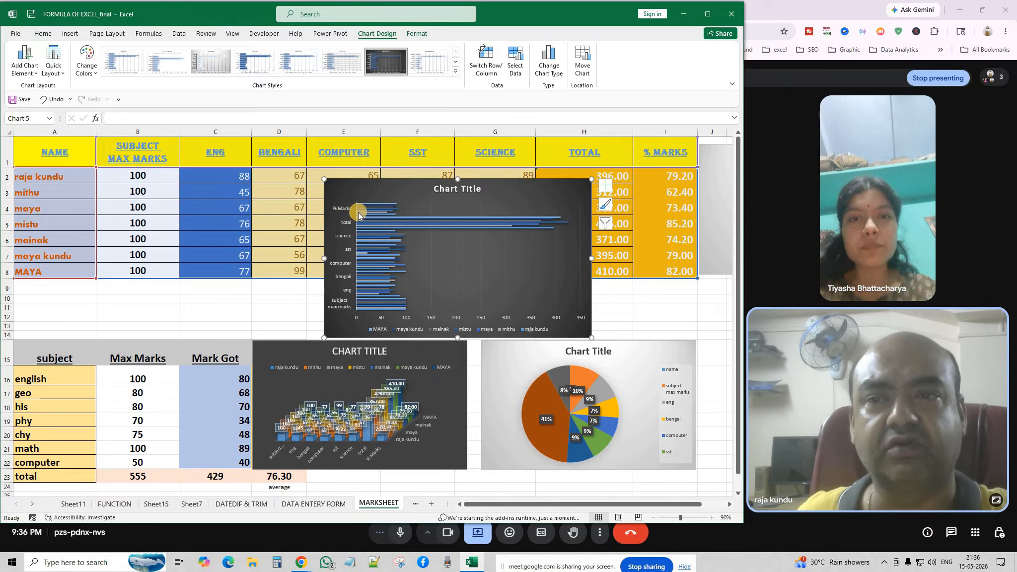
left_click(491, 59)
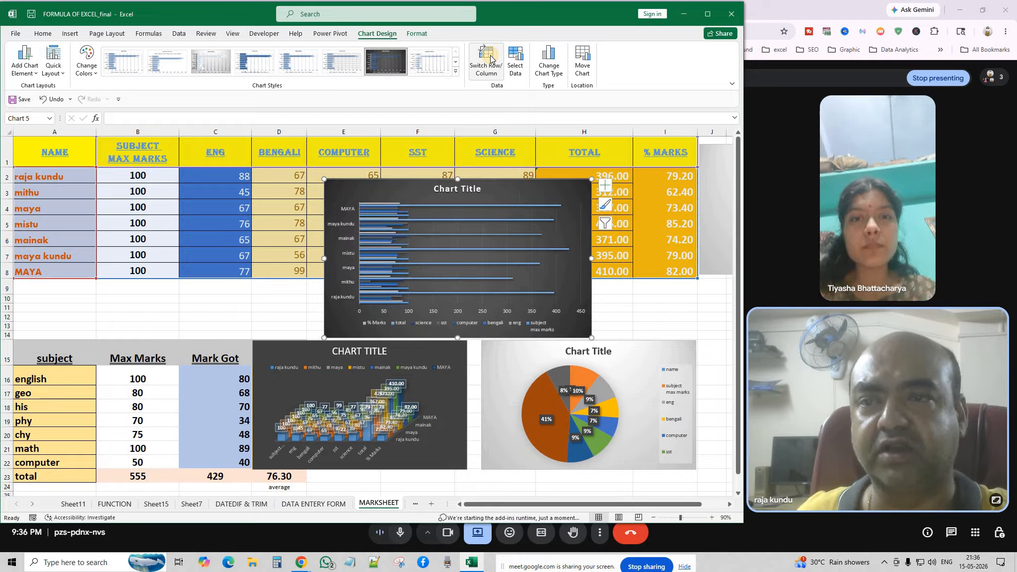
Step: Swap the pie chart's rows and columns and swap them back again
left_click(632, 345)
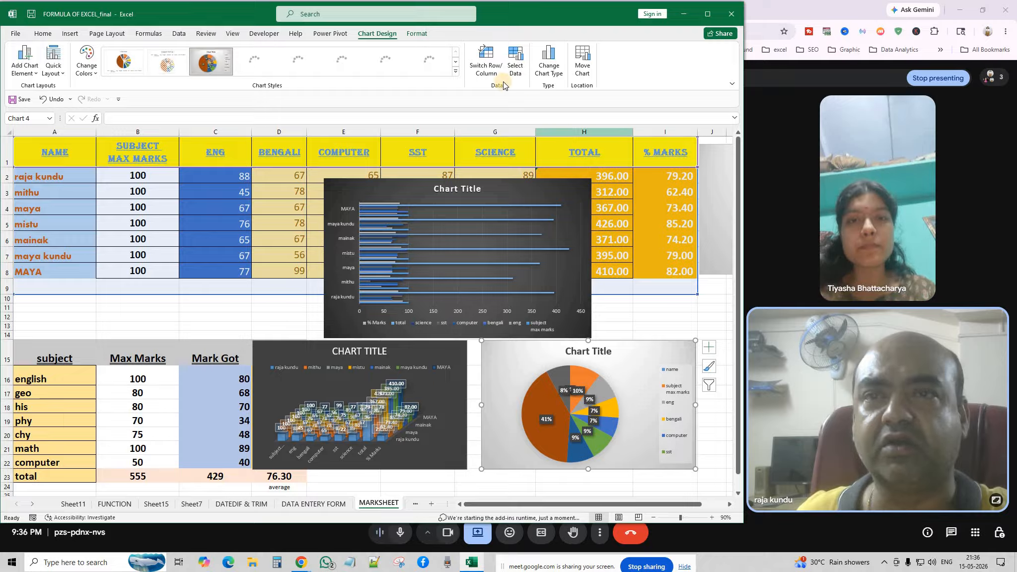
left_click(490, 60)
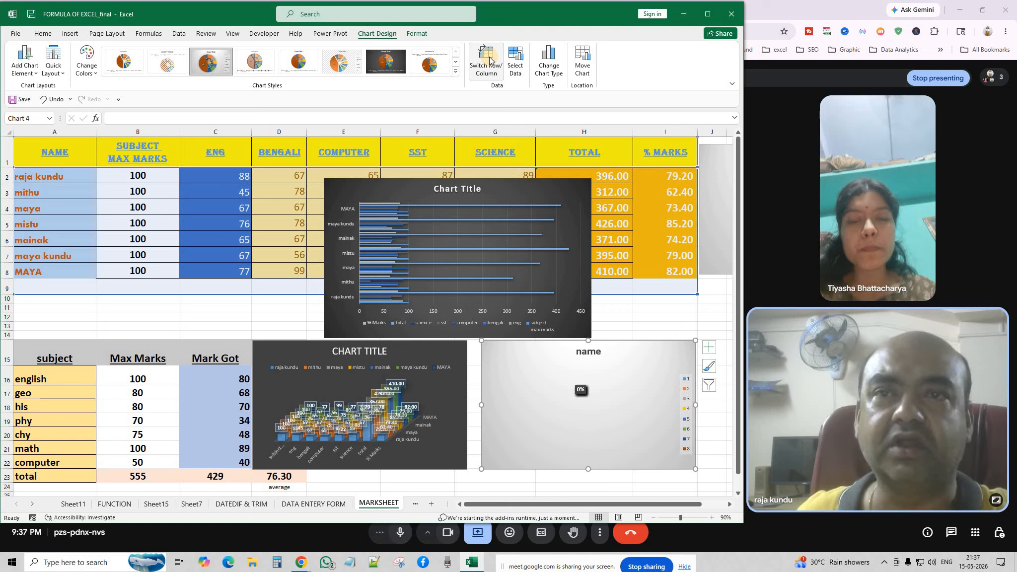
left_click(490, 60)
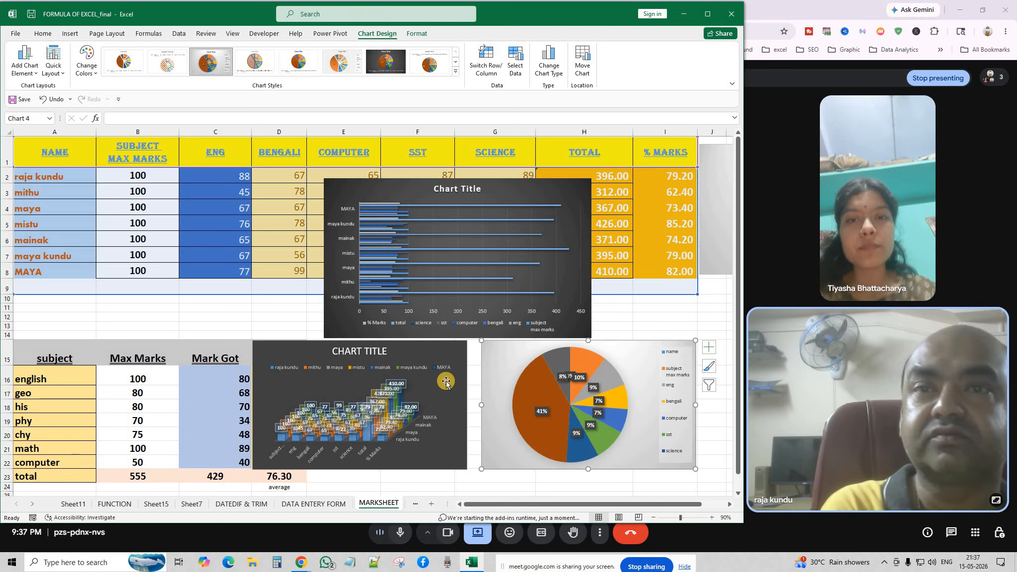
Step: Preview other chart types for the clustered bar chart, including Scatter, Stock, Surface and Radar
left_click(411, 184)
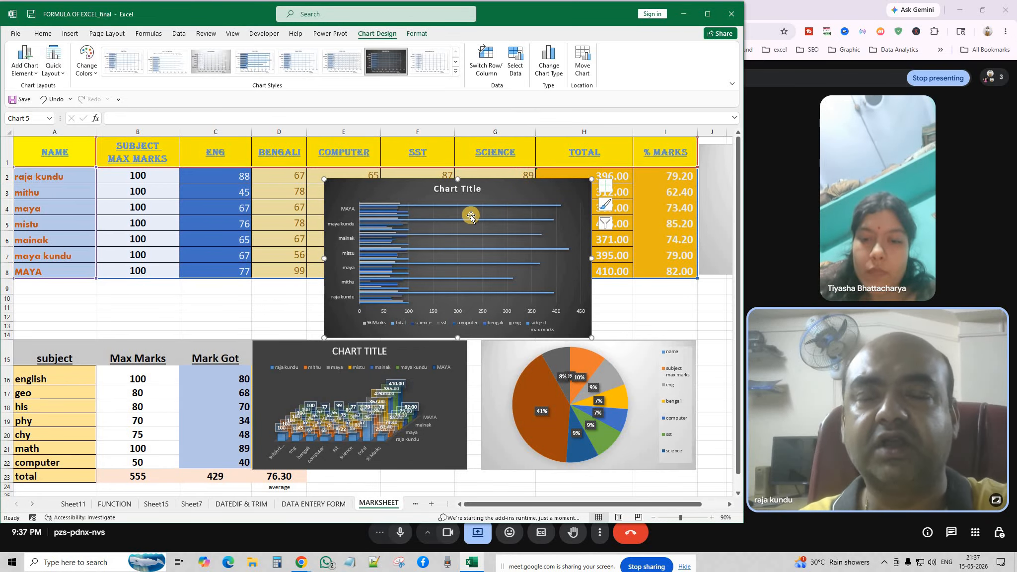
left_click(551, 61)
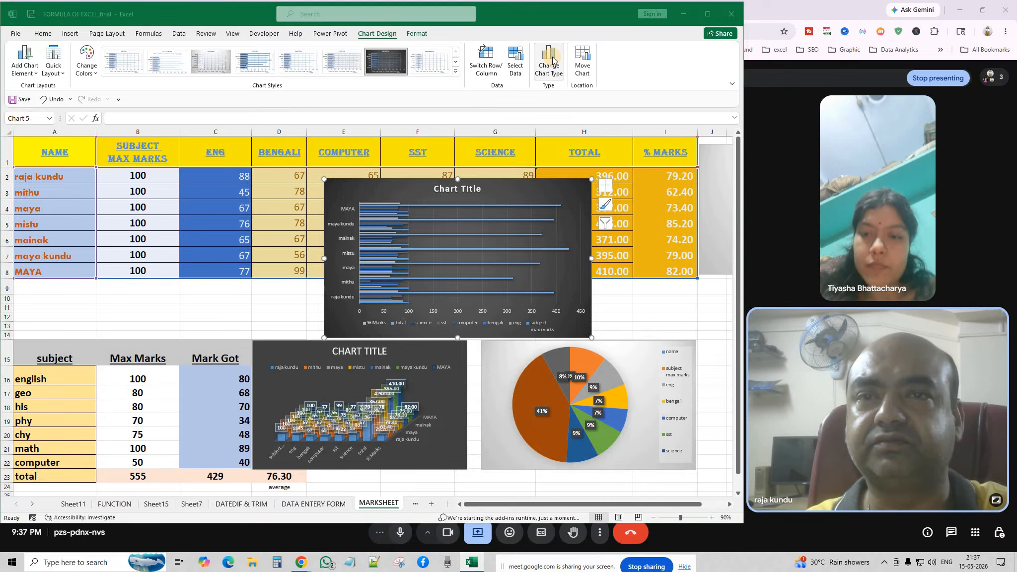
left_click_drag(404, 121, 197, 62)
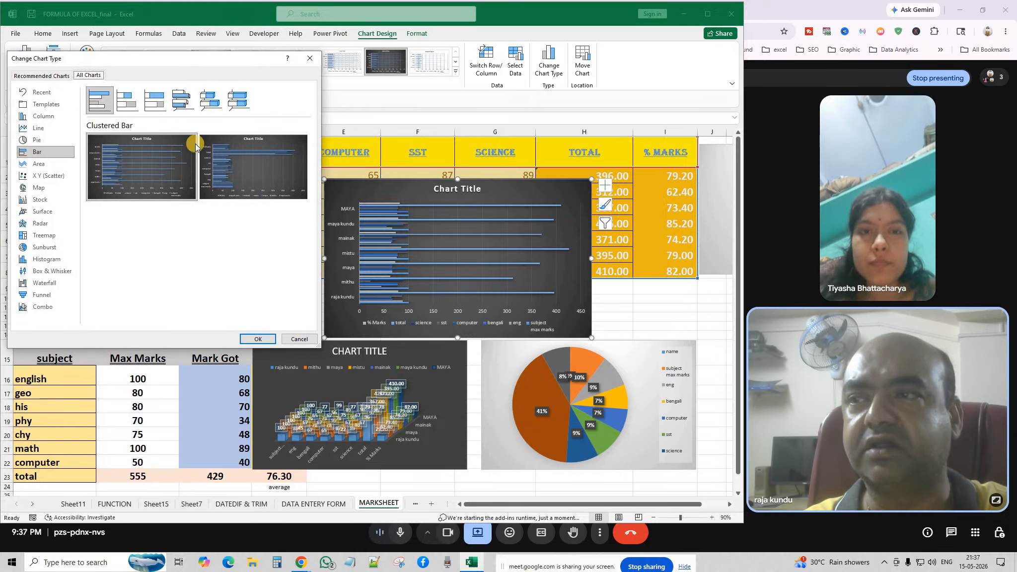
left_click(35, 164)
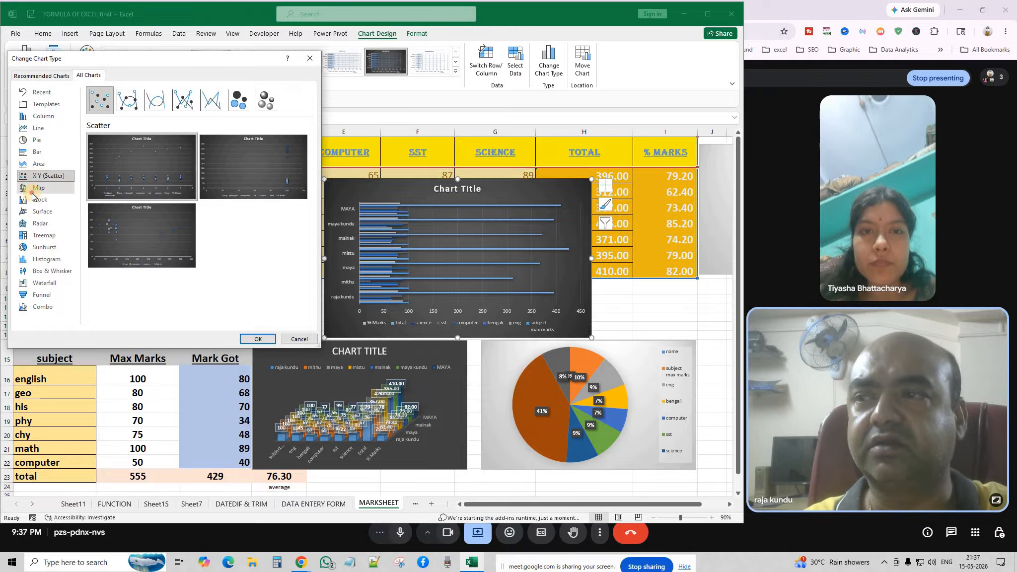
left_click(35, 188)
left_click(36, 201)
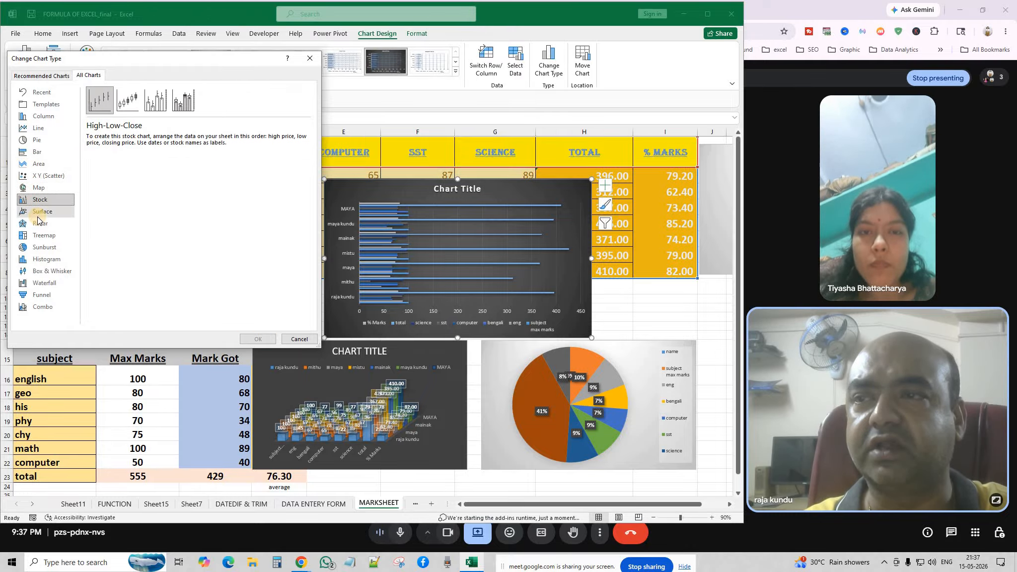
left_click(40, 212)
left_click(45, 224)
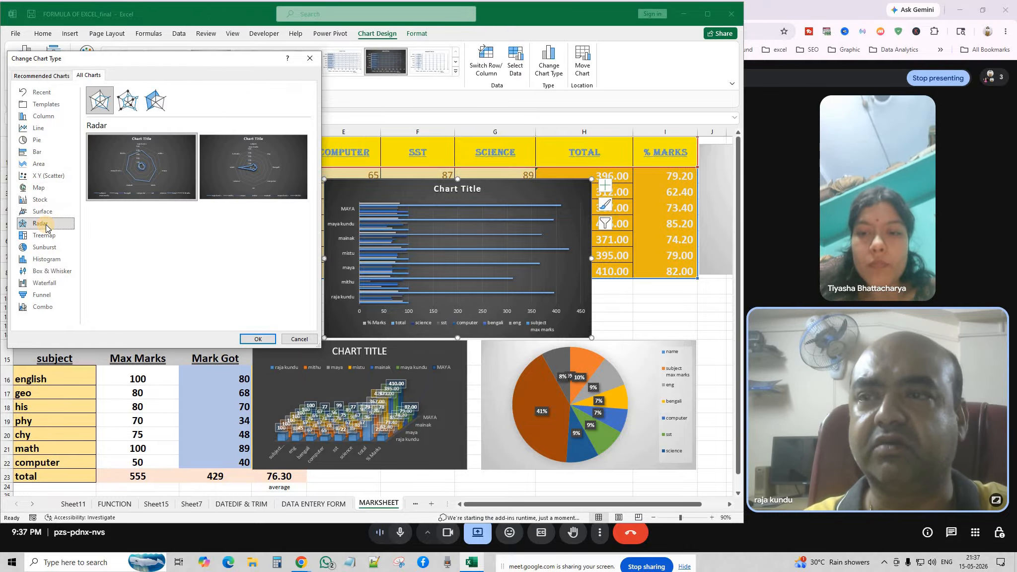
Step: Change the clustered bar chart to a Pie chart and apply the white Style 1 to it
left_click(46, 117)
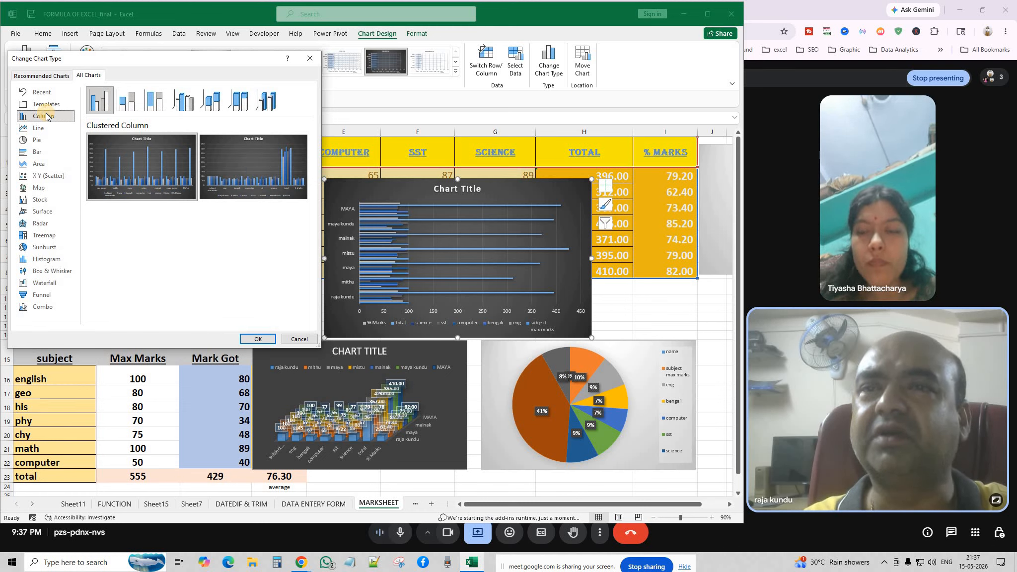
left_click(37, 140)
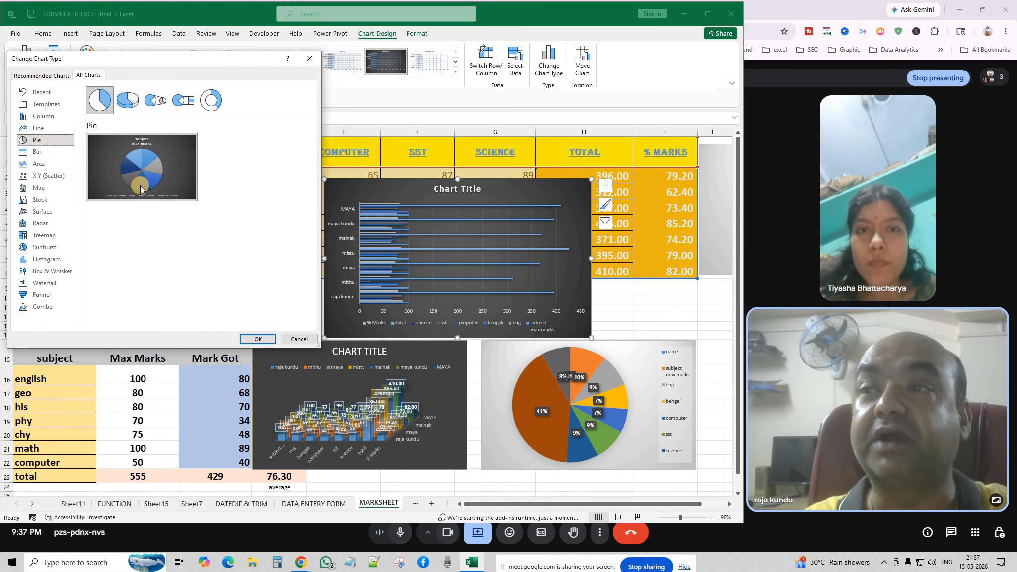
left_click(255, 338)
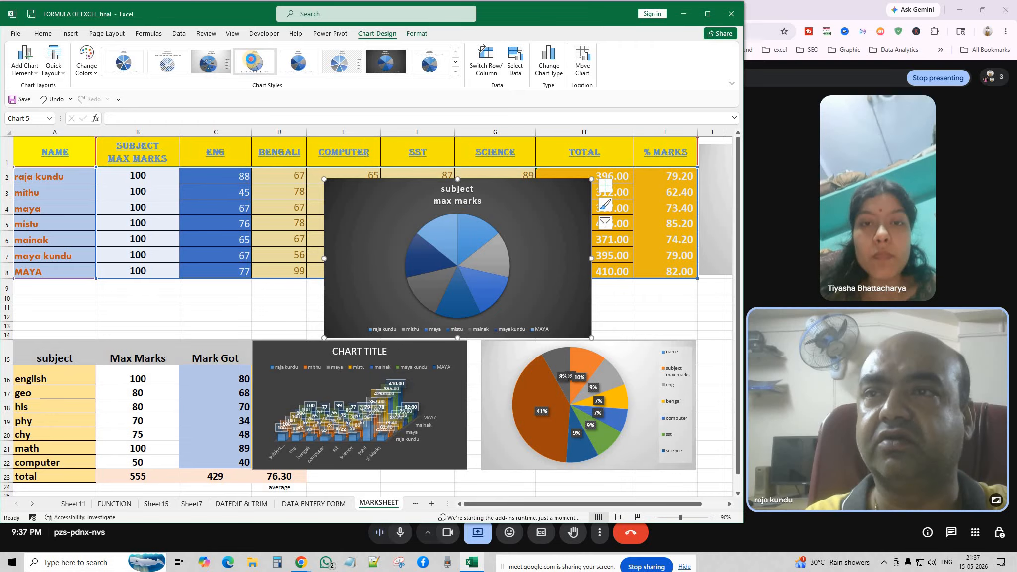
left_click(254, 60)
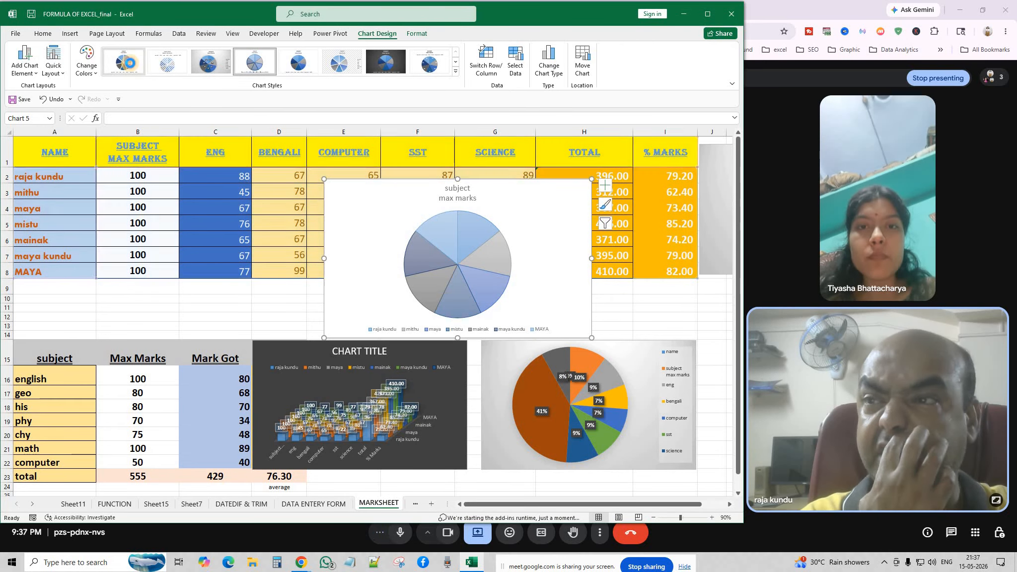
left_click(124, 61)
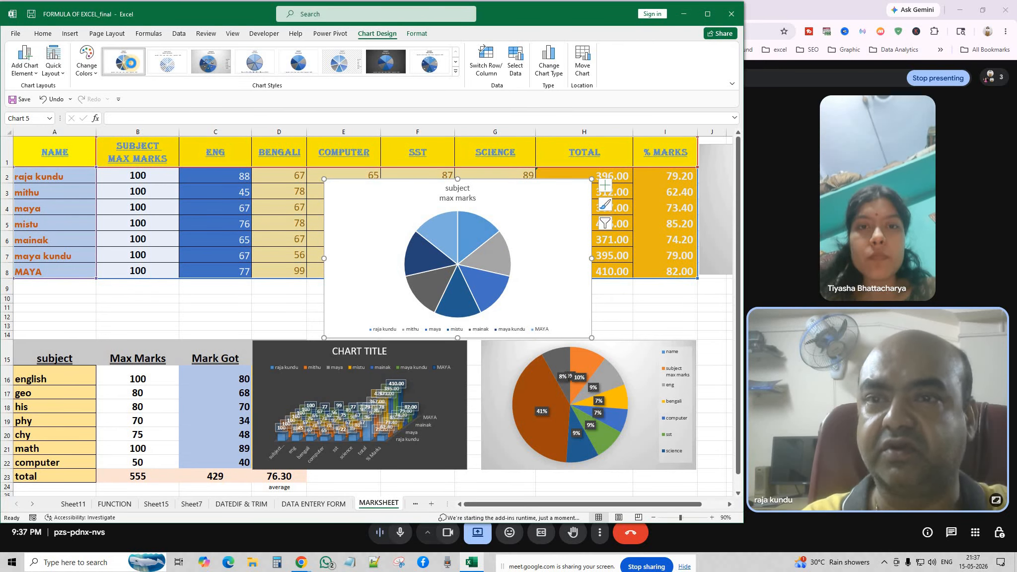
Step: Change the pie chart above the other two charts back to Clustered Bar and apply the dark Style 7
left_click(549, 62)
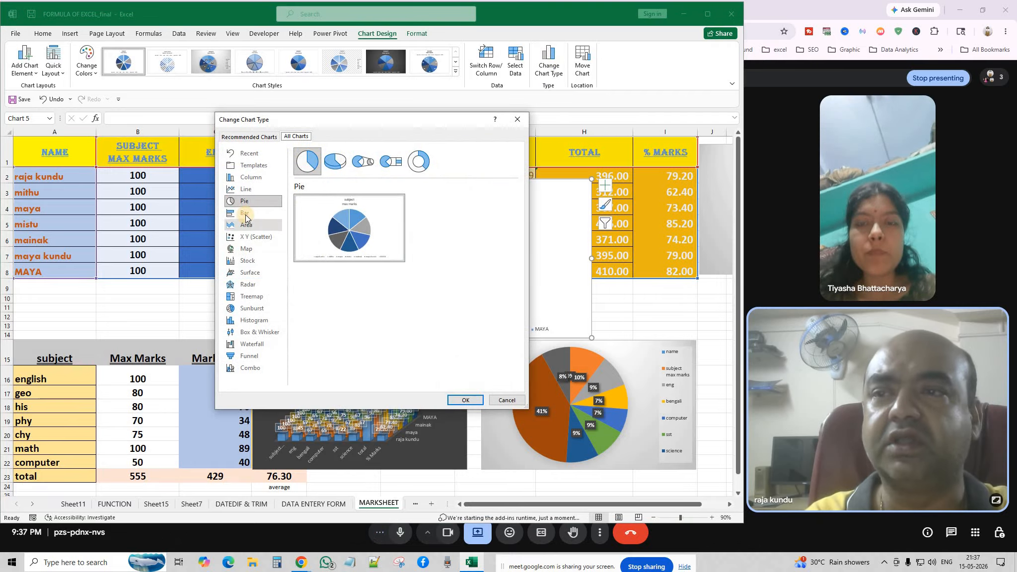
left_click(245, 214)
left_click(456, 400)
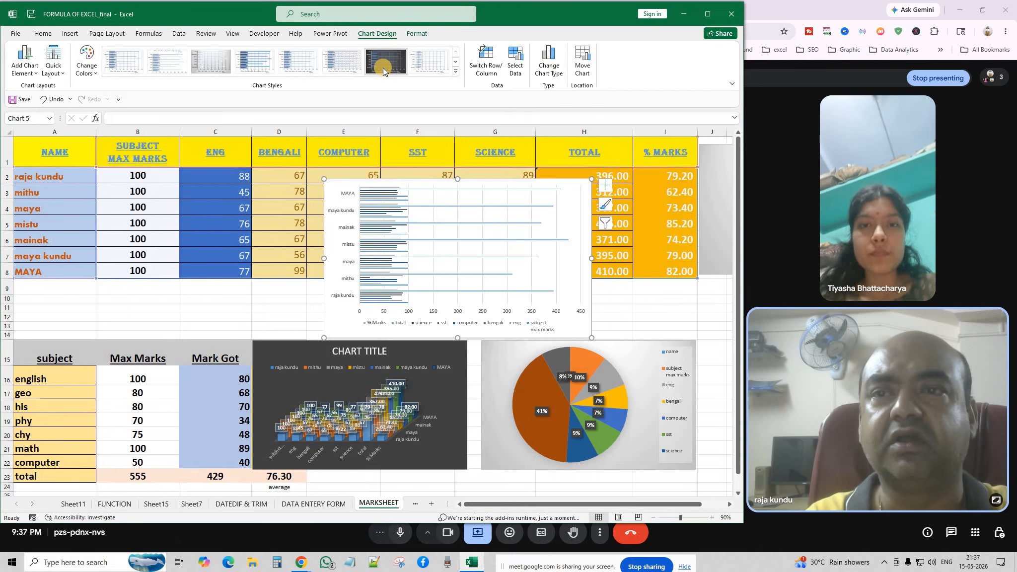
left_click(383, 68)
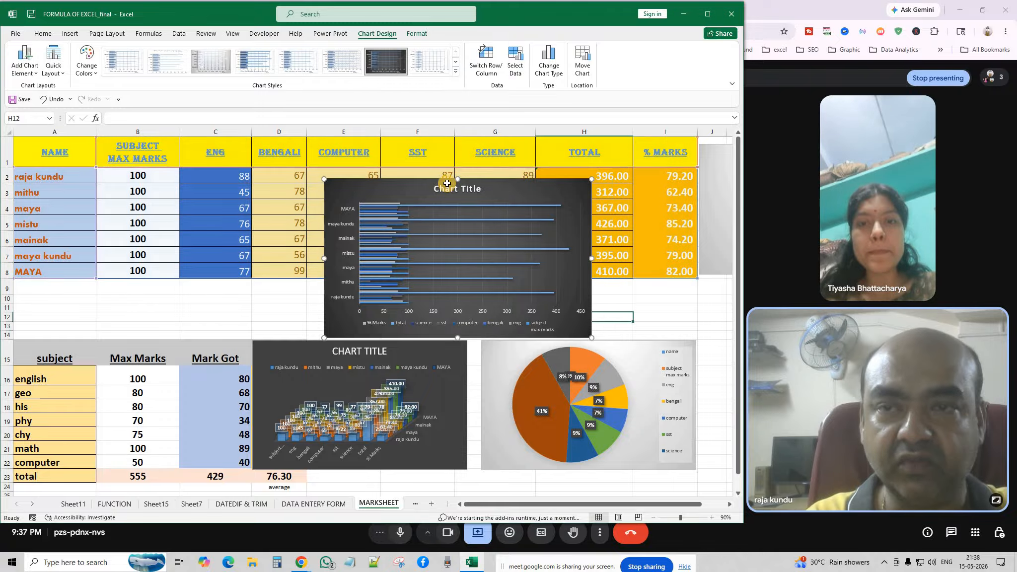
Step: Delete the clustered bar chart covering the mark table and select the 3-D column chart below it
key("Delete")
left_click(428, 347)
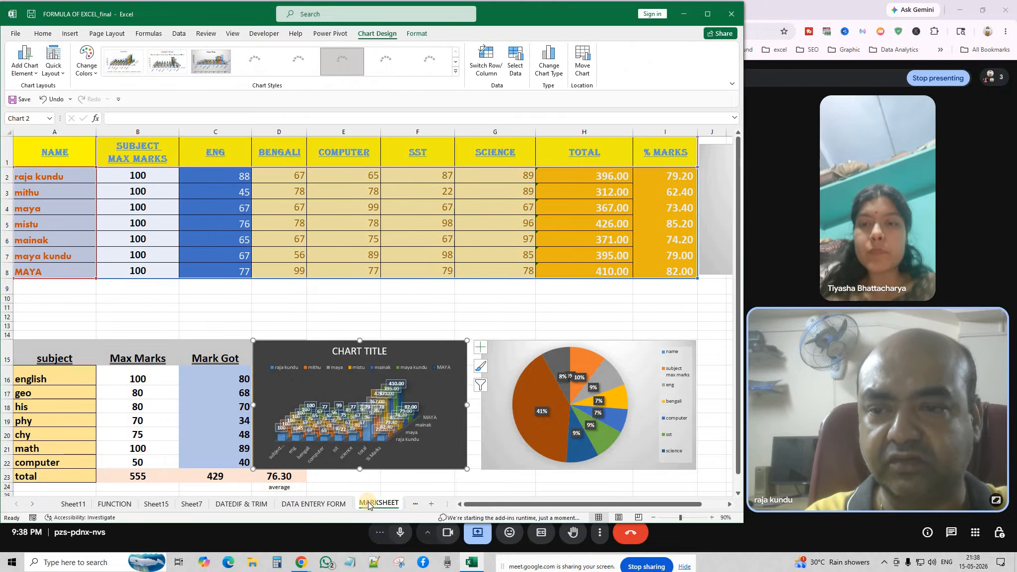
Step: Go forward through the workbook's sheets after MARKSHEET and open the Grade(IF) sheet
left_click(410, 506)
left_click(404, 506)
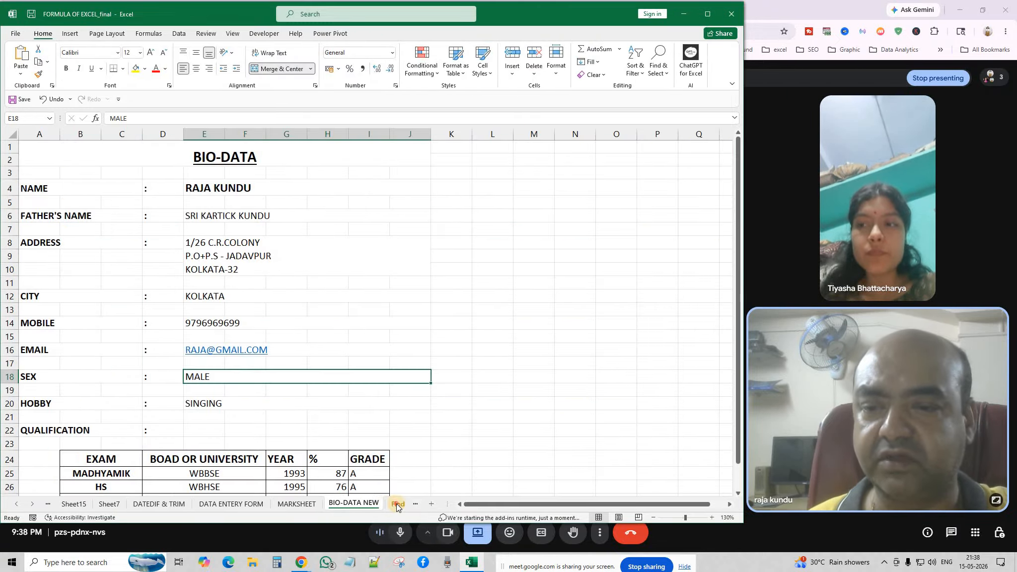
left_click(398, 506)
left_click(399, 505)
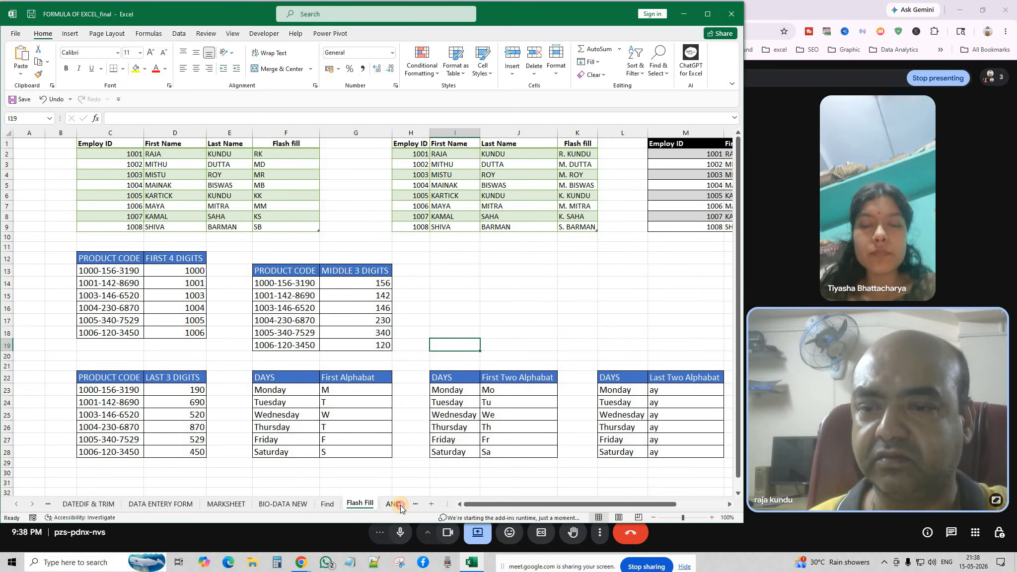
left_click(399, 506)
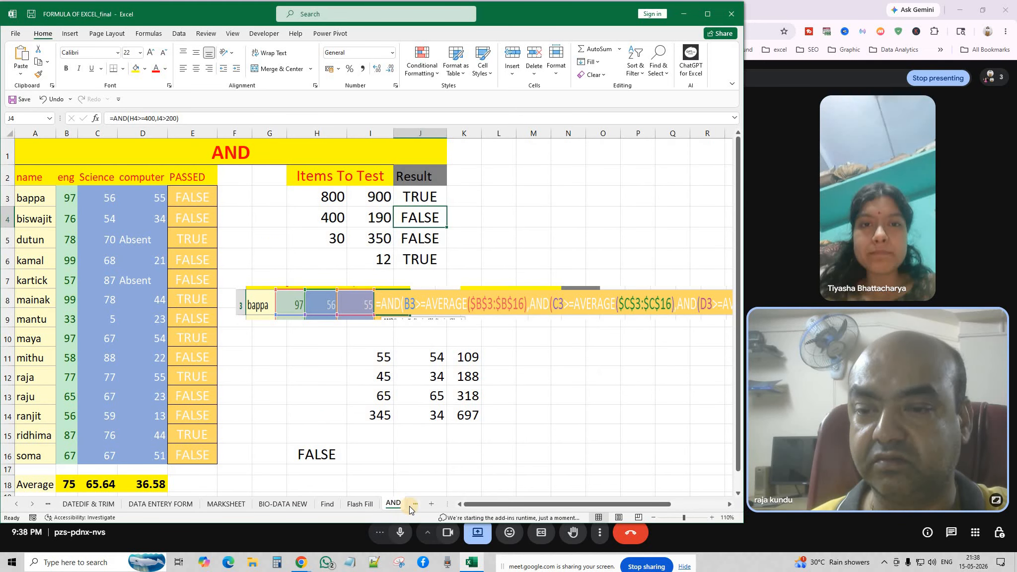
left_click(410, 506)
left_click(409, 505)
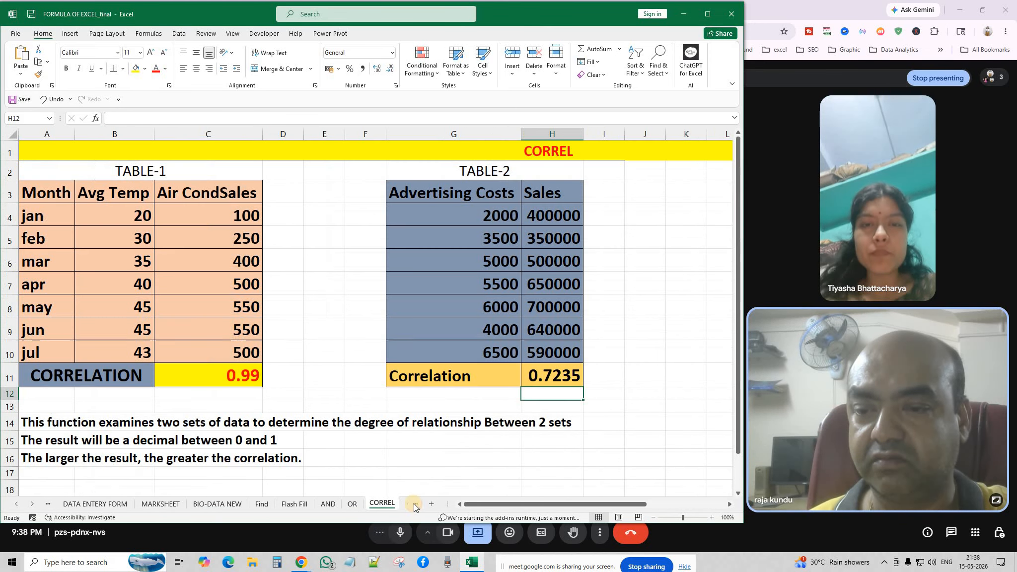
left_click(410, 504)
left_click(410, 505)
left_click(410, 505)
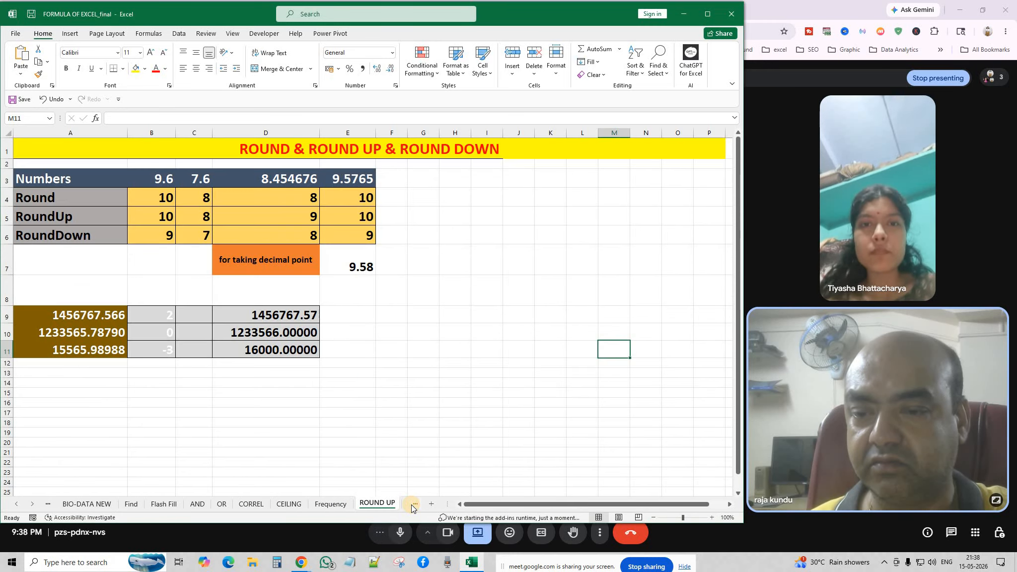
left_click(400, 506)
left_click(397, 505)
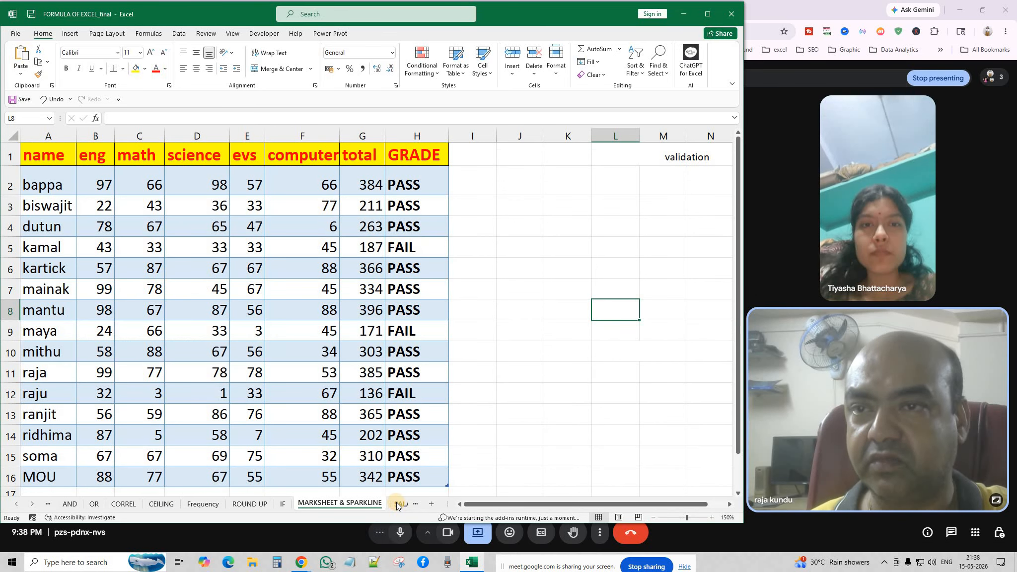
left_click(405, 506)
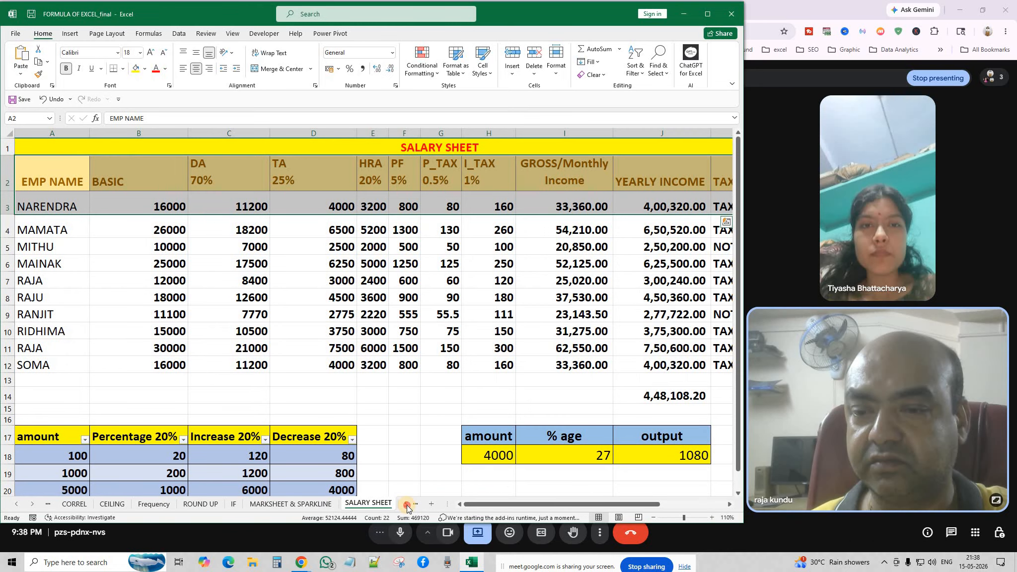
left_click(407, 506)
left_click(405, 504)
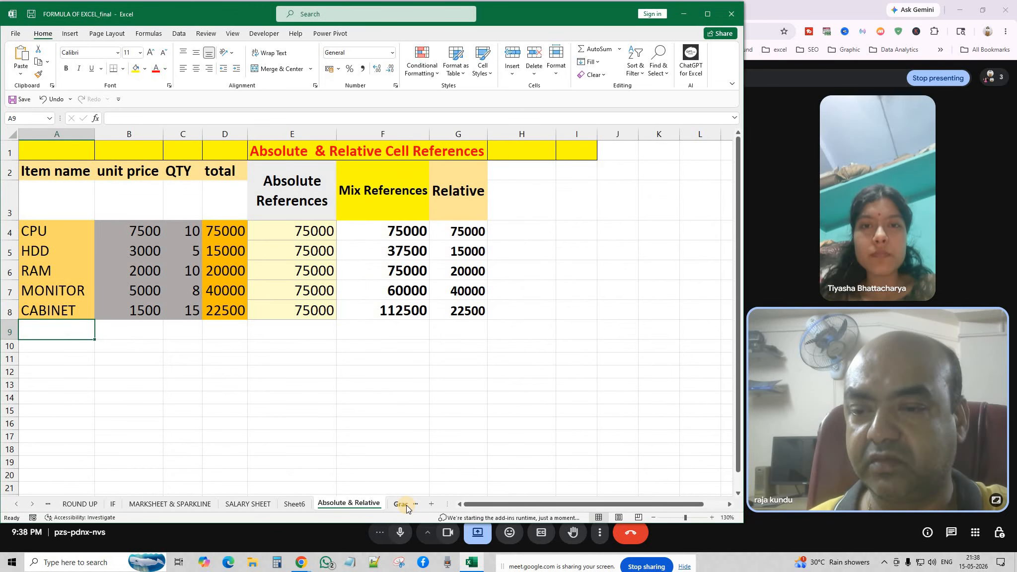
left_click(406, 505)
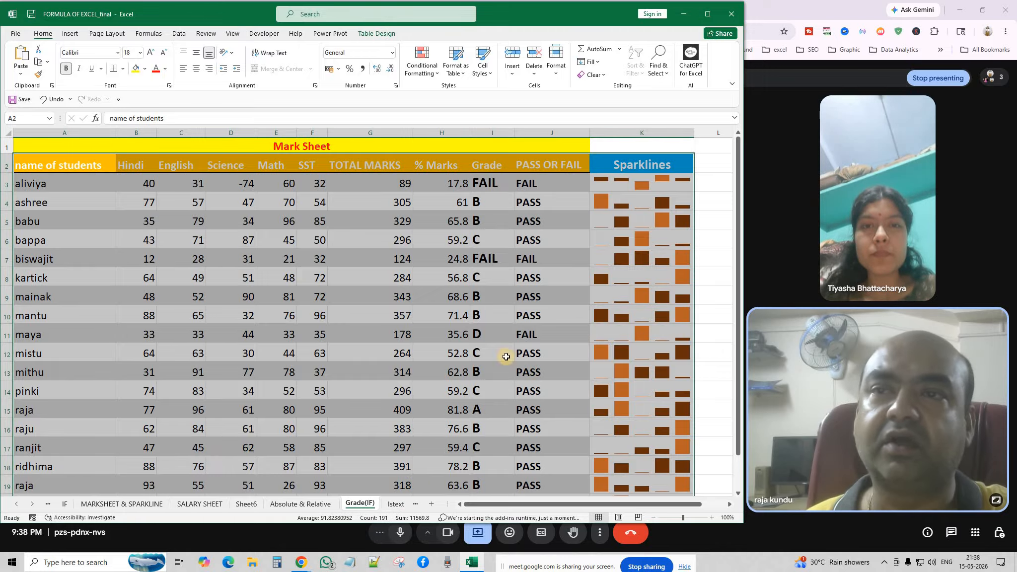
Step: Clear all contents, formats and sparklines from the Sparklines column K of the Mark Sheet
left_click(623, 275)
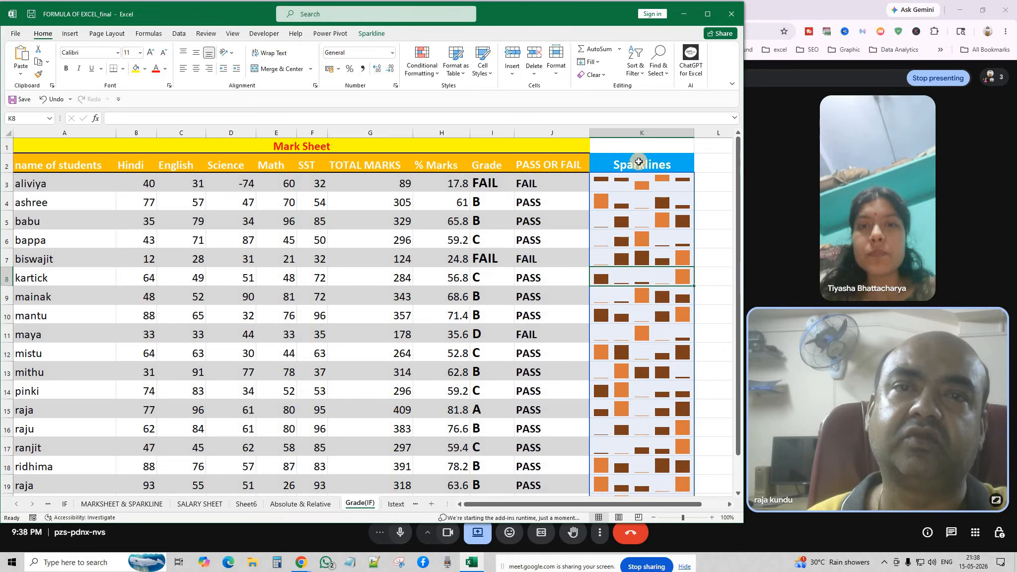
left_click(641, 133)
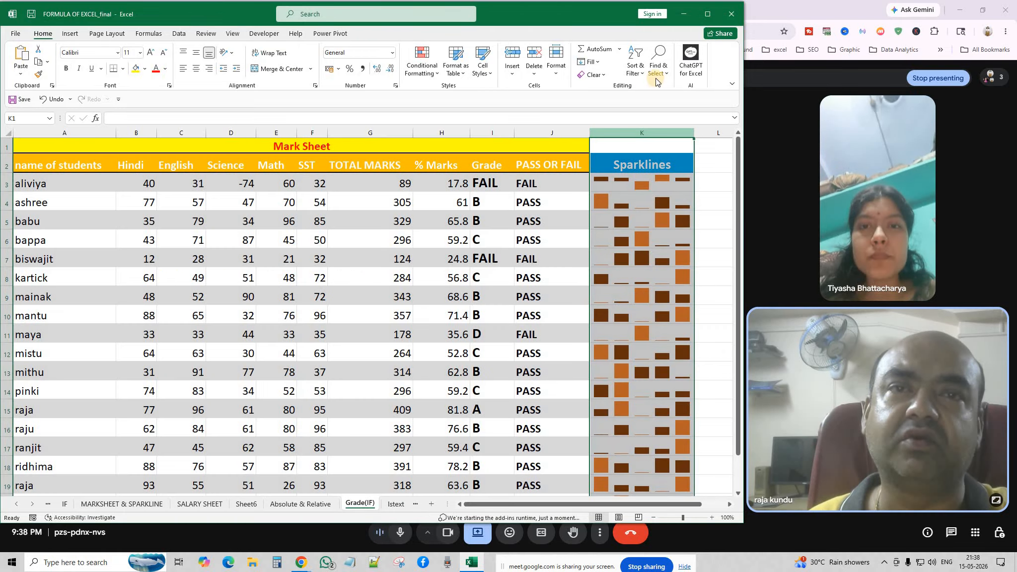
left_click(609, 74)
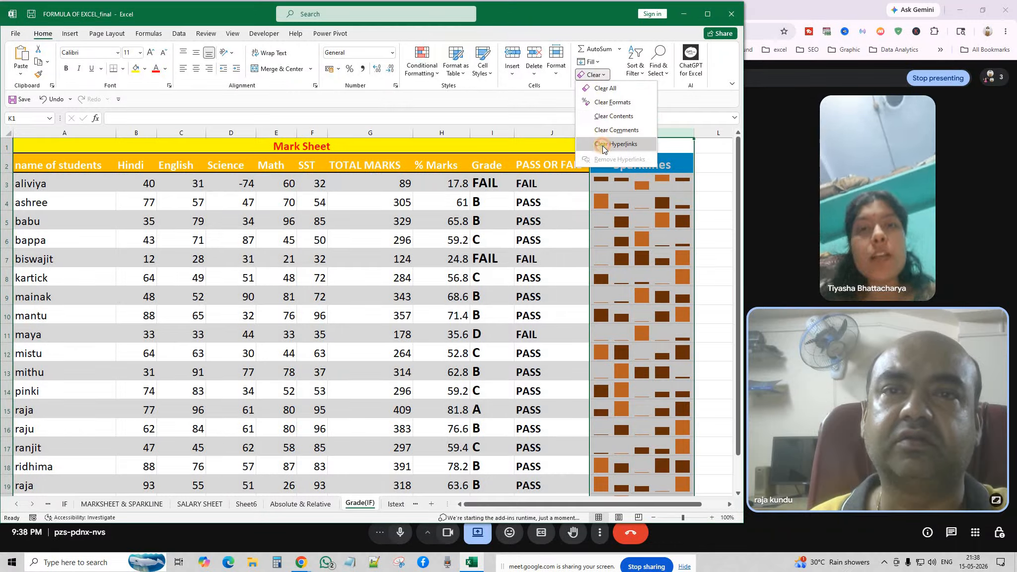
left_click(610, 88)
left_click(621, 211)
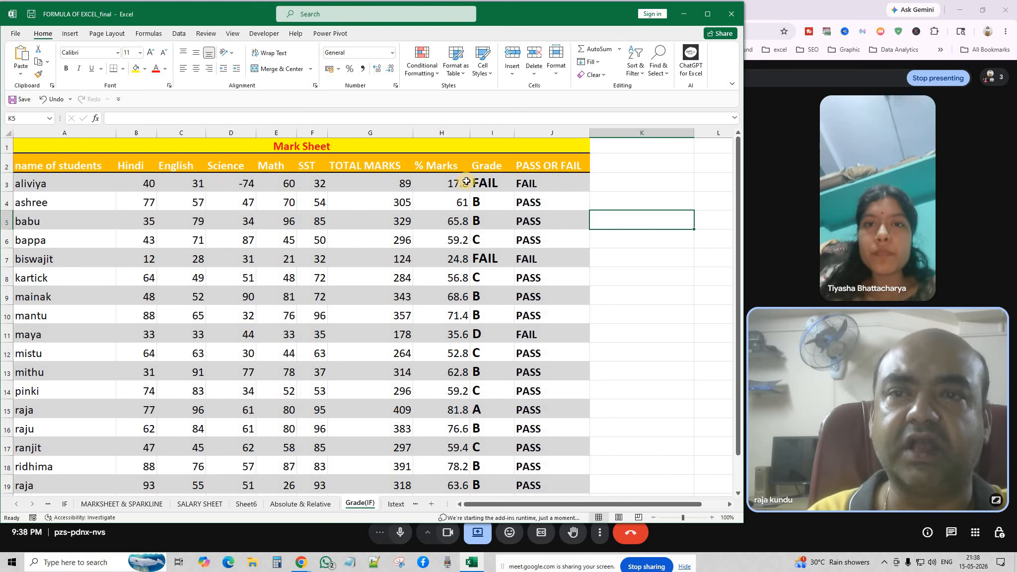
Step: Select all students' marks from Hindi to SST, range B3:F20, in the Mark Sheet table
left_click(565, 334)
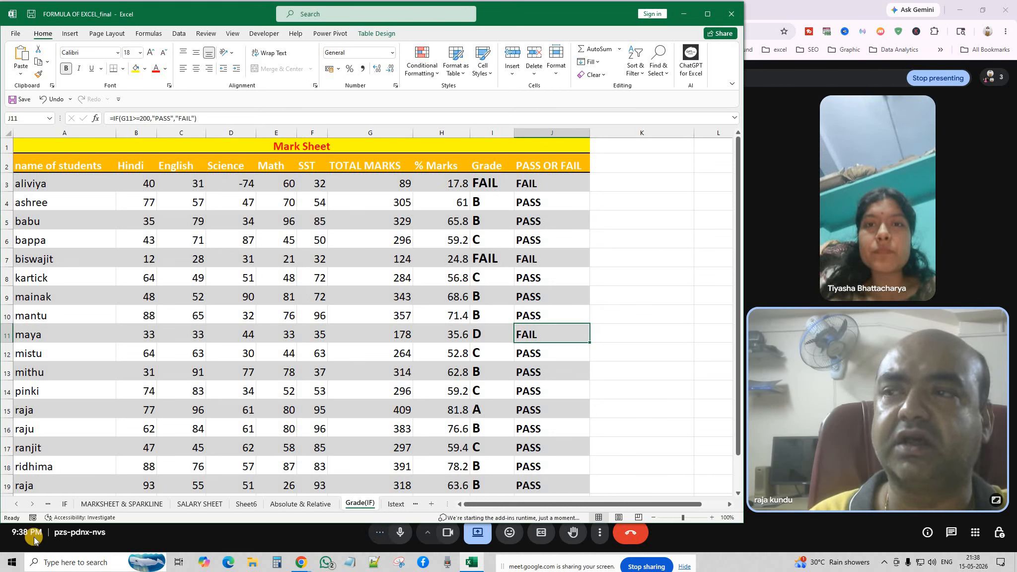
left_click_drag(145, 183, 321, 456)
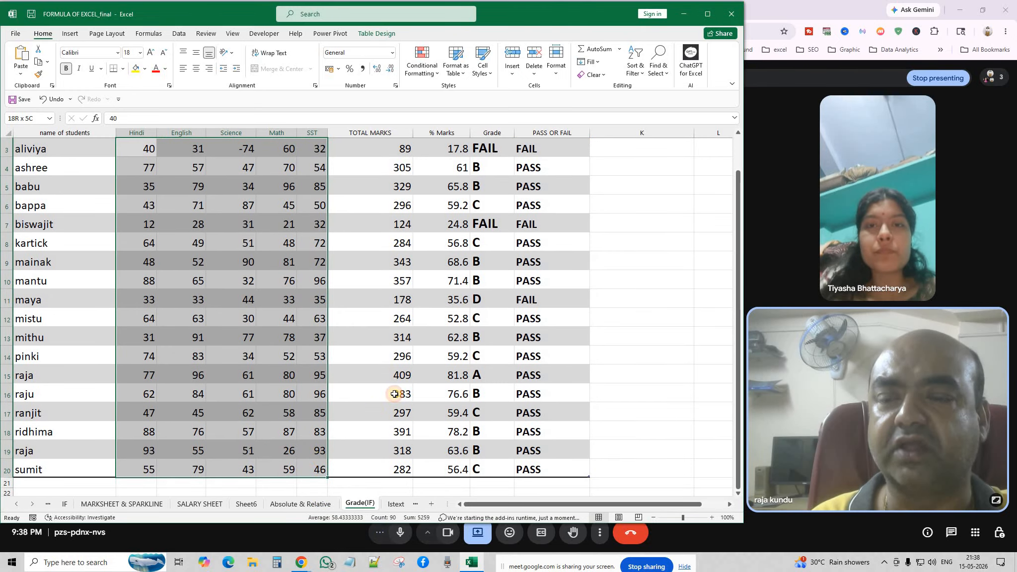
Step: Review the formulas behind the first student's total marks in G3 and percentage in H3
scroll(394, 393, "up", 1)
double_click(389, 189)
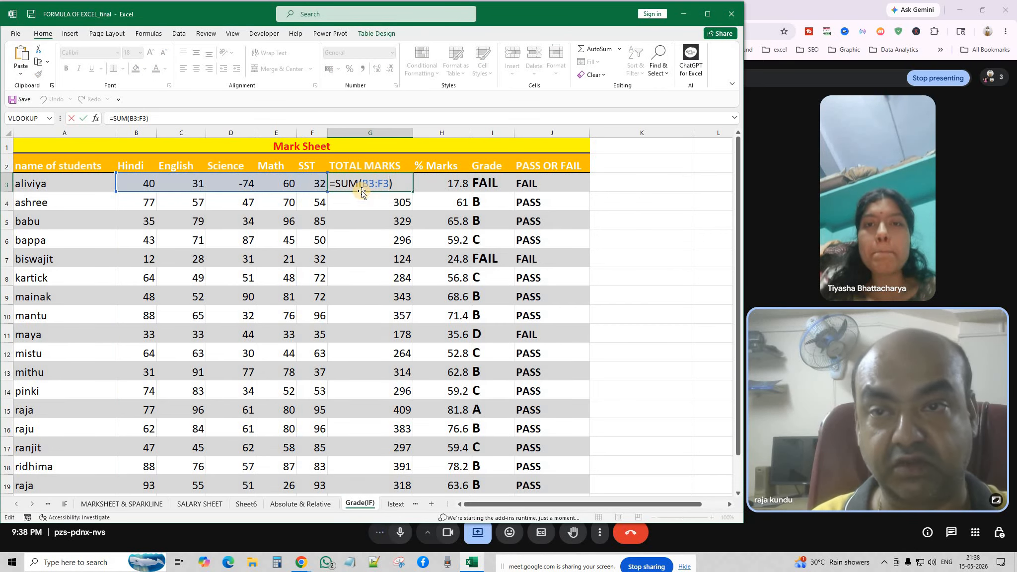
key("Return")
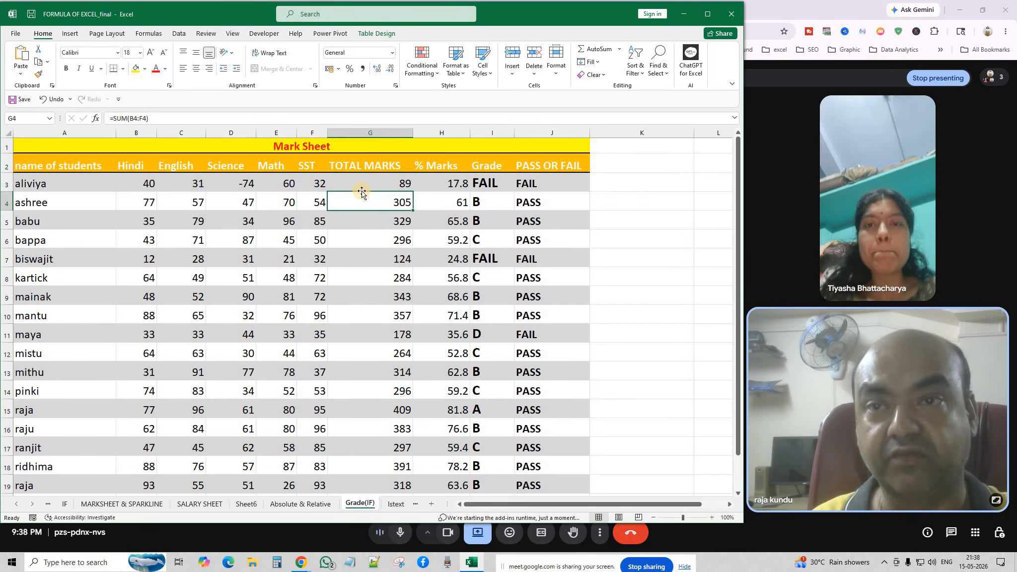
double_click(455, 185)
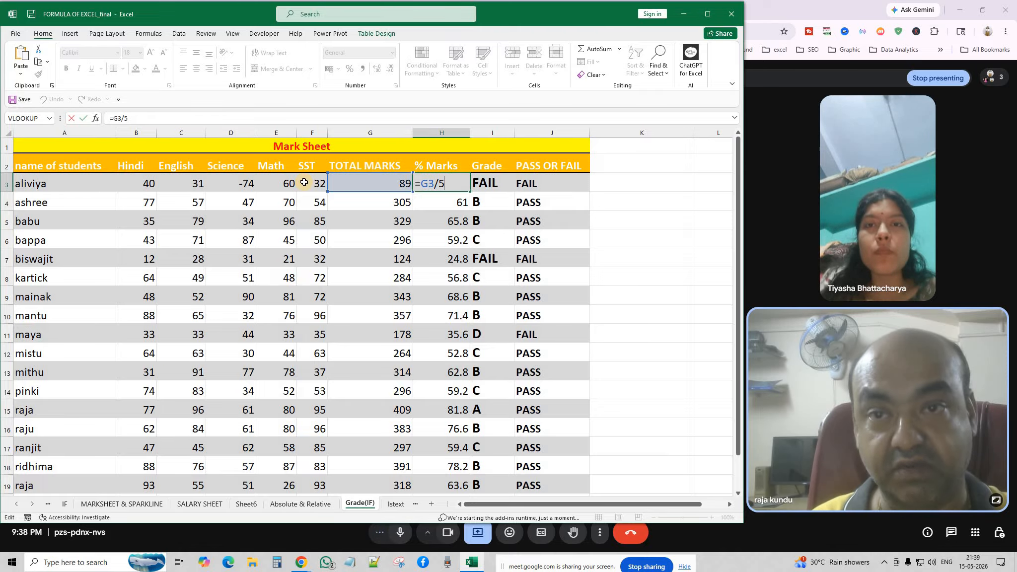
key("Return")
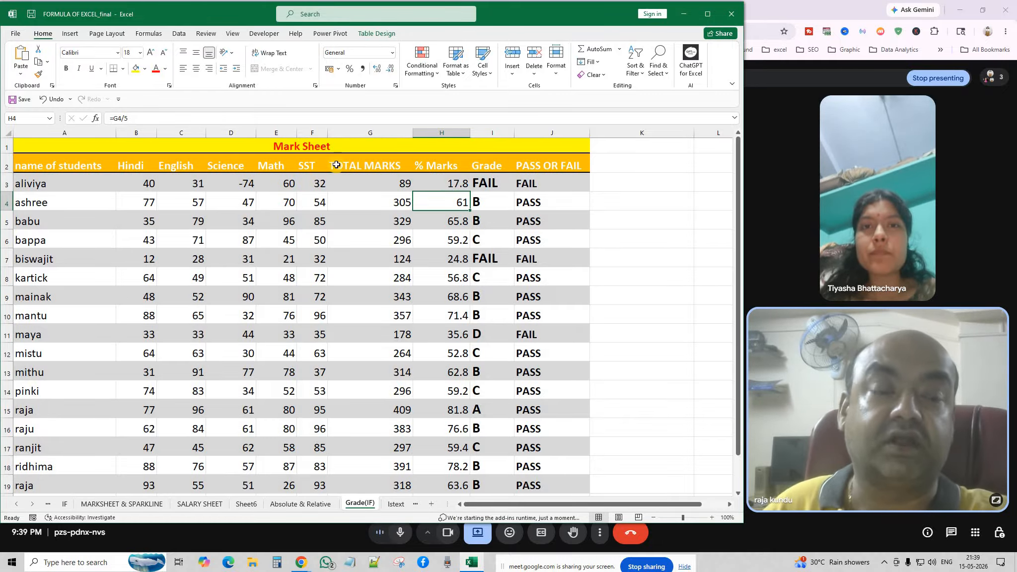
Step: Review the first student's subject marks in B3:F3 and inspect the pass-or-fail IF formula in J3
left_click(539, 181)
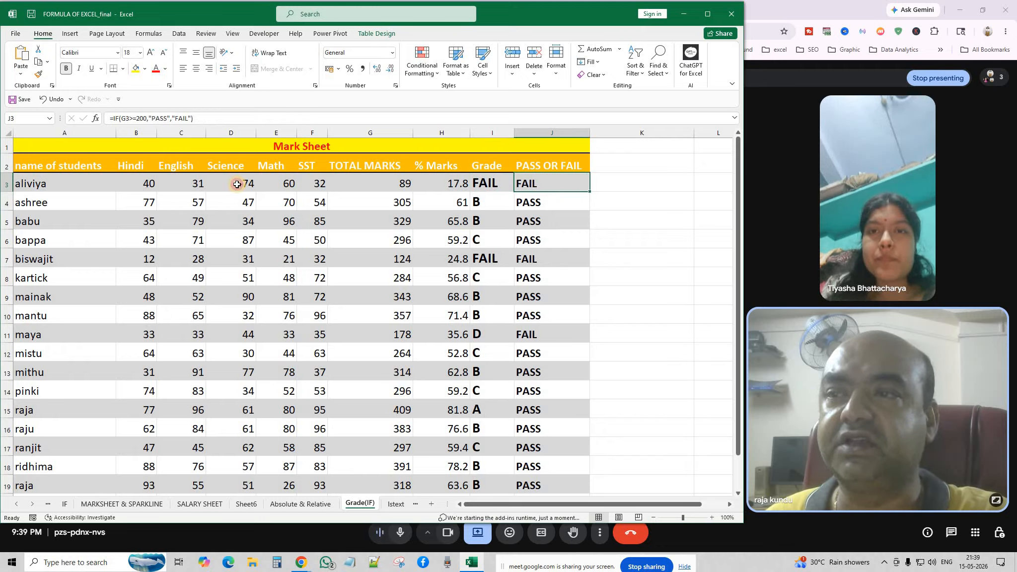
left_click_drag(144, 183, 323, 184)
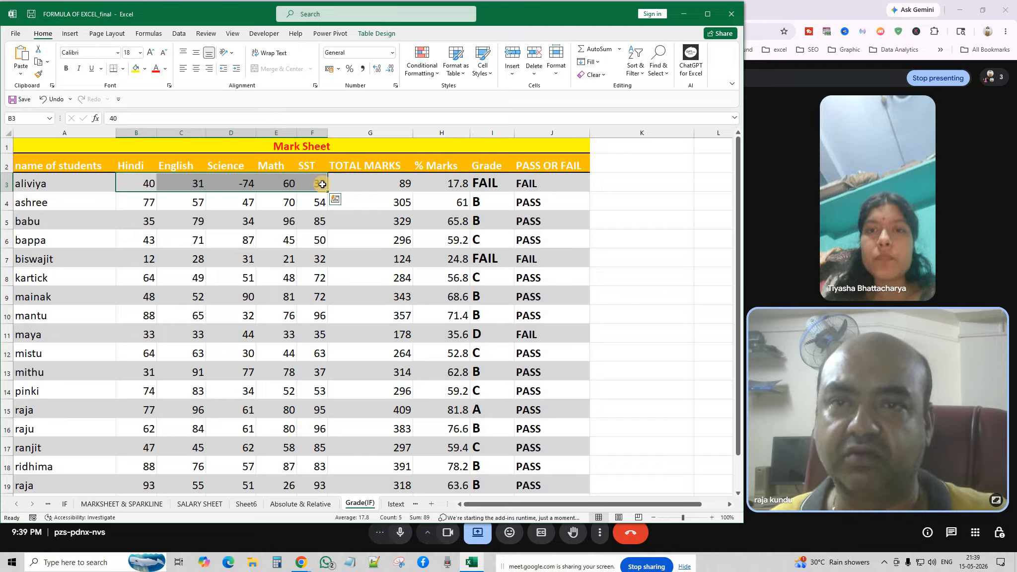
left_click(615, 204)
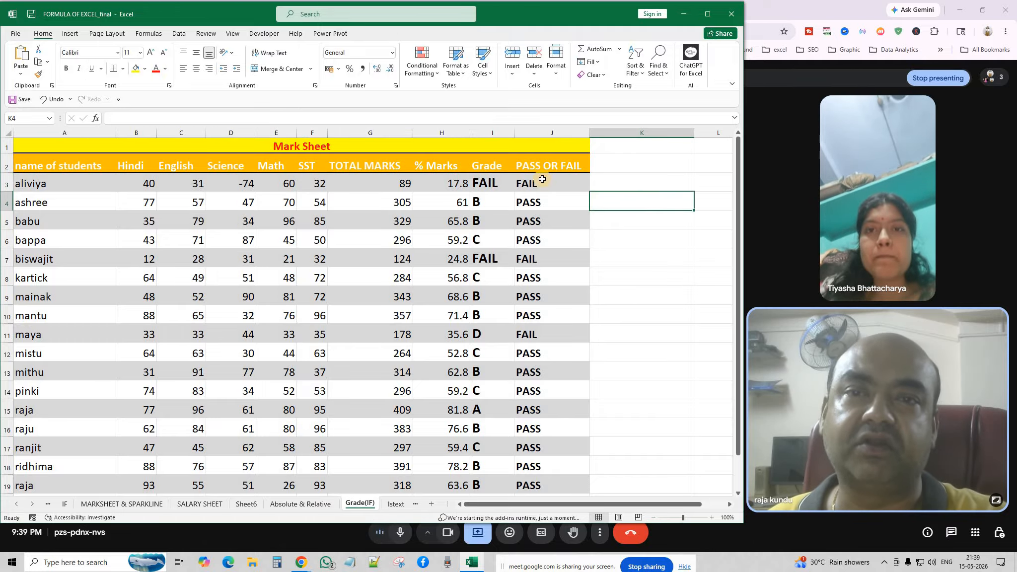
double_click(543, 180)
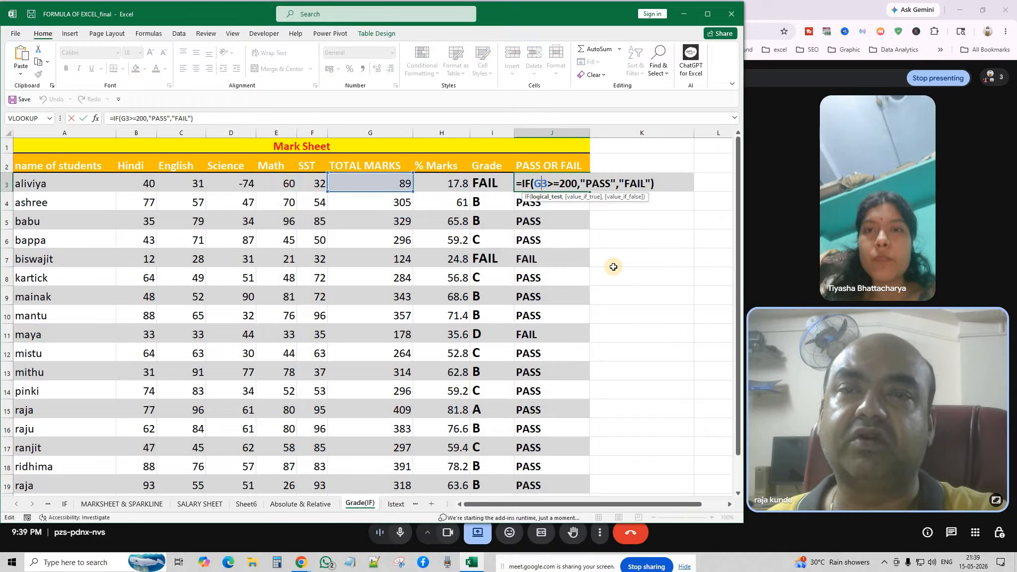
key("Return")
double_click(535, 183)
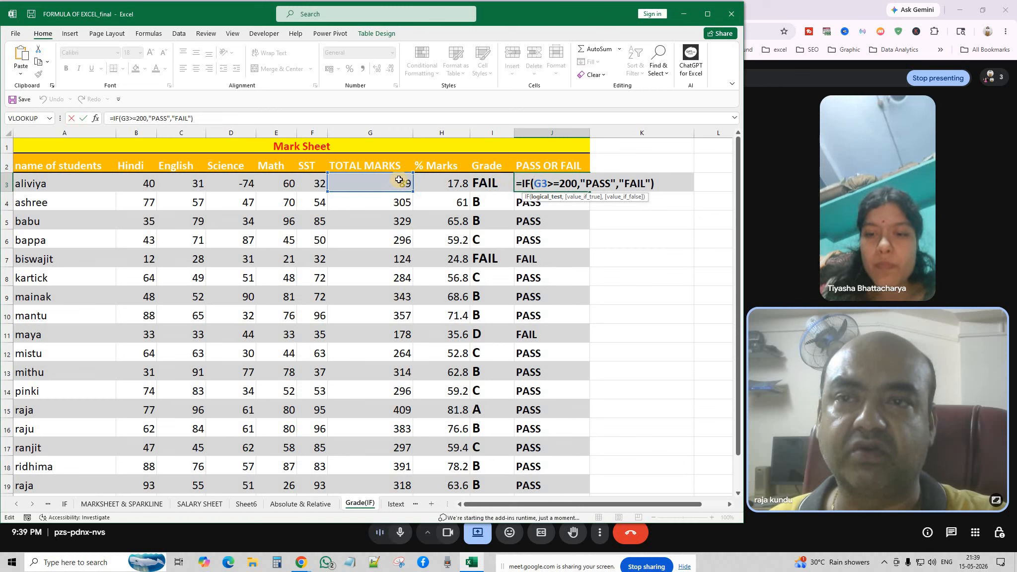
Step: Try to replace the opening double quotation mark before PASS in J3's formula with two single quotes
left_click(581, 184)
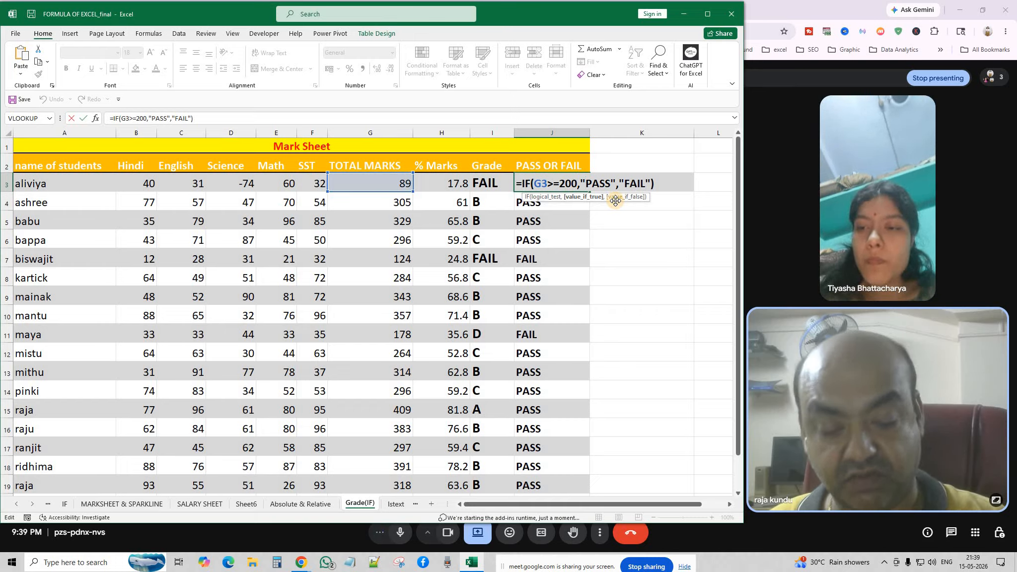
key("BackSpace")
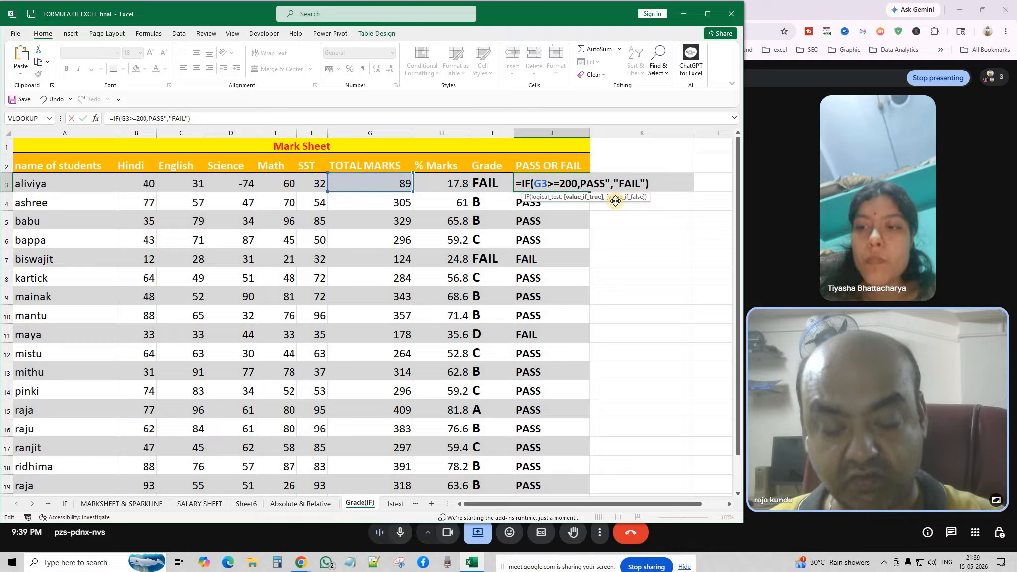
type("\"")
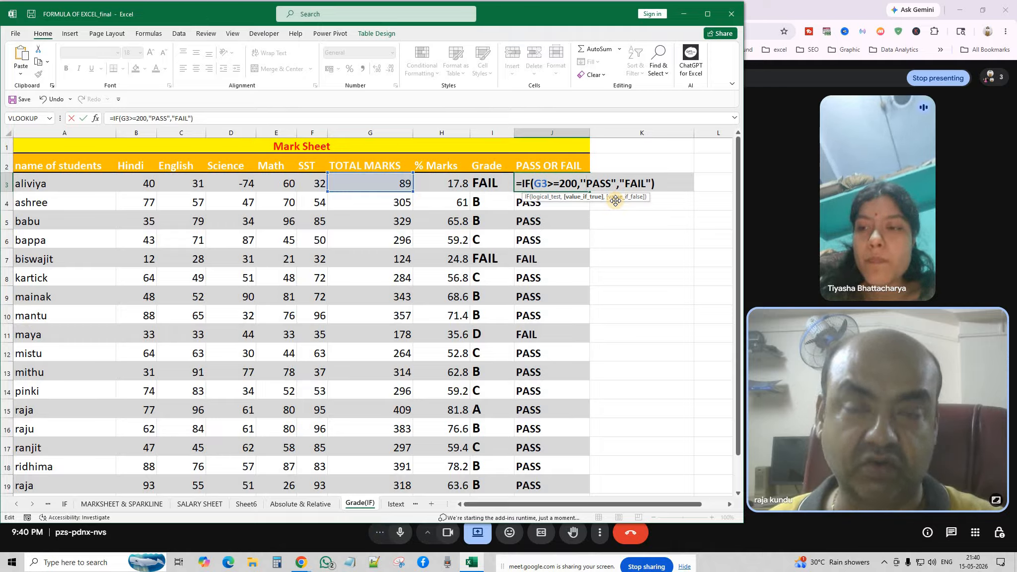
key("Return")
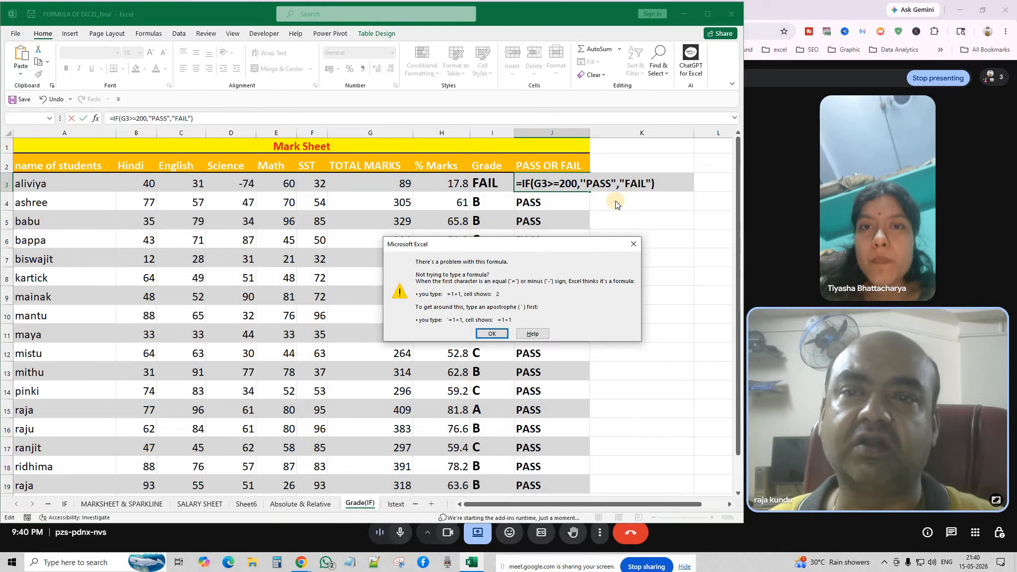
left_click(636, 247)
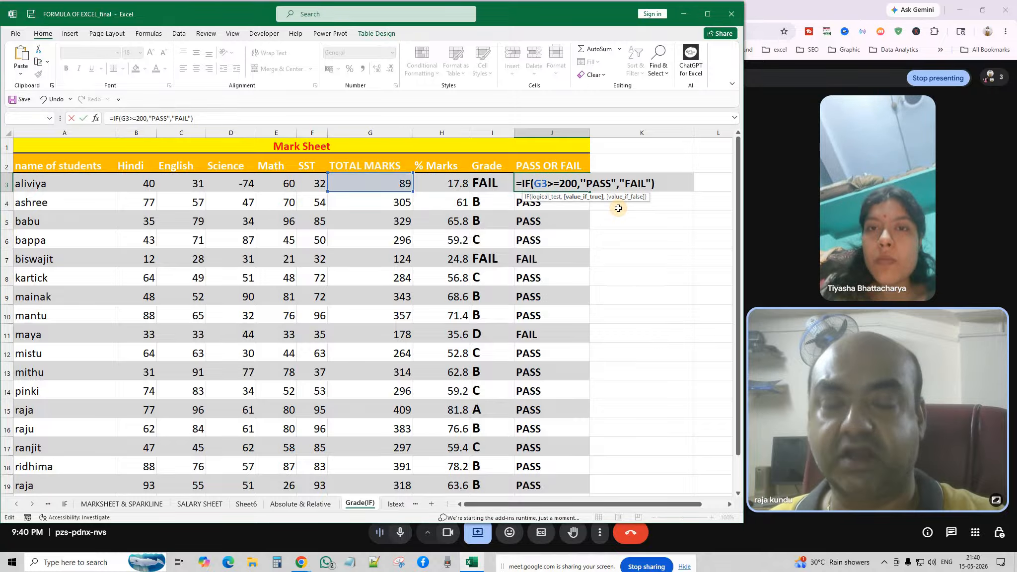
Step: Restore the double quotation mark before PASS in J3, check the formula's arguments, and commit =IF(G3>=200,"PASS","FAIL")
key("BackSpace")
key("BackSpace")
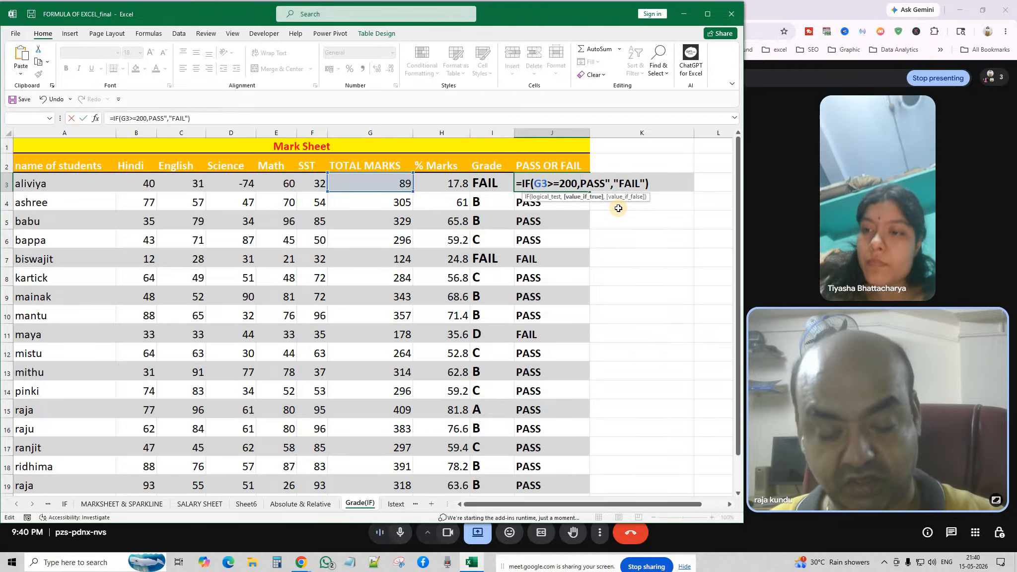
type("\"")
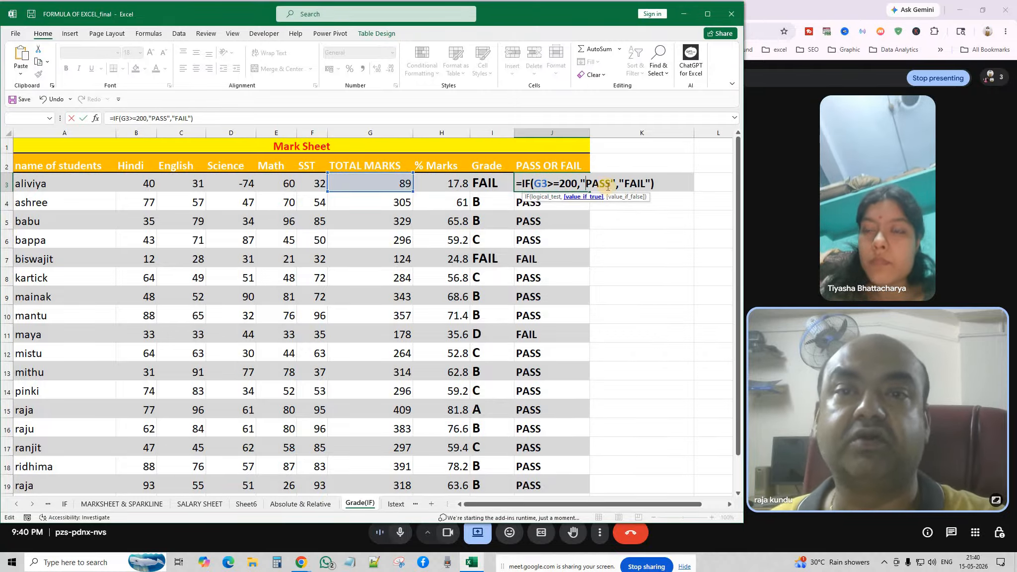
left_click(619, 184)
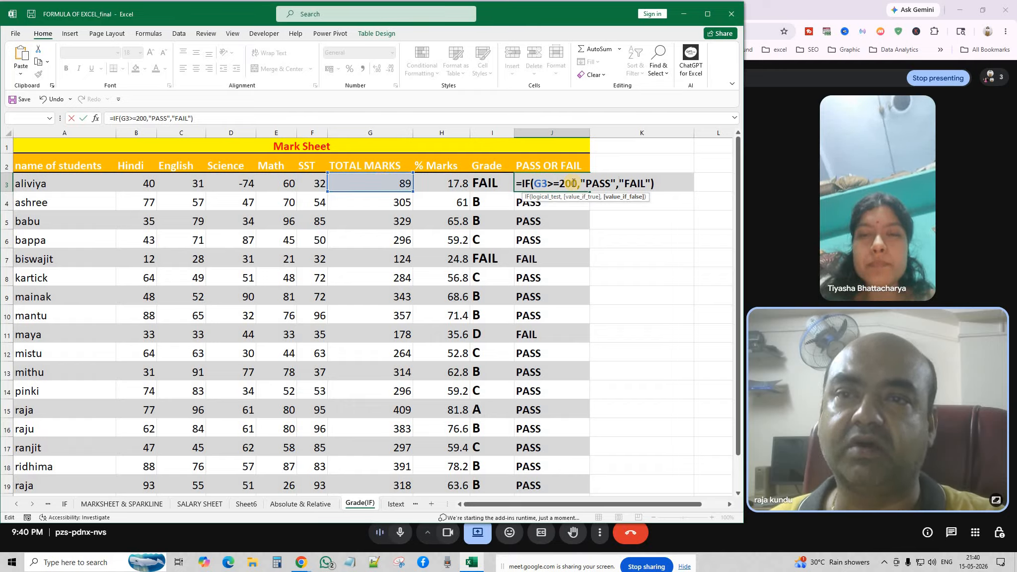
left_click(606, 184)
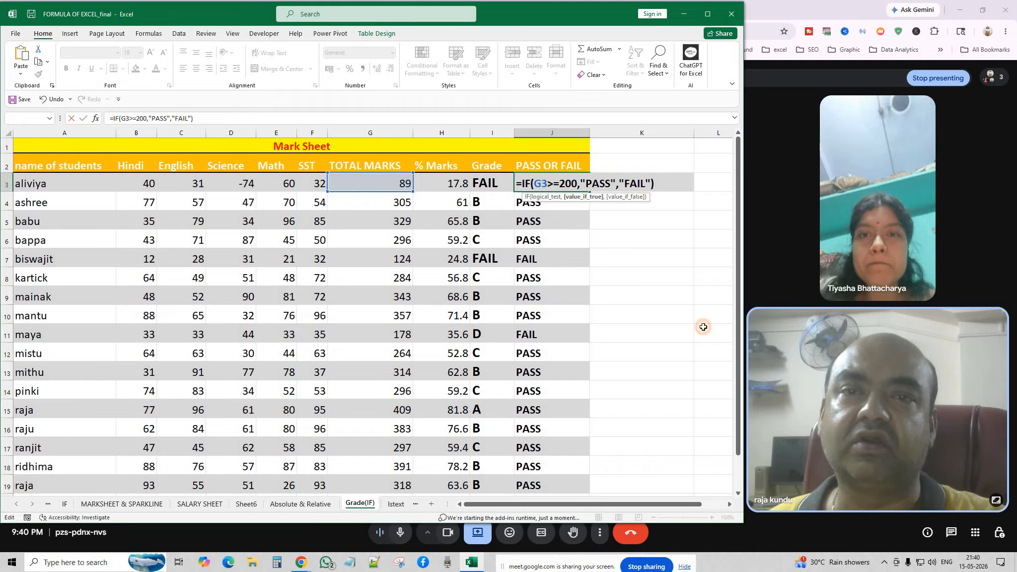
left_click(640, 184)
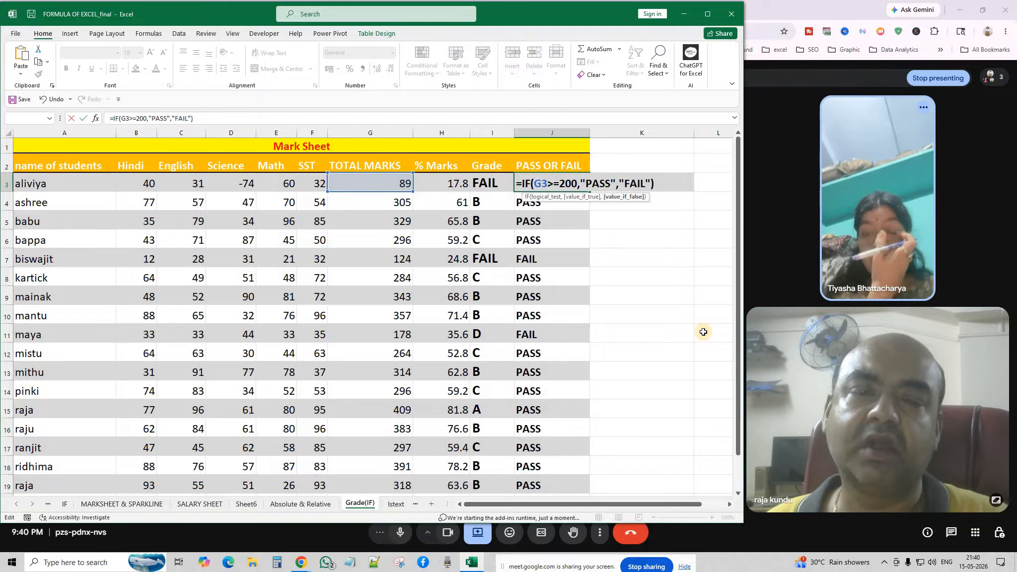
key("Return")
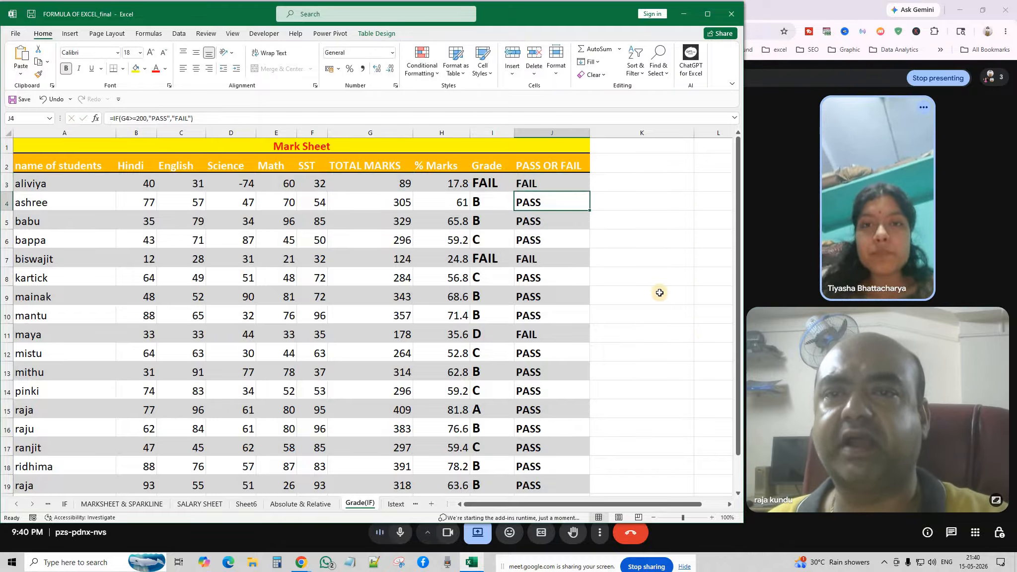
Step: Clear the PASS OR FAIL results below J3 and refill the column with J3's IF formula
left_click_drag(538, 199, 568, 423)
key("Delete")
left_click(641, 241)
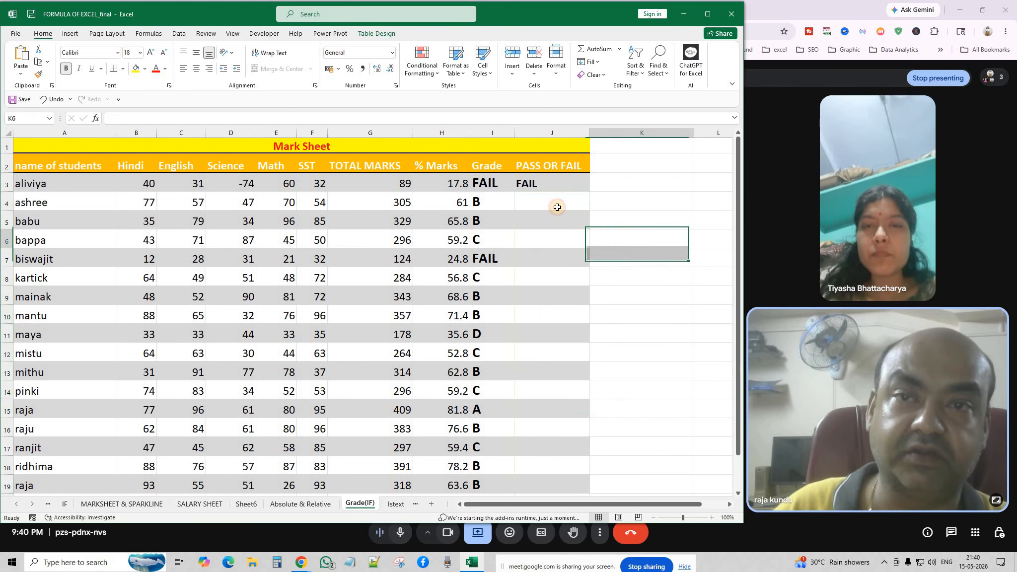
left_click(549, 183)
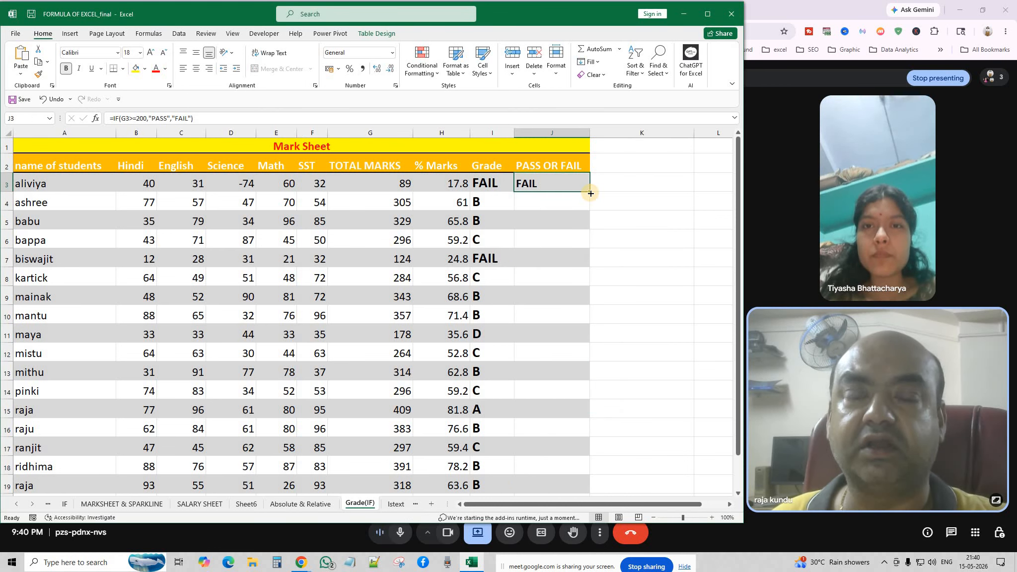
double_click(590, 193)
left_click(640, 258)
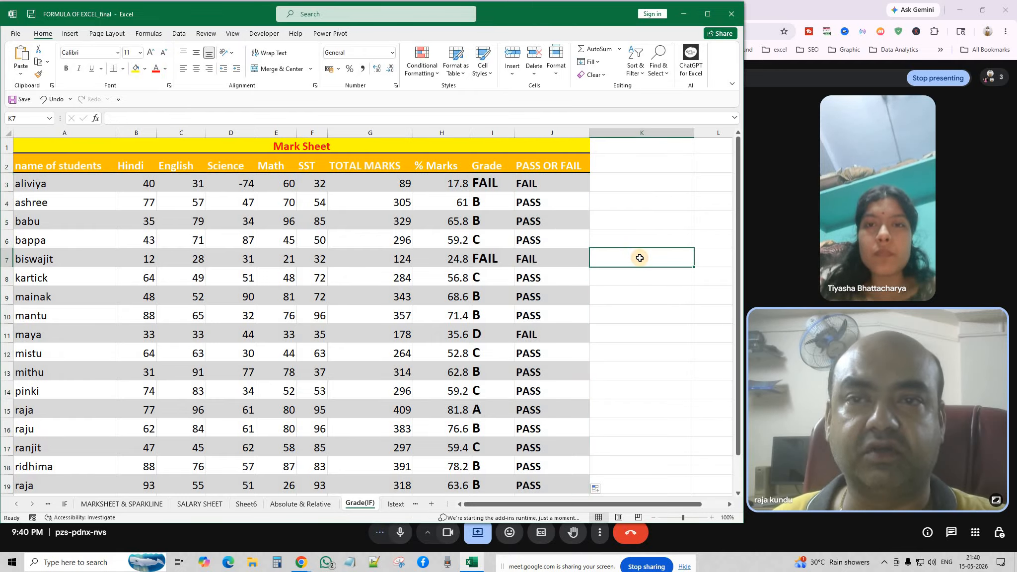
Step: Review the grade formula in I3, the Grade column results, and the percentage in H3 they depend on
left_click(484, 185)
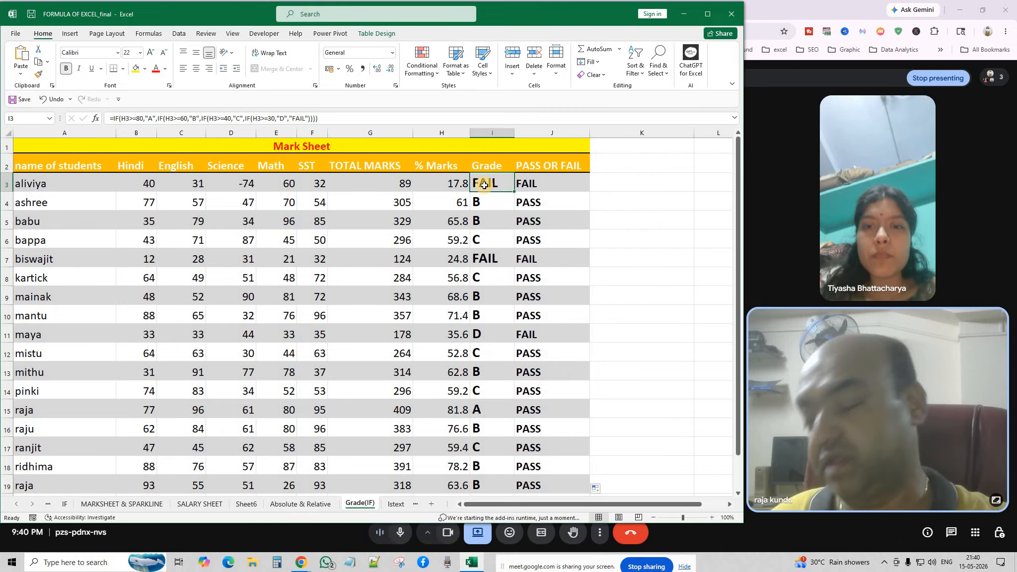
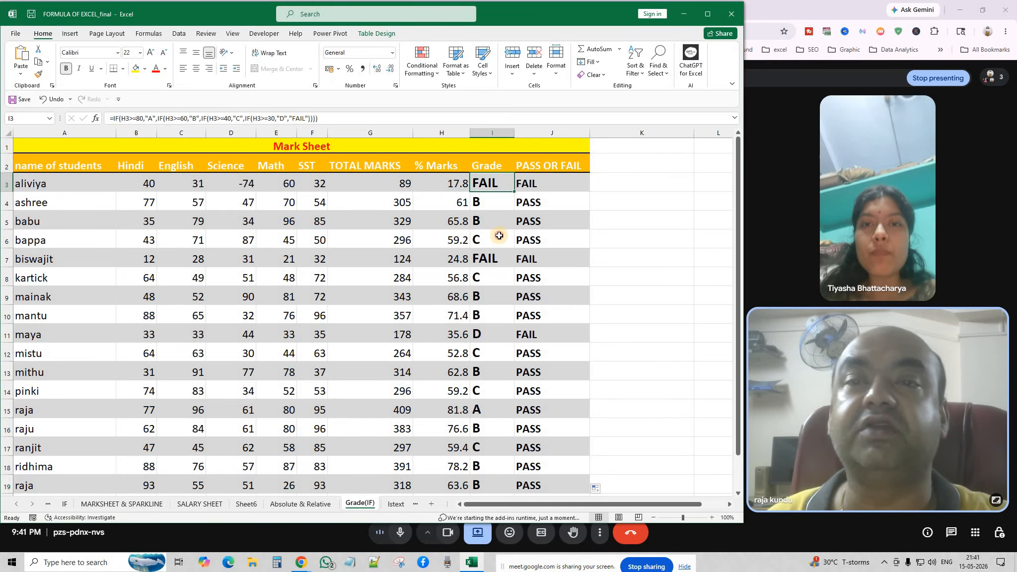
left_click(498, 237)
left_click_drag(497, 184, 505, 484)
left_click(651, 222)
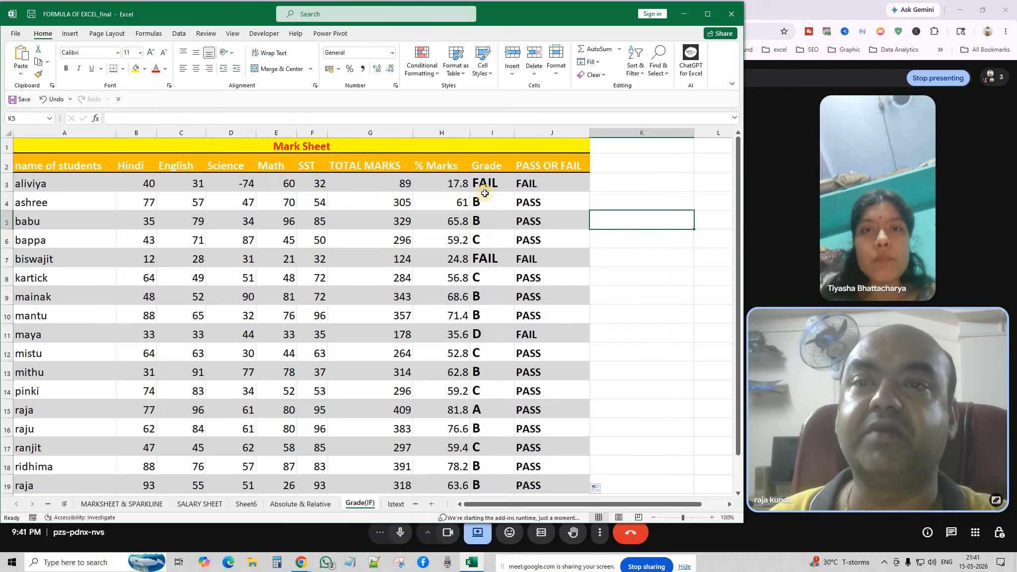
left_click(457, 183)
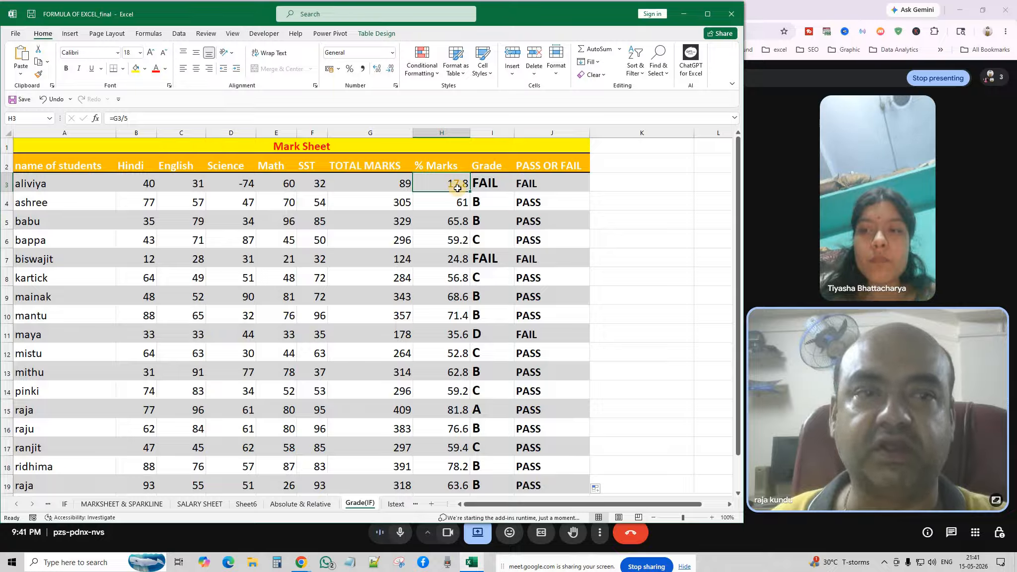
left_click(616, 219)
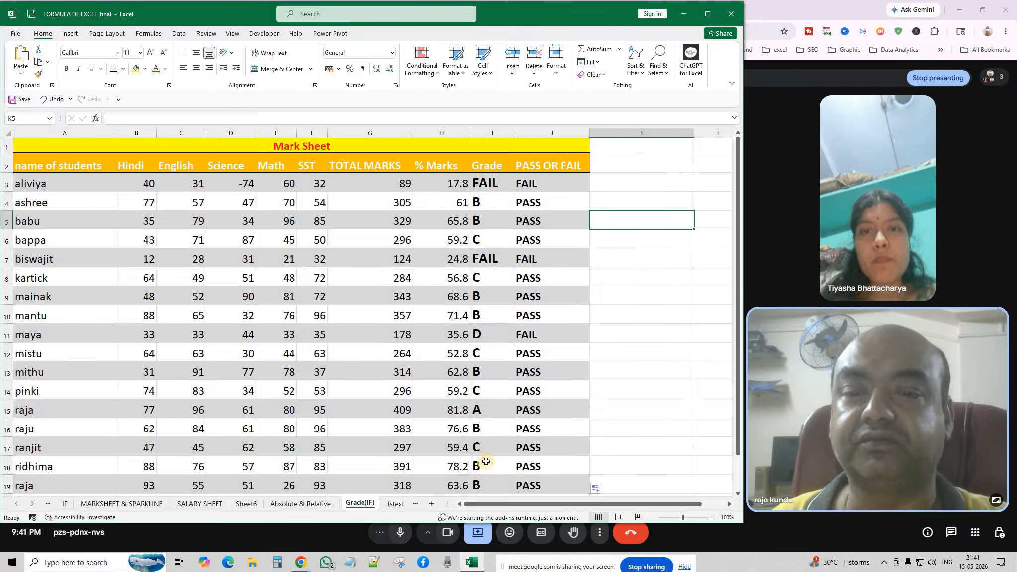
Step: Examine the outer IF of the grade formula in I3: its H3>=80 test, the "A" result and the value-if-false argument
left_click(654, 518)
left_click(599, 278)
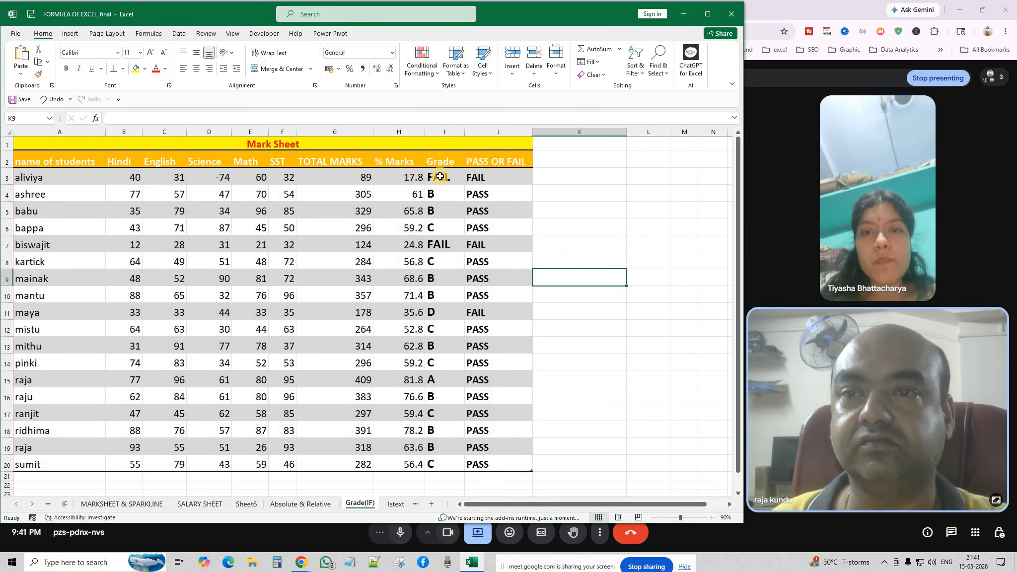
double_click(440, 176)
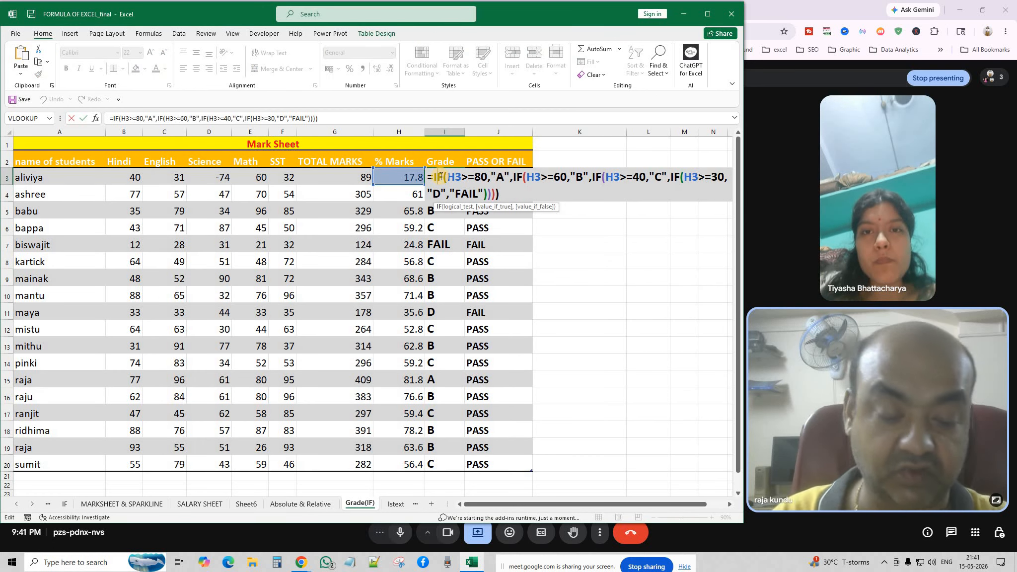
key("Return")
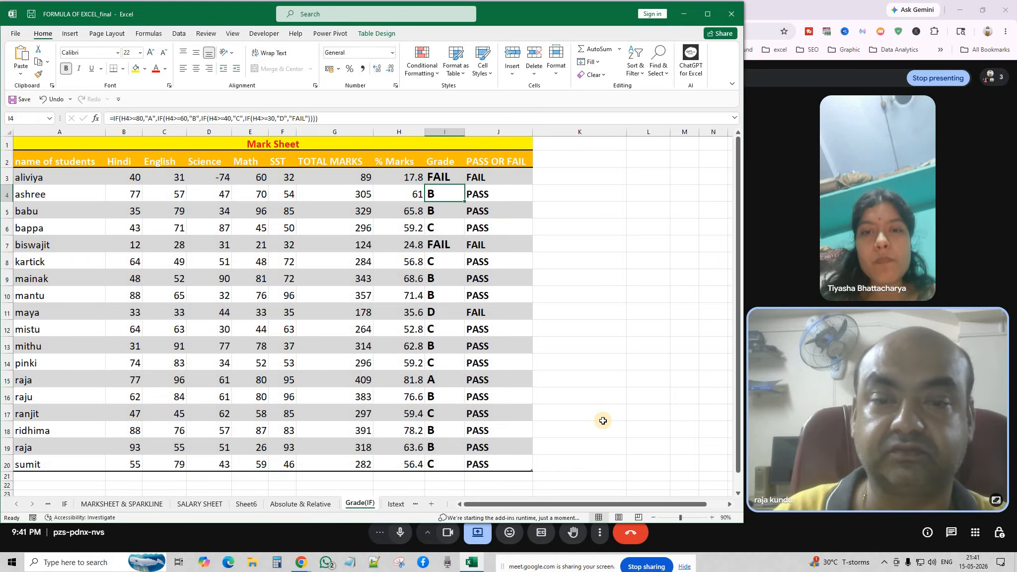
left_click(654, 517)
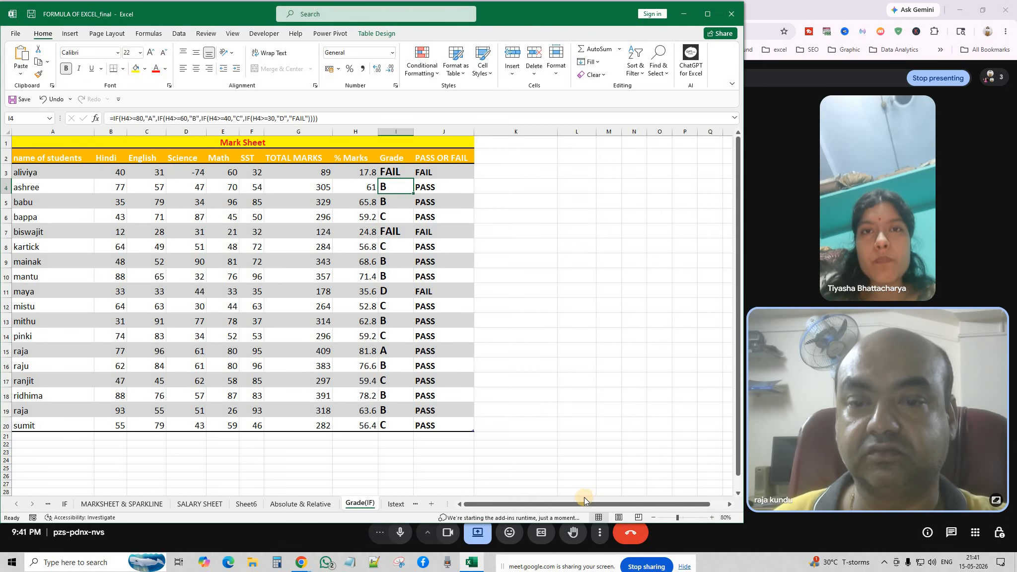
mouse_move(591, 506)
left_mouse_down()
mouse_move(599, 506)
mouse_move(583, 508)
left_mouse_up()
double_click(387, 172)
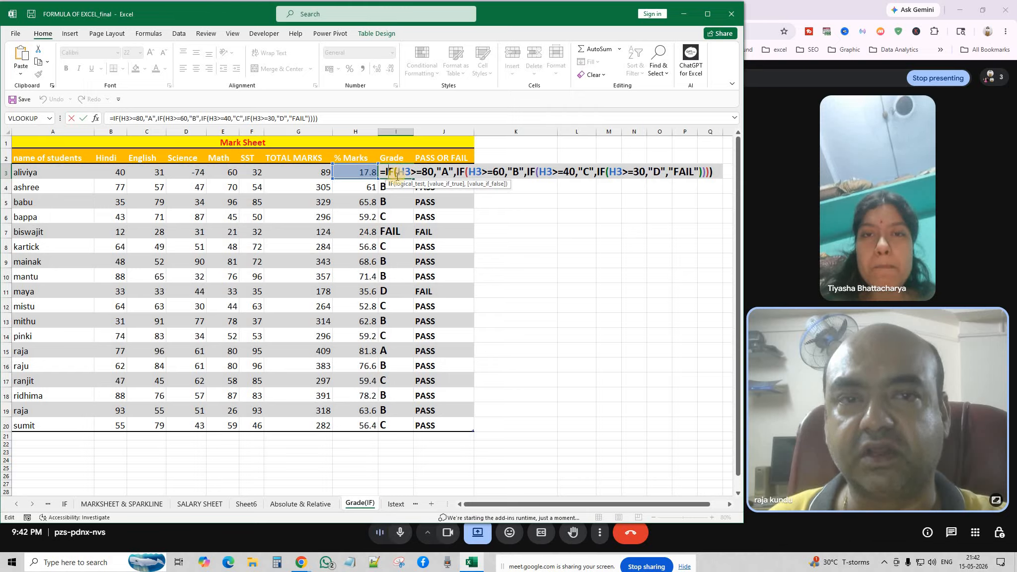
left_click(402, 173)
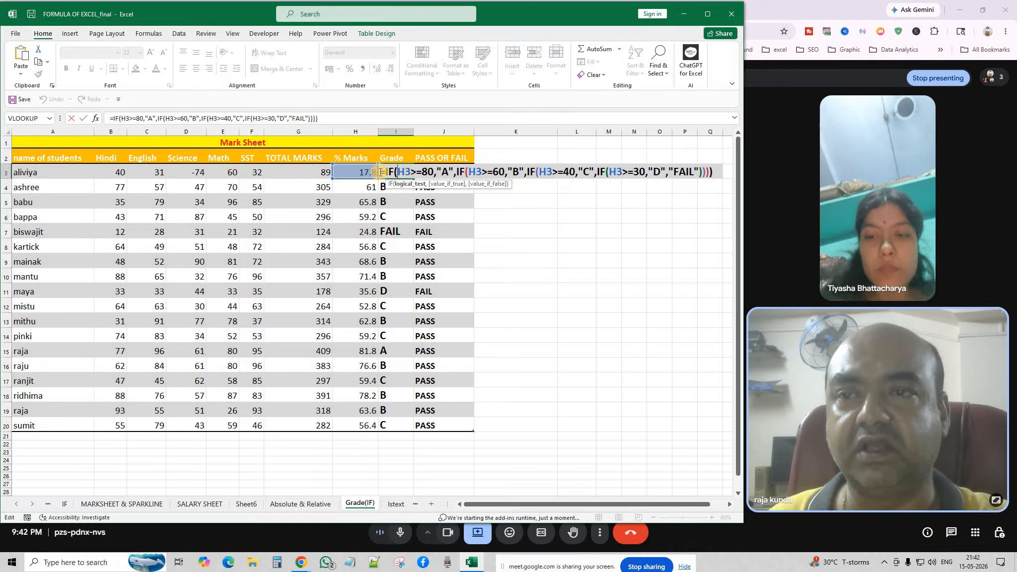
left_click(438, 173)
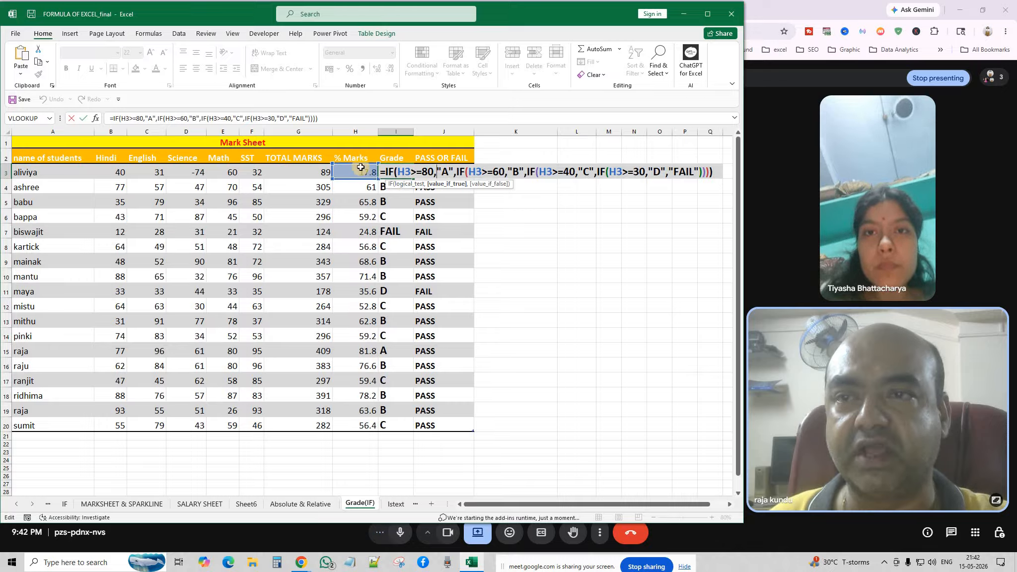
left_click(456, 173)
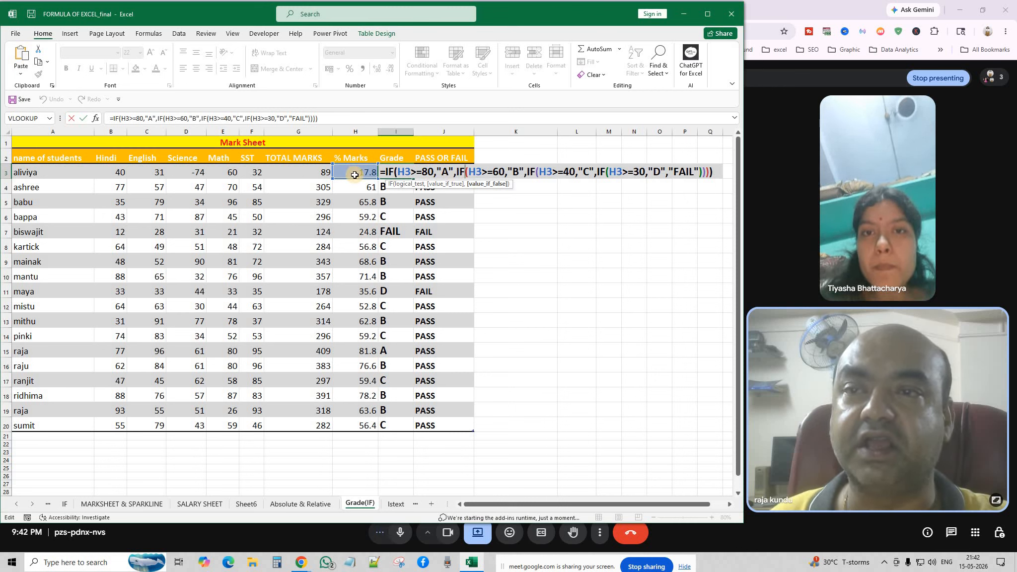
Step: Examine the inner IFs of I3's grade formula: grade B at 60, C at 40, D at 30, and FAIL otherwise
left_click(519, 173)
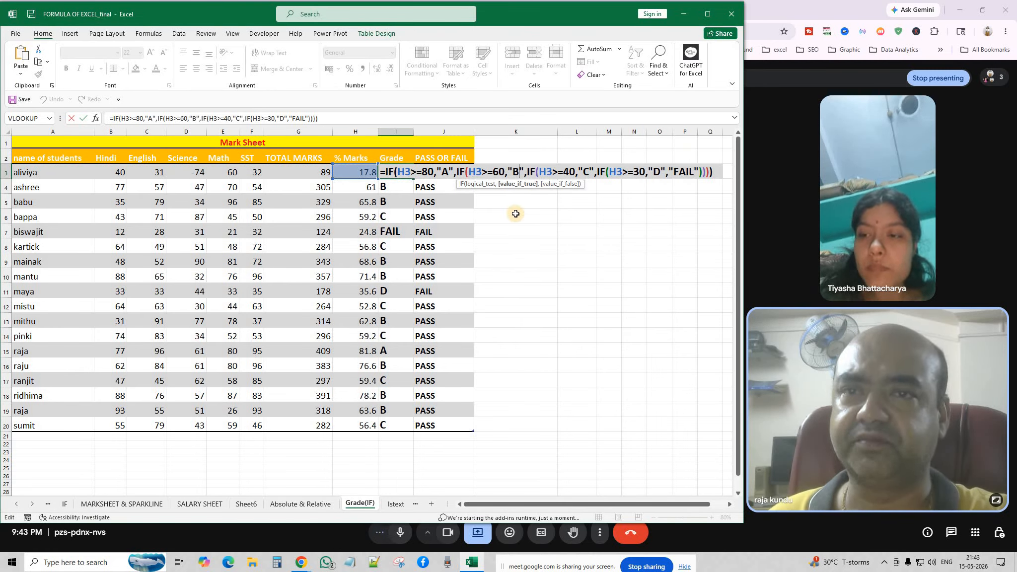
left_click(528, 173)
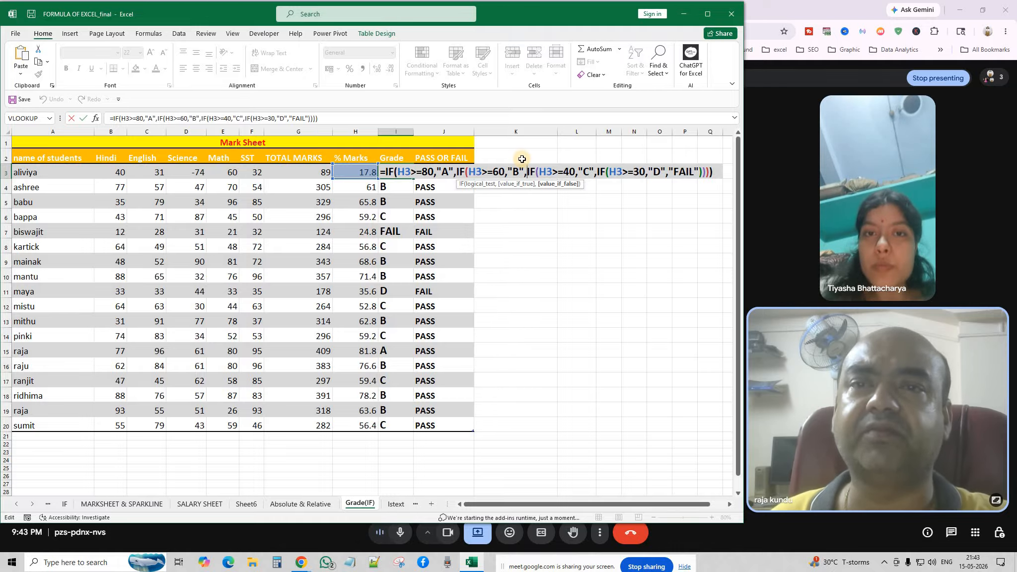
left_click(543, 170)
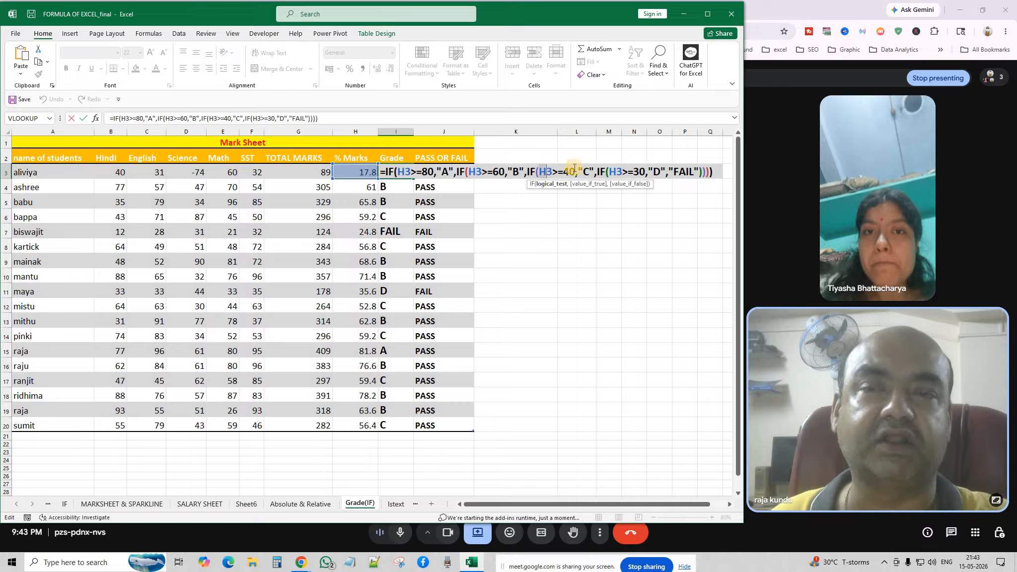
left_click(579, 172)
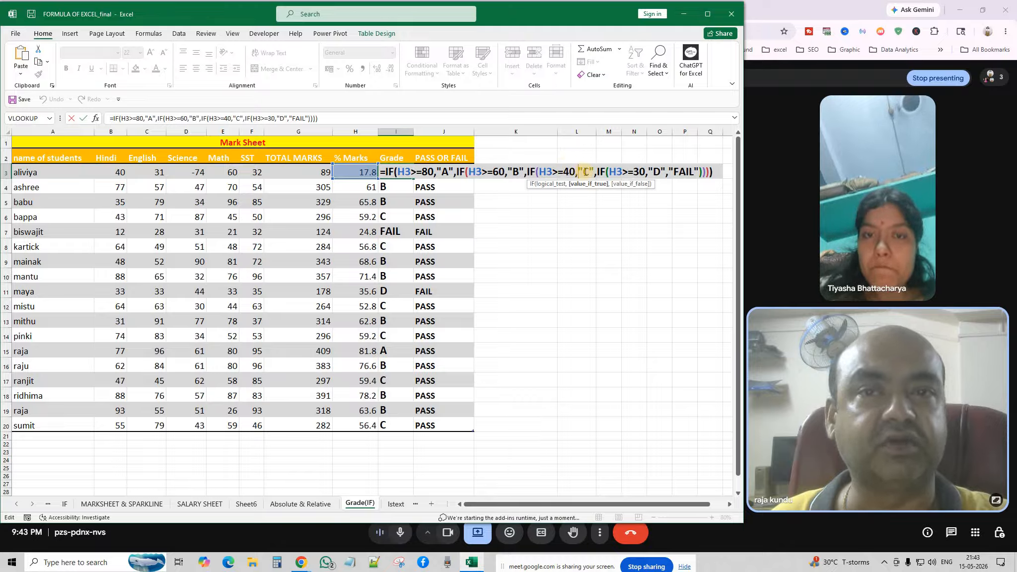
left_click(597, 172)
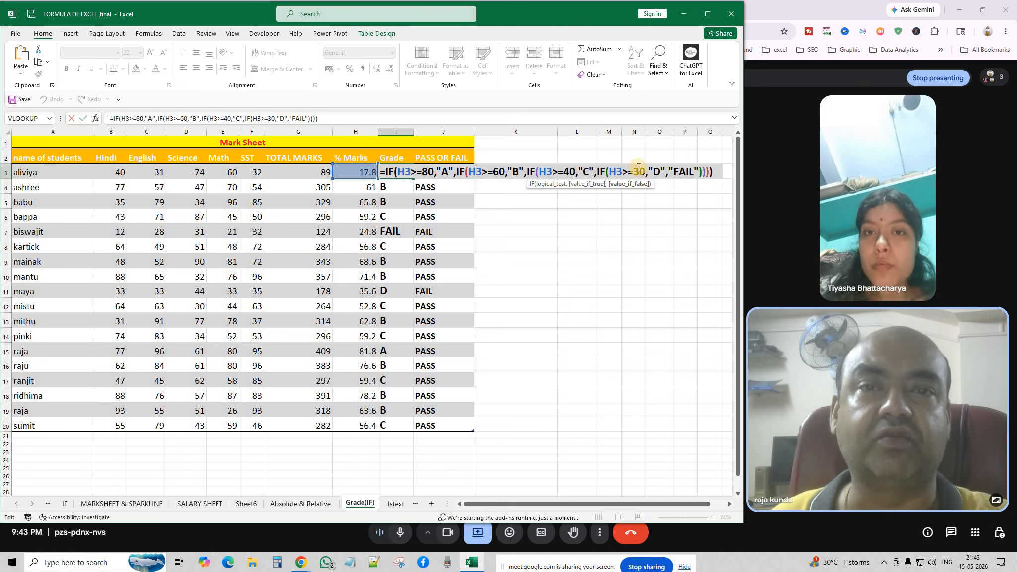
left_click(649, 172)
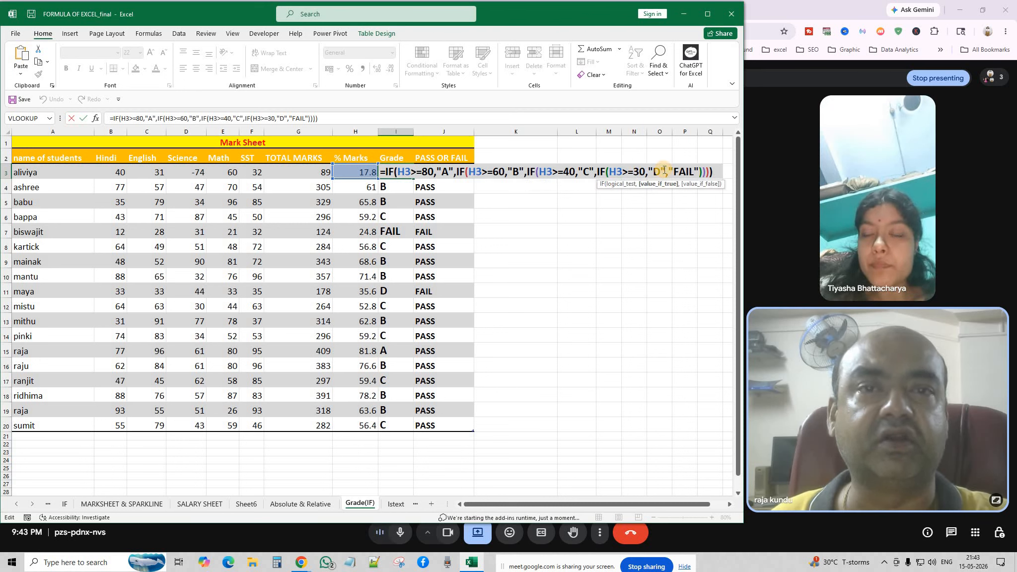
left_click(670, 172)
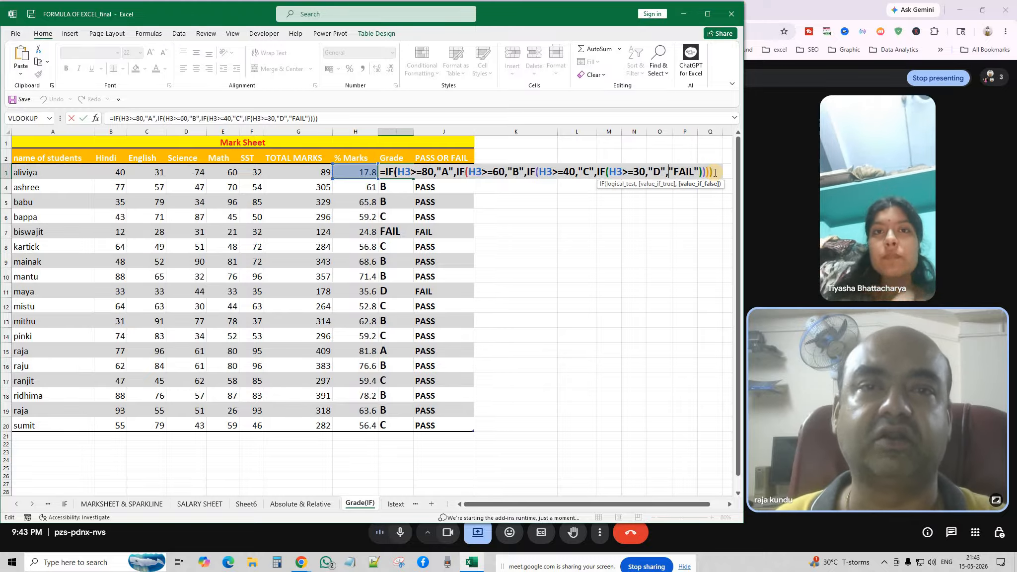
Step: Trace how each nested IF in I3 serves as the previous IF's value-if-false argument, and close the formula
left_click(461, 174)
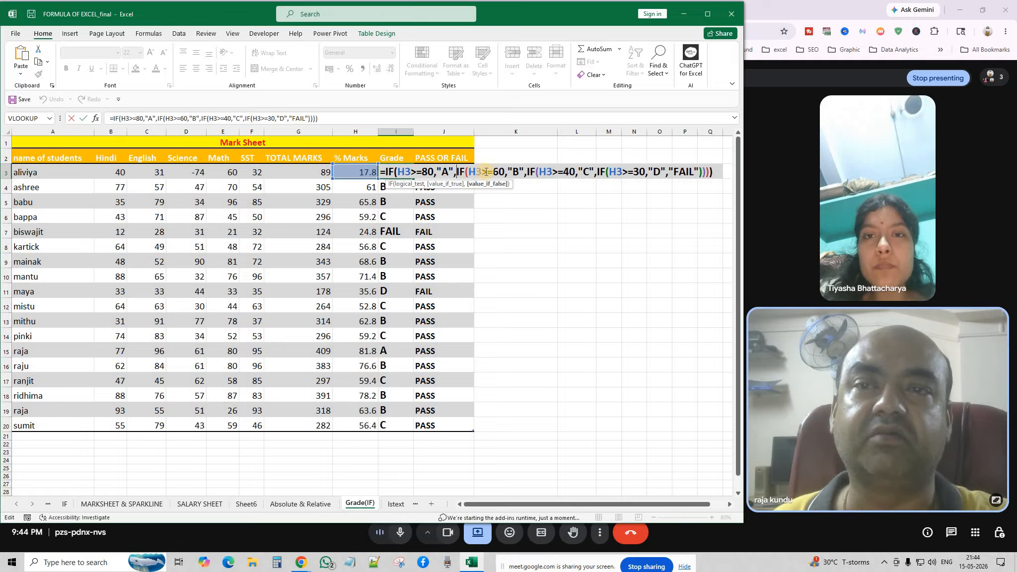
left_click(528, 173)
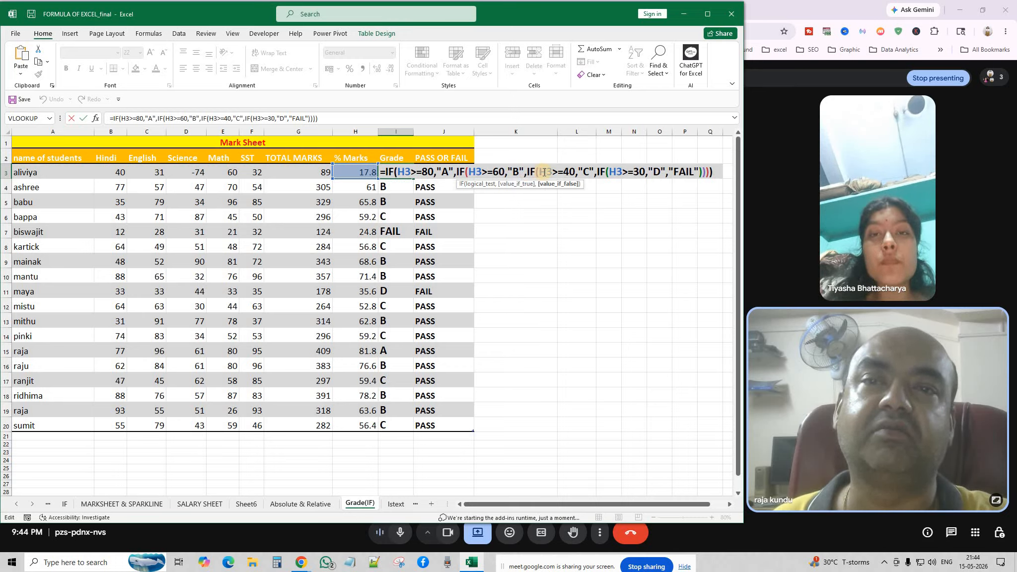
left_click(552, 175)
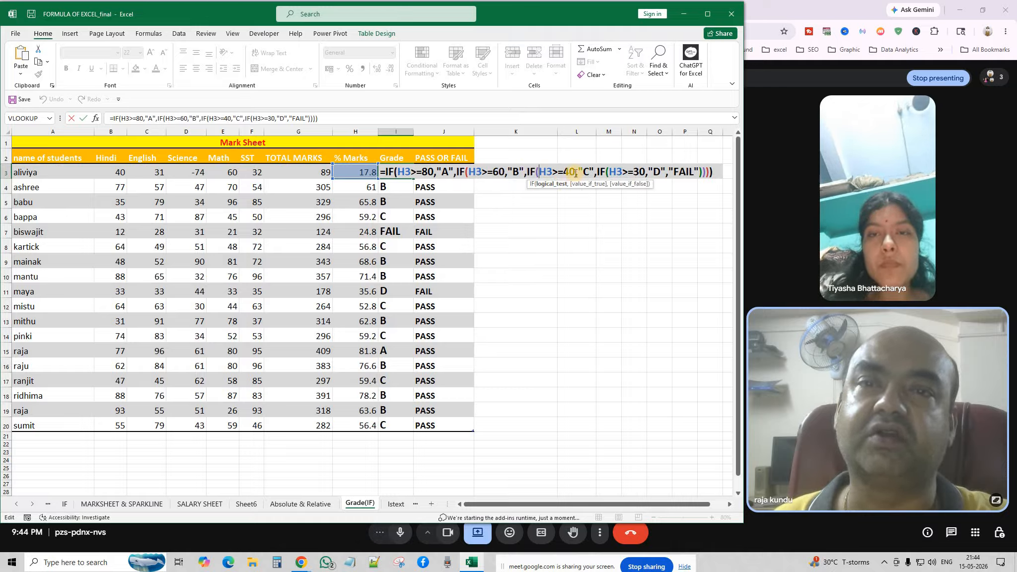
left_click(596, 174)
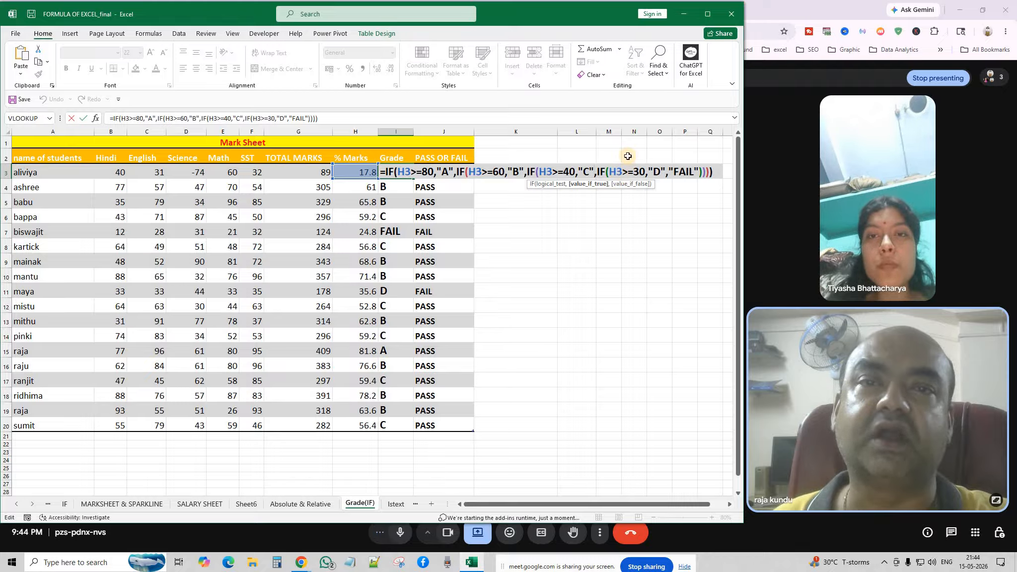
left_click(670, 172)
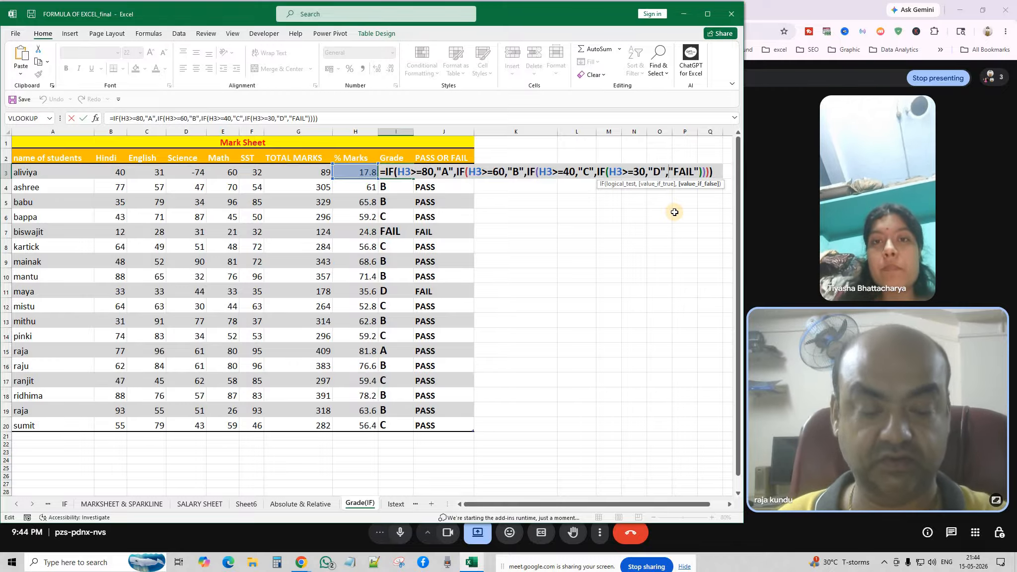
key("Return")
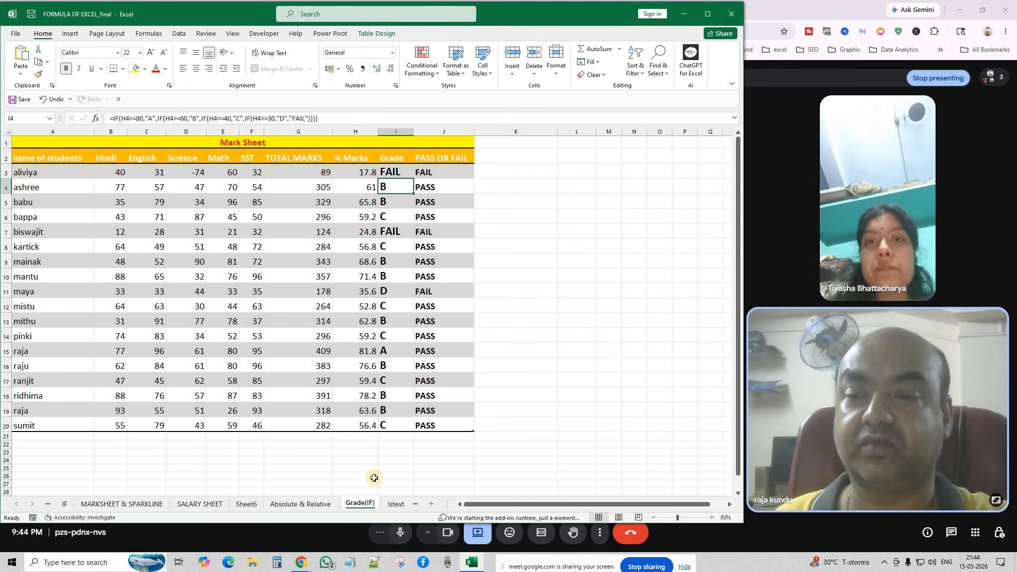
Step: On the SALARY SHEET worksheet, clear all contents and formatting from A15:N23, removing the small percentage tables below the salary data
left_click(207, 505)
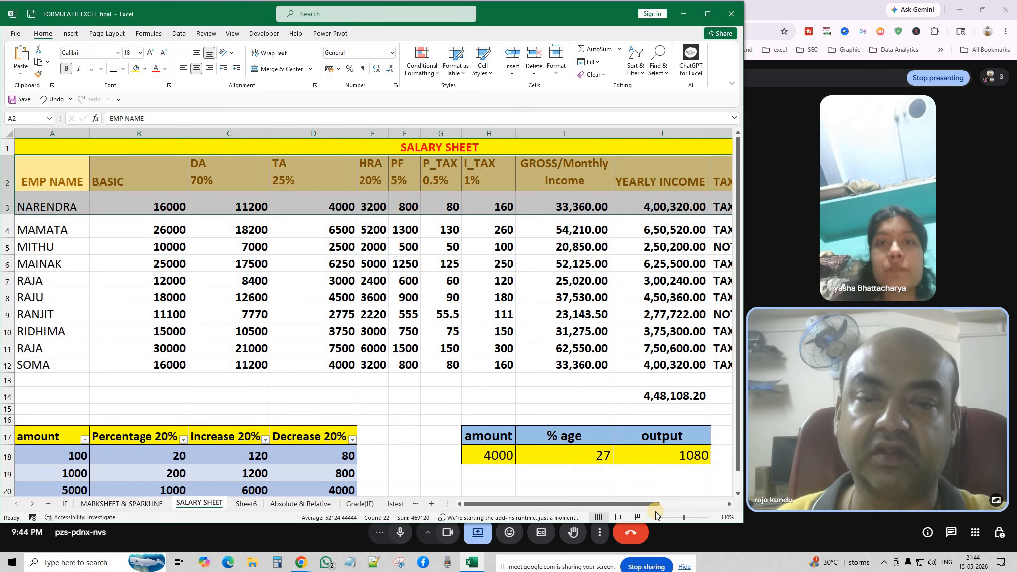
scroll(284, 398, "down", 2)
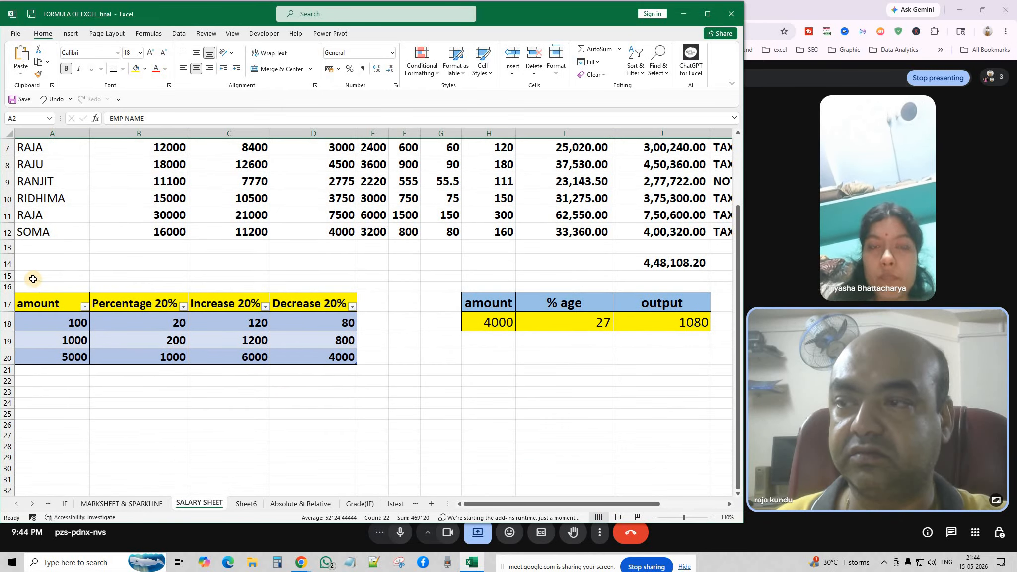
left_click_drag(30, 274, 661, 393)
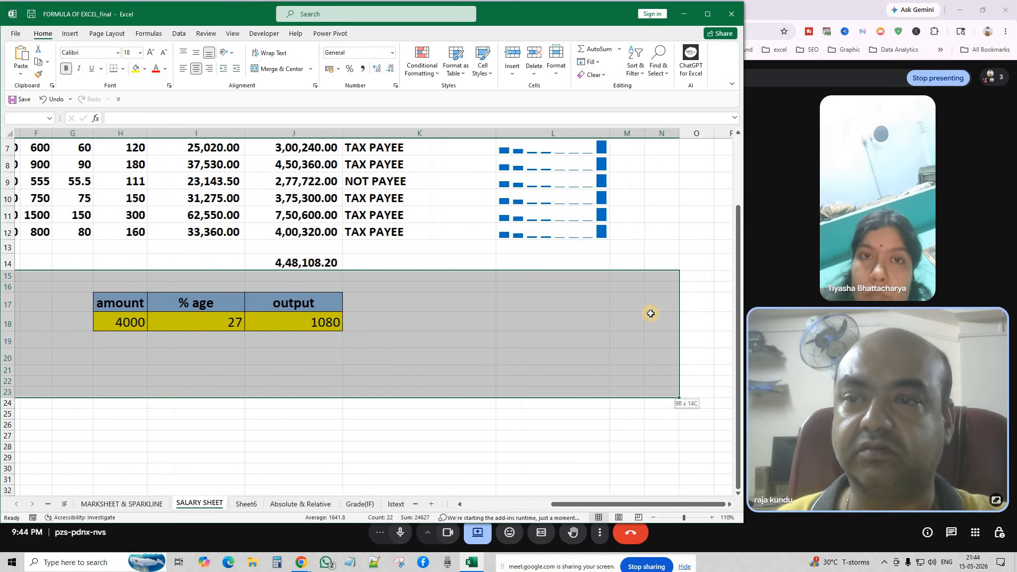
left_click(583, 79)
left_click(602, 88)
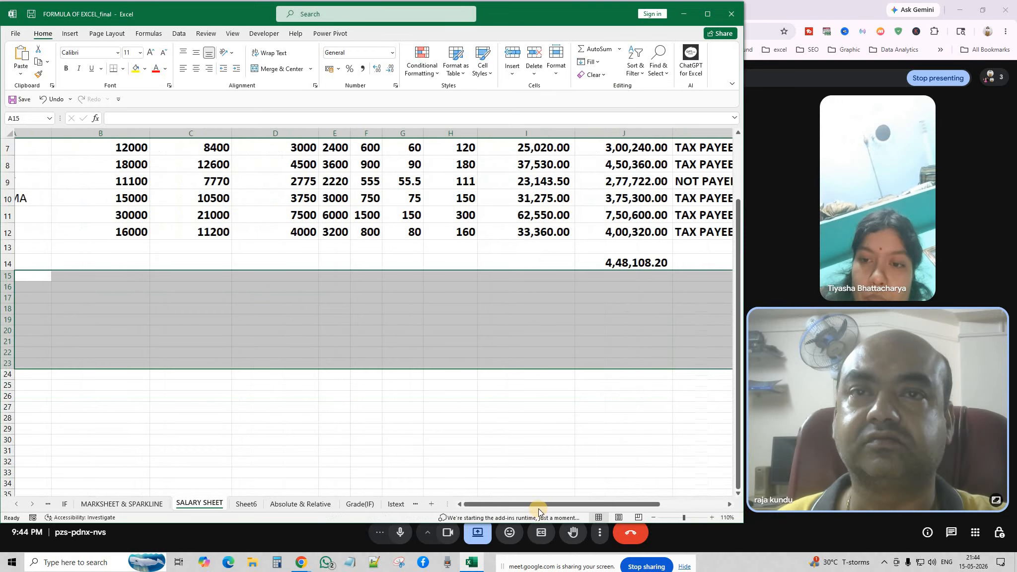
left_click_drag(545, 505, 611, 388)
scroll(624, 361, "up", 2)
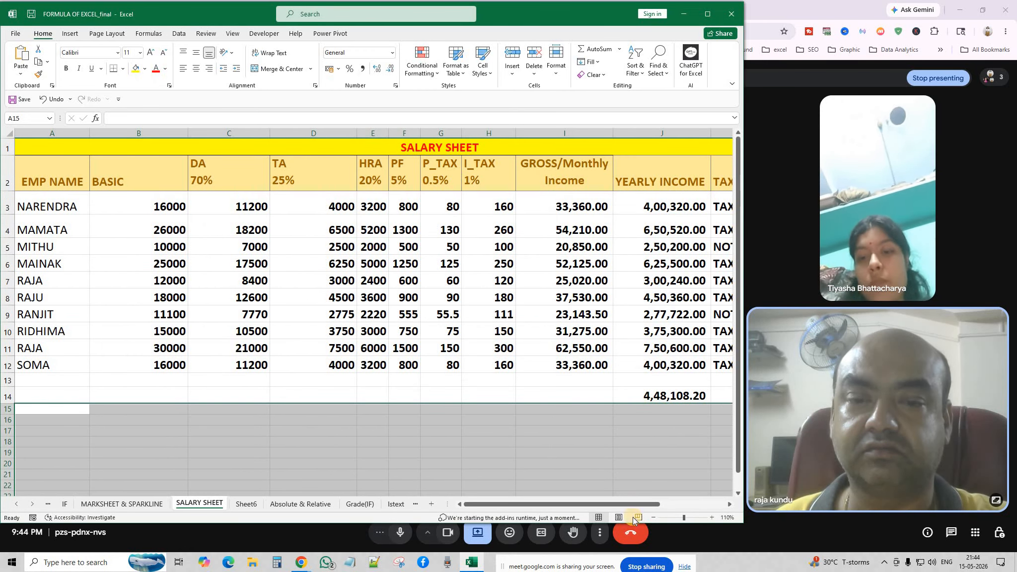
Step: Clear everything from column L of the salary sheet, removing the SparkLines heading and its sparklines
left_click(656, 518)
left_click(656, 518)
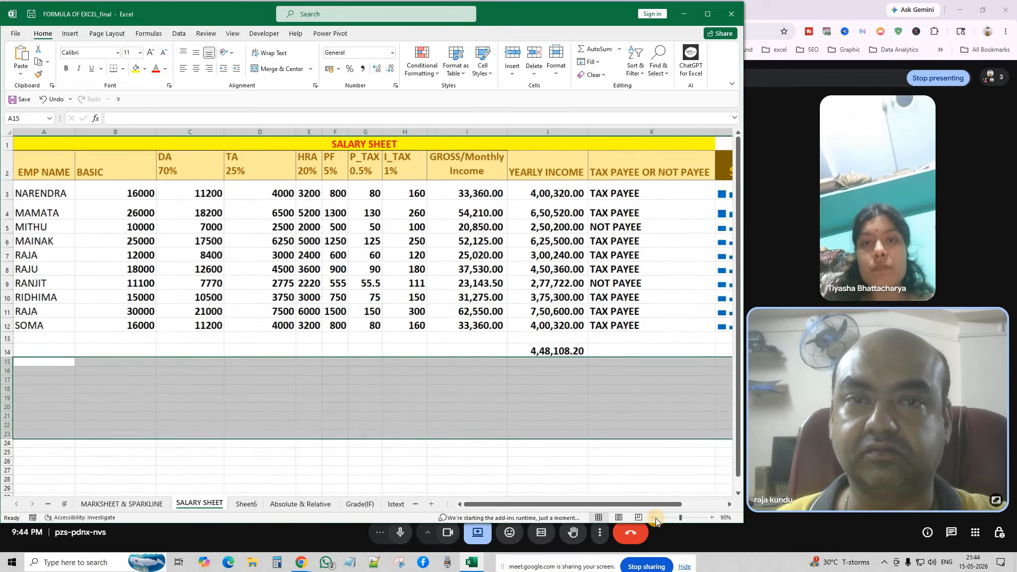
left_click(656, 518)
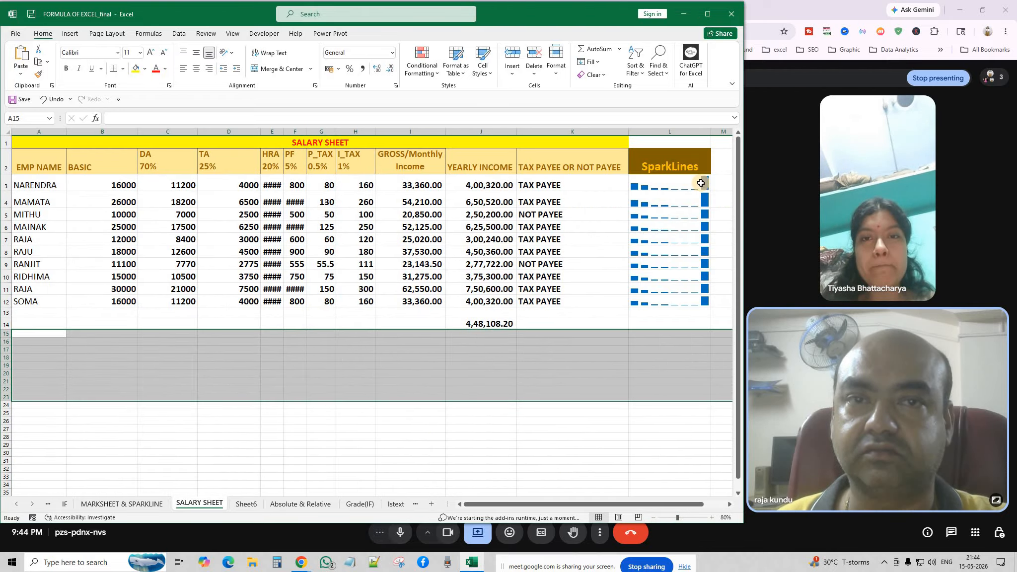
left_click(683, 129)
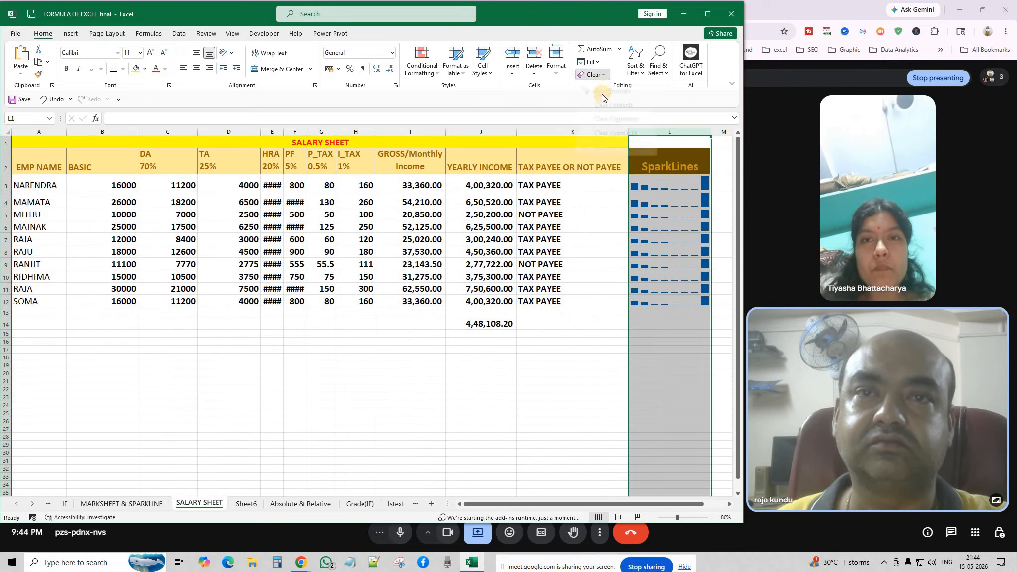
left_click(594, 74)
left_click(603, 89)
Step: Delete the value in J14 below the YEARLY INCOME column
left_click(469, 322)
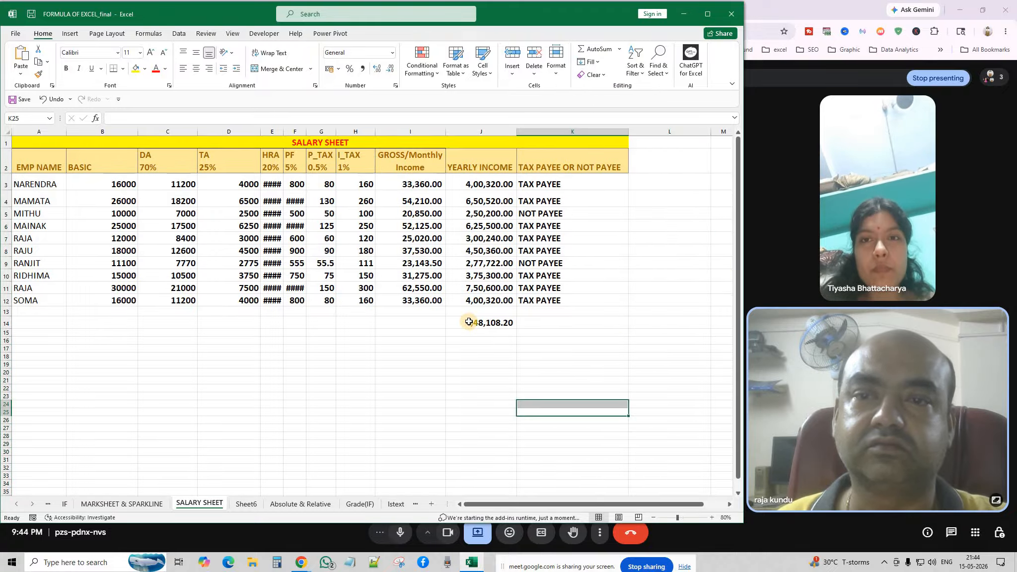
key("Delete")
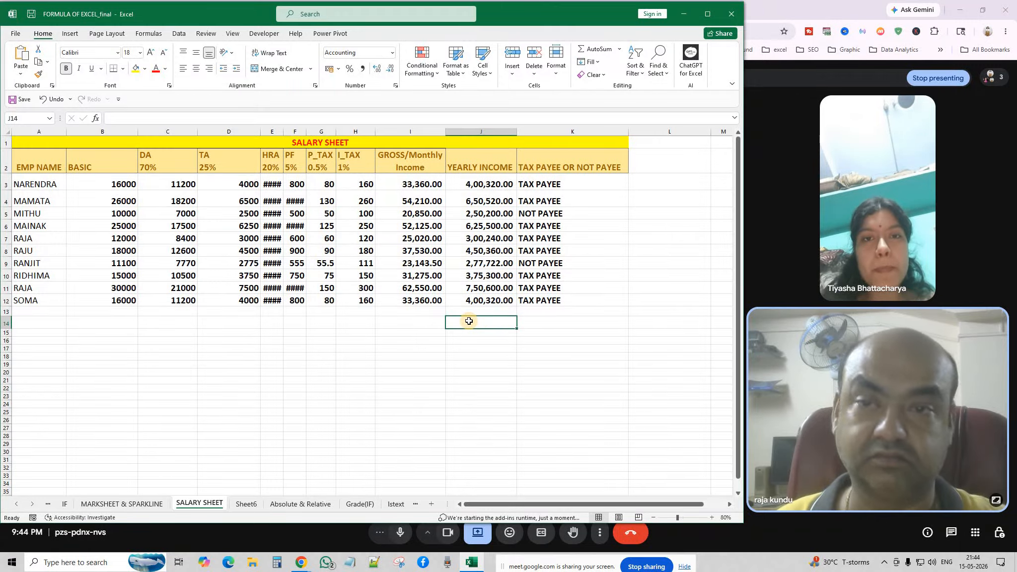
left_click(459, 421)
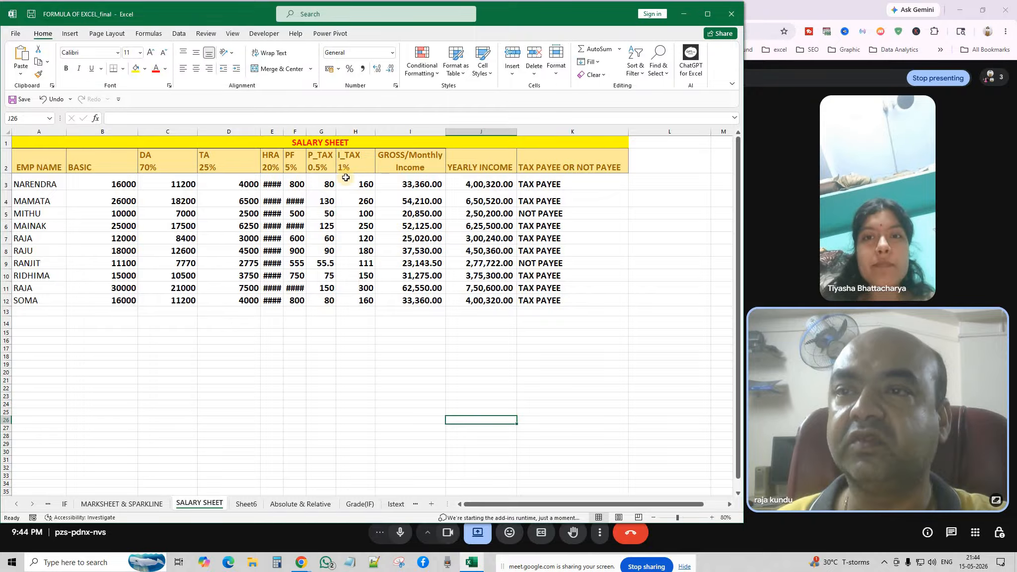
Step: AutoFit the width of the HRA column in the salary sheet
double_click(283, 131)
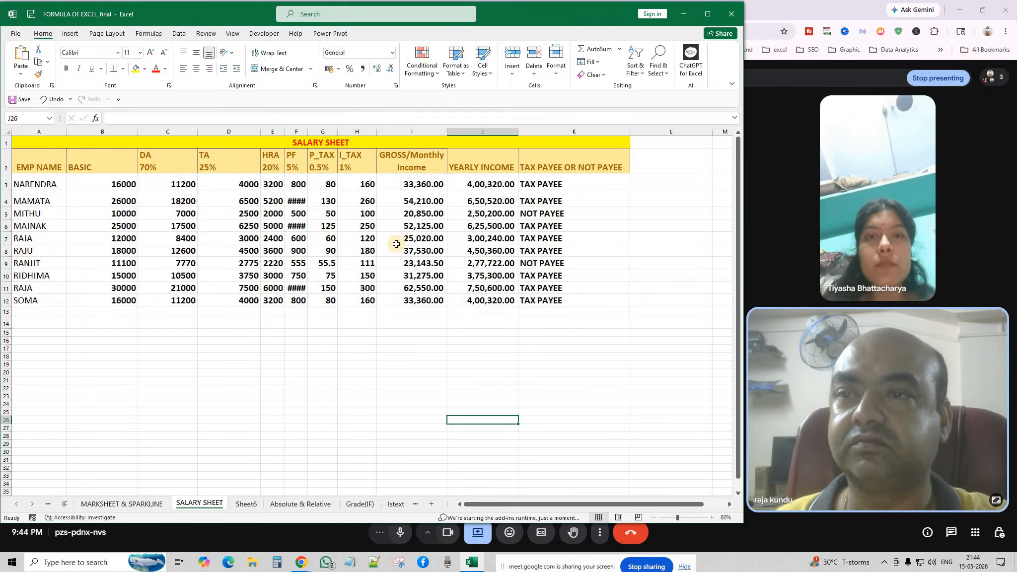
left_click(713, 518)
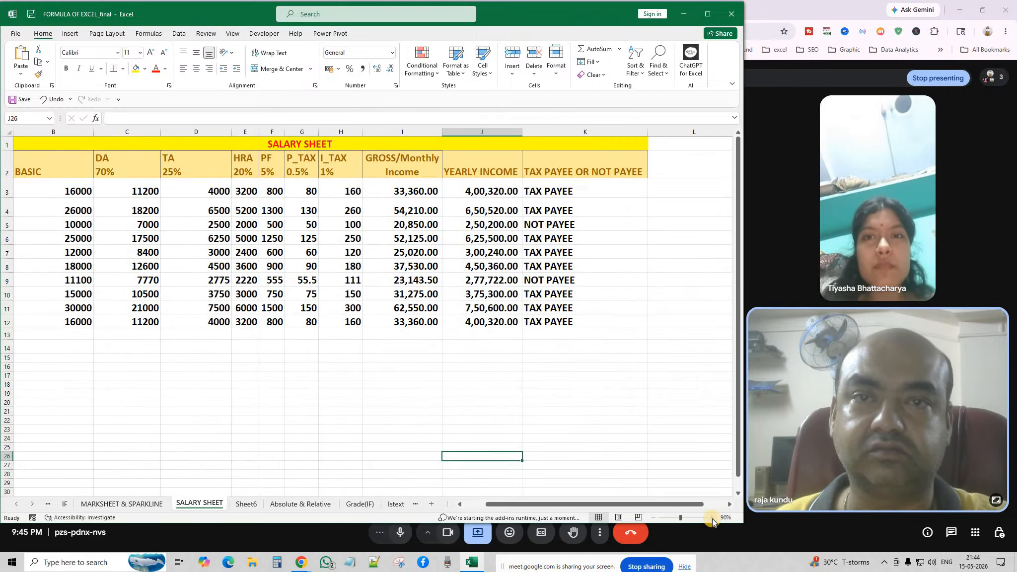
left_click_drag(593, 503, 560, 505)
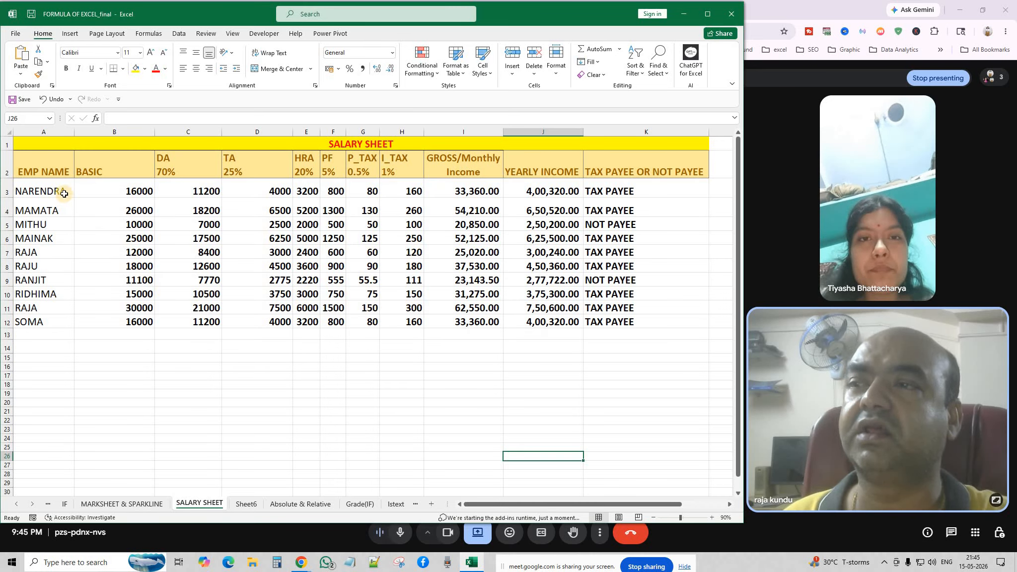
Step: Examine the employee names and the row 2 headings from BASIC through TAX PAYEE OR NOT PAYEE on the salary sheet
left_click_drag(59, 193, 50, 322)
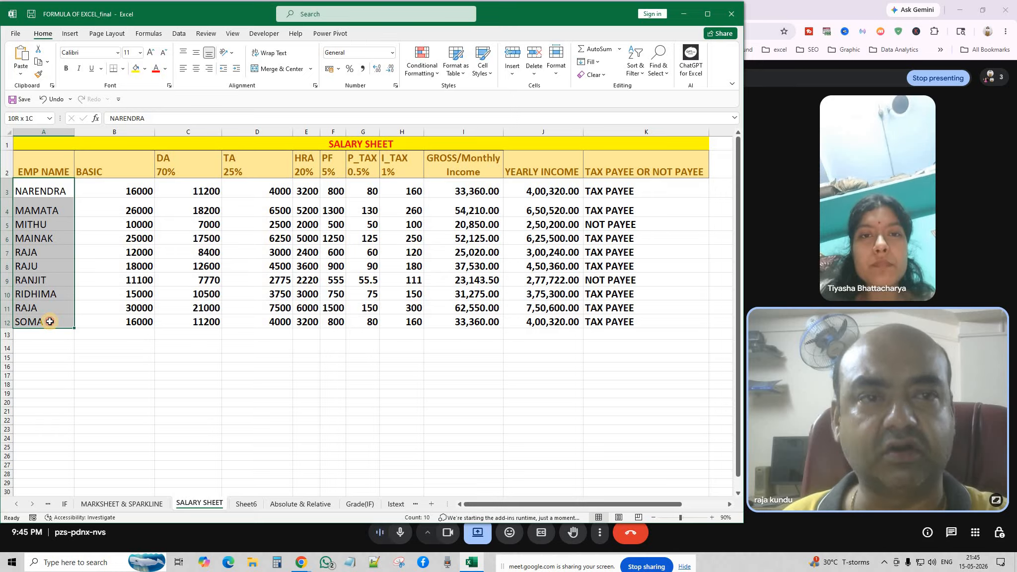
left_click(145, 370)
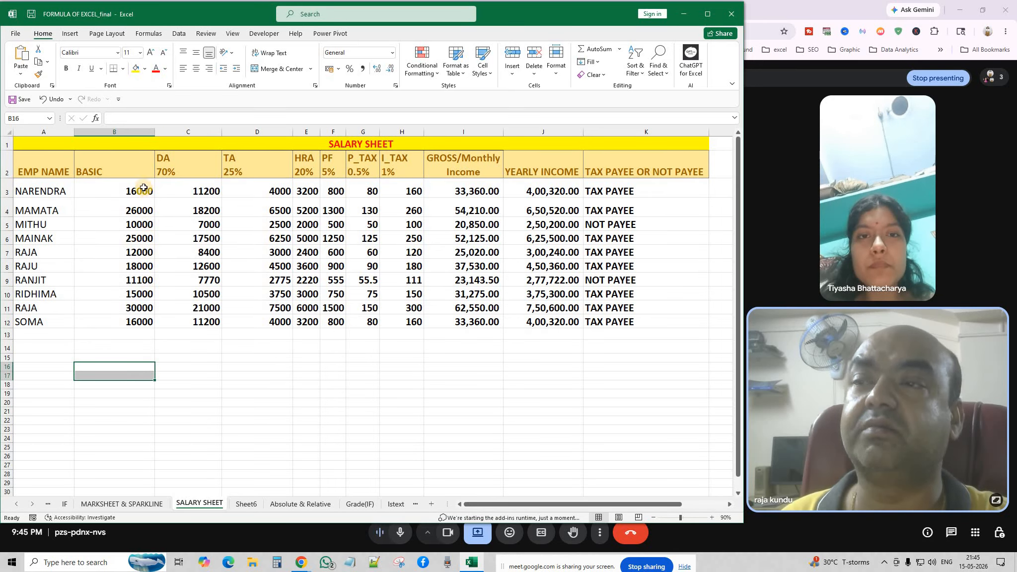
left_click(104, 176)
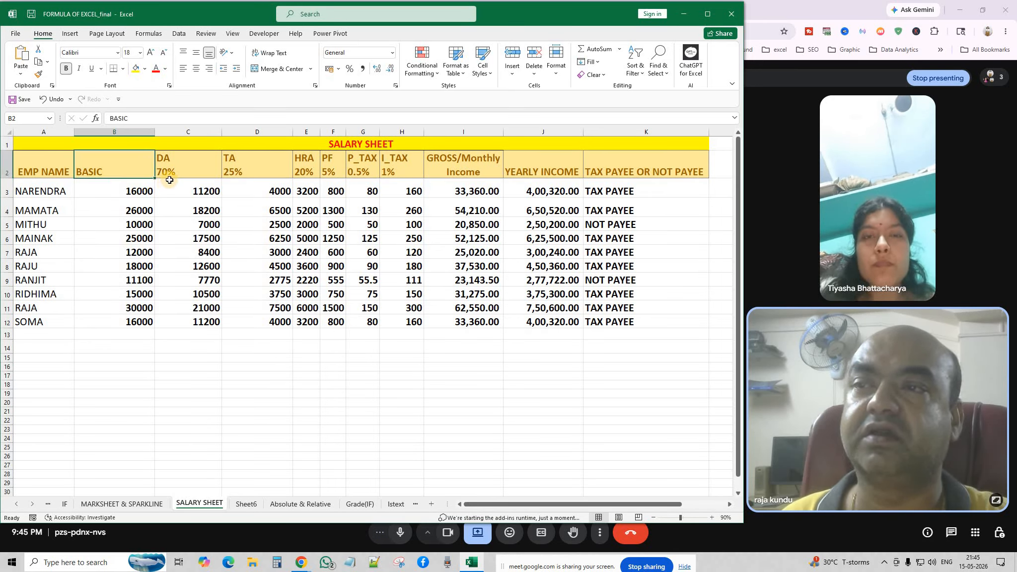
left_click(188, 167)
left_click(253, 165)
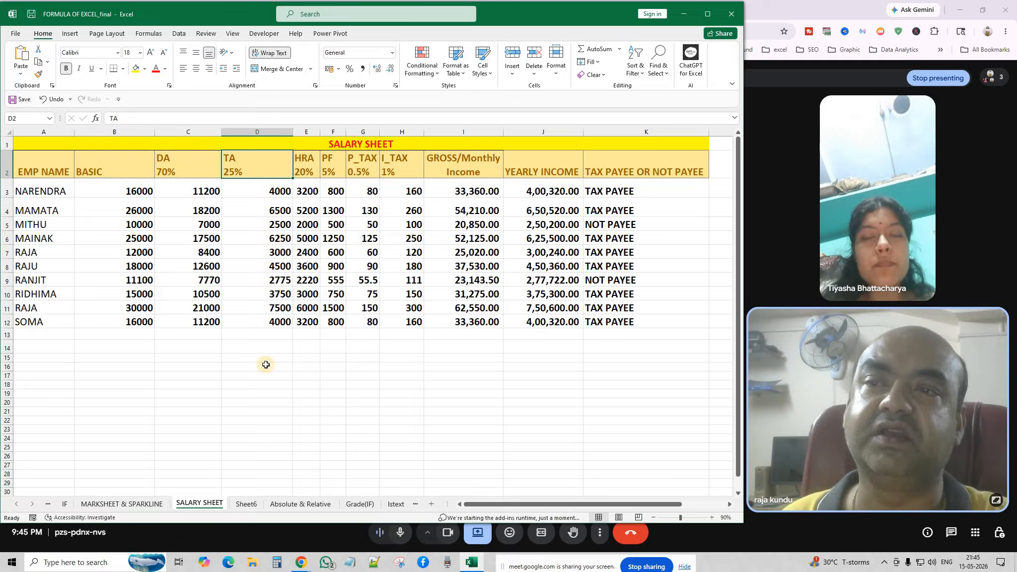
left_click(304, 167)
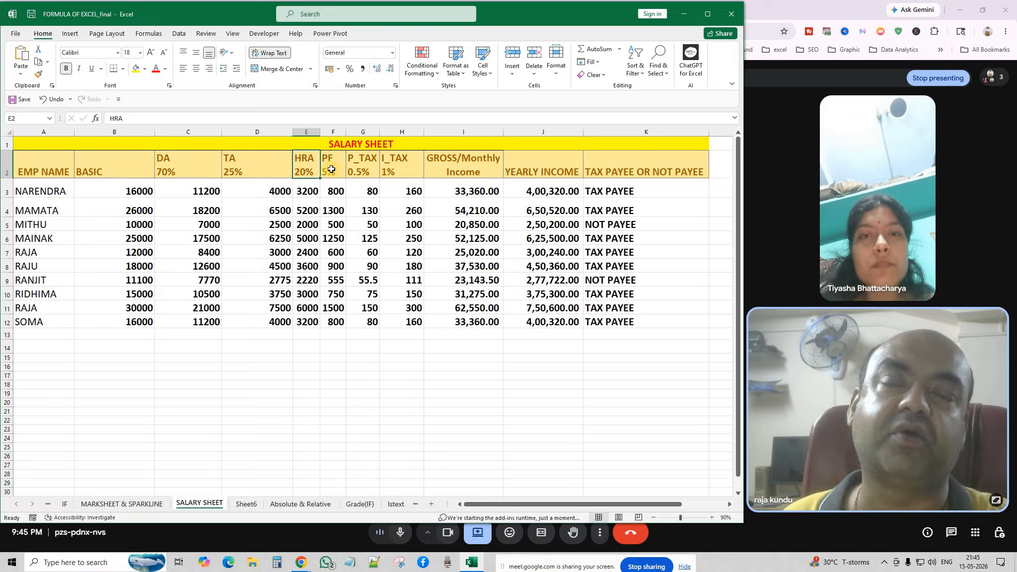
left_click(331, 170)
left_click(362, 172)
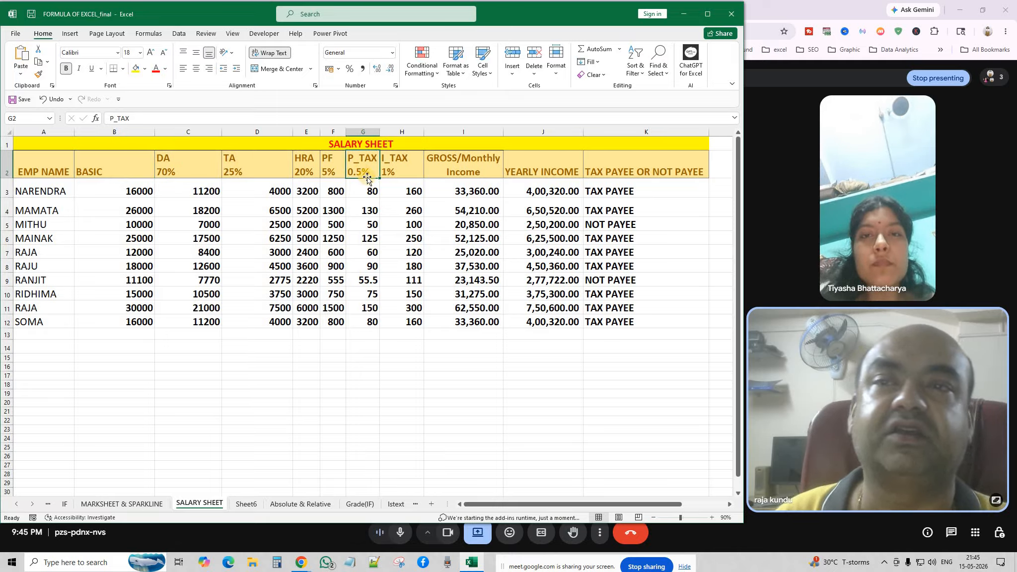
left_click(393, 167)
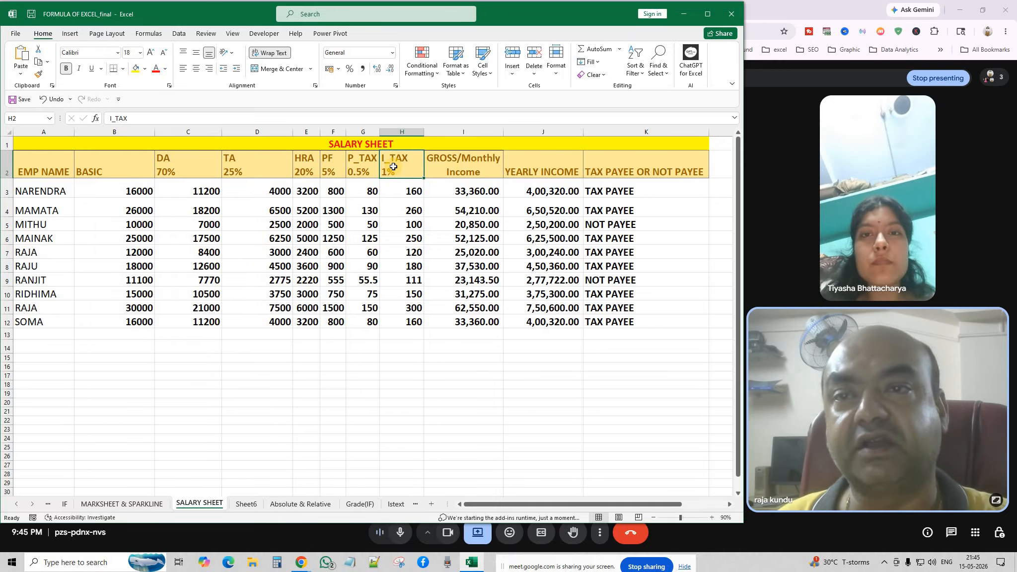
left_click(467, 167)
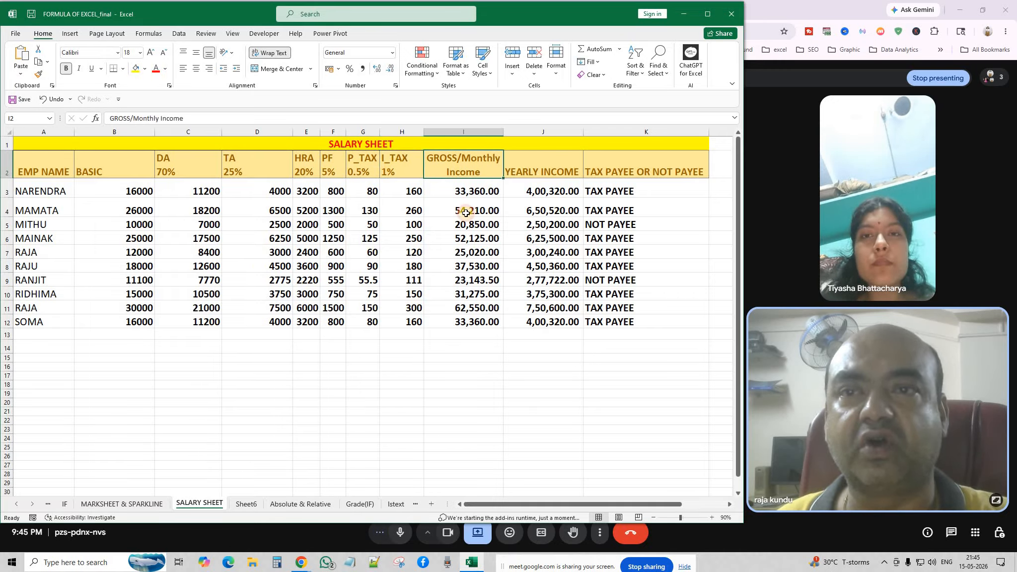
left_click(551, 168)
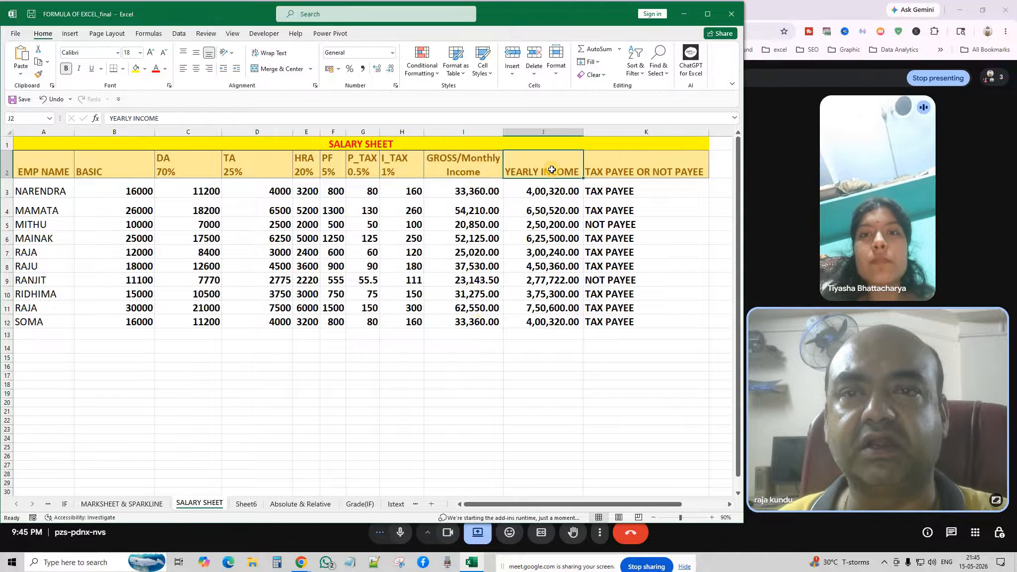
left_click(637, 171)
left_click_drag(448, 420, 413, 421)
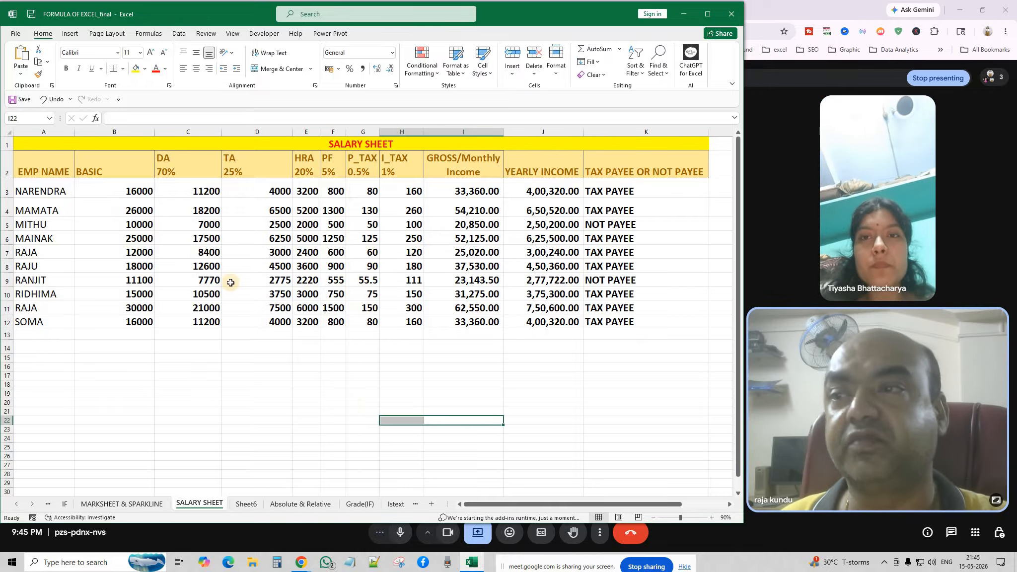
Step: Clear the contents of C4:K12, leaving the calculated formulas only in the first employee's row
left_click_drag(194, 212, 609, 323)
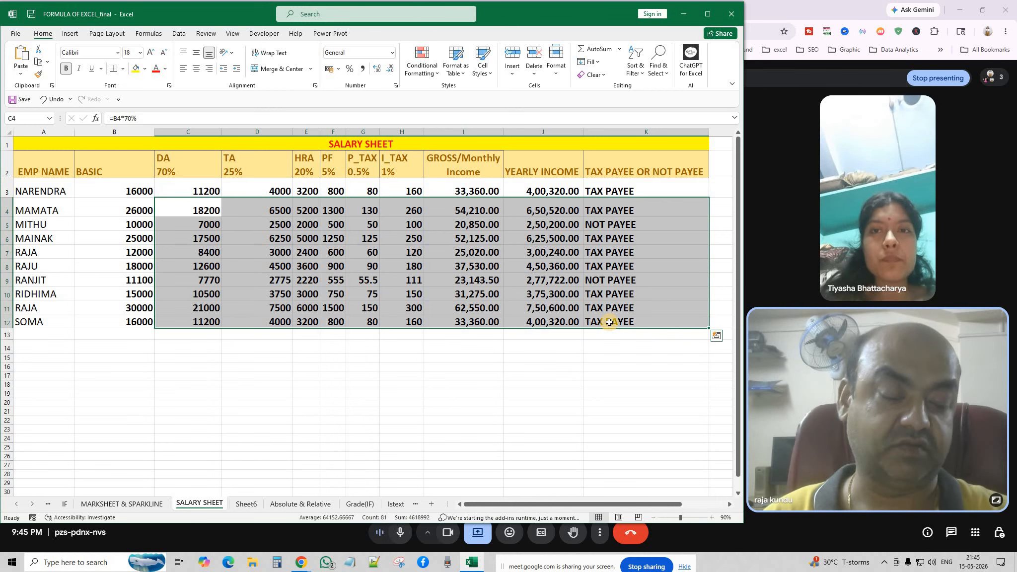
key("Delete")
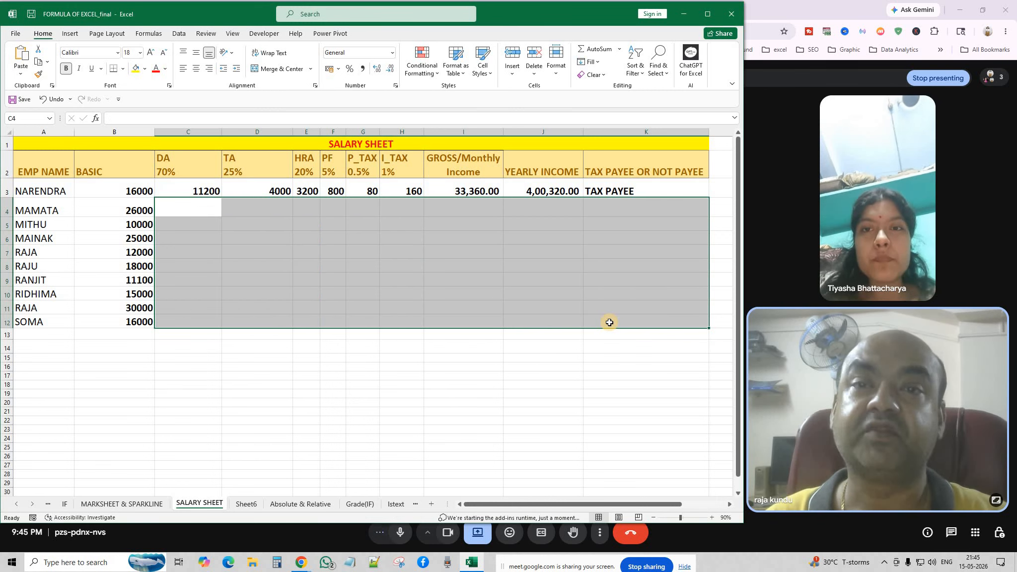
left_click(439, 392)
Step: Examine the BASIC amounts and the first employee's row 3 formulas, from DA through the tax payee status
left_click_drag(138, 192, 136, 320)
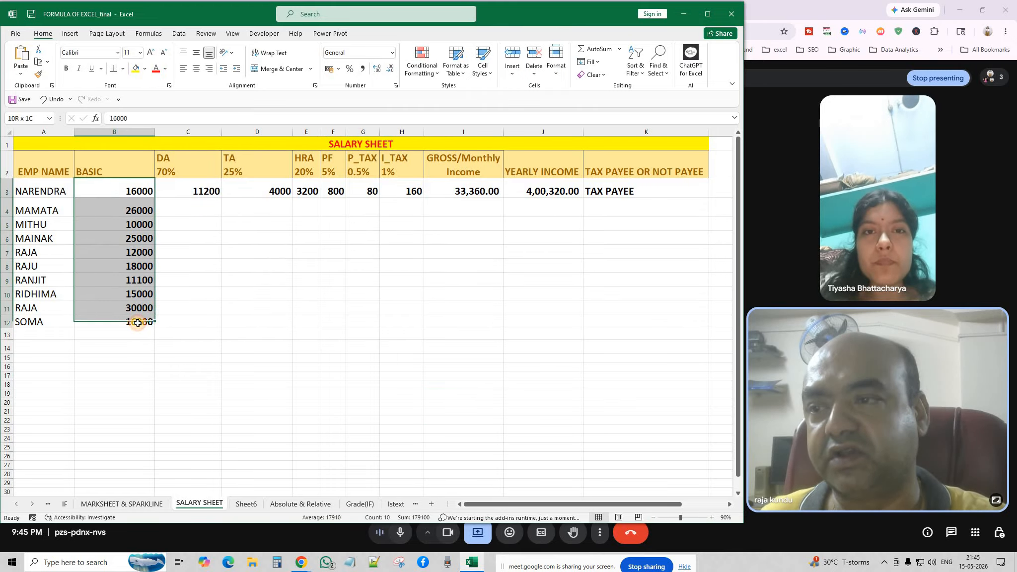
left_click(229, 282)
left_click(211, 192)
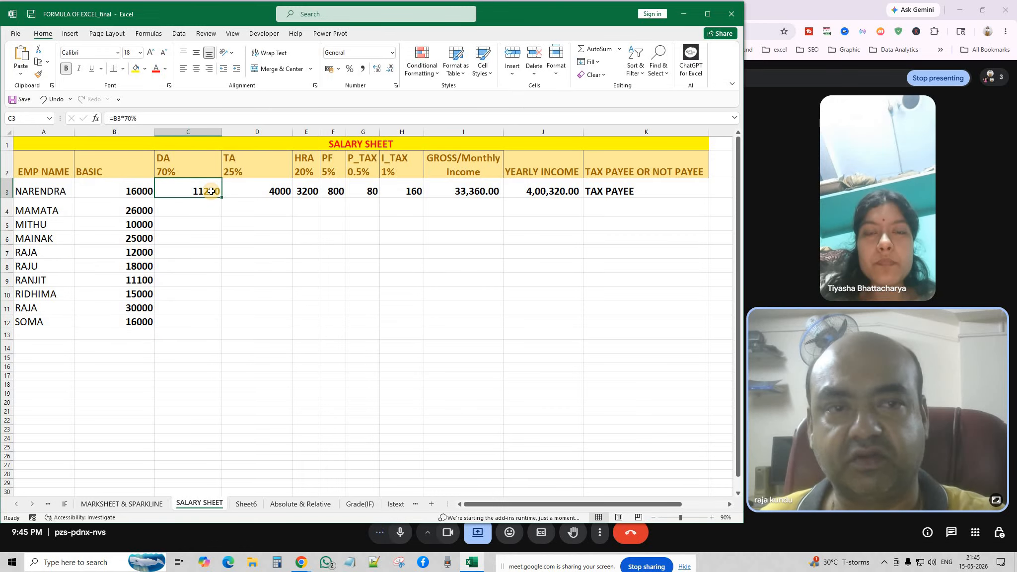
left_click(280, 191)
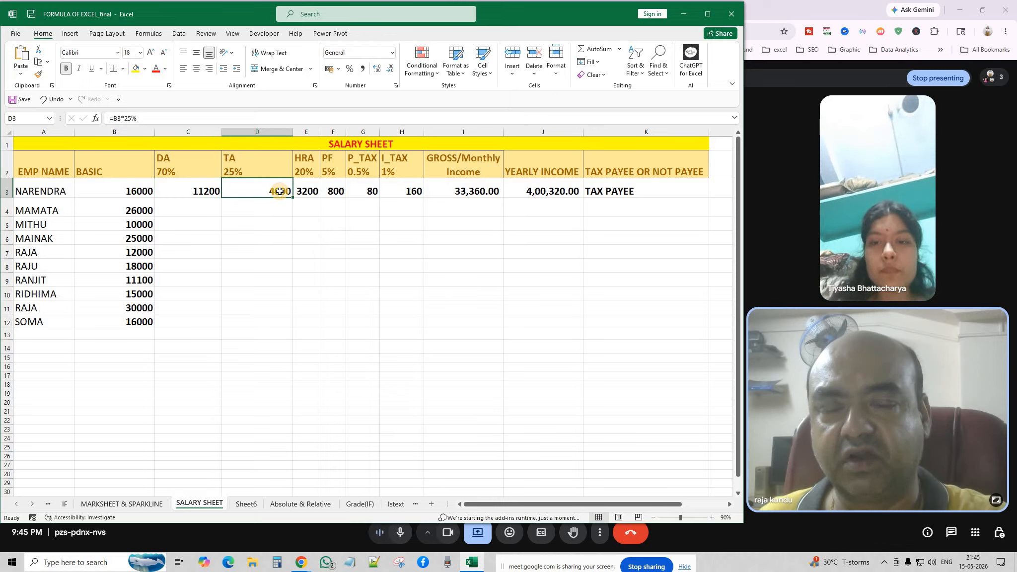
left_click(307, 191)
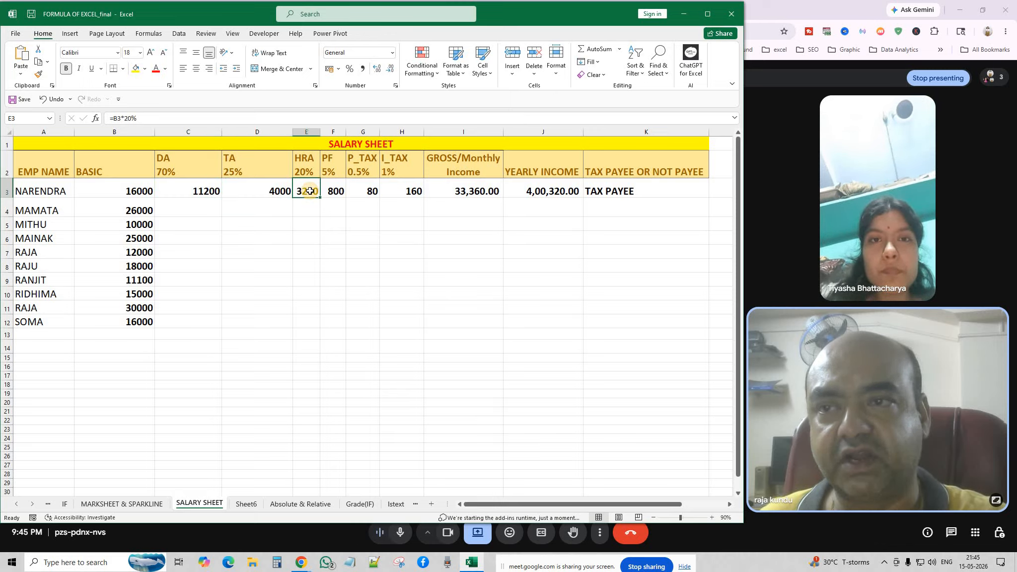
left_click(337, 197)
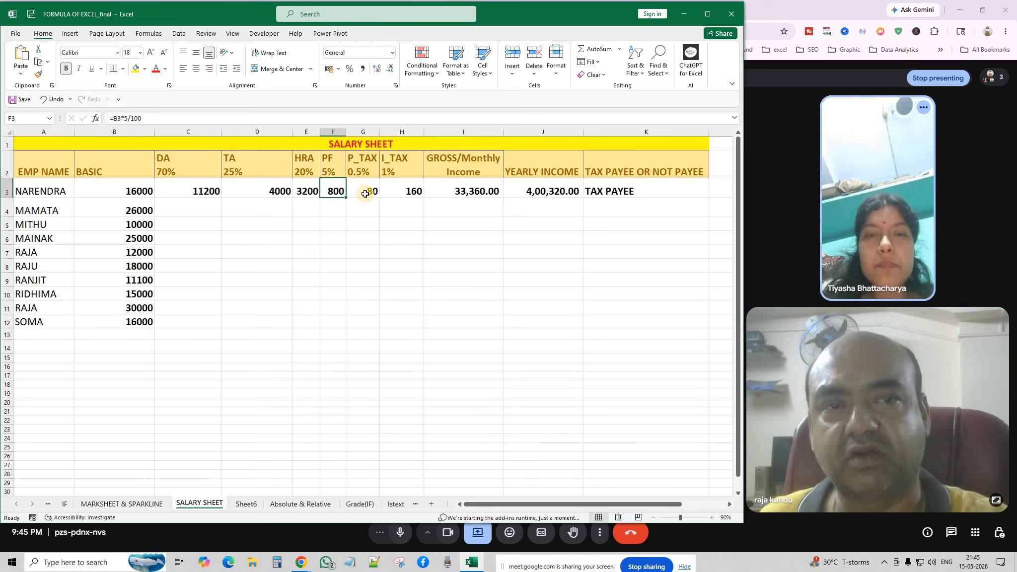
left_click(414, 190)
left_click(478, 192)
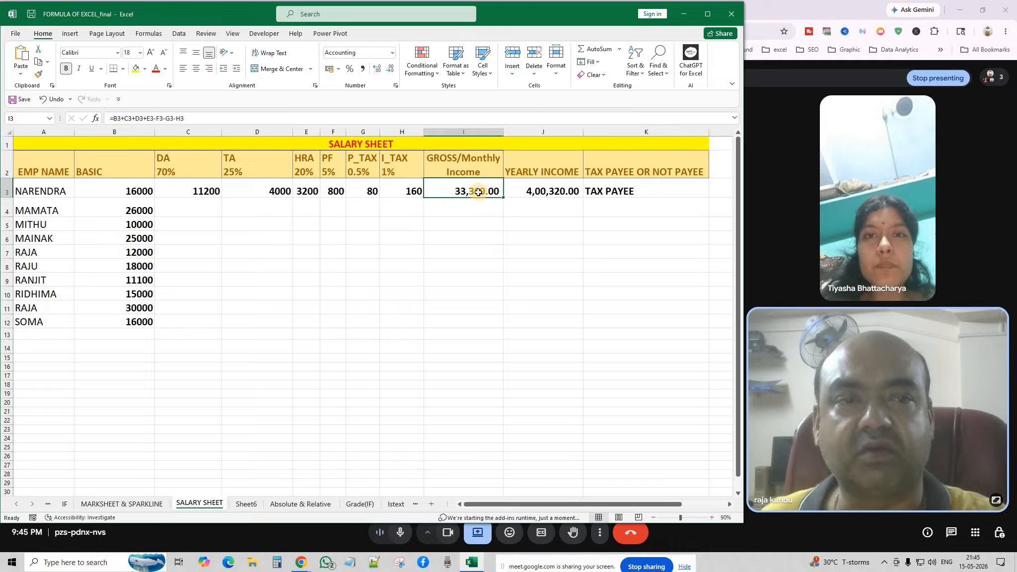
left_click(561, 191)
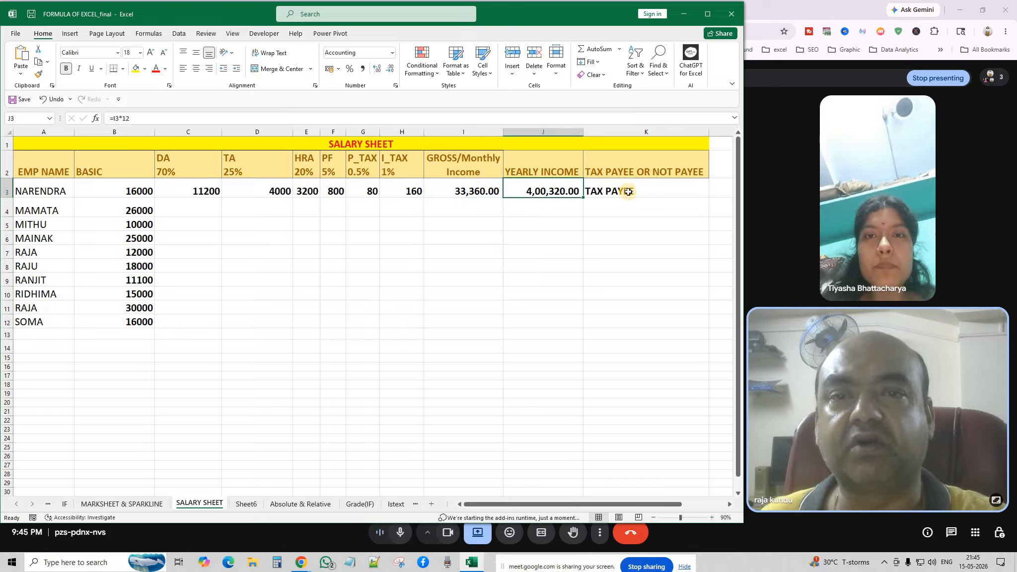
left_click(629, 191)
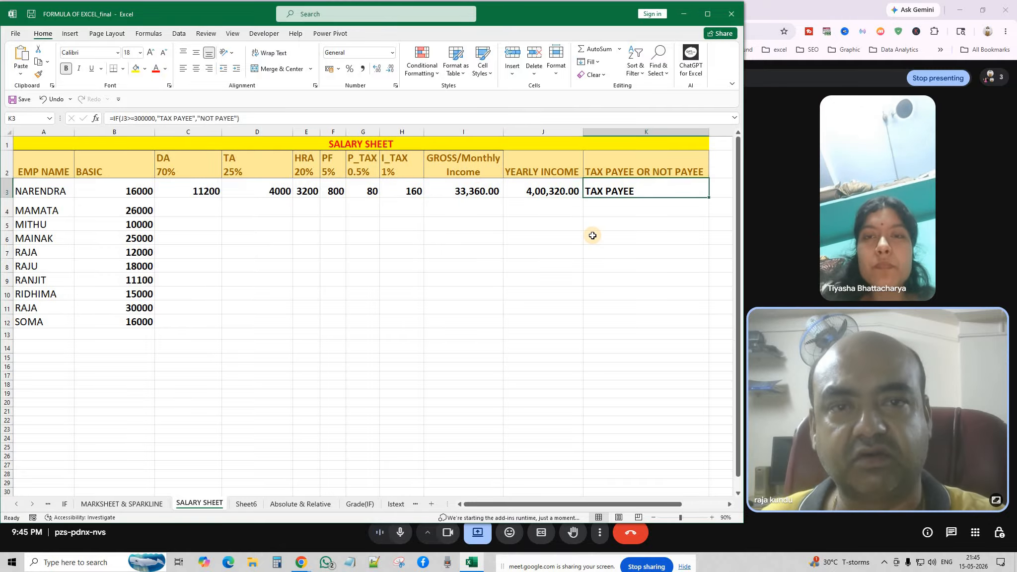
left_click(592, 236)
Step: Review the employee name and BASIC columns, and inspect how the DA formula in C3 references the basic salary
left_click_drag(47, 190, 39, 311)
left_click_drag(141, 191, 141, 316)
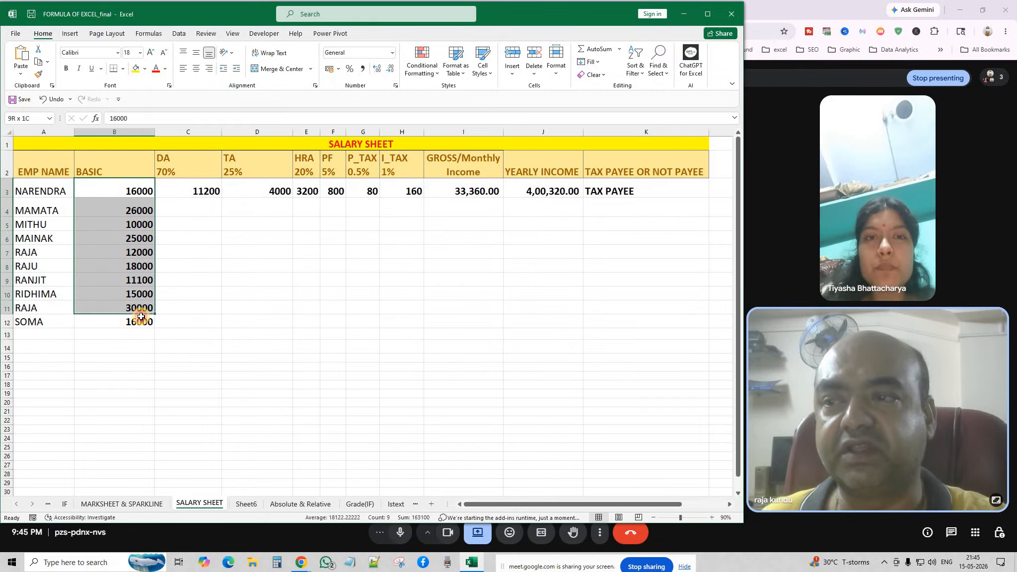
left_click(249, 286)
left_click(228, 239)
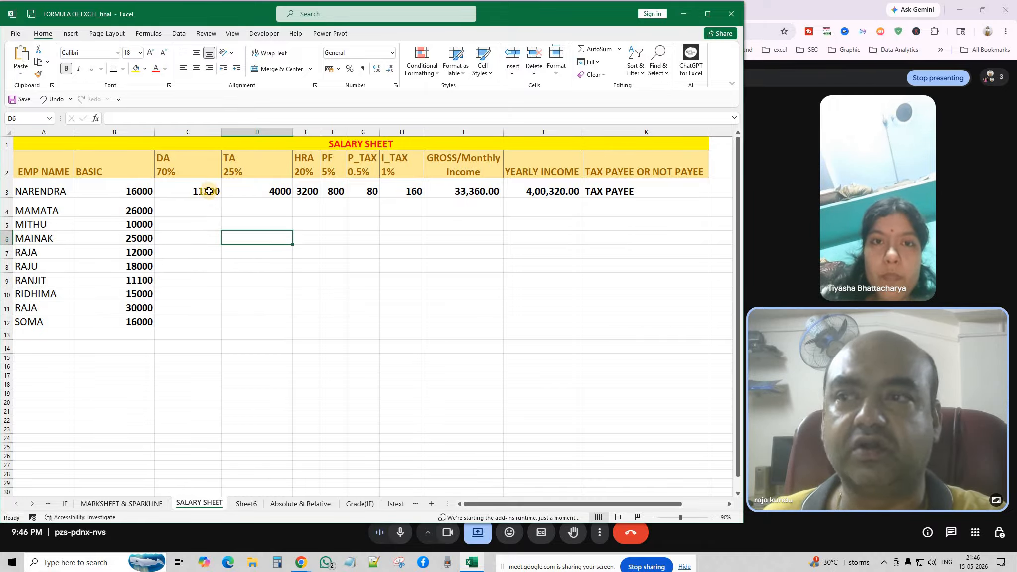
left_click(194, 190)
left_click(127, 193)
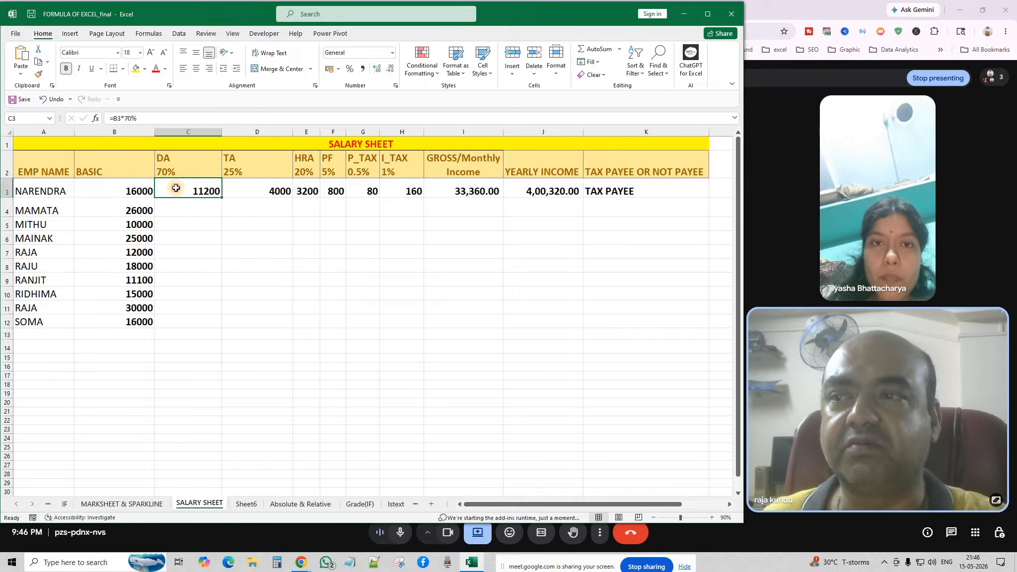
left_click(200, 192)
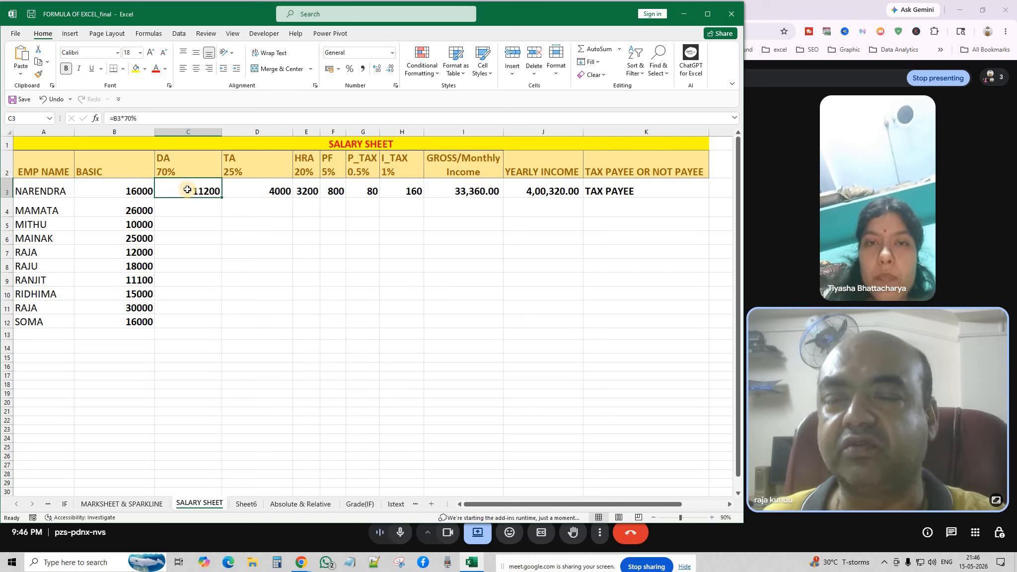
key("F2")
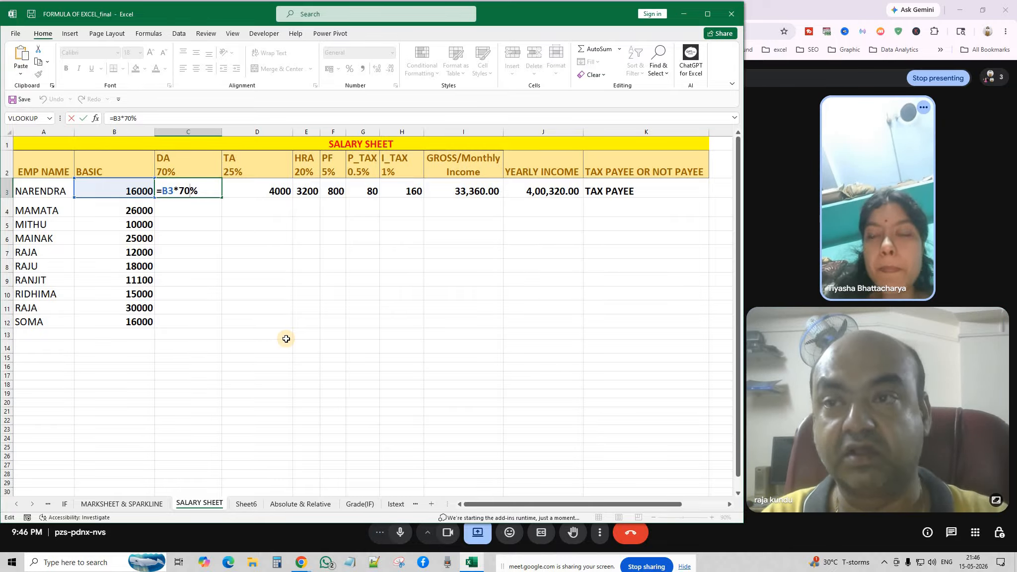
key("Return")
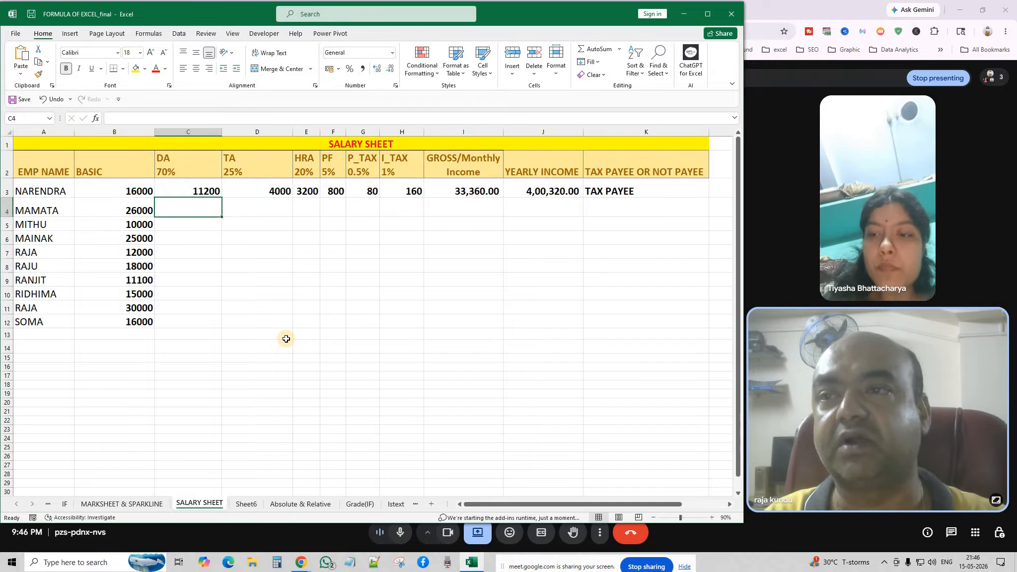
Step: Inspect the TA formula in D3 and the HRA formula in E3, leaving both as they are
double_click(250, 188)
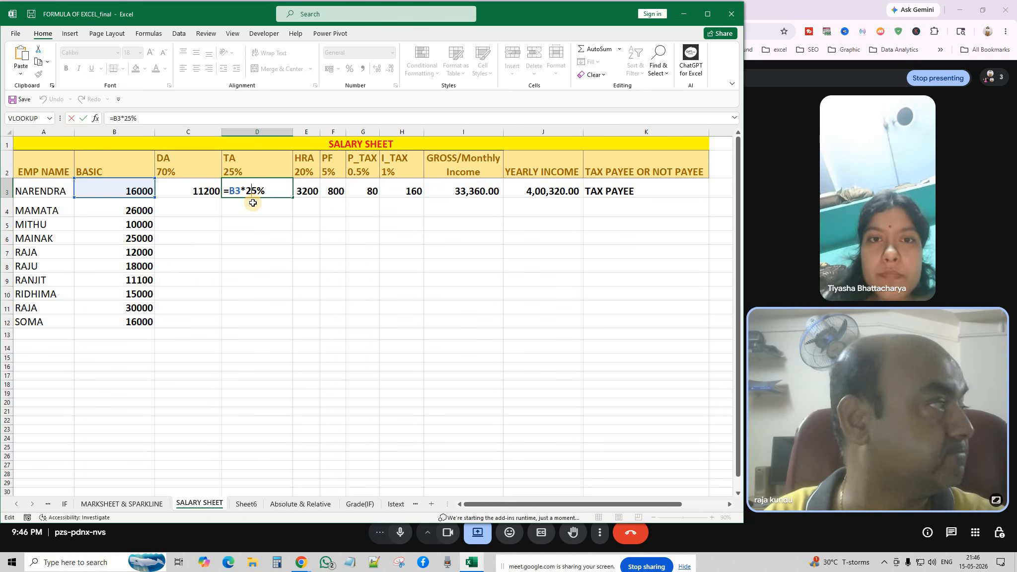
key("Return")
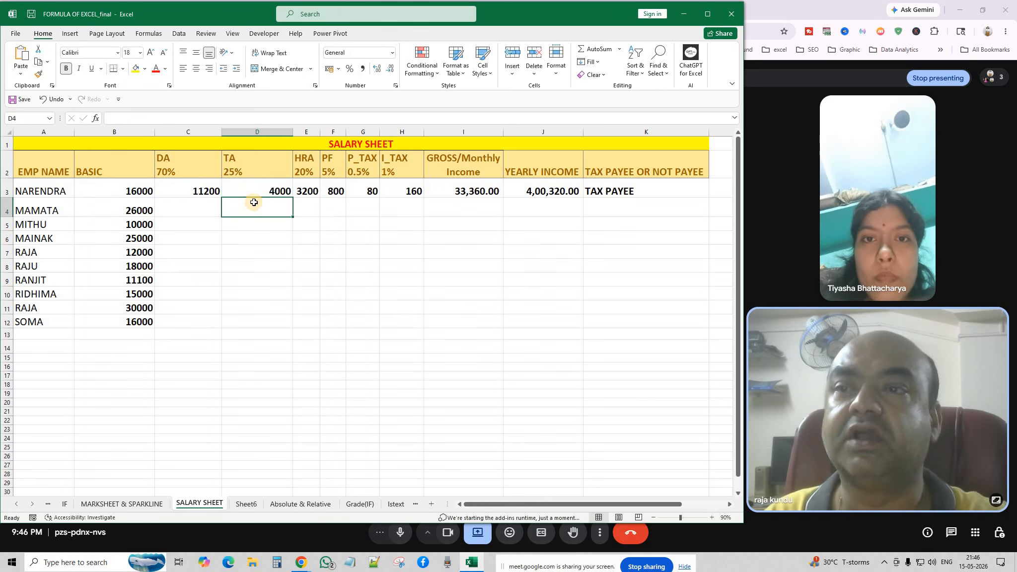
double_click(302, 190)
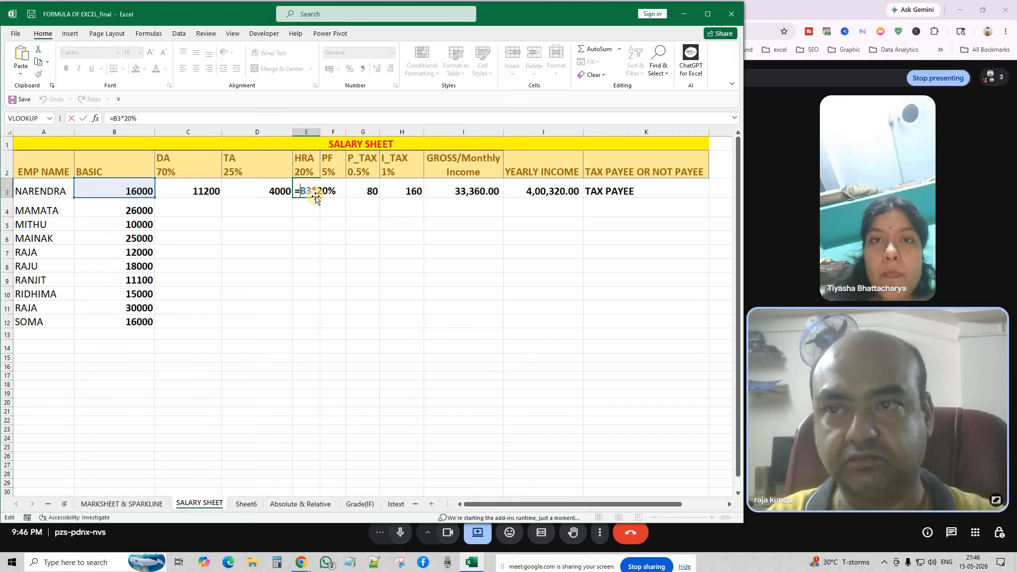
key("Return")
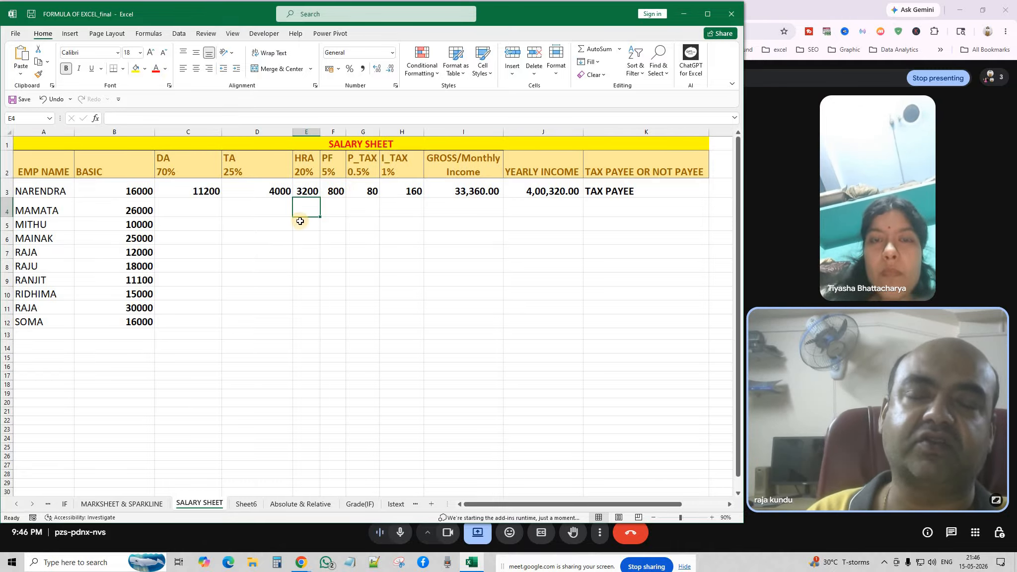
Step: Inspect the PF formula in F3 and the P_TAX formula in G3 with their cell references, leaving both as they are
double_click(331, 191)
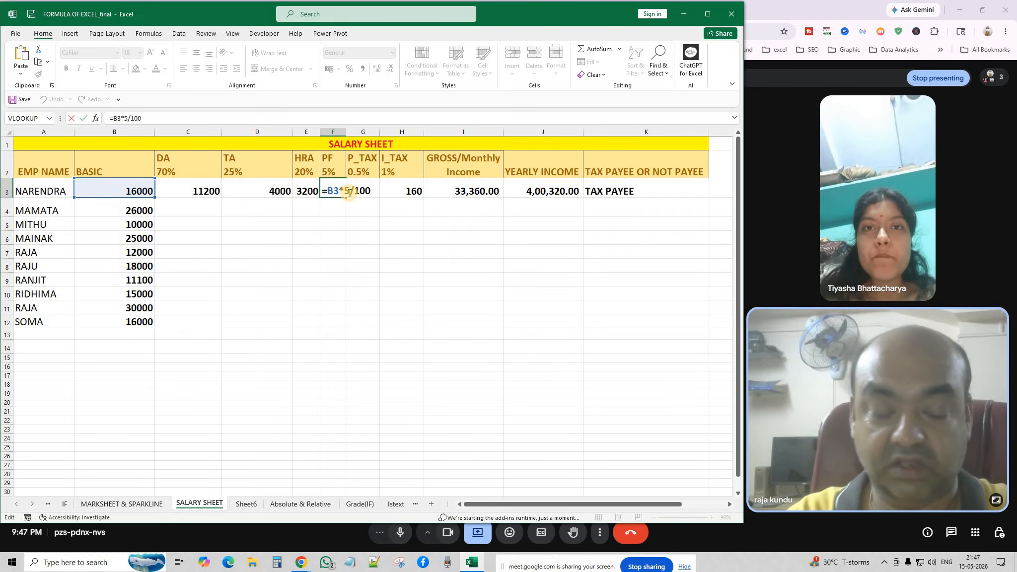
key("Return")
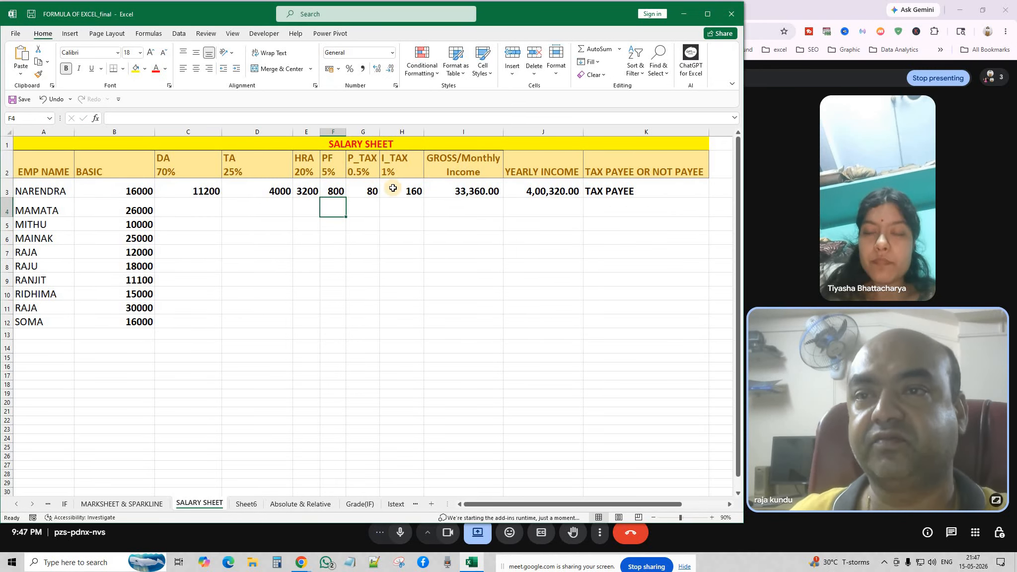
left_click(370, 234)
double_click(370, 191)
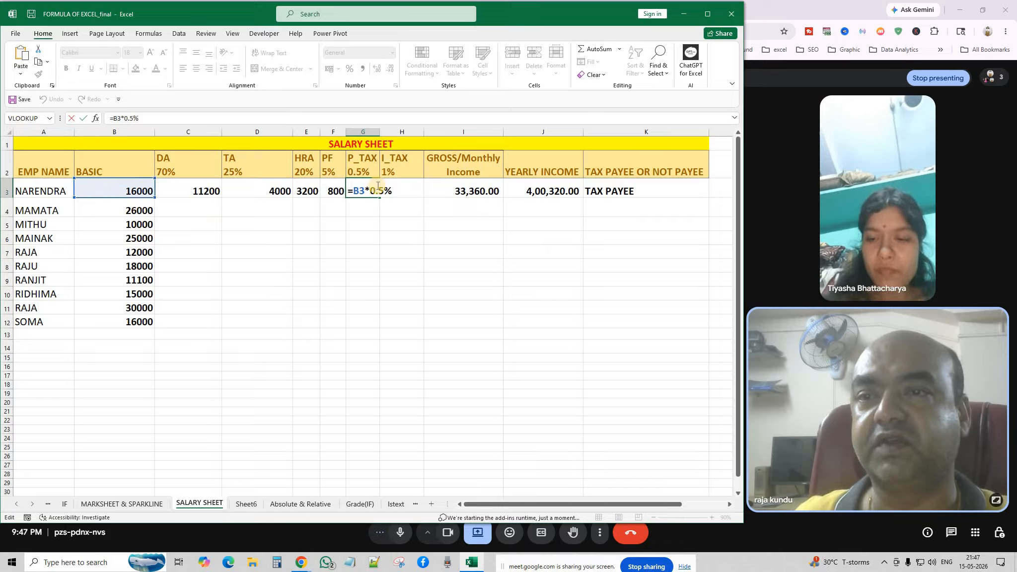
left_click(497, 239)
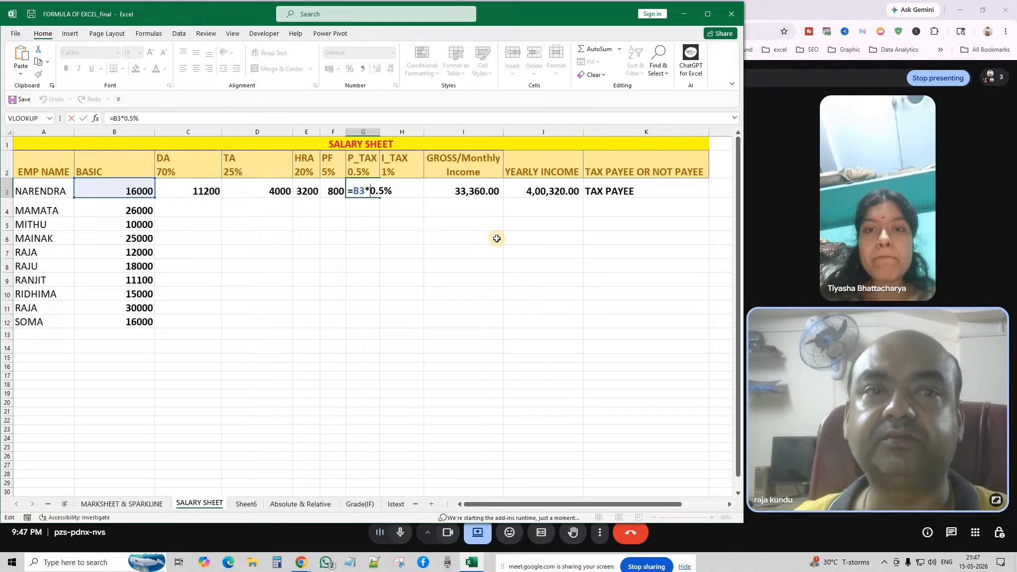
key("Return")
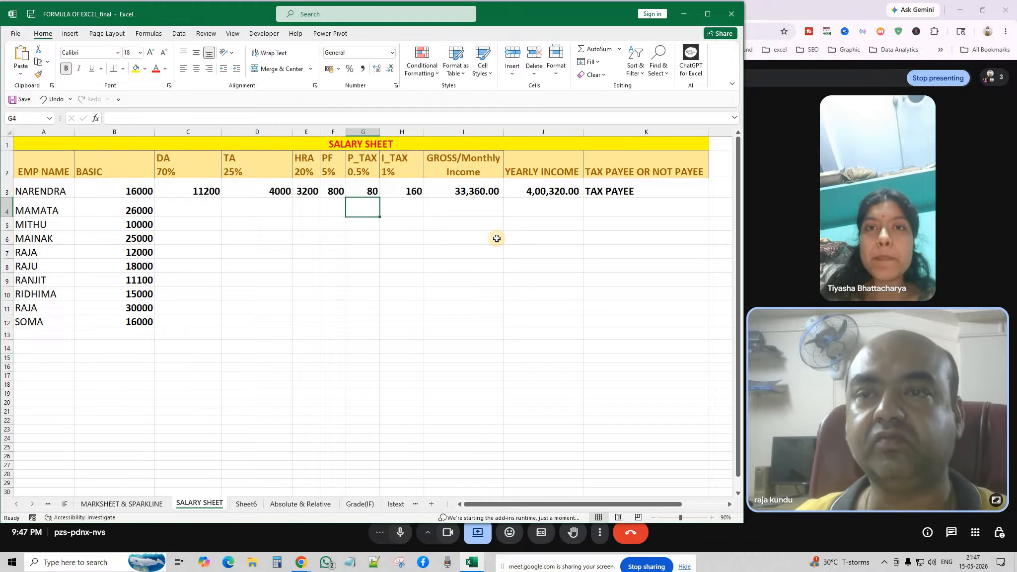
Step: Inspect the I_TAX formula in H3 and its reference to the basic salary, leaving it as it is
left_click(472, 225)
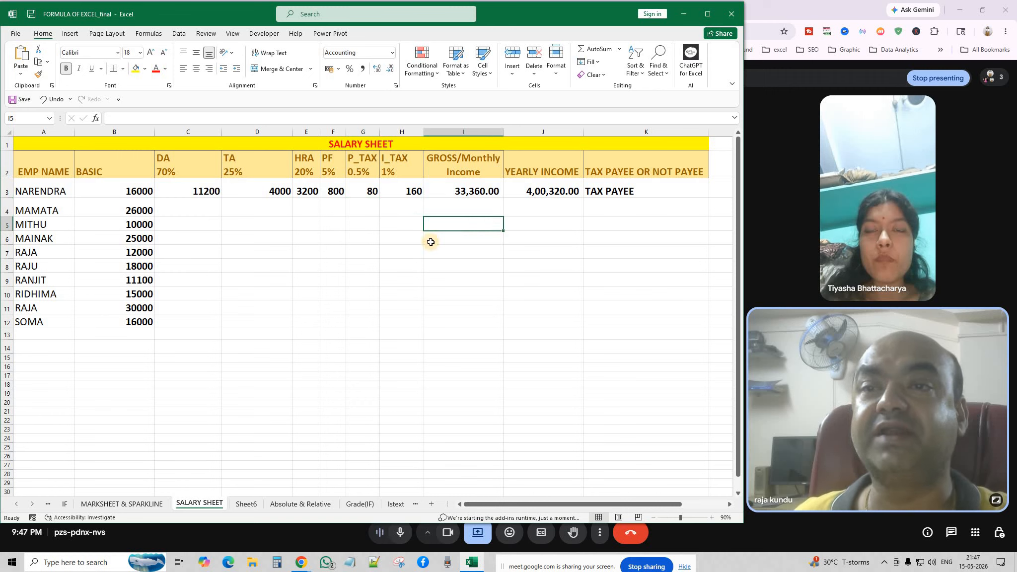
left_click(415, 192)
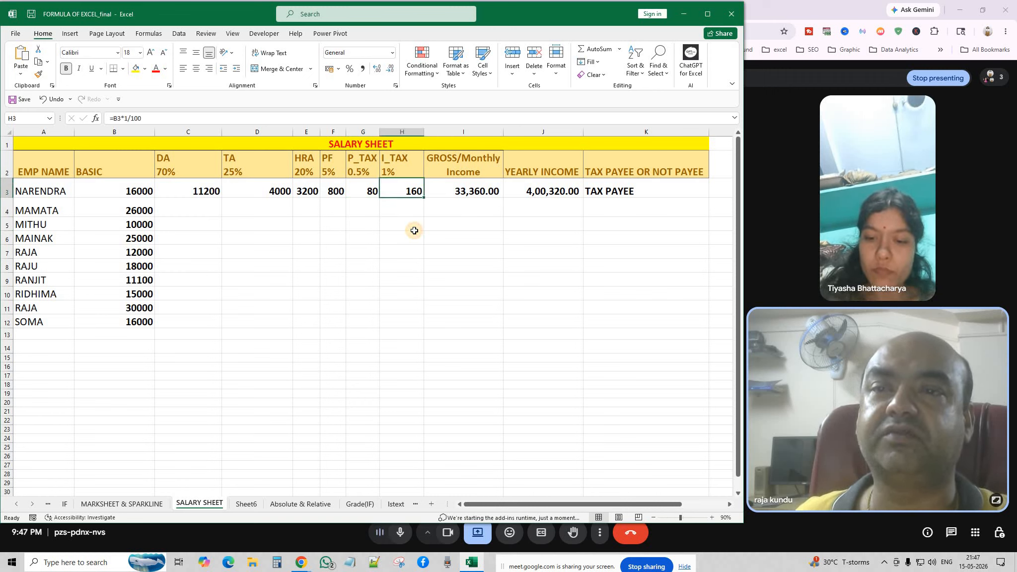
double_click(411, 193)
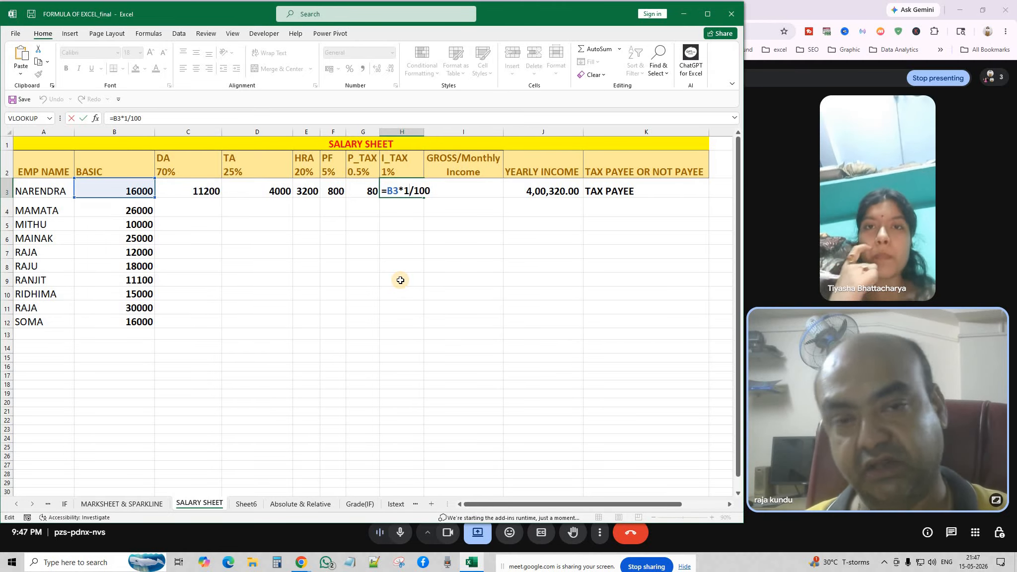
key("ctrl+Return")
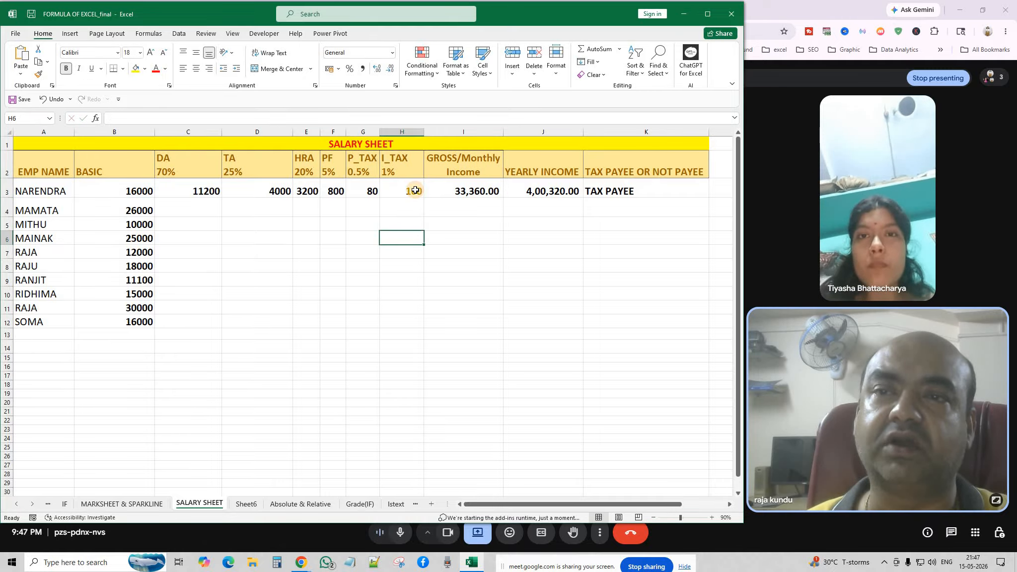
Step: Inspect the GROSS/Monthly Income formula in I3, going over the added earnings B3:E3 and the subtracted deductions F3:H3
left_click(476, 192)
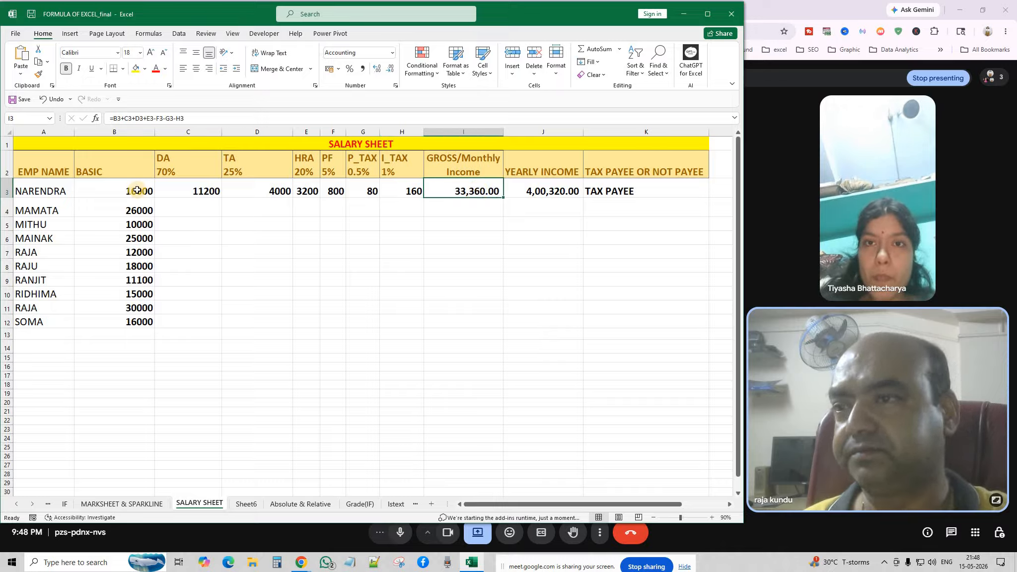
left_click_drag(135, 191, 312, 196)
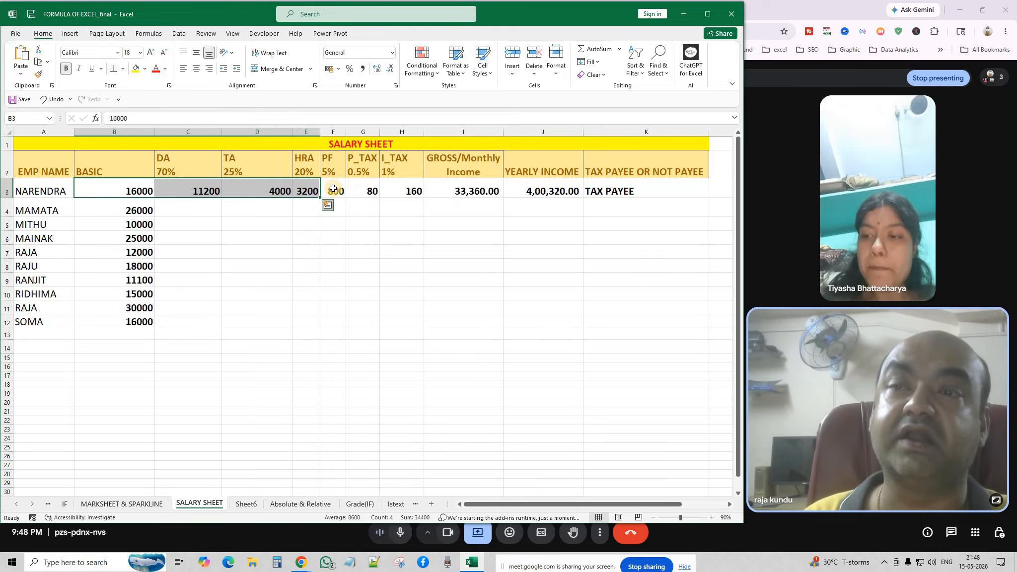
left_click_drag(334, 189, 402, 195)
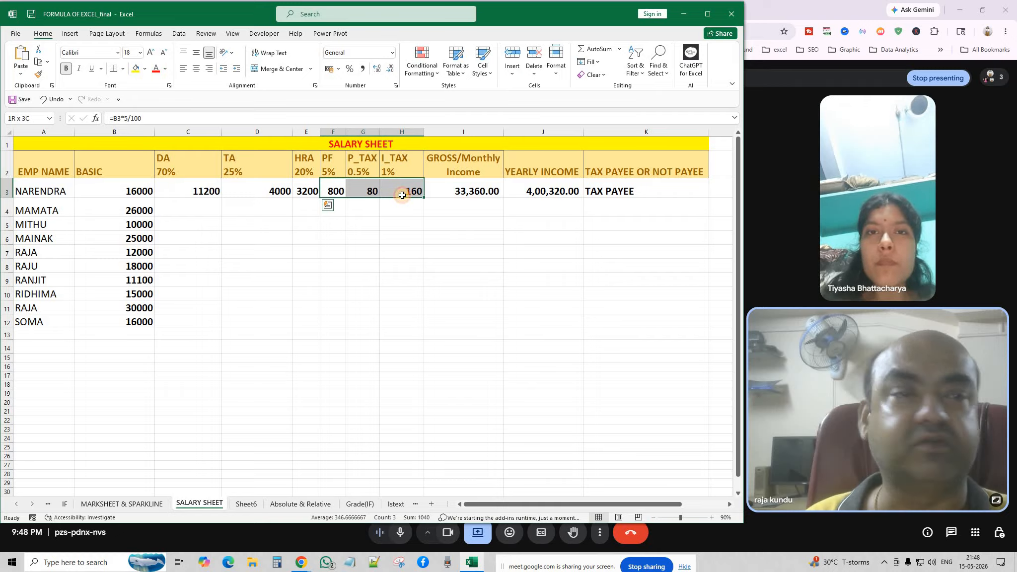
left_click_drag(438, 259, 437, 249)
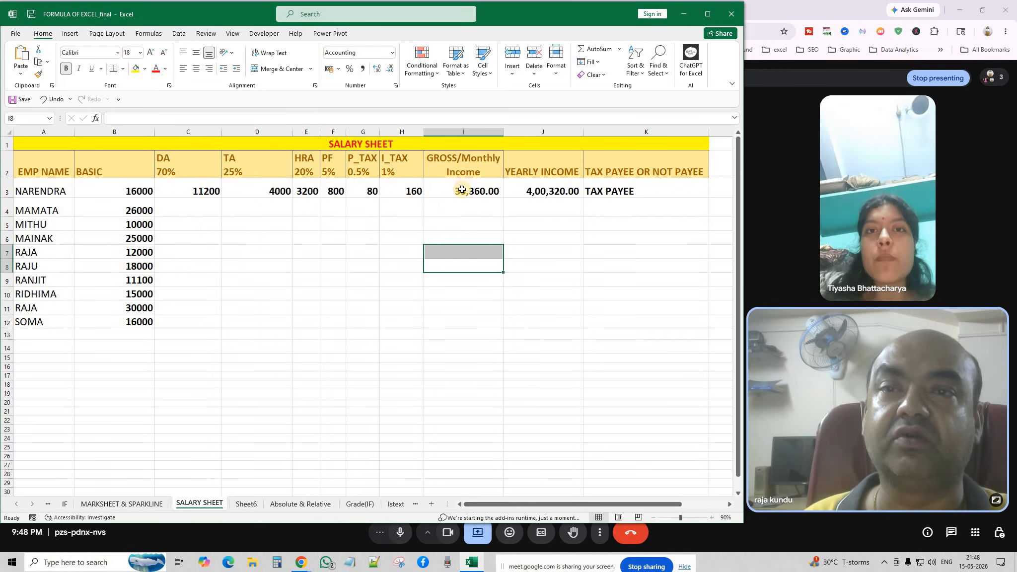
double_click(462, 190)
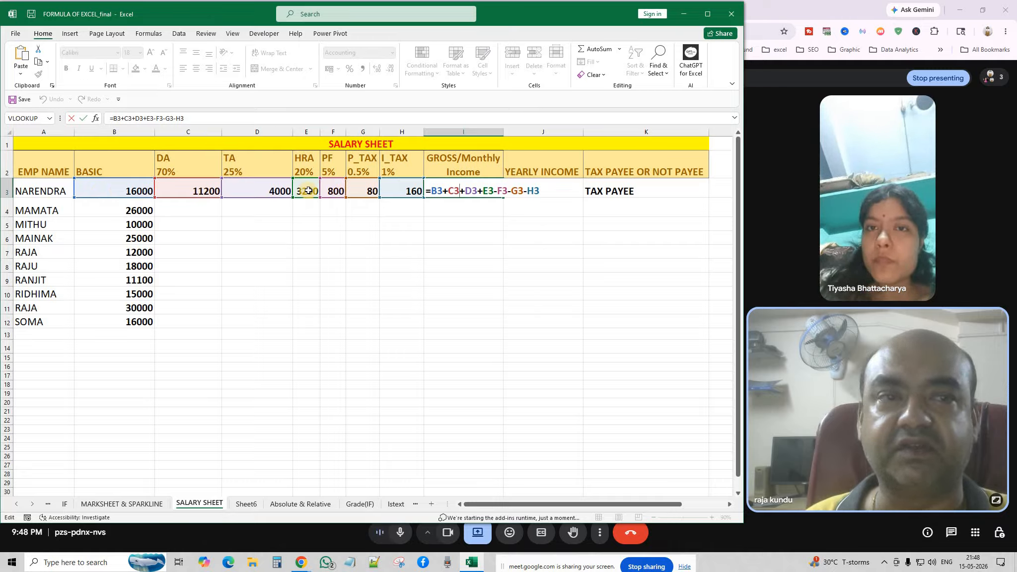
left_click(502, 194)
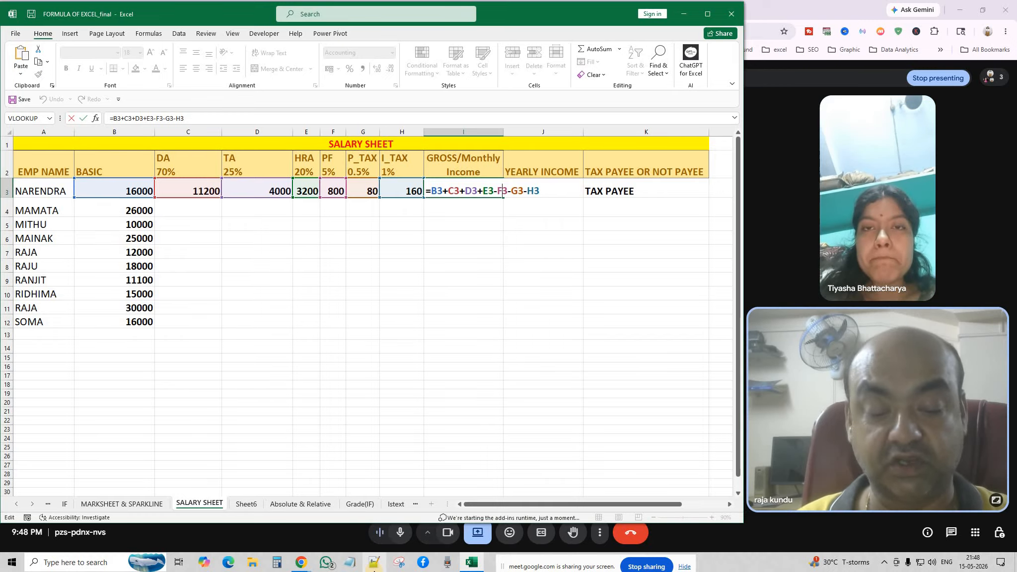
key("Return")
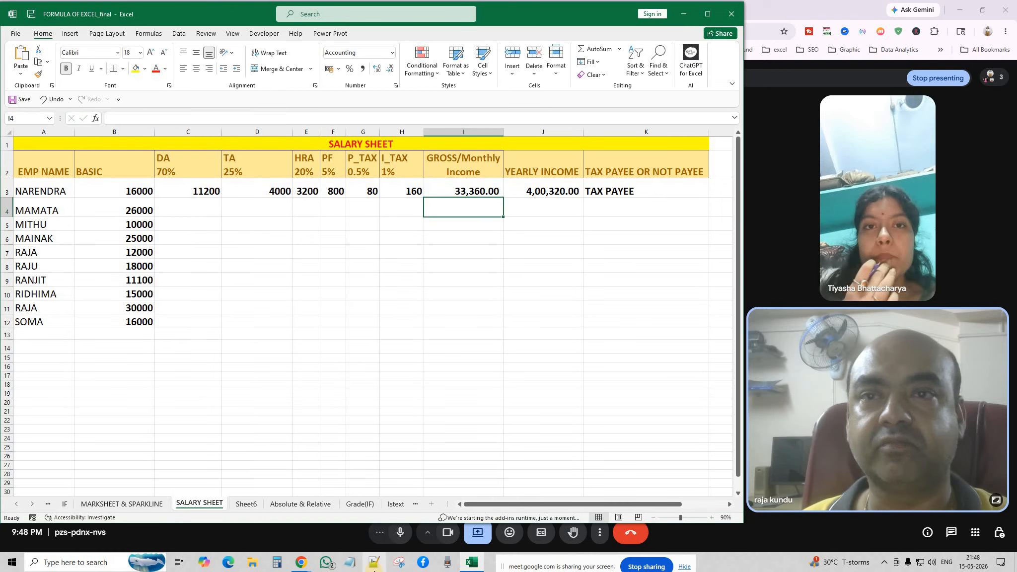
Step: Inspect the YEARLY INCOME formula in J3 and how it multiplies the monthly income in I3 by 12, leaving it as it is
left_click(554, 209)
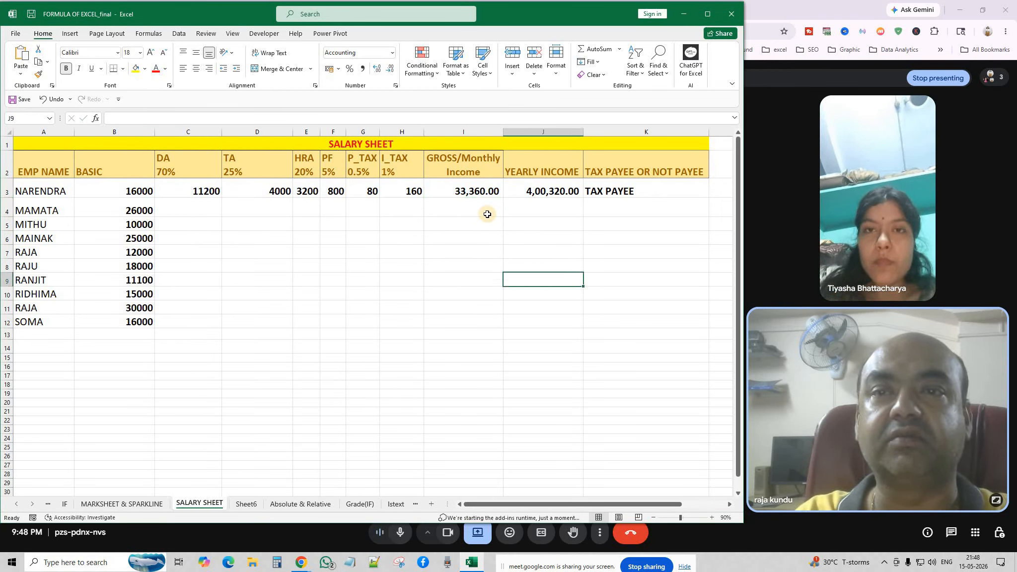
left_click(483, 191)
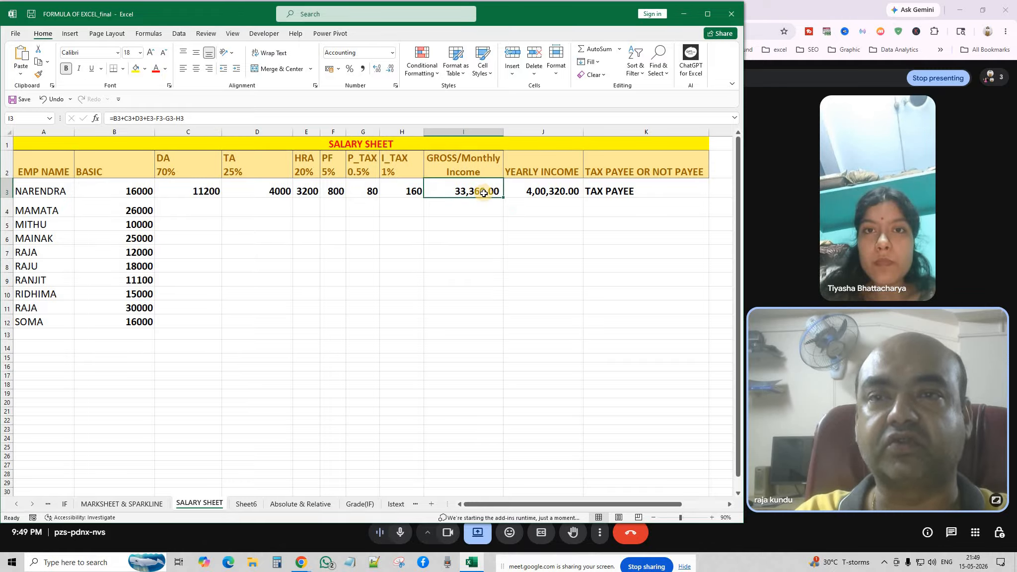
left_click(536, 192)
key("F2")
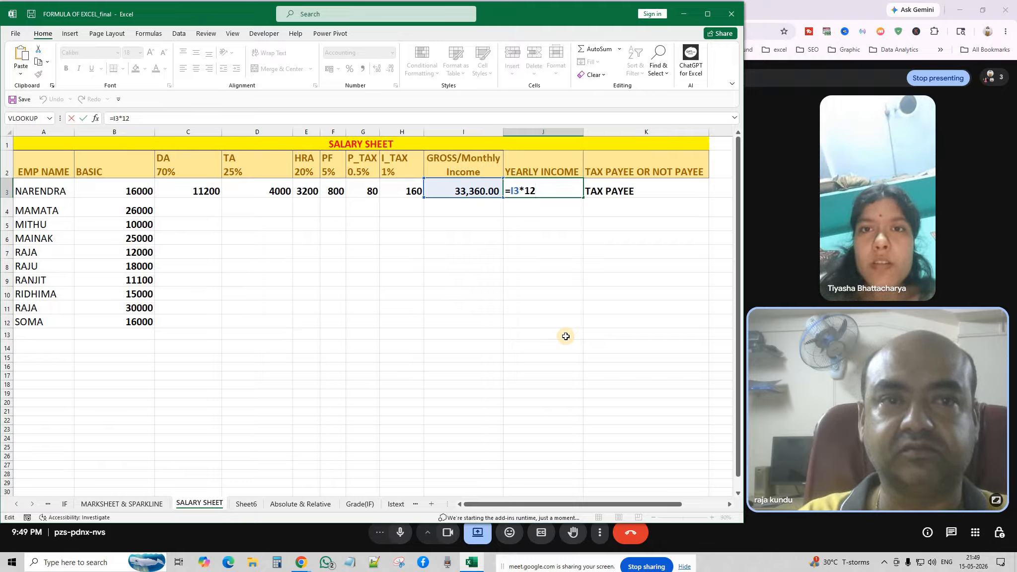
key("ctrl+Return")
left_click(525, 281)
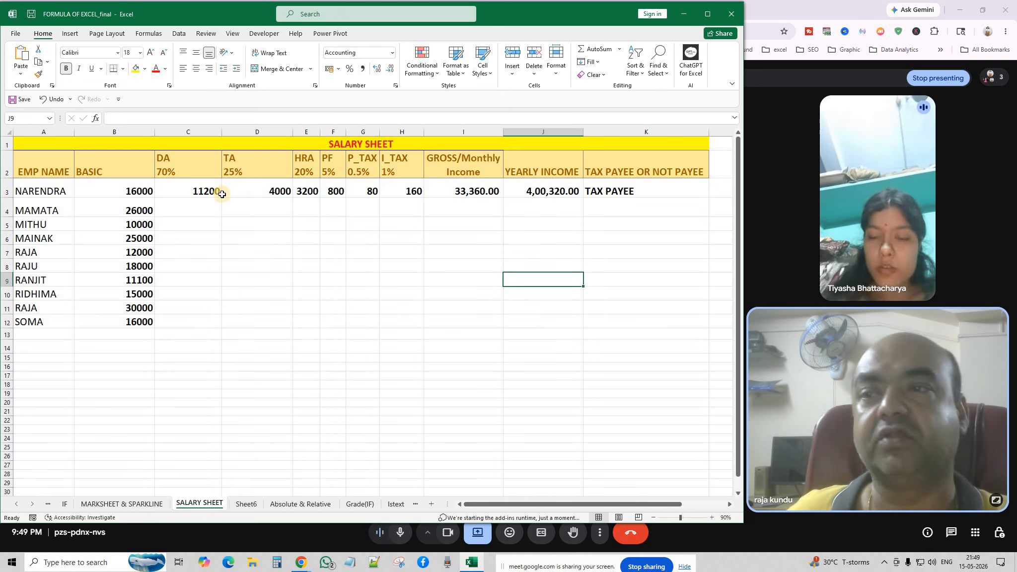
double_click(512, 193)
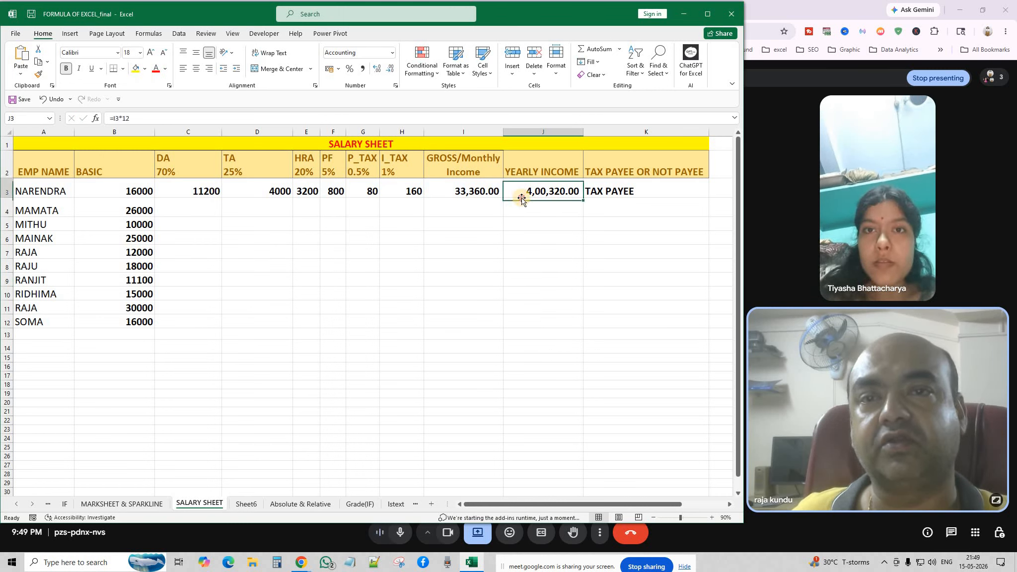
key("Return")
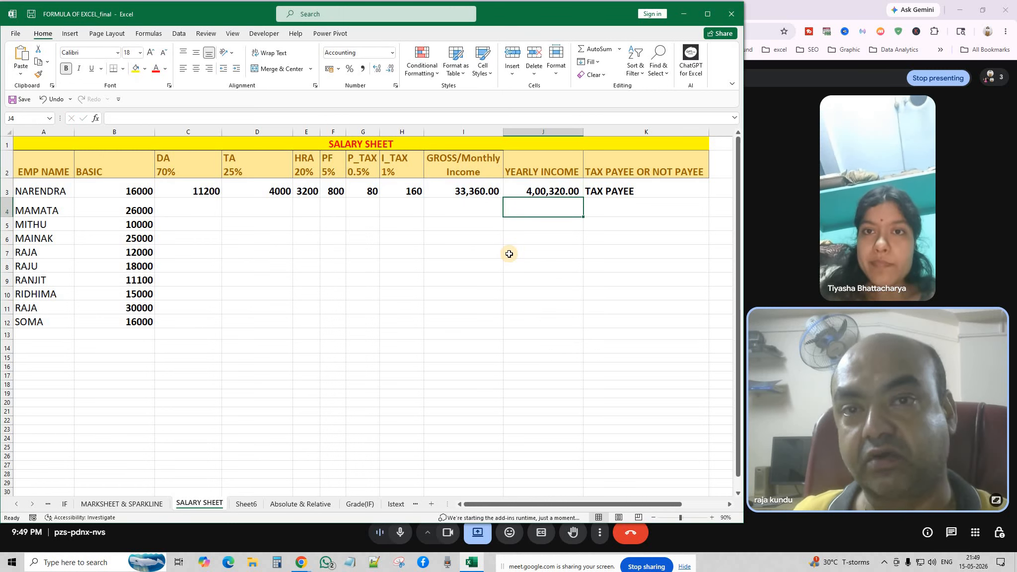
Step: Fill the DA and TA formulas down to row 12 one column at a time, and the HRA to YEARLY INCOME formulas together
left_click(204, 189)
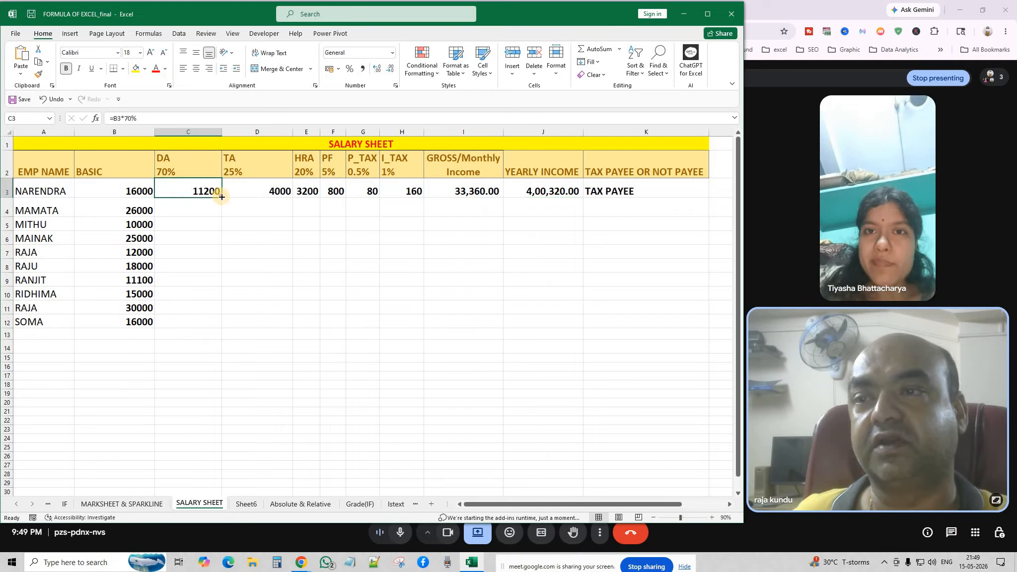
double_click(221, 197)
left_click(270, 191)
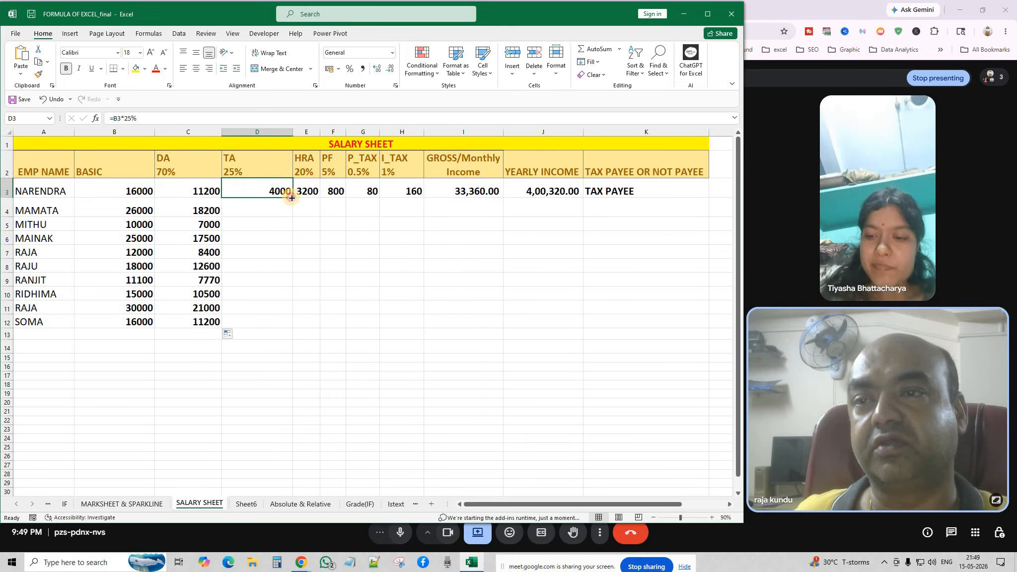
double_click(293, 198)
left_click_drag(307, 192, 571, 194)
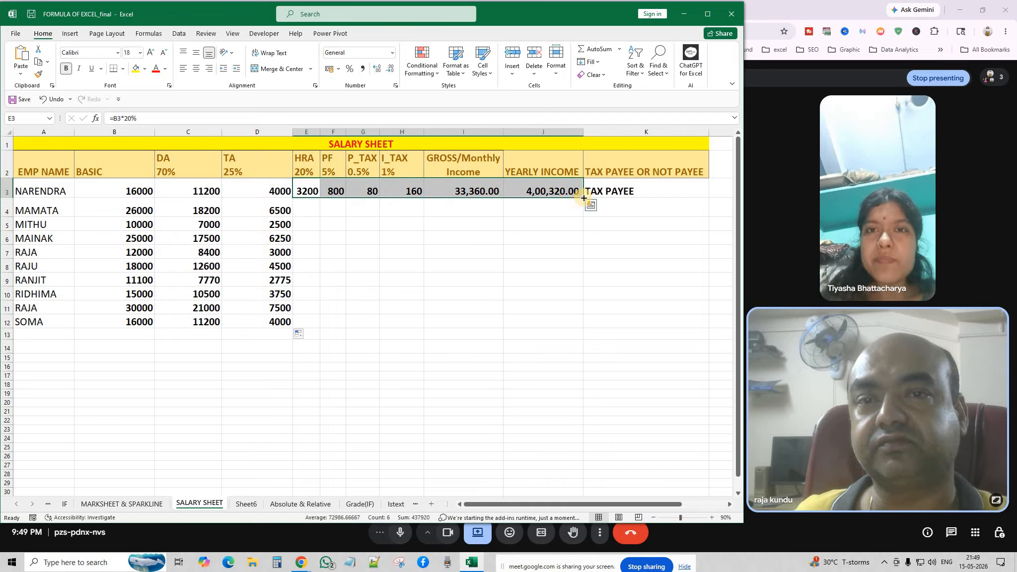
double_click(585, 198)
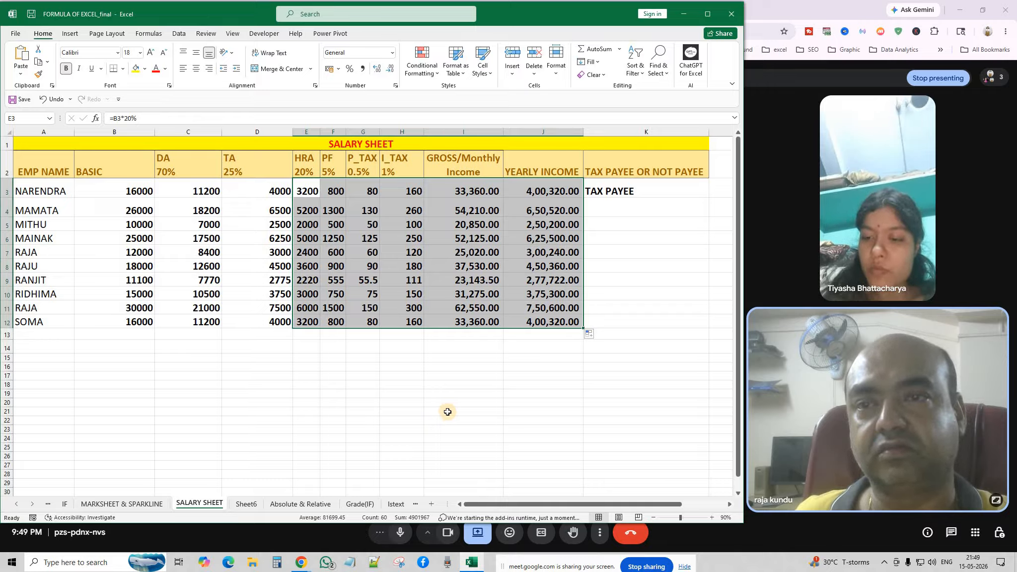
Step: Undo the fill of the HRA to YEARLY INCOME columns and clear the DA and TA amounts in C4:D12
key("ctrl+z")
left_click(447, 412)
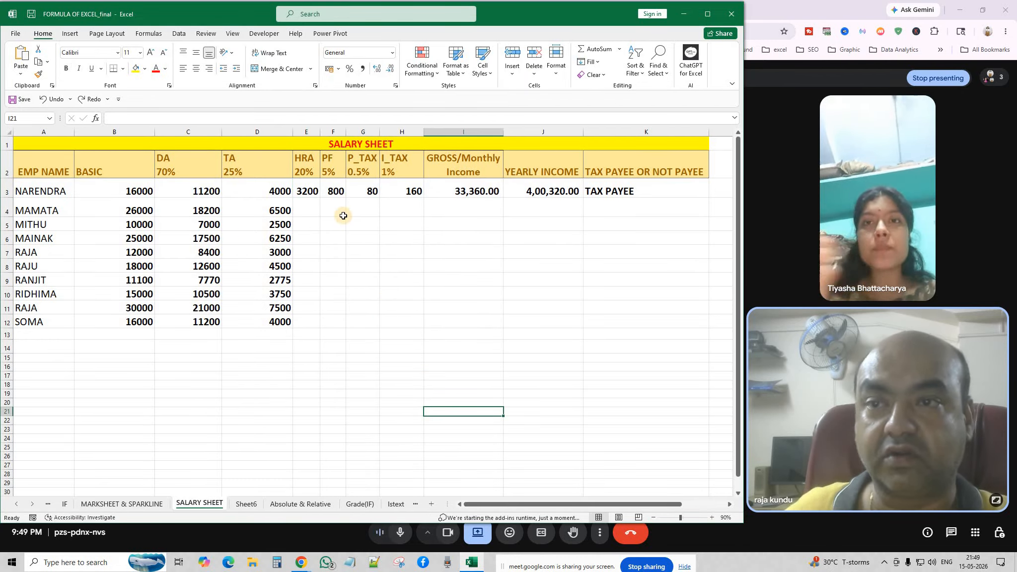
left_click_drag(204, 208, 289, 317)
key("Delete")
left_click(333, 357)
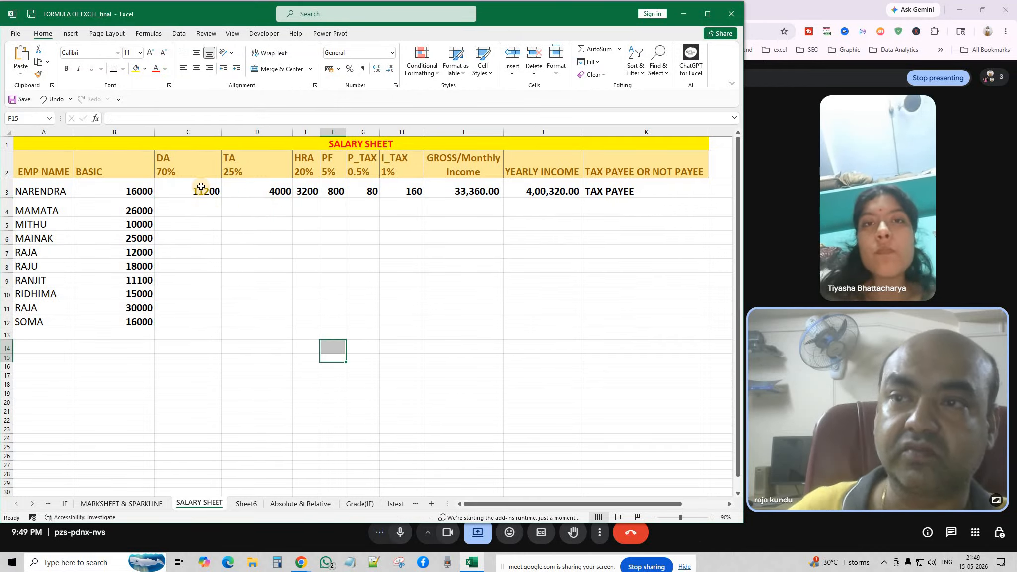
Step: Fill all the row 3 formulas from DA to YEARLY INCOME (C3:J3) down through row 12 in one go
left_click_drag(204, 191, 536, 193)
left_click_drag(536, 193, 541, 194)
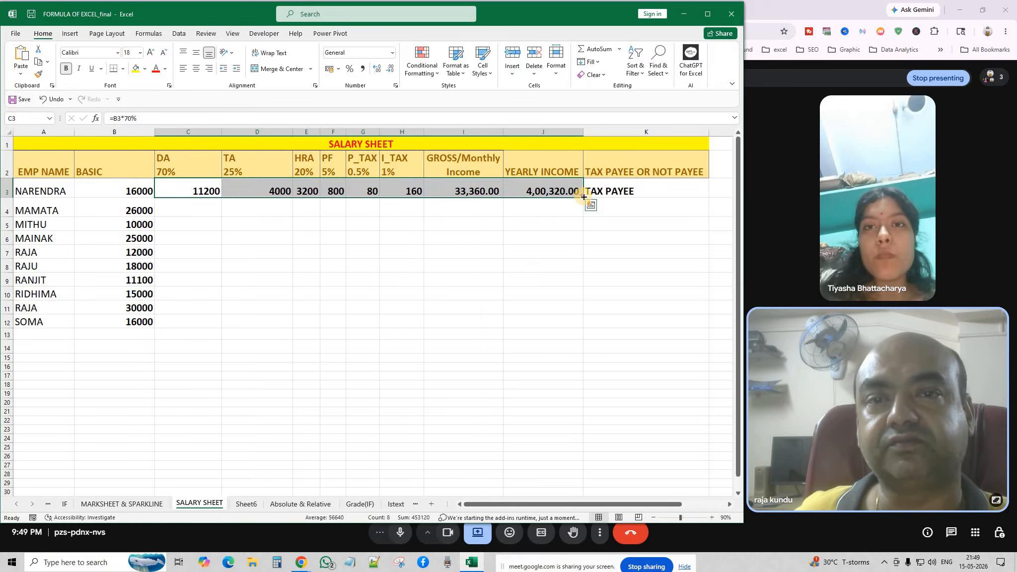
double_click(584, 197)
left_click(459, 409)
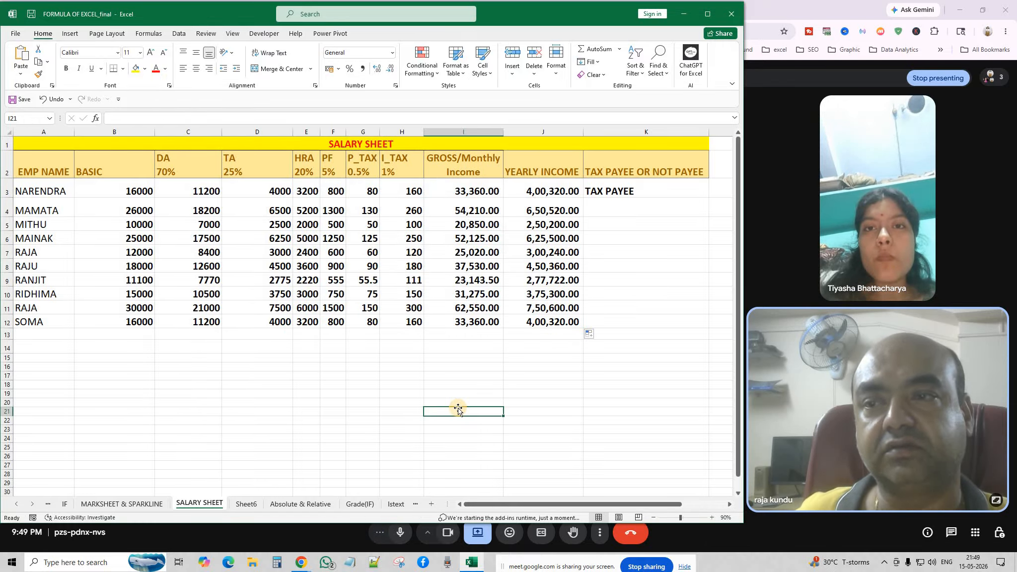
Step: Inspect the IF formula in K3, going through its logical test and its true and false arguments, leaving it as it is
left_click(605, 186)
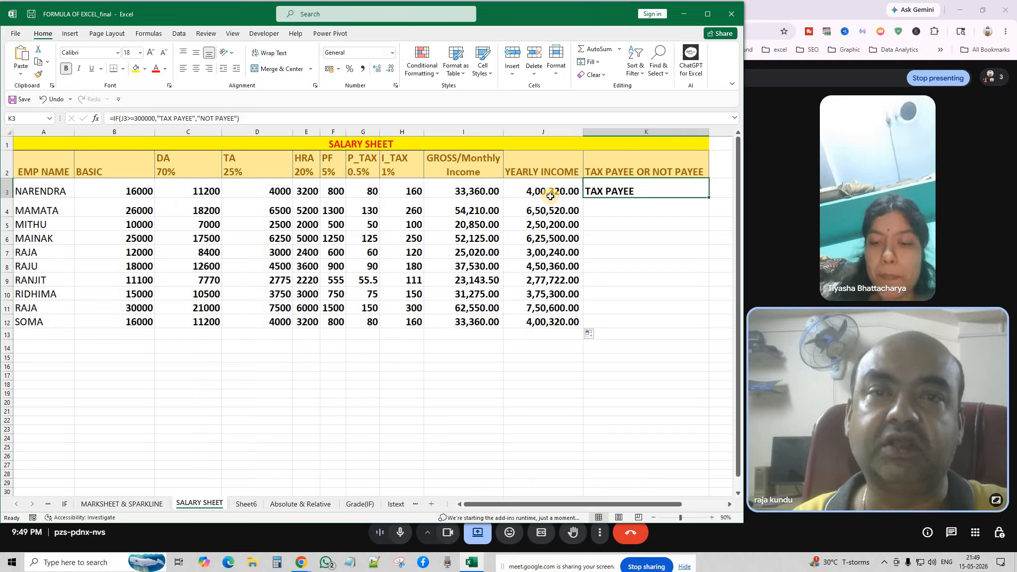
double_click(610, 192)
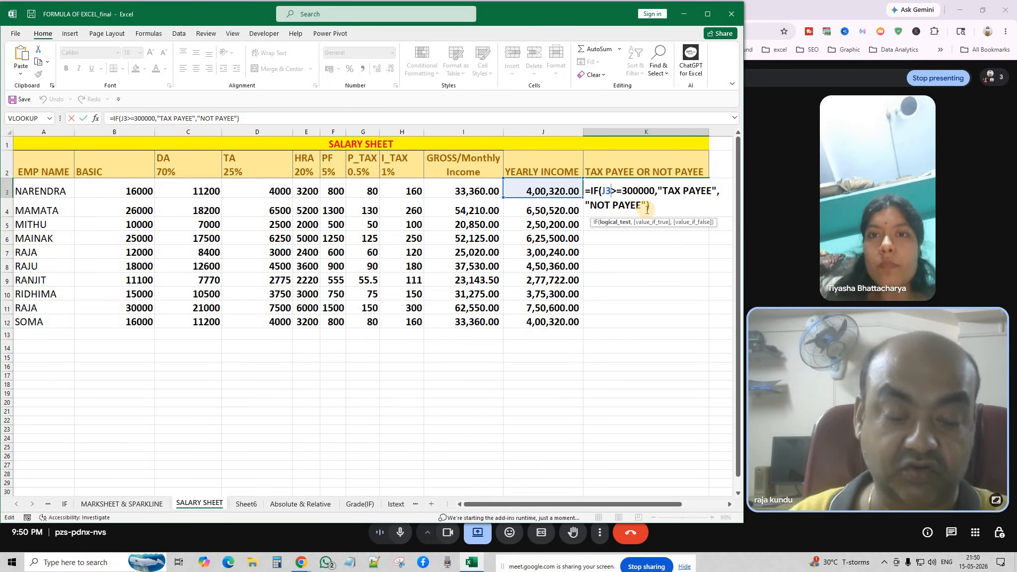
key("Return")
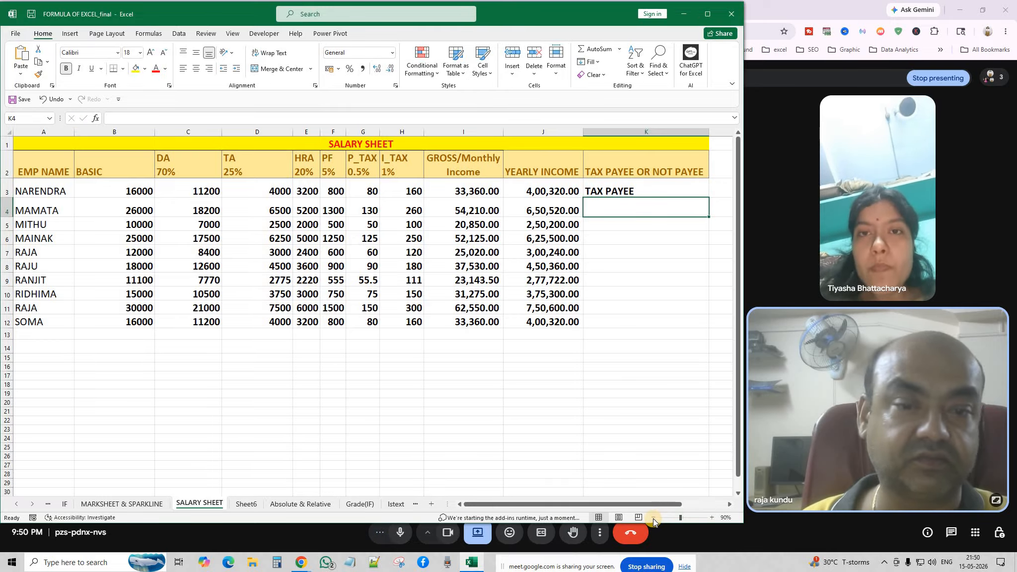
left_click(653, 518)
double_click(559, 180)
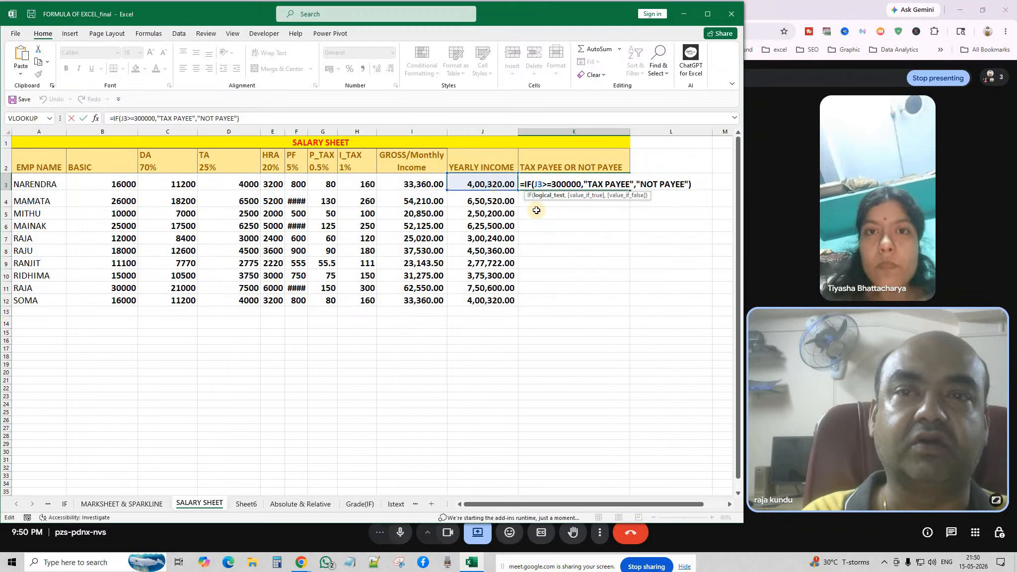
left_click(584, 185)
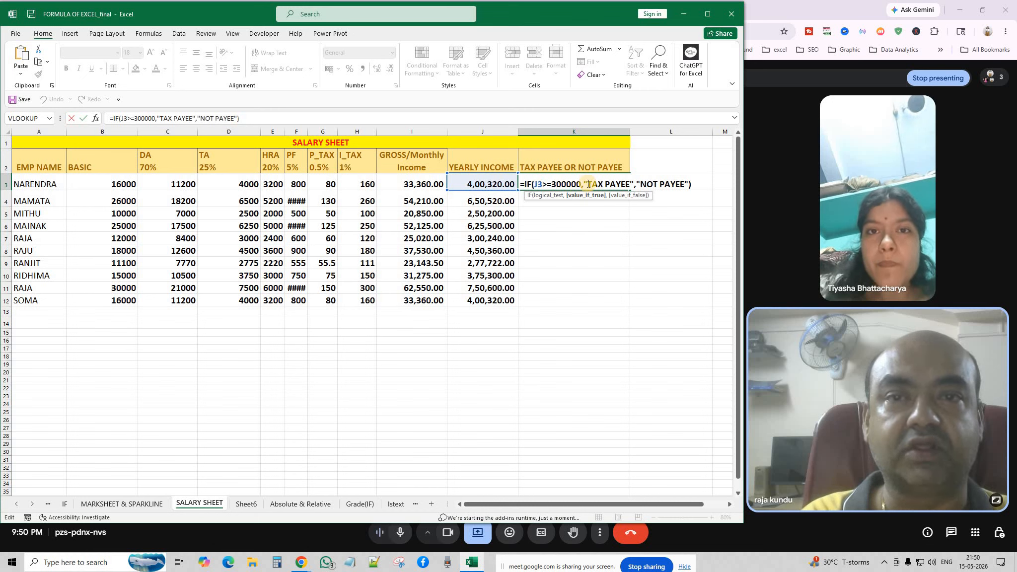
left_click(638, 185)
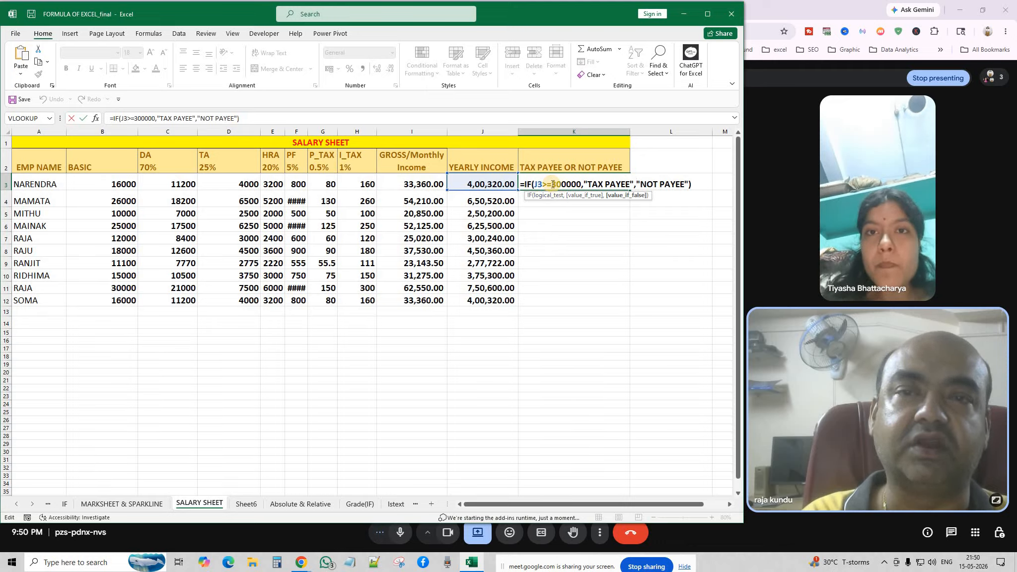
left_click(599, 184)
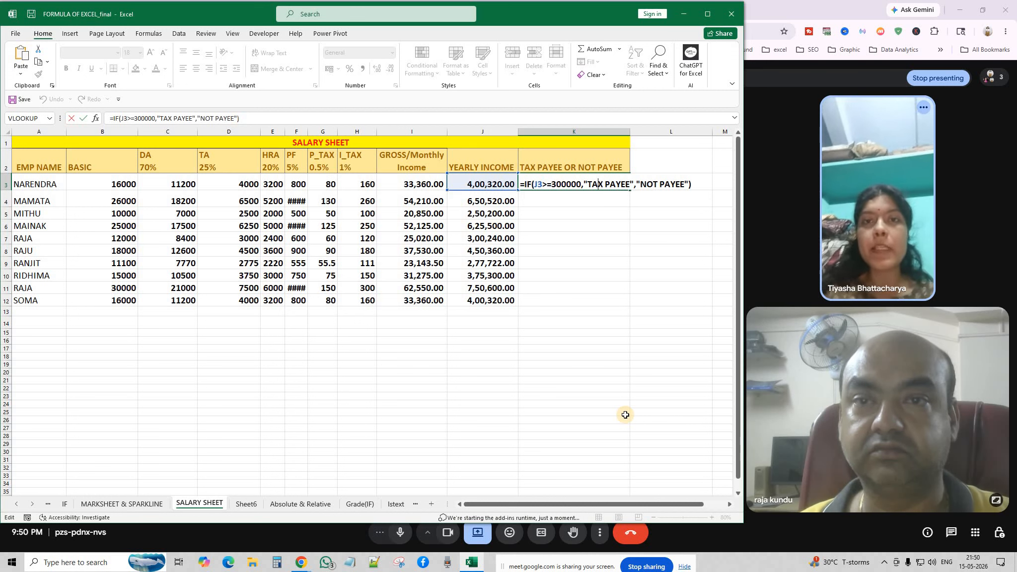
key("Return")
Step: Fill the tax payee status formula from K3 down through K12 for the remaining employees
left_click(607, 185)
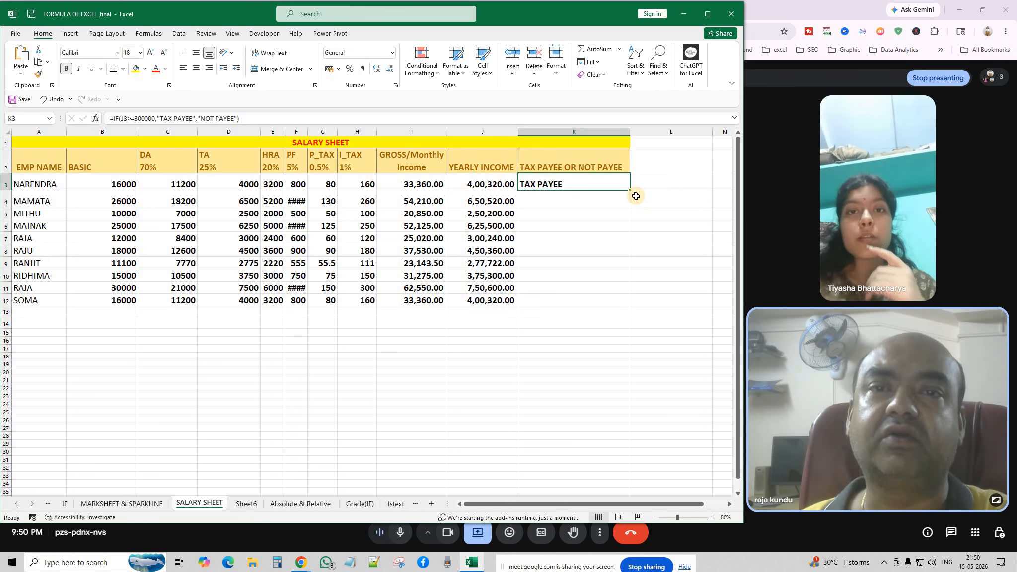
double_click(629, 191)
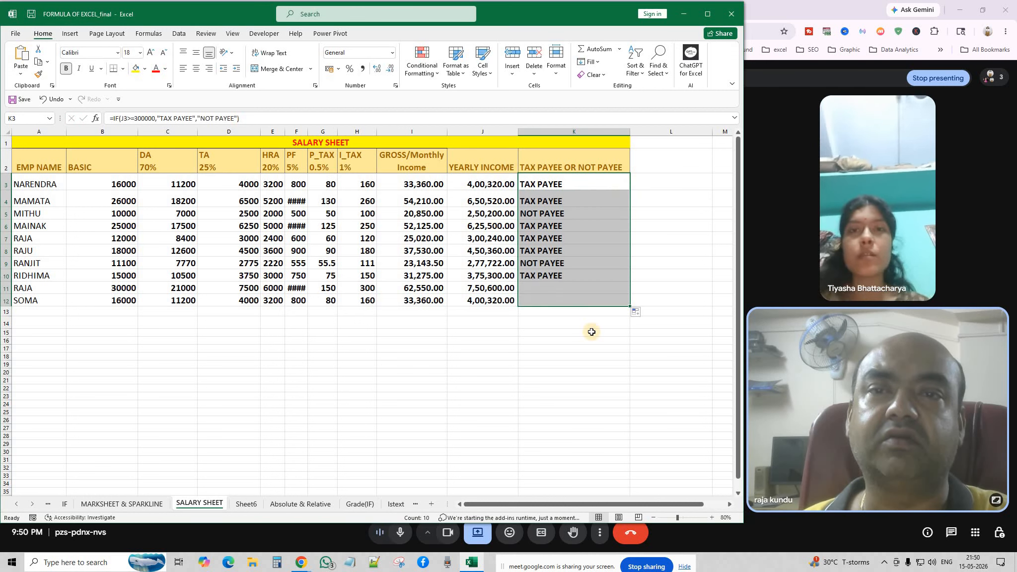
left_click(561, 389)
left_click(438, 387)
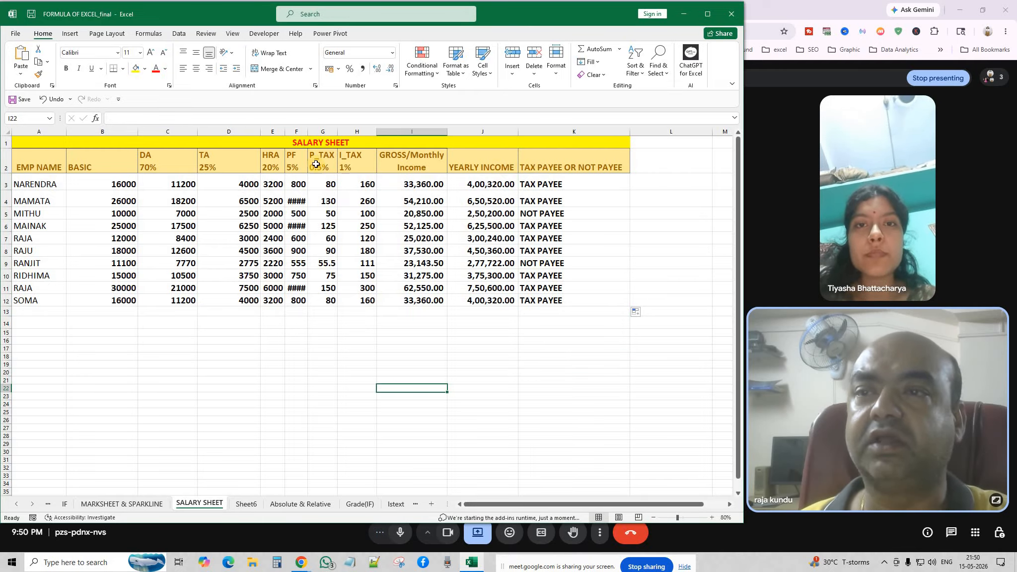
Step: Widen the PF column so that all its amounts fit in their cells
left_click_drag(308, 132, 309, 132)
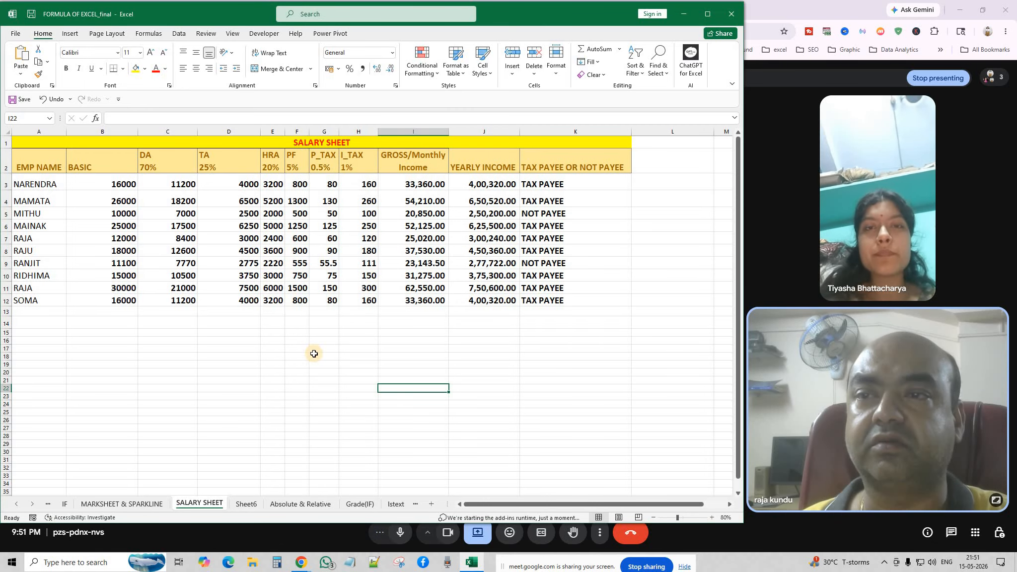
left_click_drag(35, 166, 102, 168)
left_click_drag(511, 250, 549, 302)
left_click(77, 34)
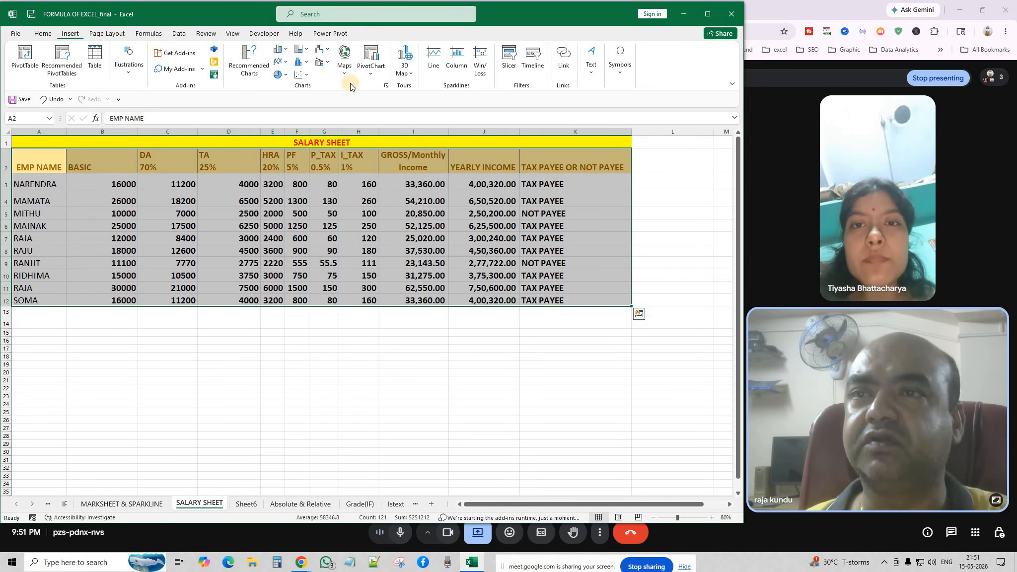
left_click(286, 54)
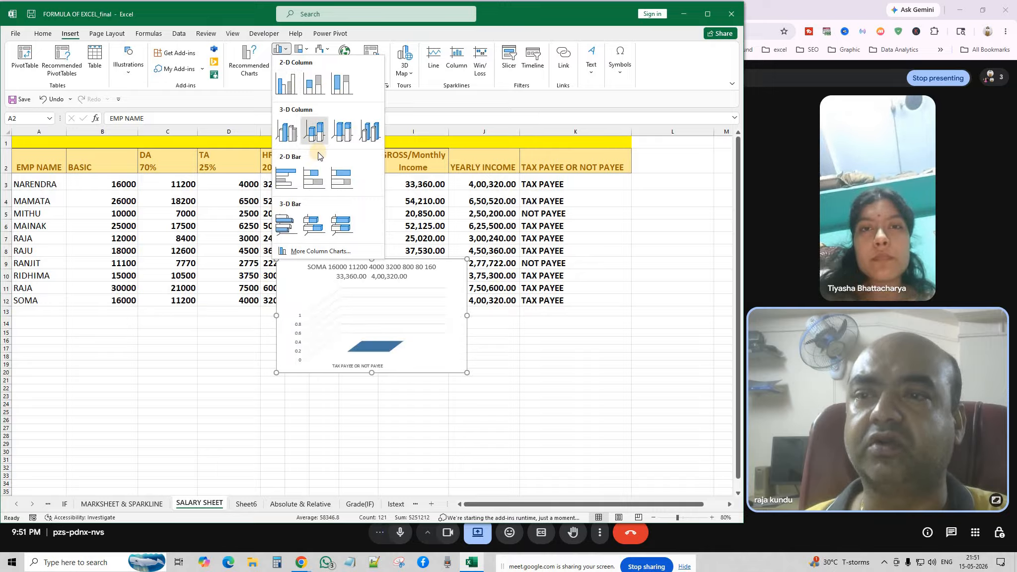
left_click(324, 411)
left_click(323, 412)
Step: Insert a 3-D stacked column chart of A2:I12, placed below the table, enlarged and given the dark chart style
left_click_drag(59, 170, 423, 302)
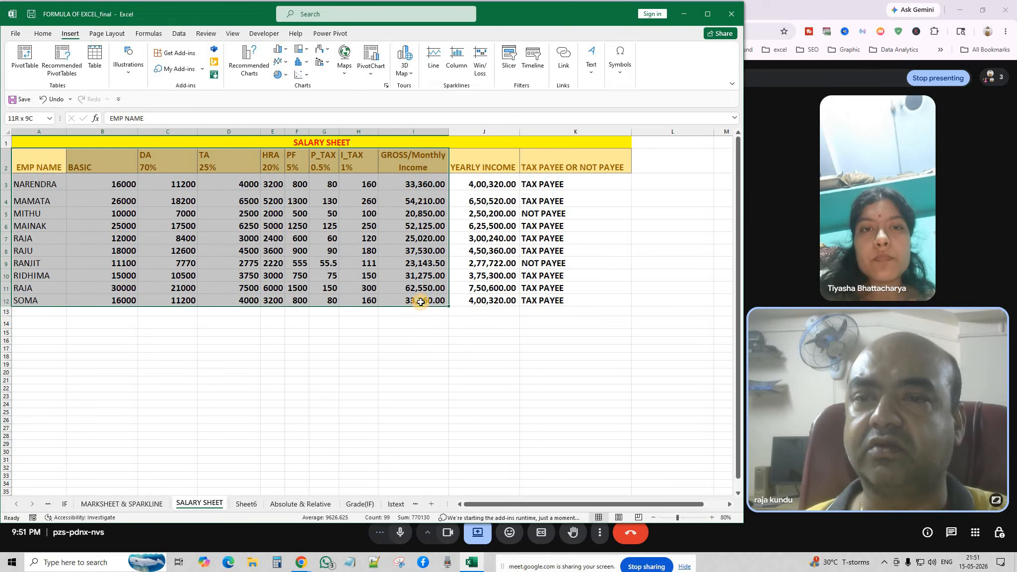
left_click(280, 50)
left_click(313, 134)
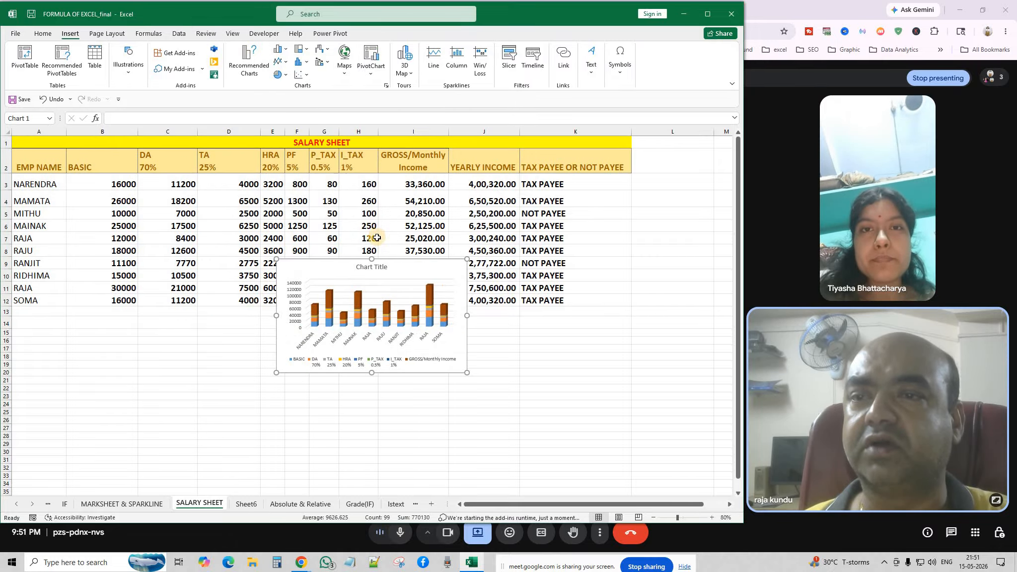
left_click_drag(363, 259, 135, 325)
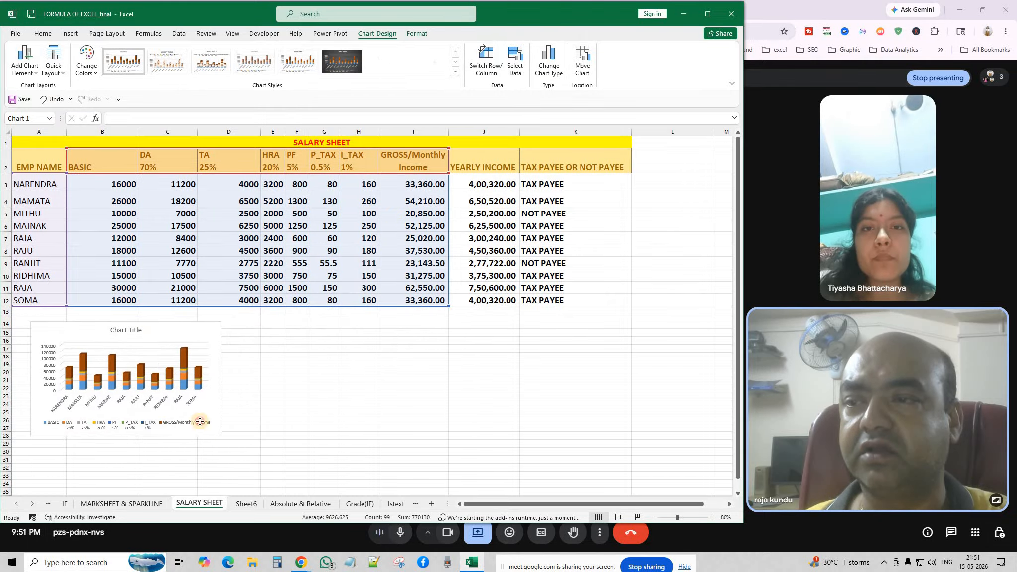
left_click_drag(219, 436, 317, 480)
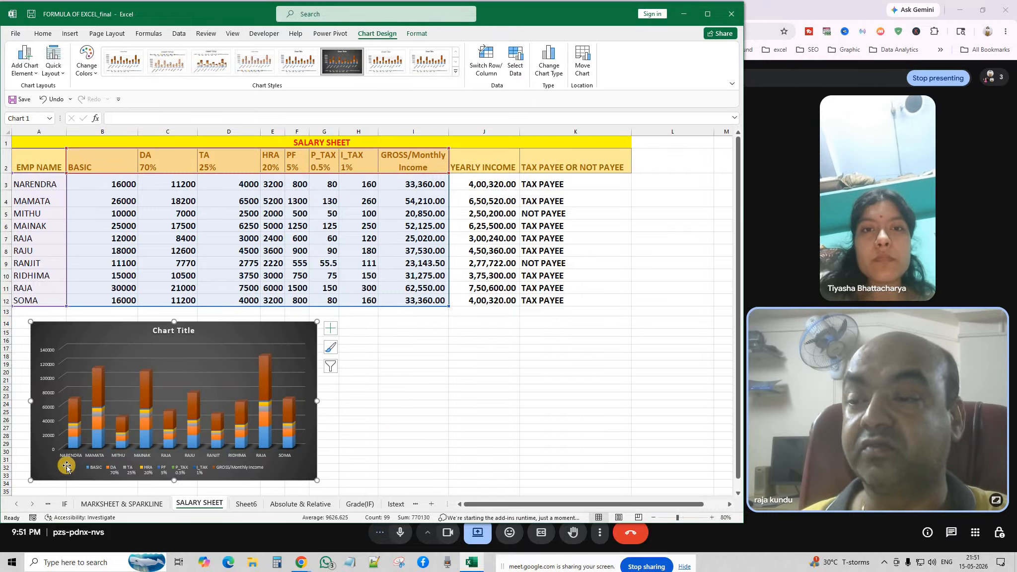
Step: Switch the chart's rows and columns so the salary components form the categories and the employees form the series
left_click(492, 66)
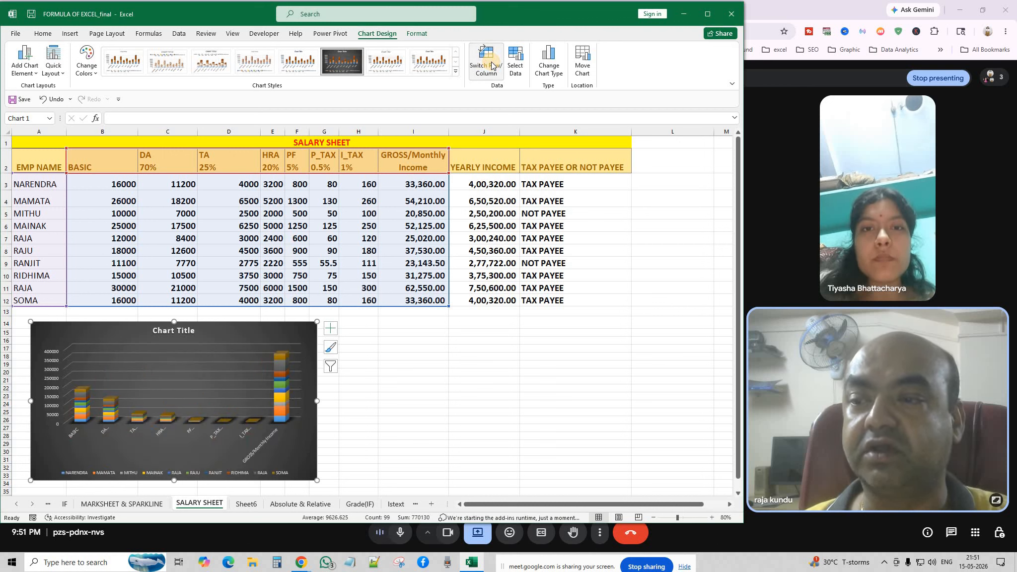
left_click(394, 395)
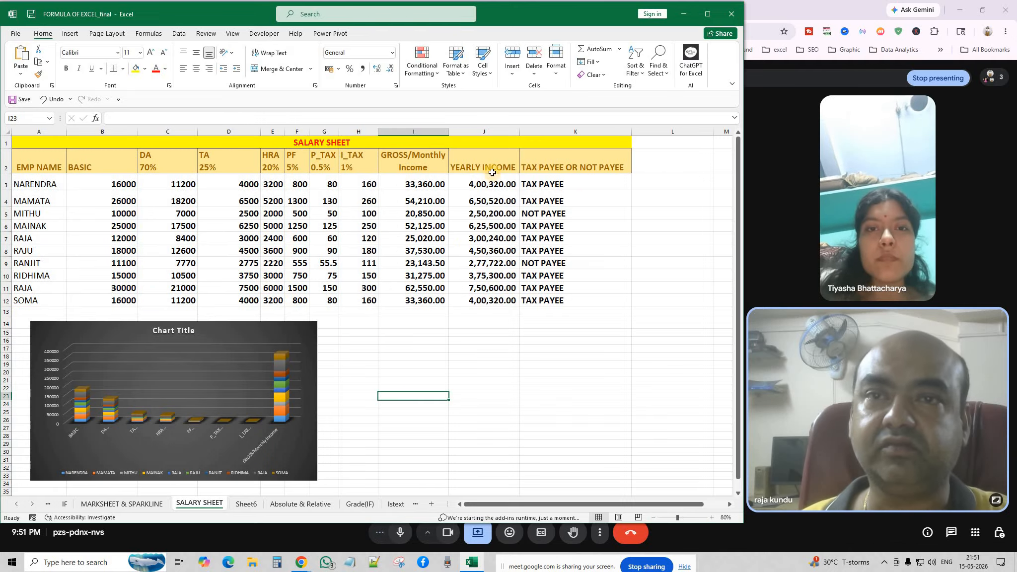
left_click(595, 238)
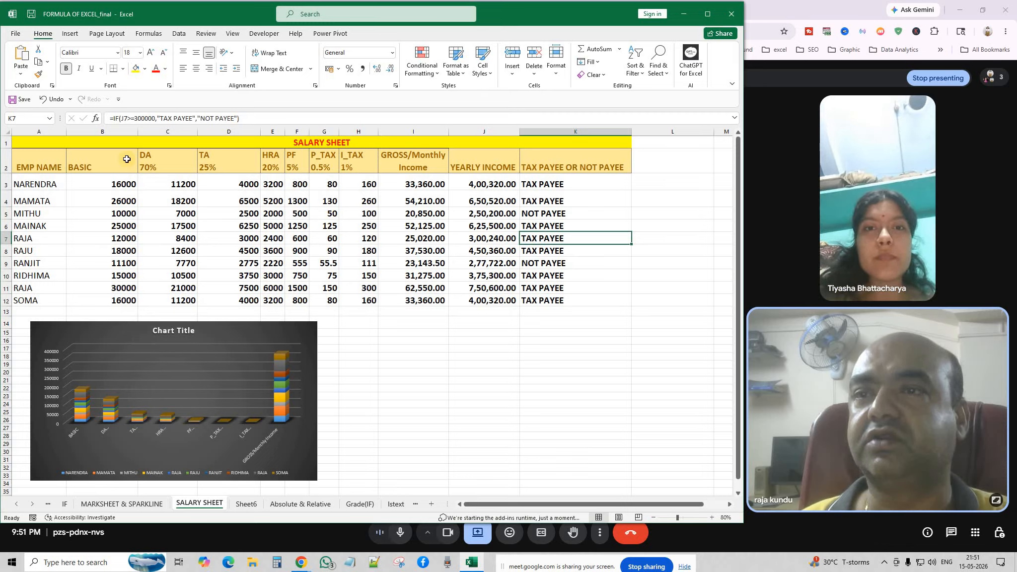
left_click(230, 325)
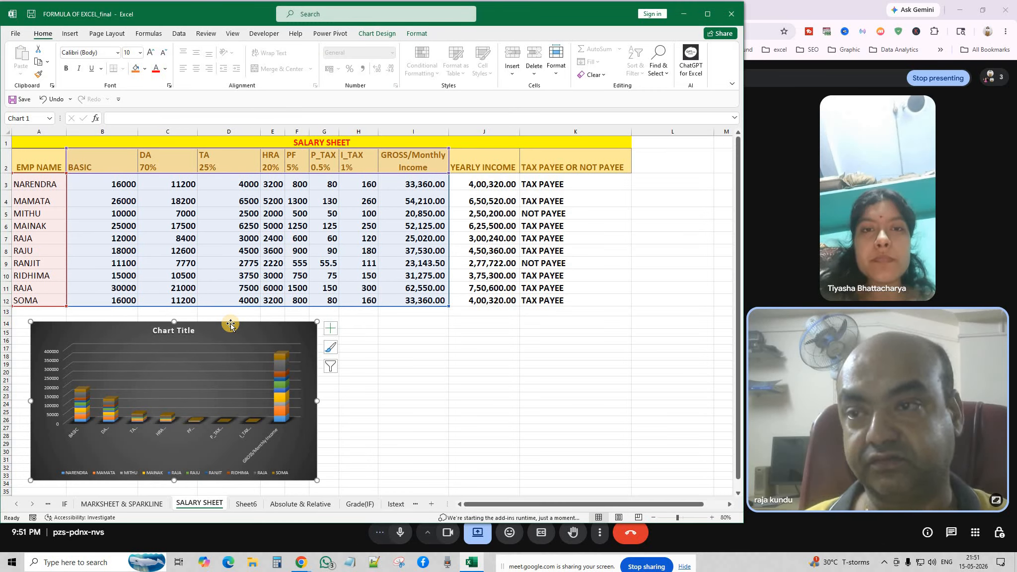
left_click(465, 379)
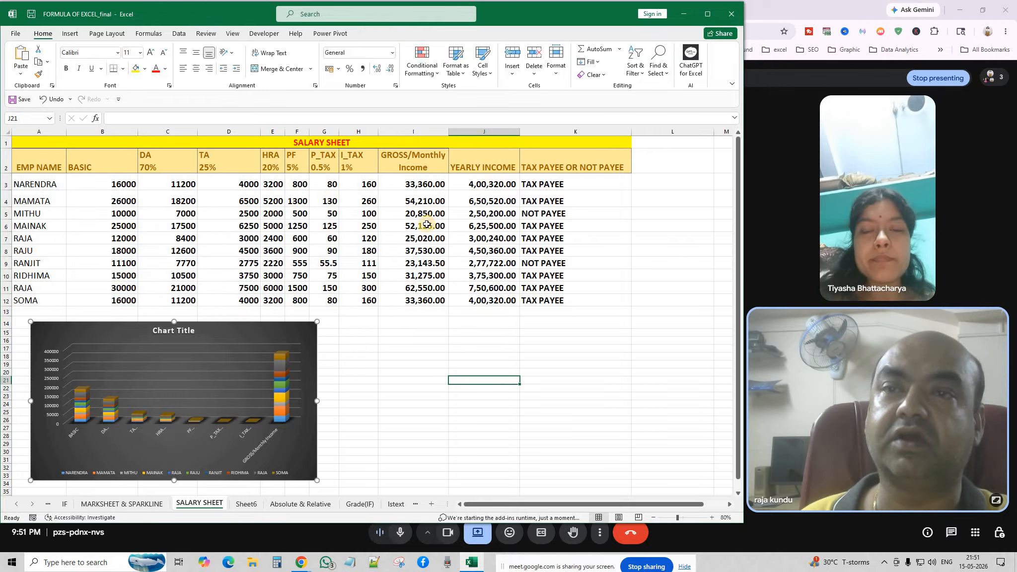
Step: Sort the salary table A2:K12 by EMP NAME from A to Z, followed by Z to A
left_click(179, 34)
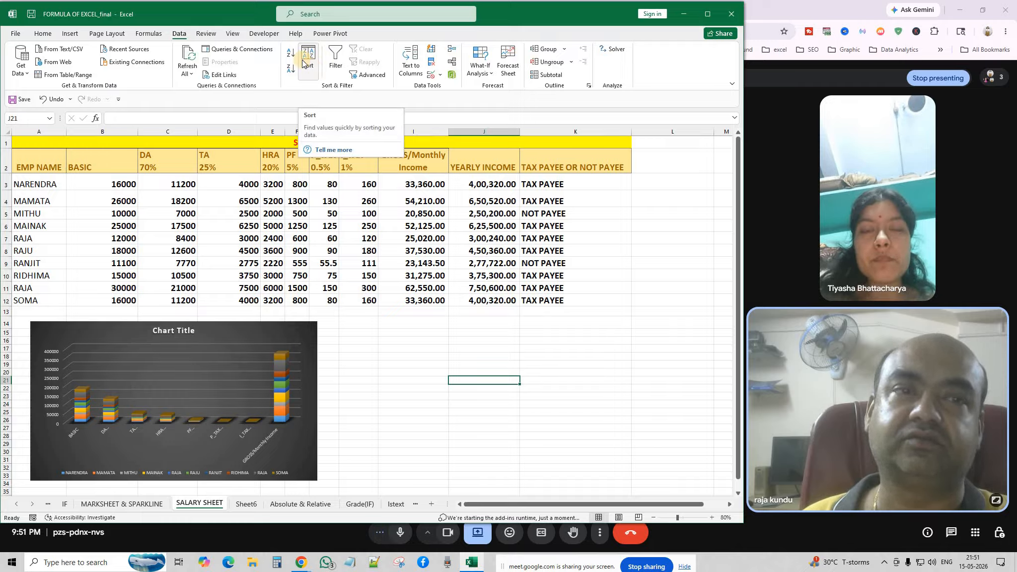
left_click(410, 364)
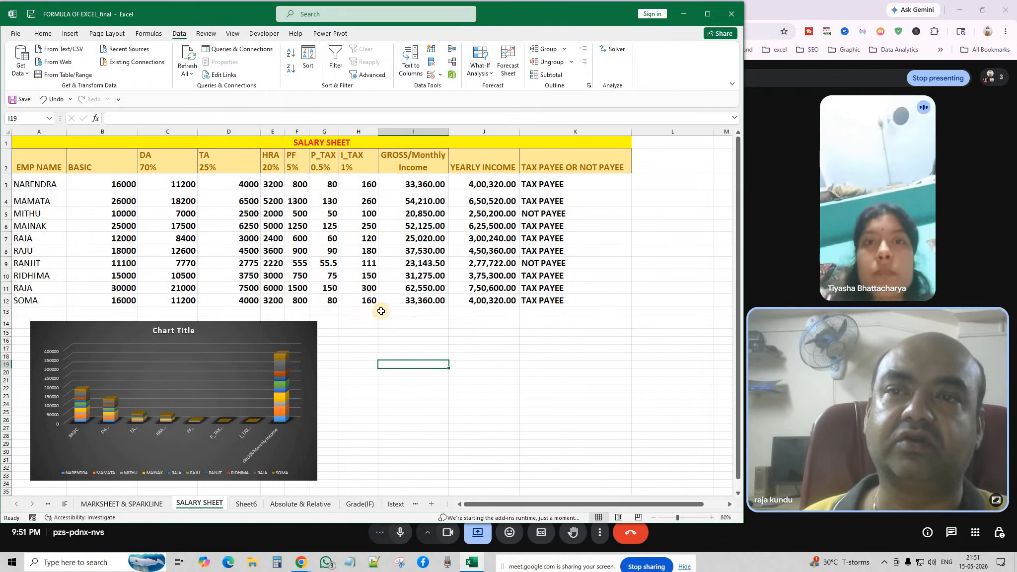
left_click_drag(37, 166, 552, 302)
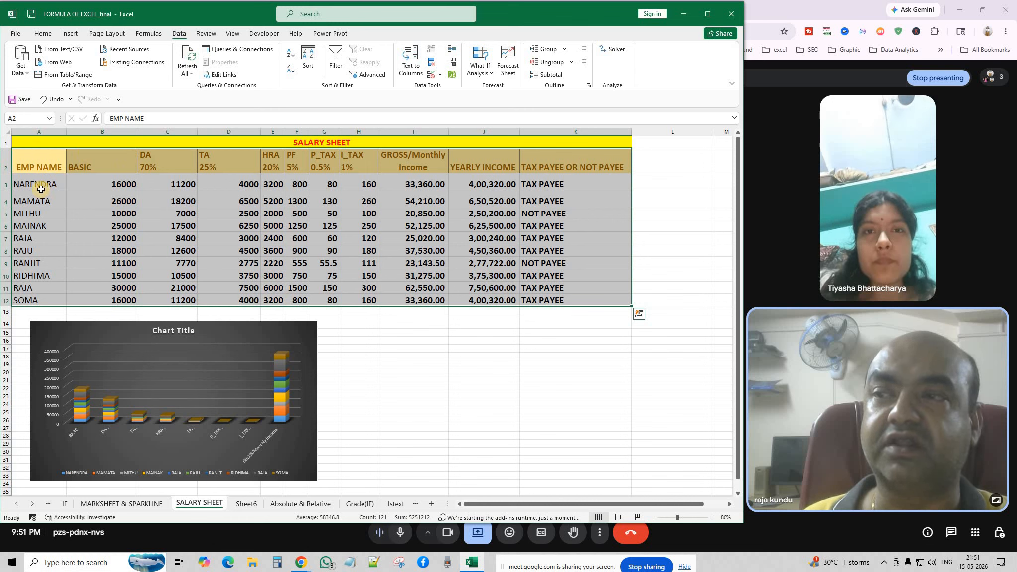
left_click(292, 58)
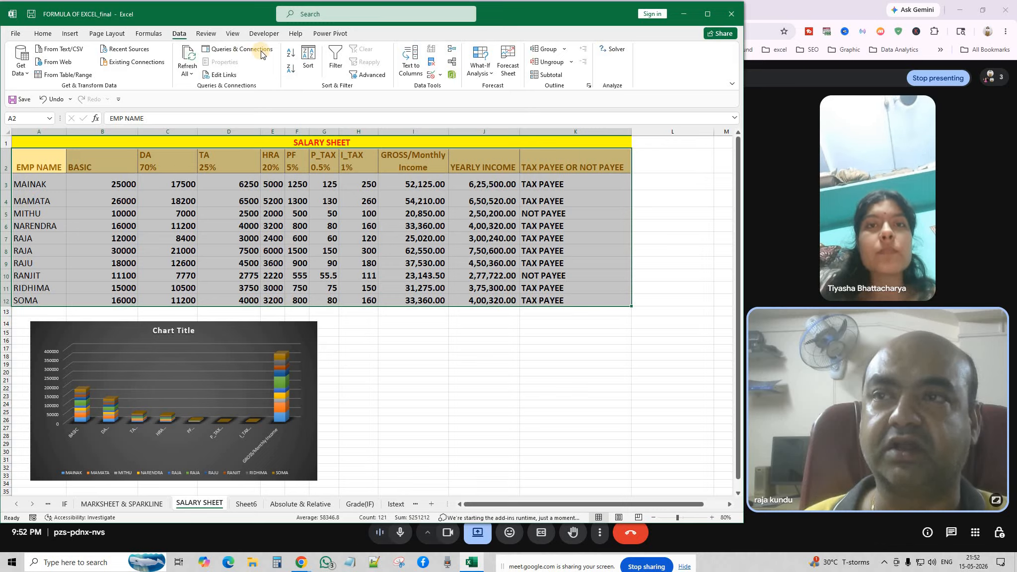
left_click(290, 68)
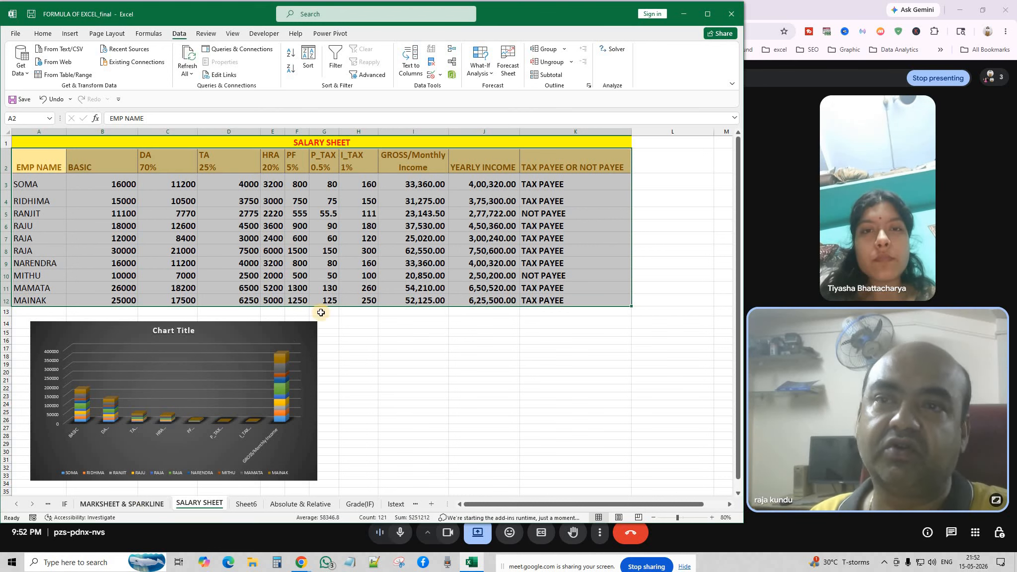
left_click(464, 356)
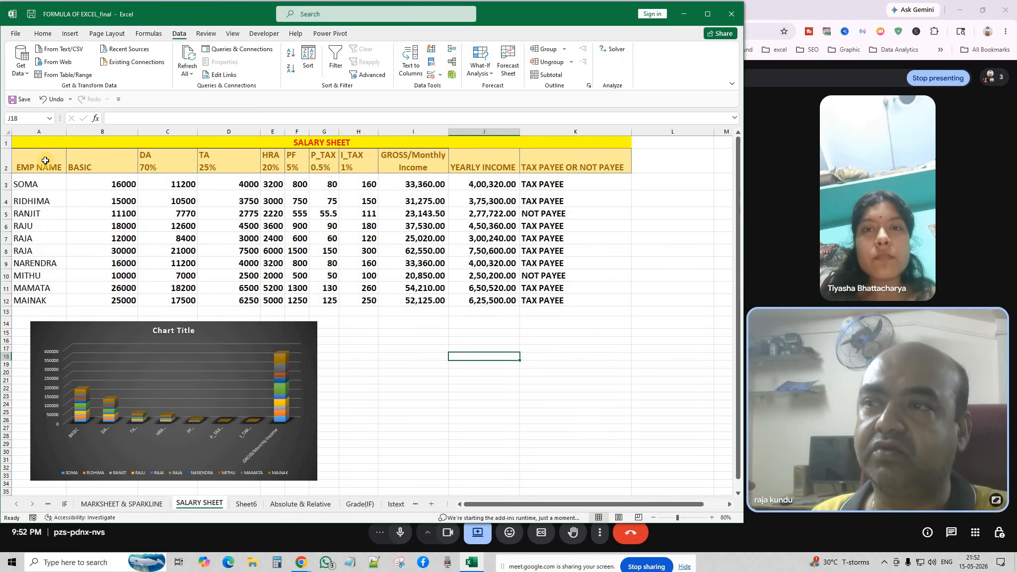
Step: Custom-sort the salary table A2:K12 by EMP NAME on cell values in A to Z order
left_click_drag(47, 163, 579, 298)
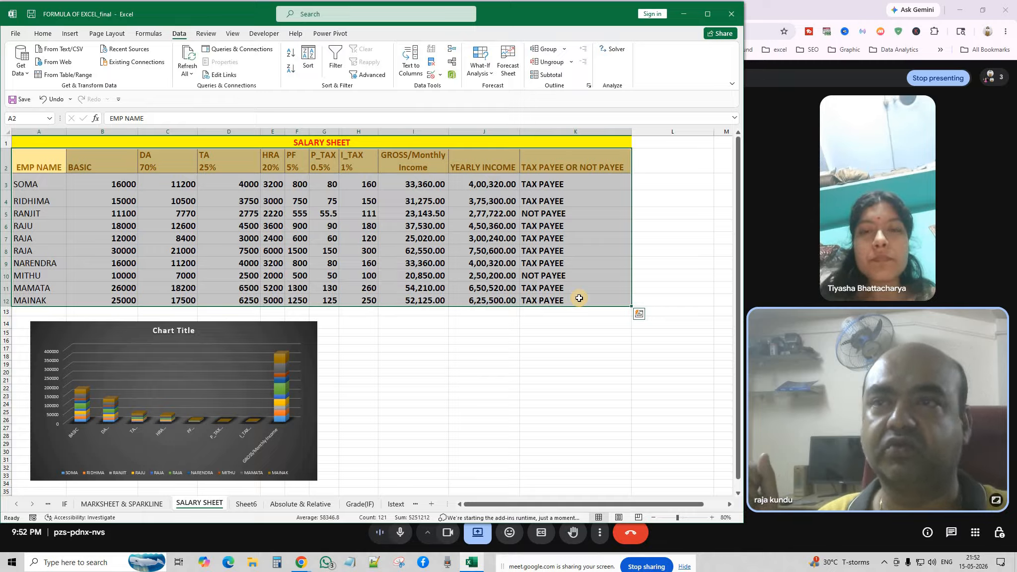
left_click(309, 59)
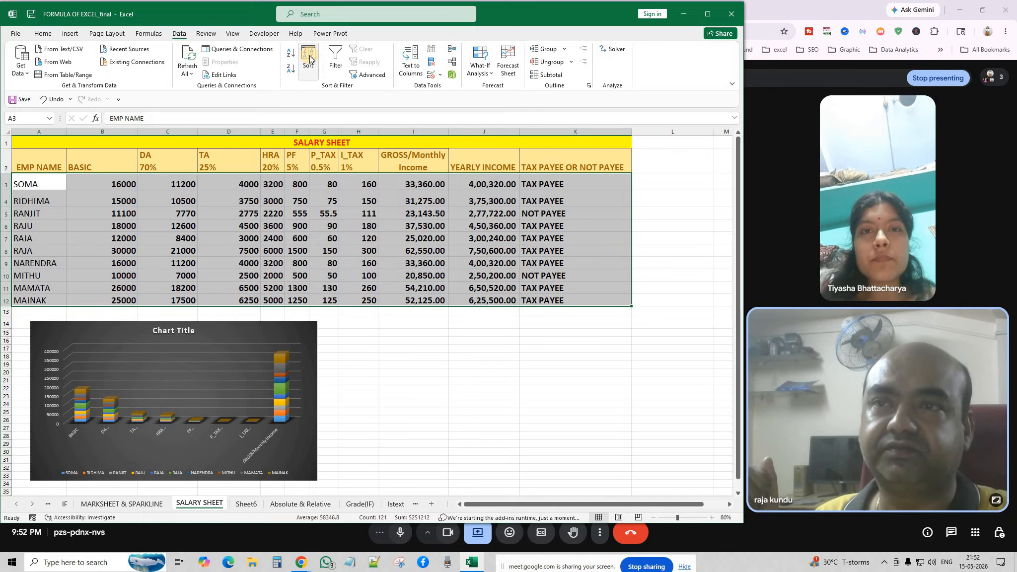
left_click_drag(388, 188, 484, 263)
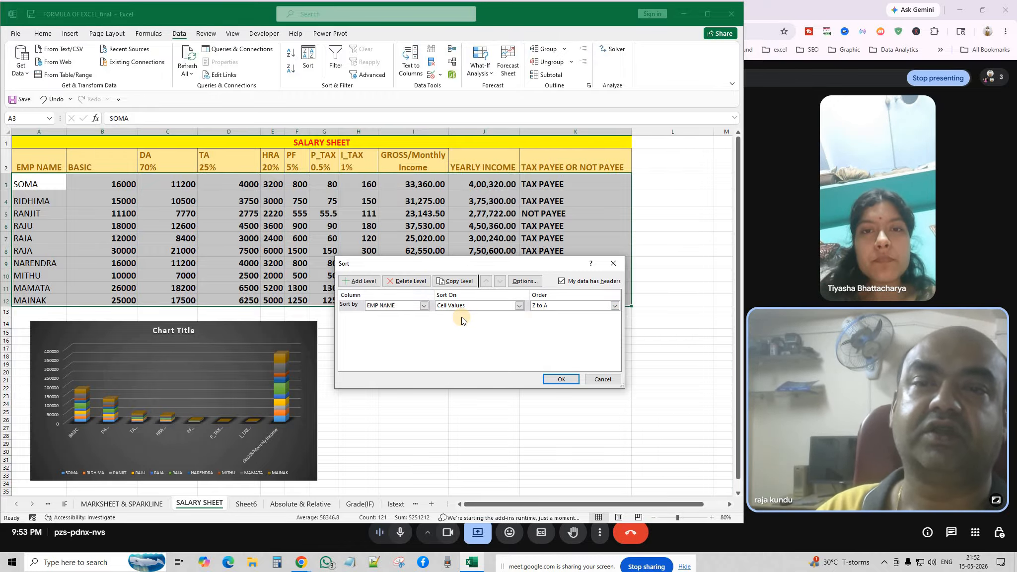
left_click(594, 309)
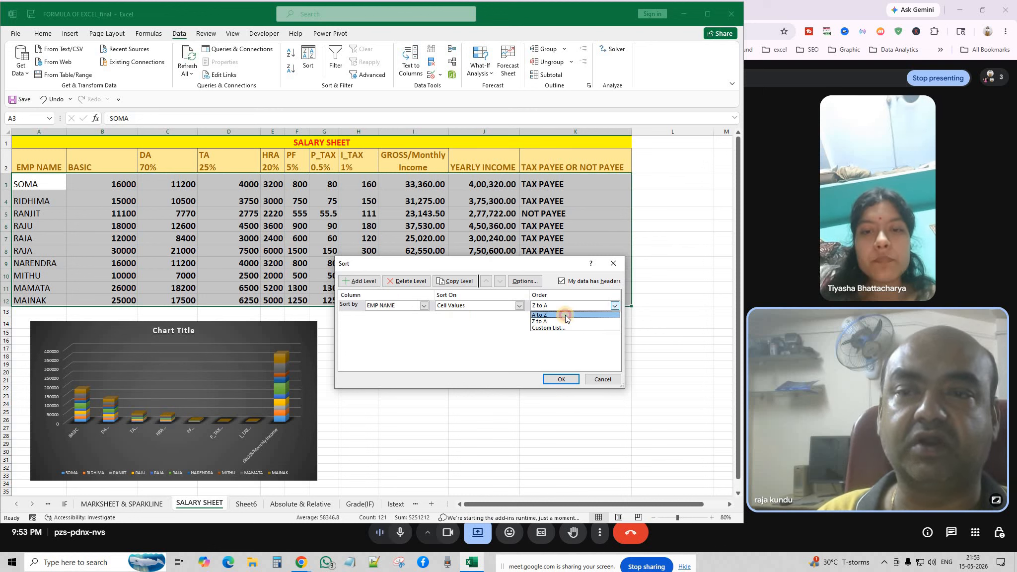
left_click(565, 315)
left_click(562, 379)
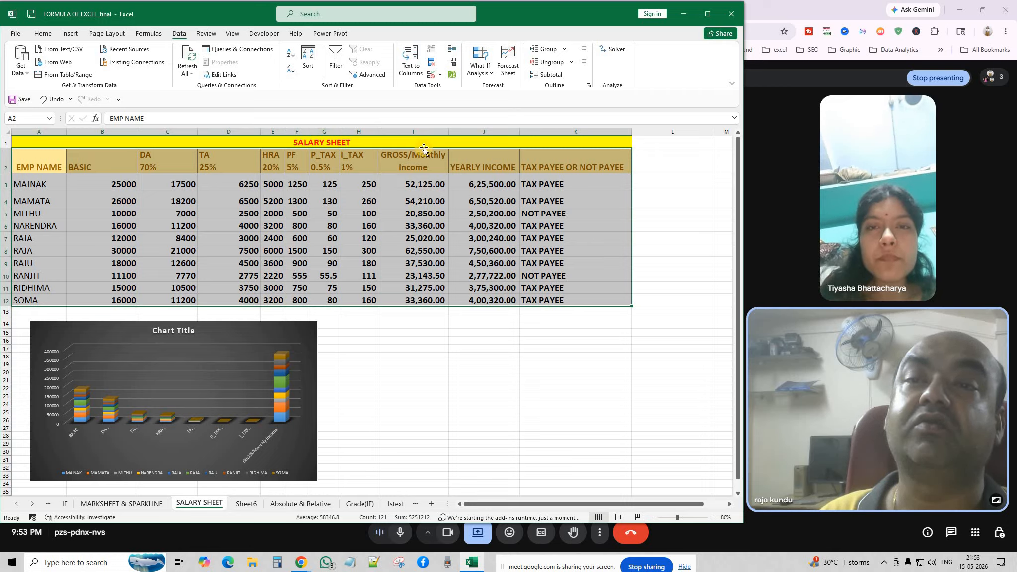
Step: Custom-sort the salary table by GROSS/Monthly Income on cell values from largest to smallest
left_click(308, 57)
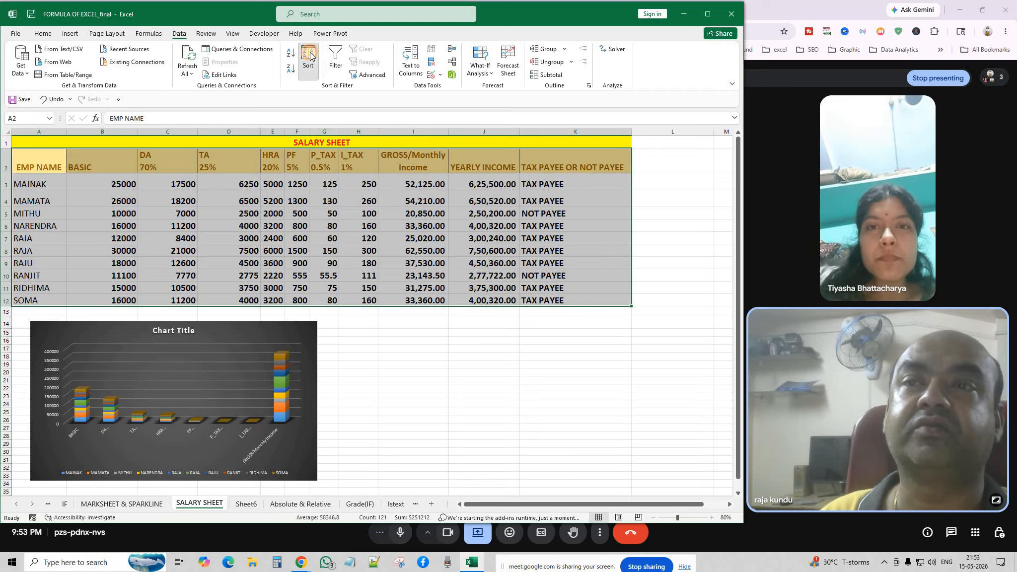
left_click_drag(423, 267, 452, 328)
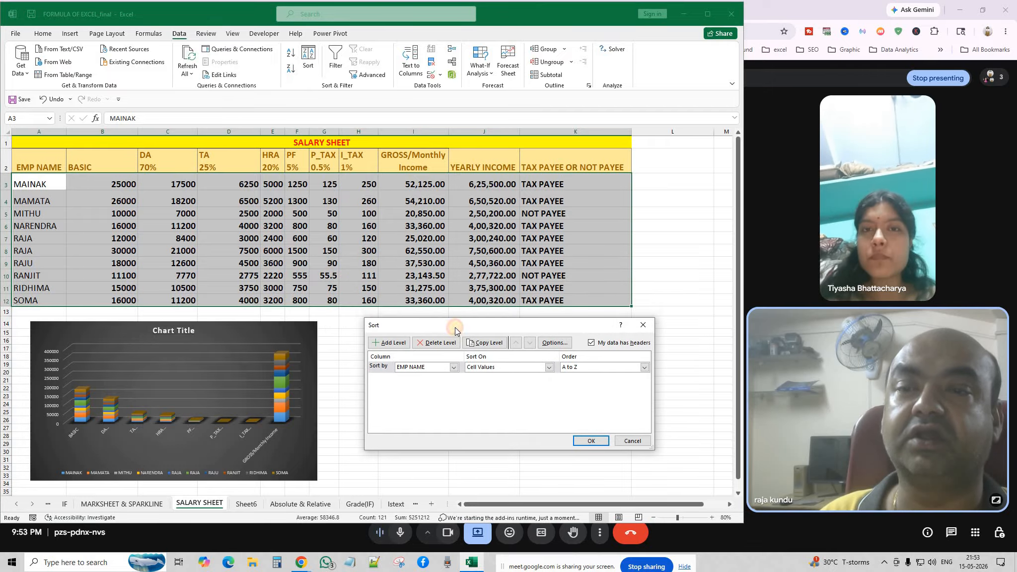
left_click(453, 367)
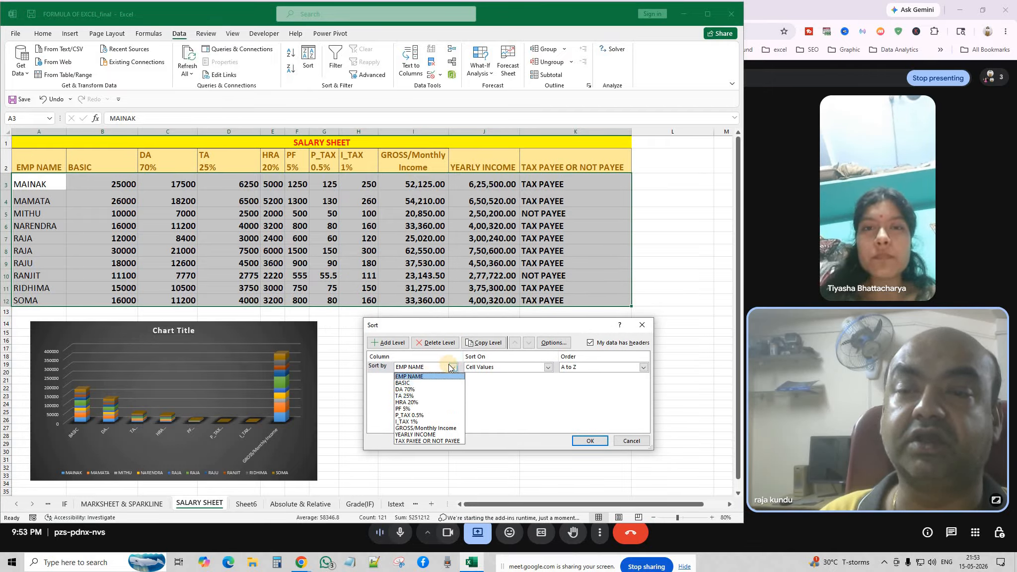
left_click(453, 367)
left_click(453, 367)
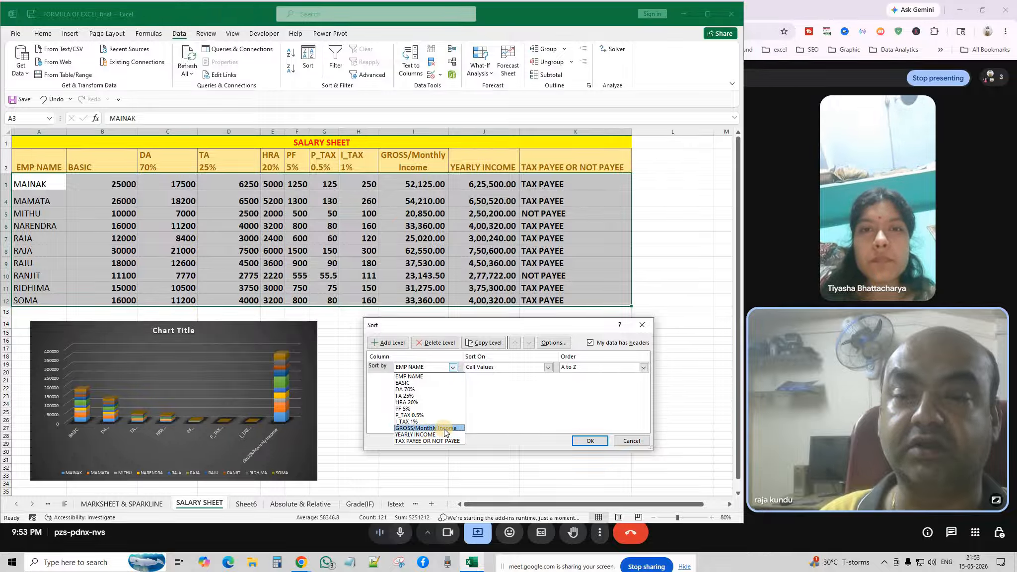
left_click(444, 428)
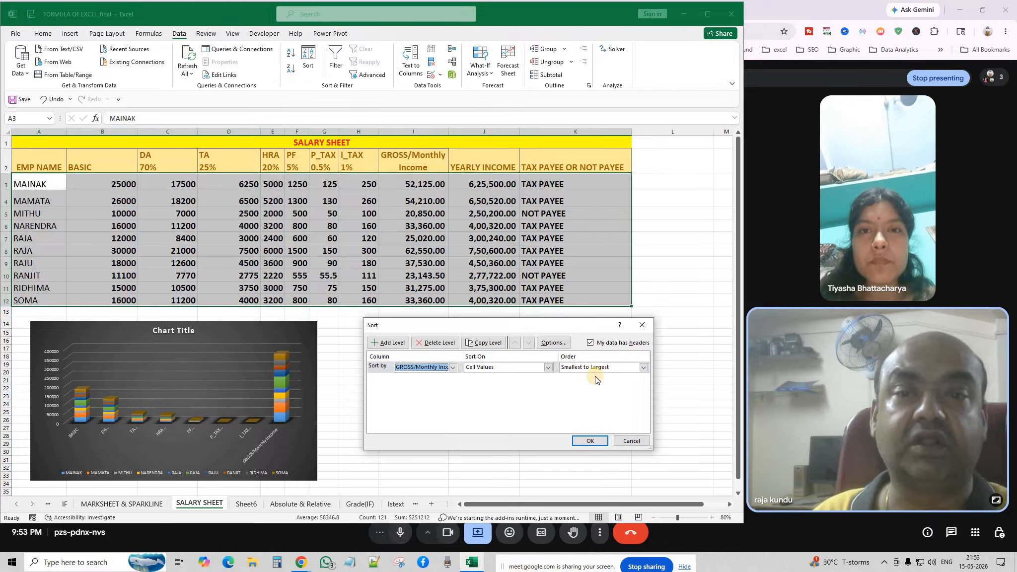
left_click(644, 369)
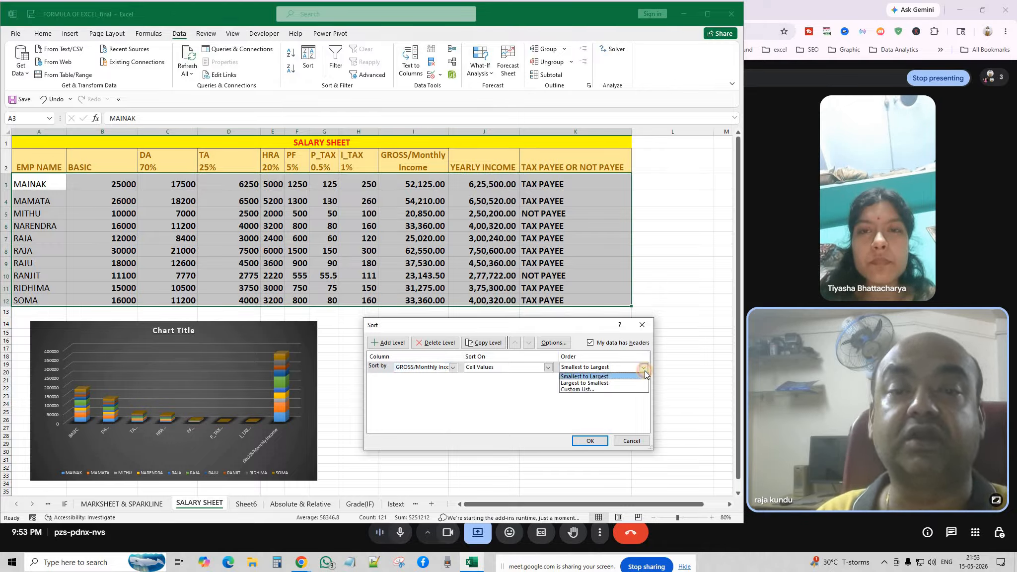
left_click(584, 382)
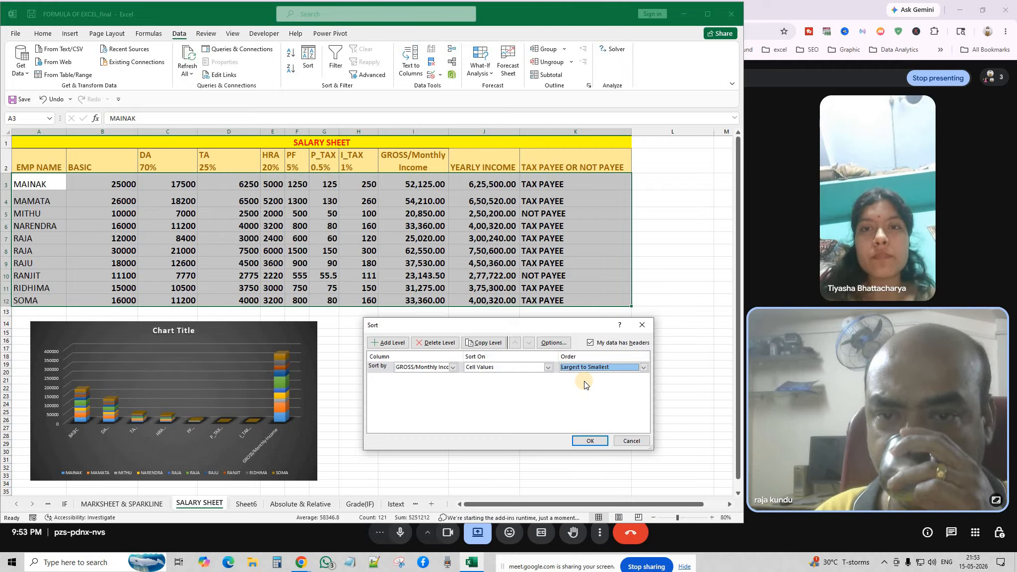
left_click(590, 441)
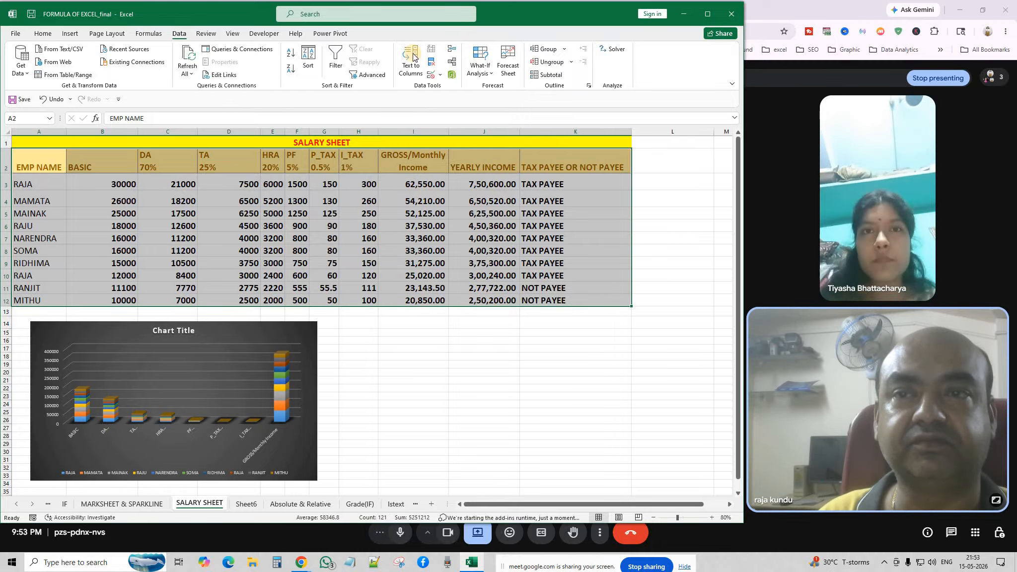
Step: Custom-sort the salary table by YEARLY INCOME on cell values from largest to smallest
left_click(308, 66)
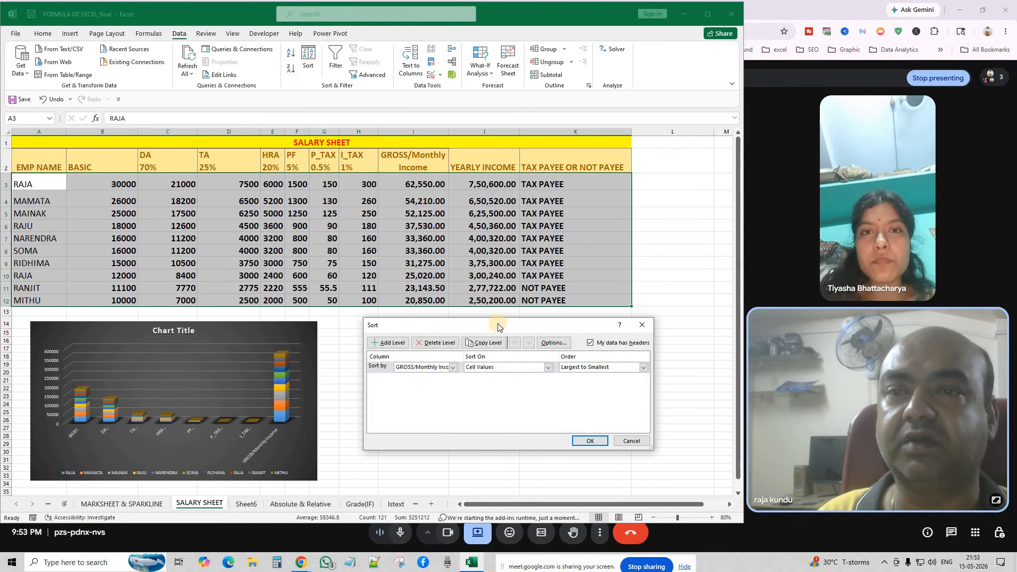
left_click_drag(498, 324, 492, 304)
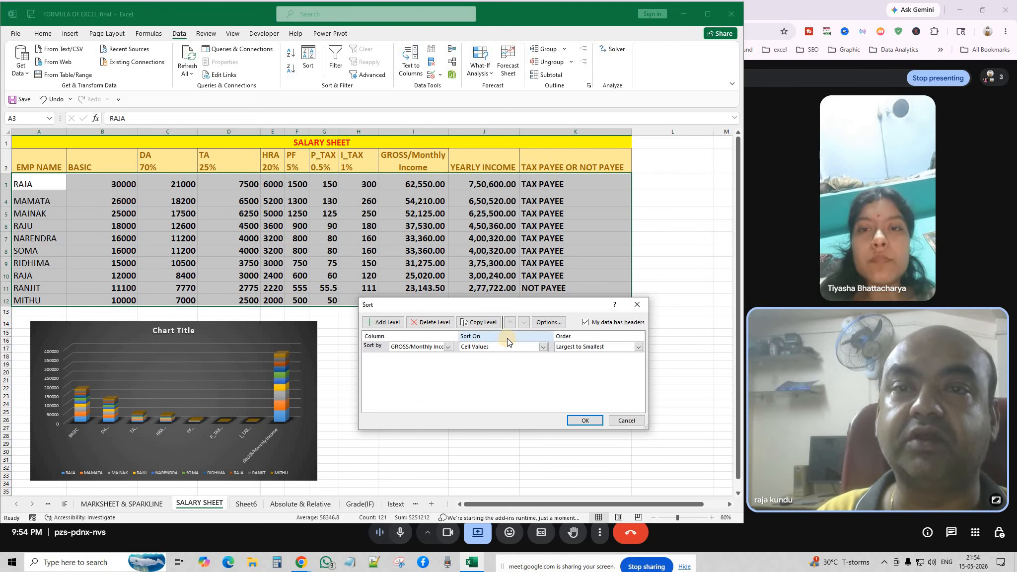
left_click(448, 348)
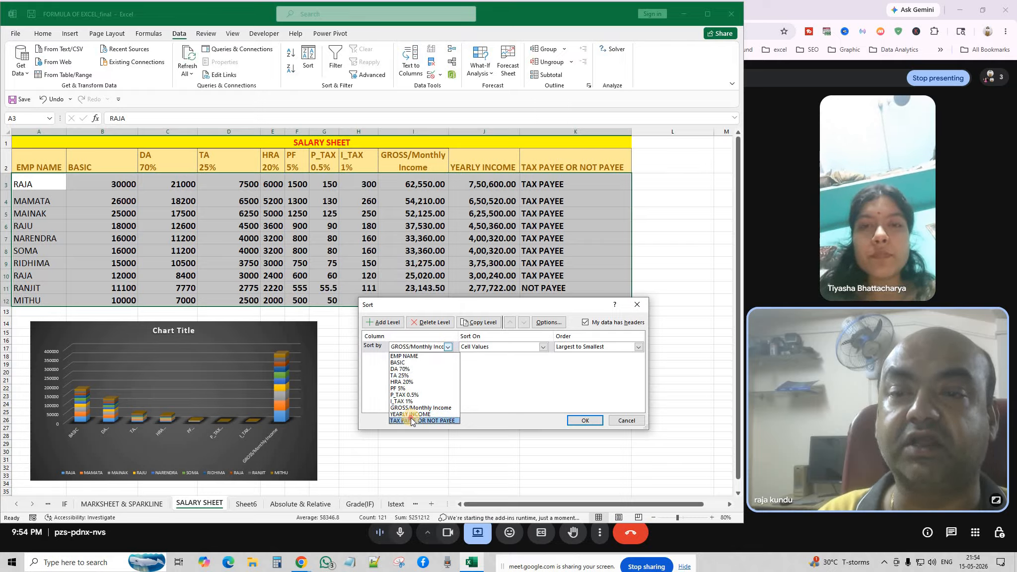
left_click(410, 421)
left_click(447, 346)
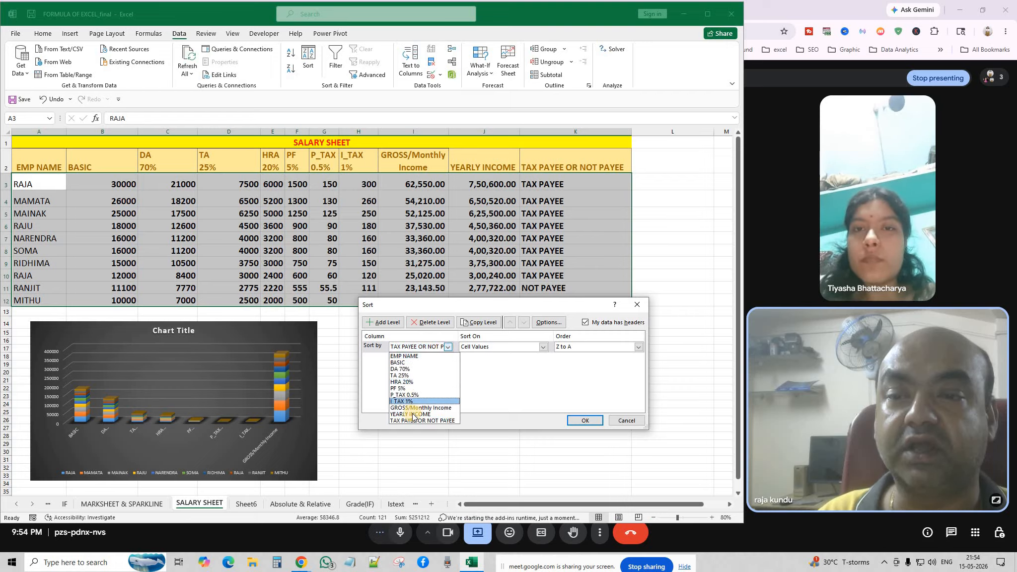
left_click(413, 413)
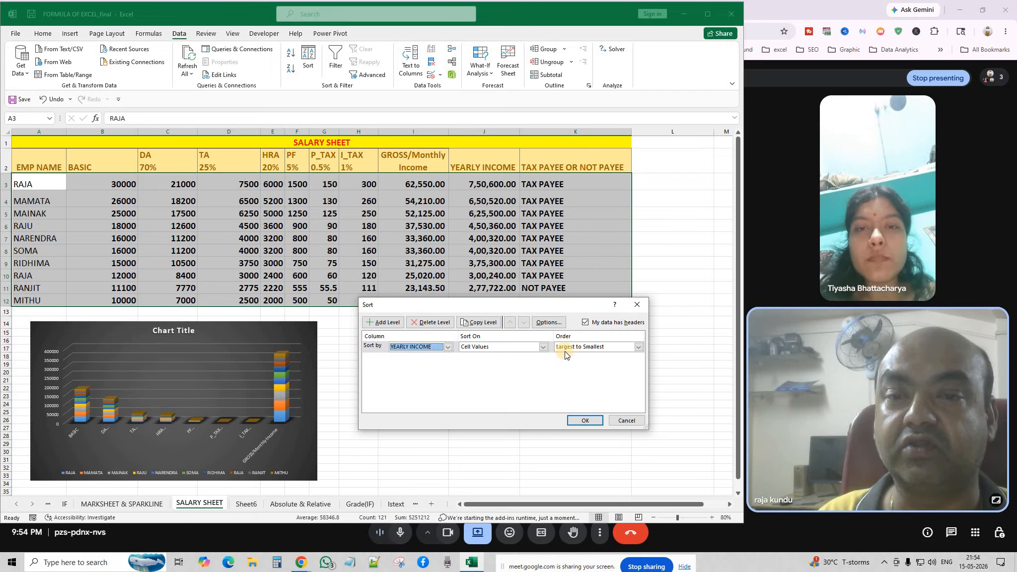
left_click(579, 423)
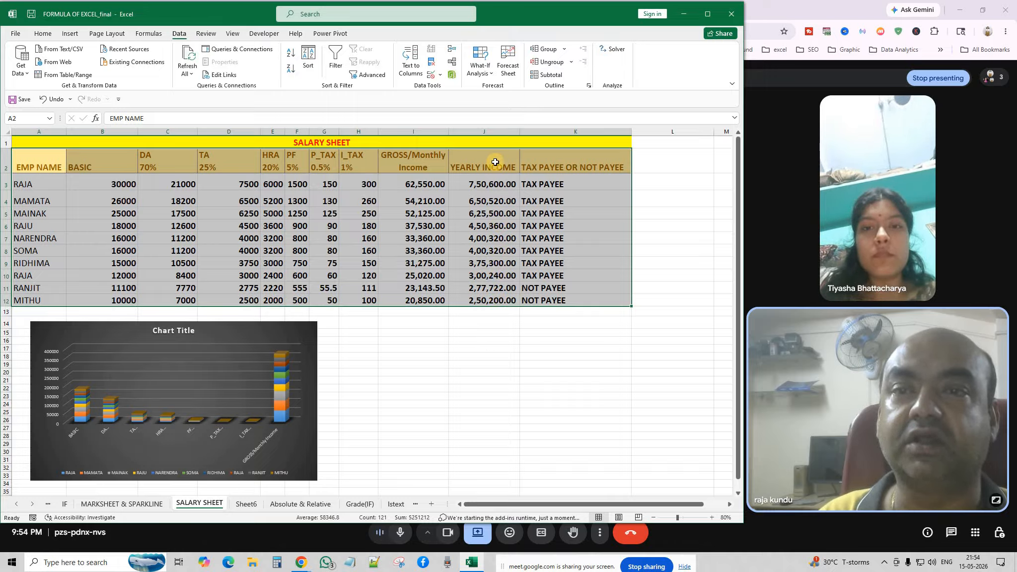
left_click(308, 57)
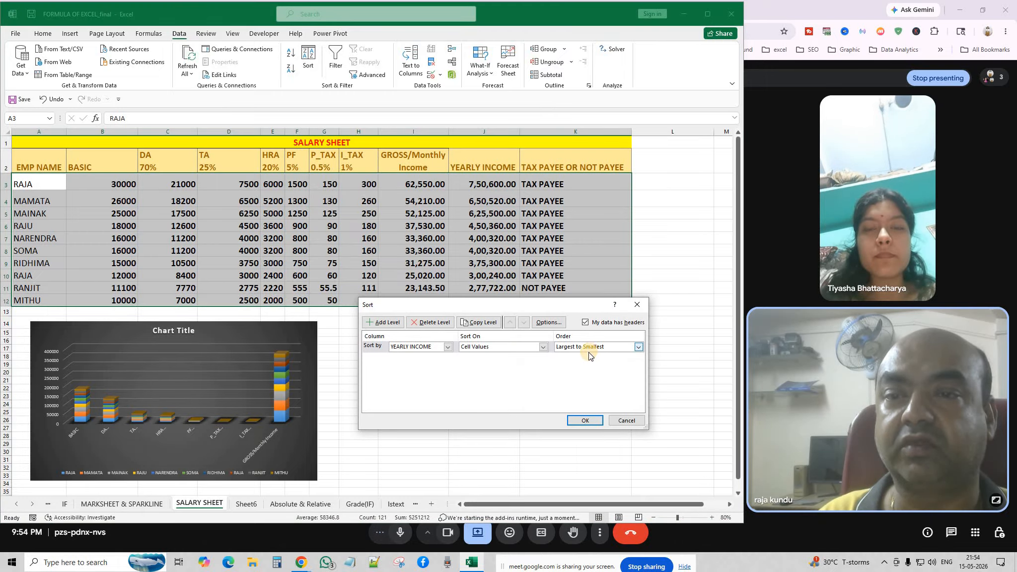
left_click(582, 422)
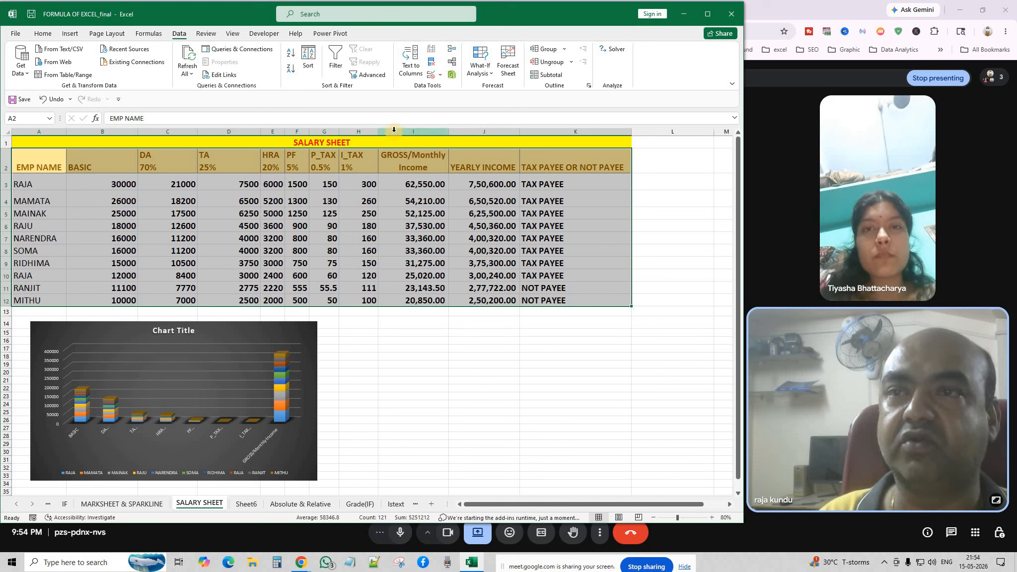
Step: Replace the salary table's existing sort level with one for EMP NAME on cell values, A to Z
left_click(309, 57)
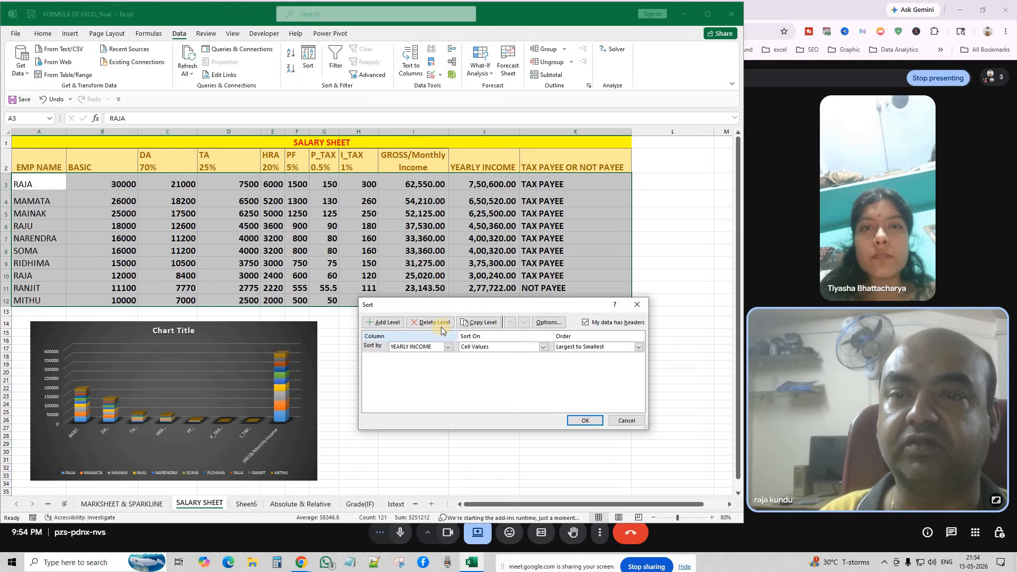
left_click(442, 323)
left_click(382, 322)
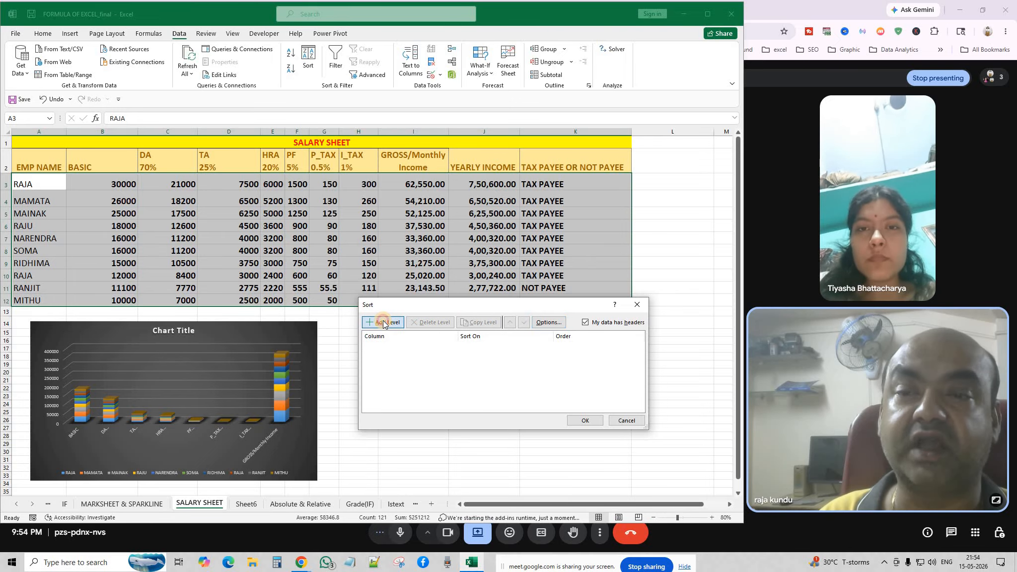
left_click(446, 347)
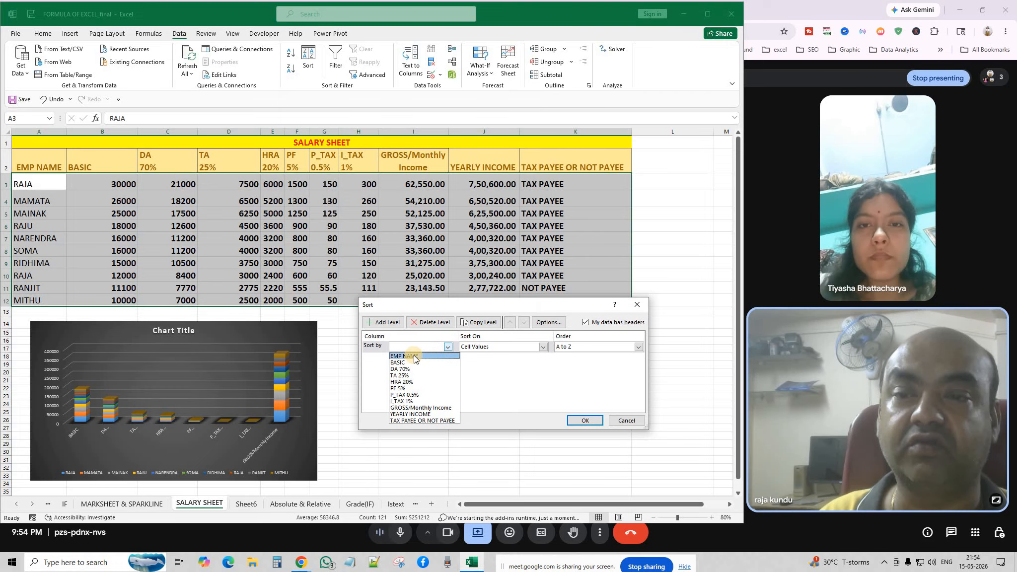
left_click(425, 356)
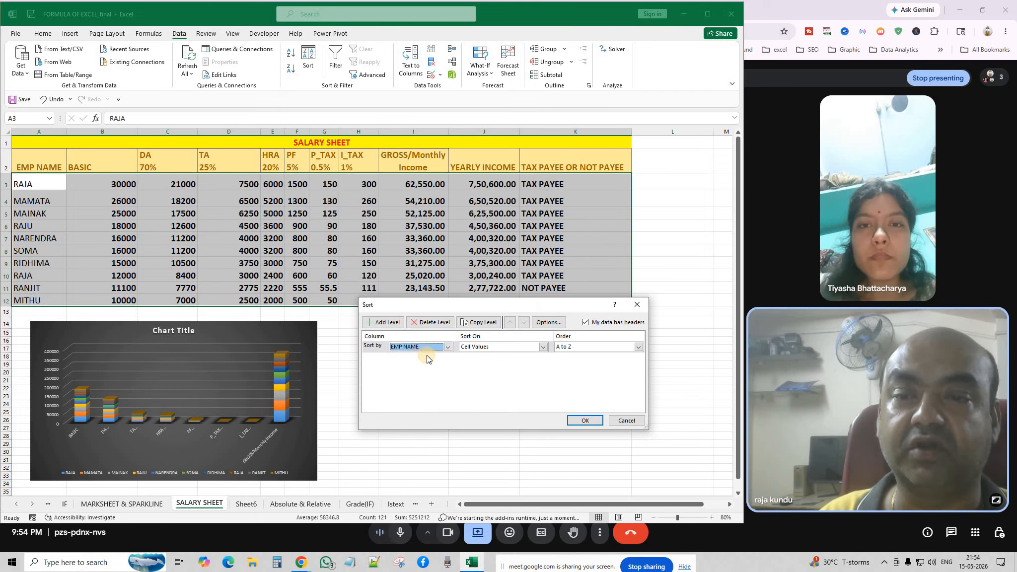
Step: Add a second sort level by GROSS/Monthly Income from largest to smallest and apply the sort to the salary table
left_click(383, 322)
left_click(436, 327)
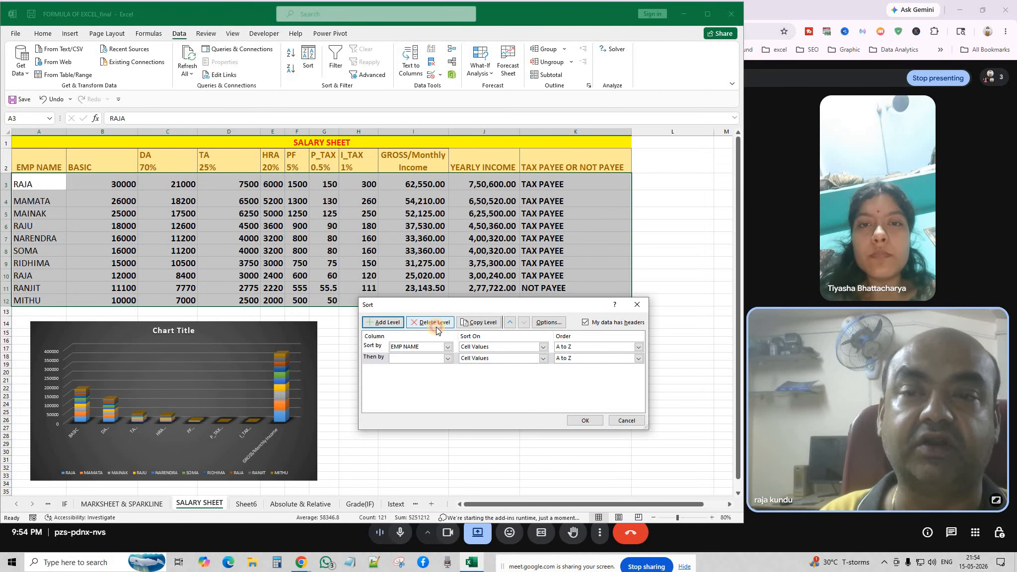
left_click(388, 327)
left_click(447, 359)
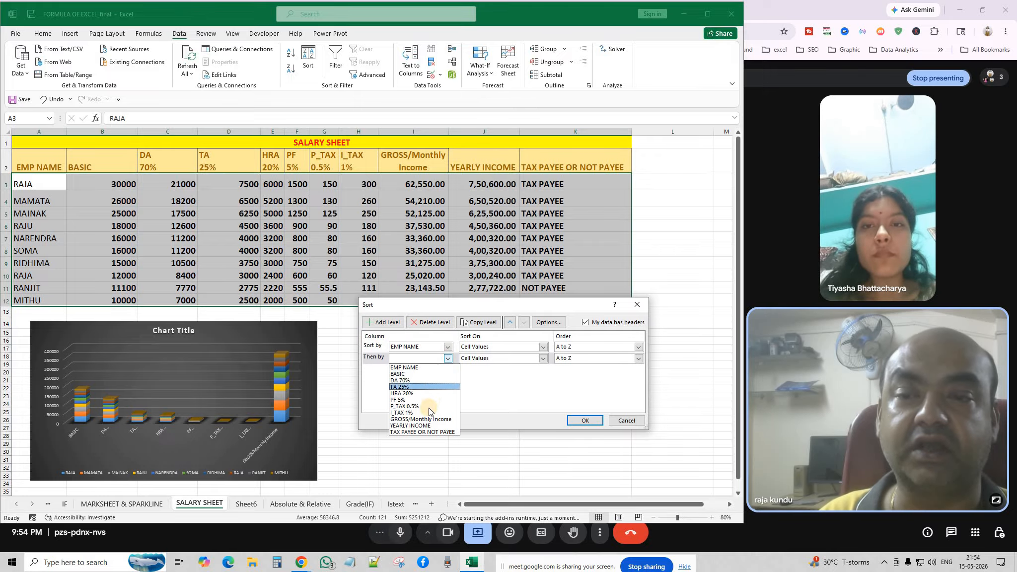
left_click(420, 419)
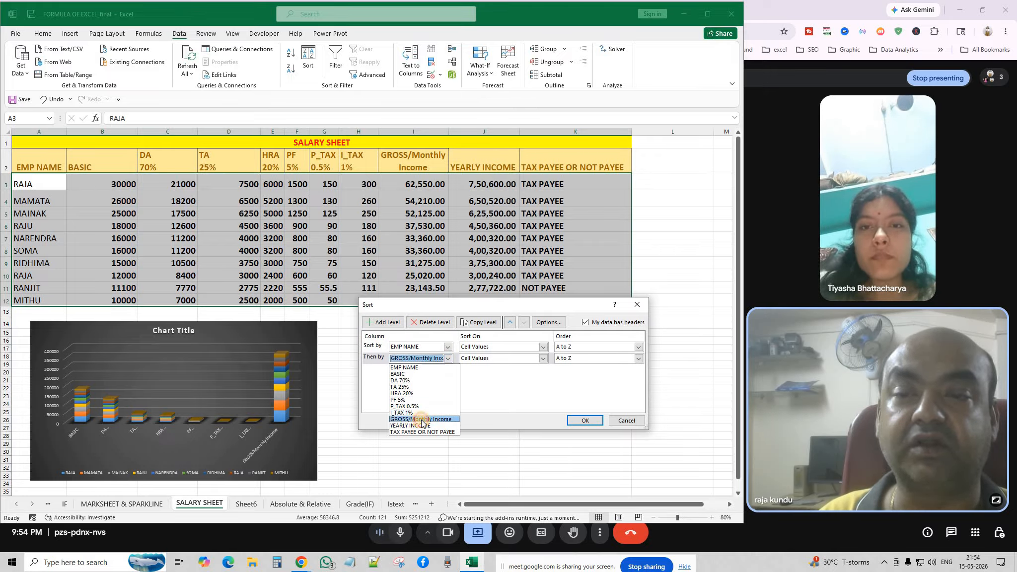
left_click(595, 359)
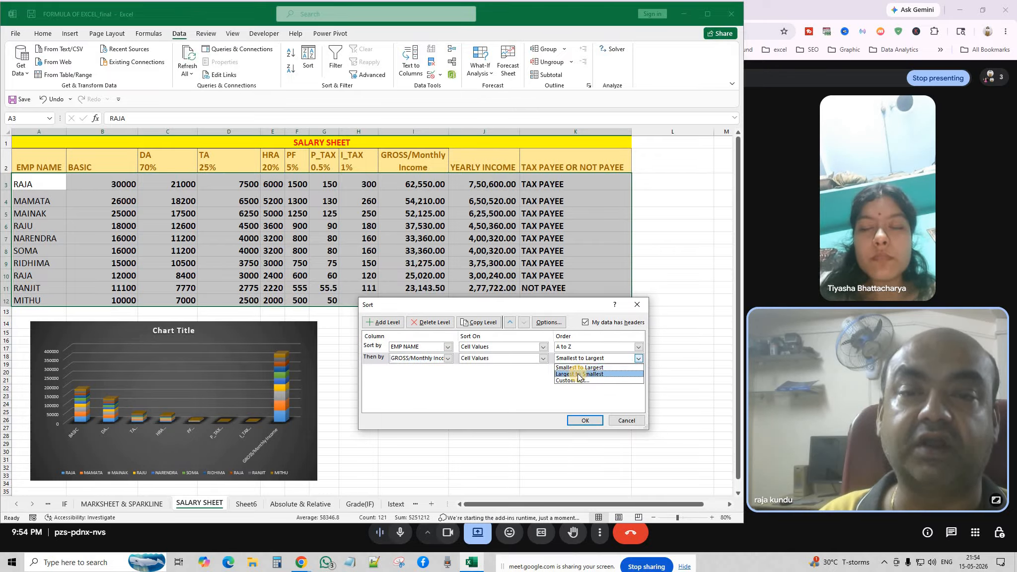
left_click(576, 373)
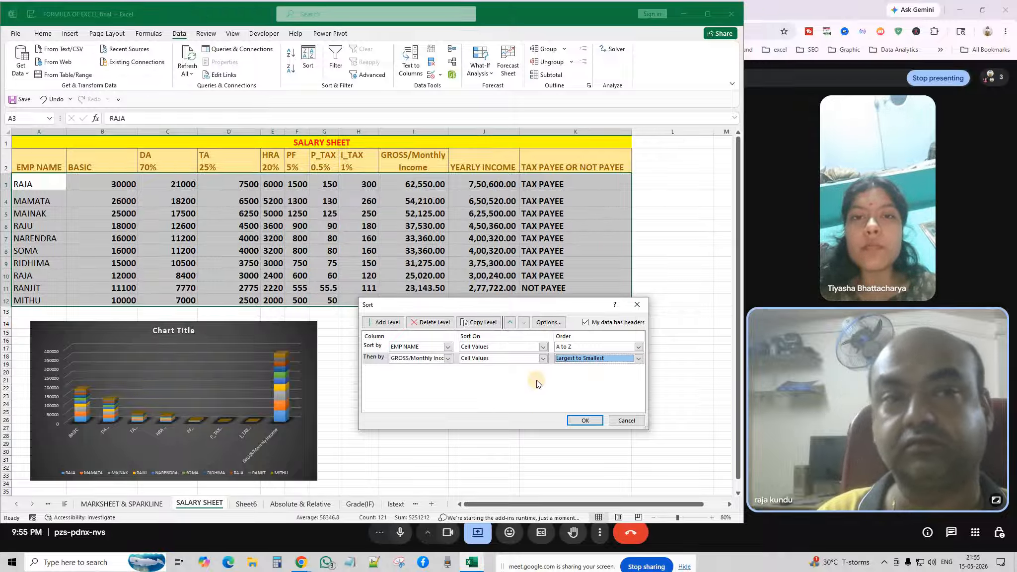
left_click(585, 420)
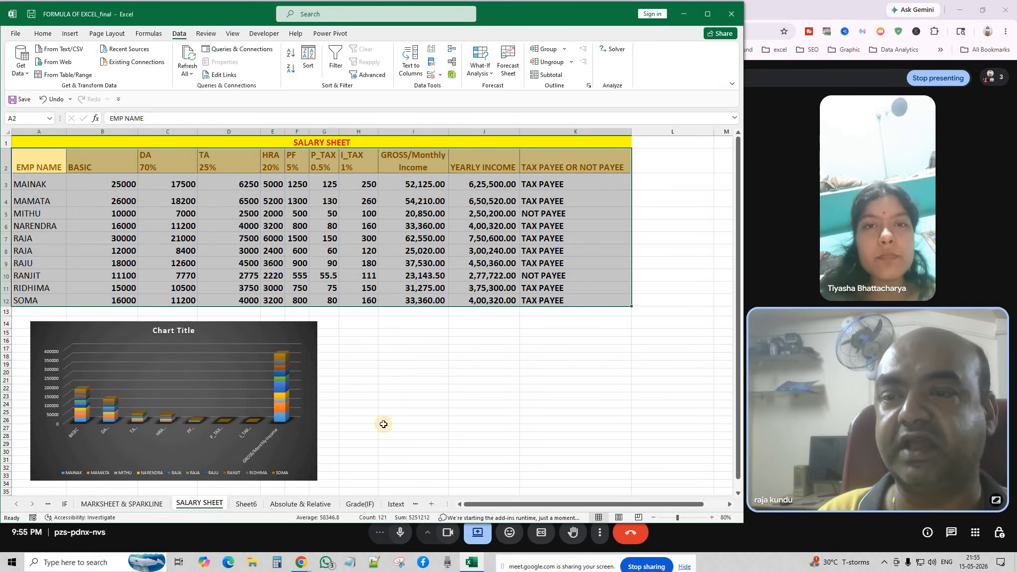
Step: On the Grade(IF) sheet, open the custom sort for the mark sheet table A2:J20 and delete all its existing sort levels
left_click(355, 504)
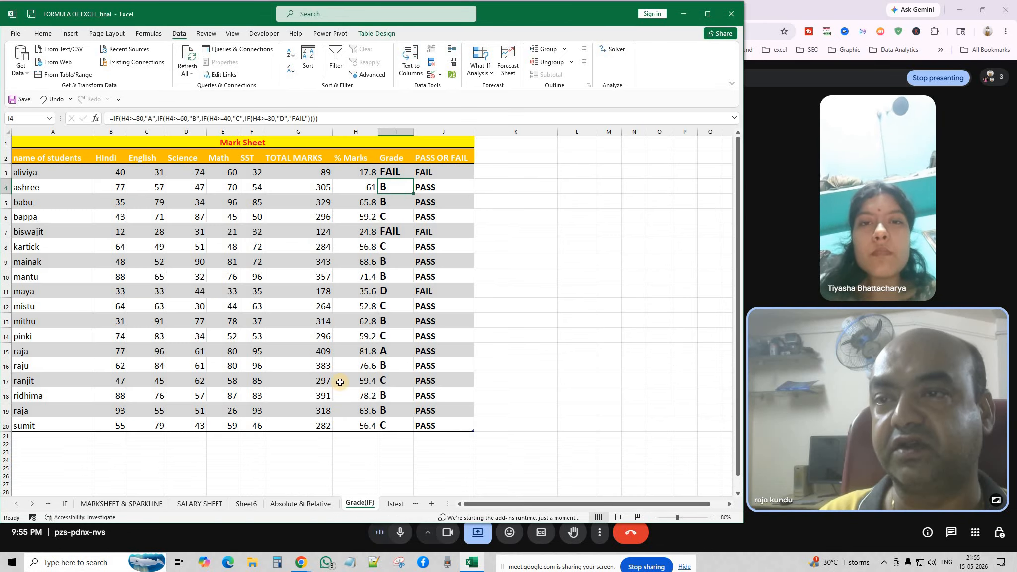
left_click(318, 460)
left_click_drag(68, 164, 440, 429)
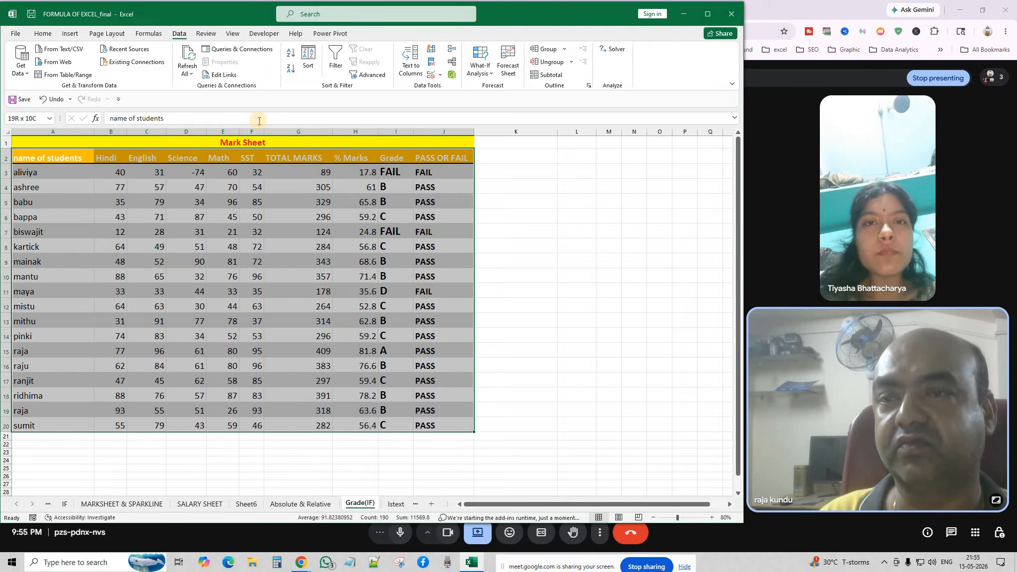
left_click(308, 57)
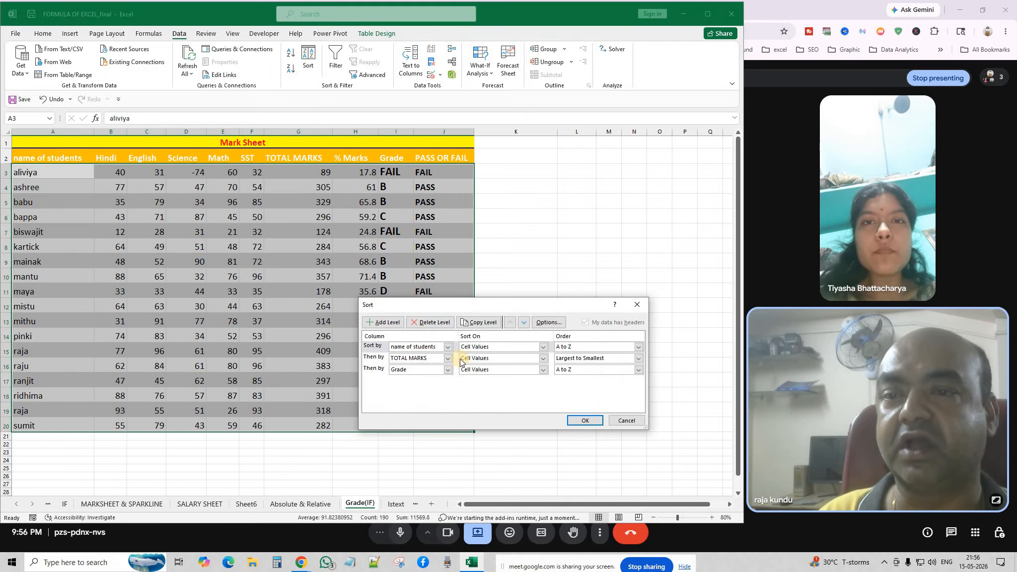
left_click(454, 343)
left_click(433, 324)
left_click(432, 323)
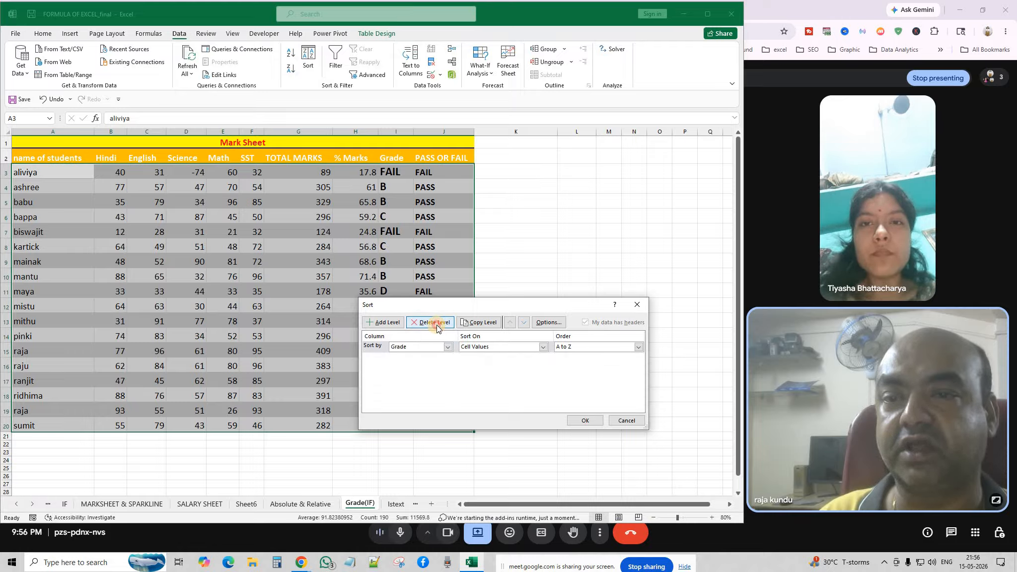
left_click(432, 323)
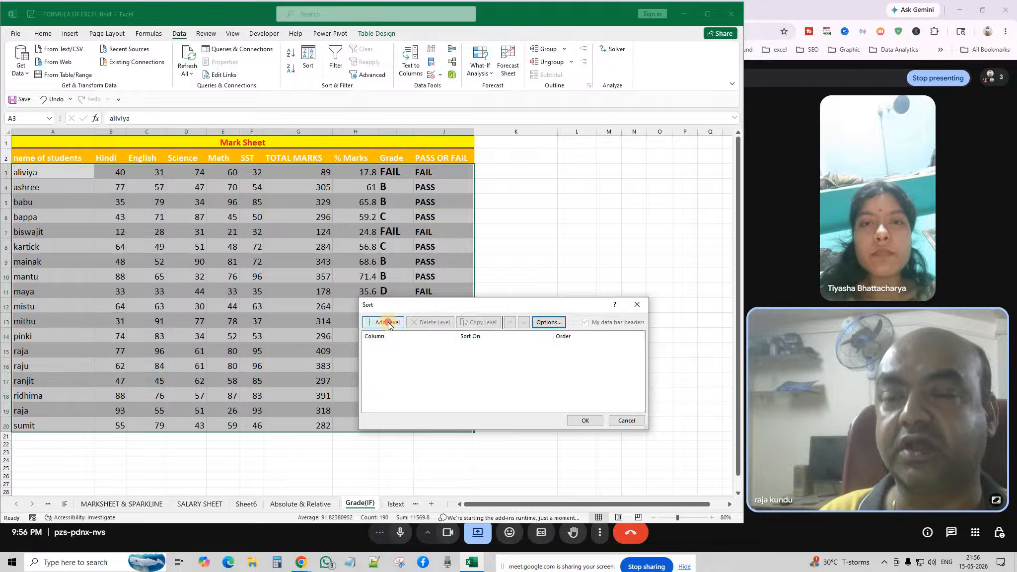
Step: Add sort levels on cell values for name of students A to Z, followed by % Marks from largest to smallest
left_click(388, 324)
left_click(449, 347)
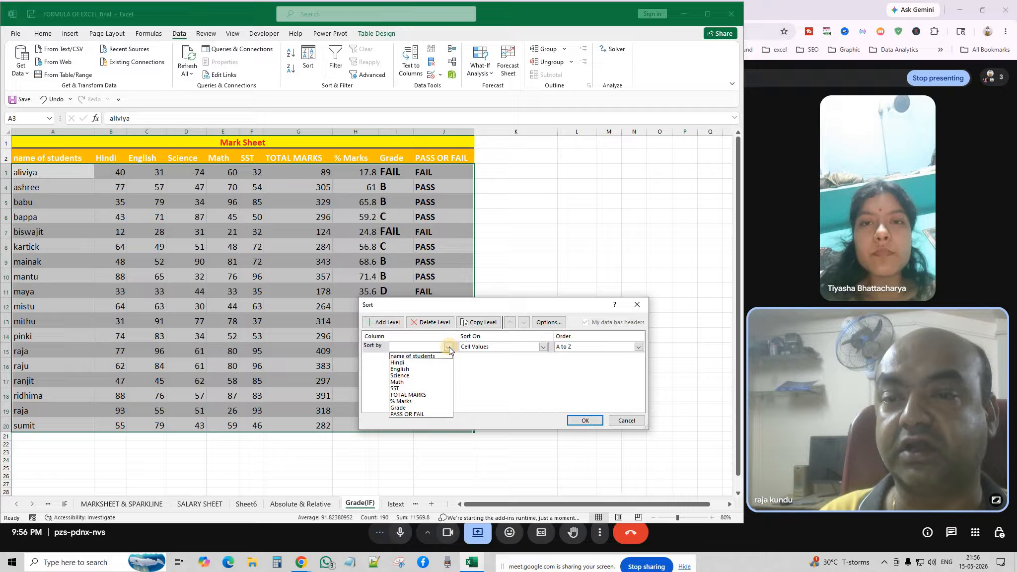
left_click(420, 356)
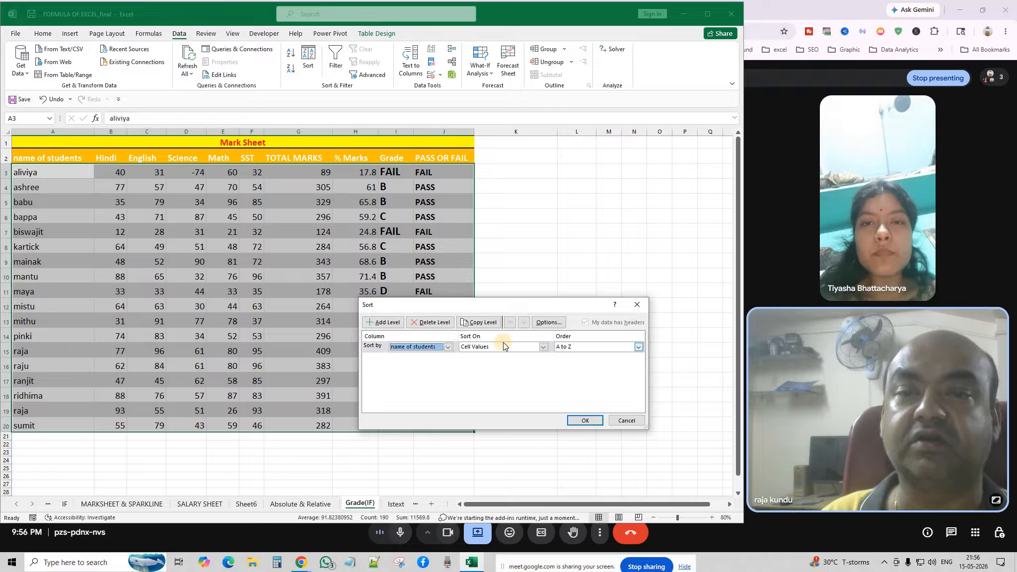
left_click(384, 322)
left_click(447, 359)
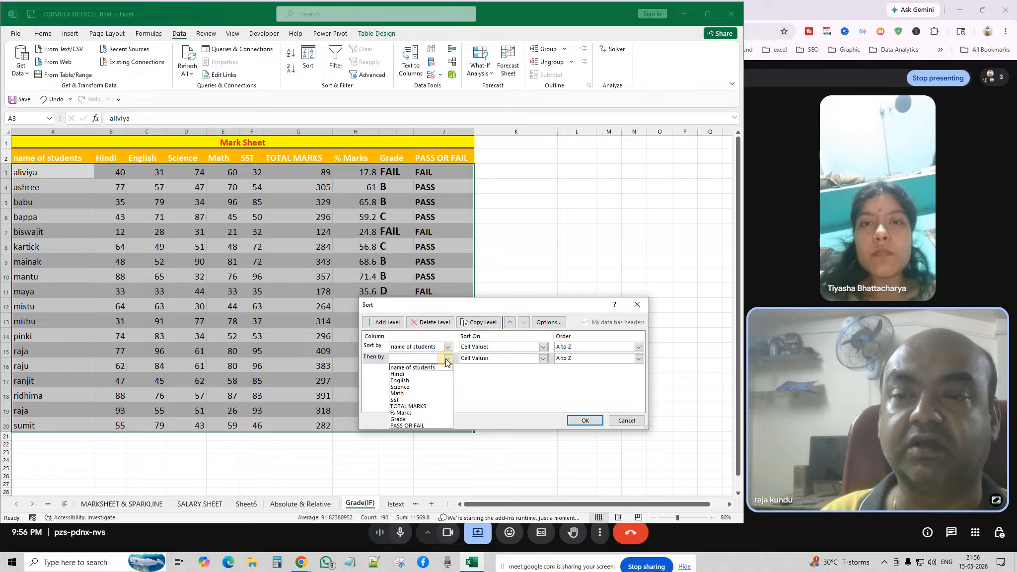
left_click(416, 413)
left_click(580, 361)
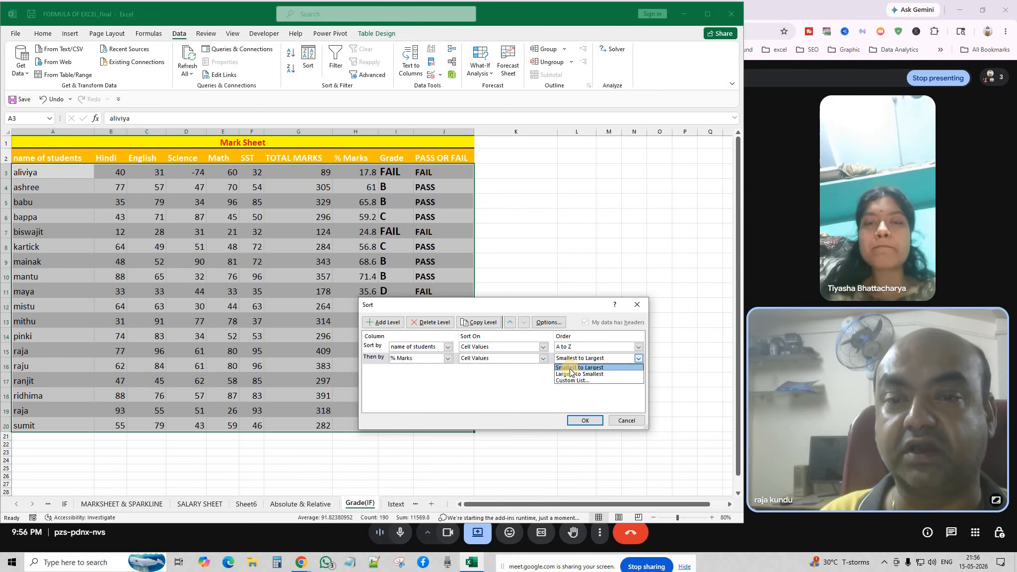
left_click(566, 373)
Step: Add a third sort level by Grade, A to Z, and apply the multi-level sort to the mark sheet
left_click(387, 323)
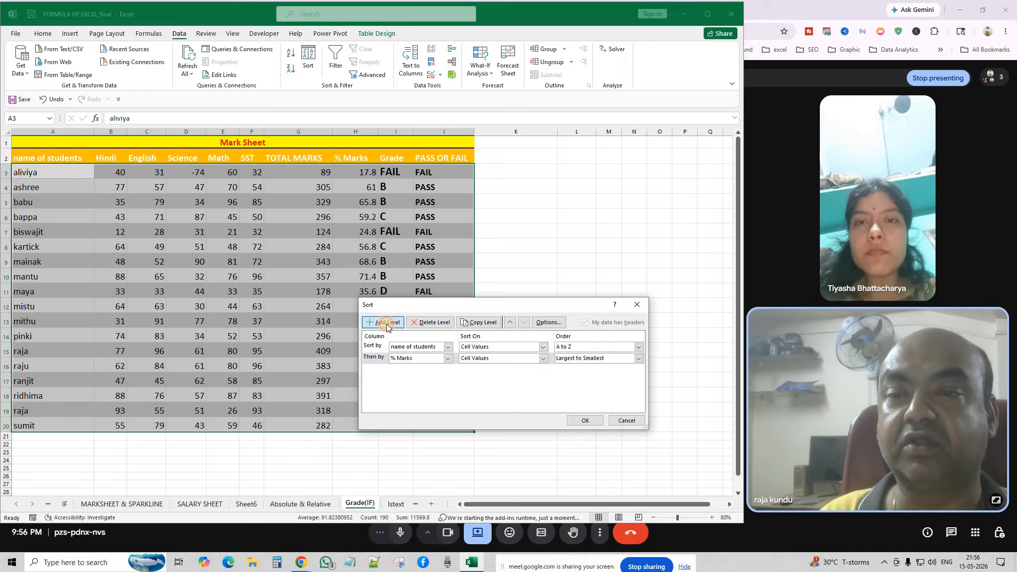
left_click(447, 370)
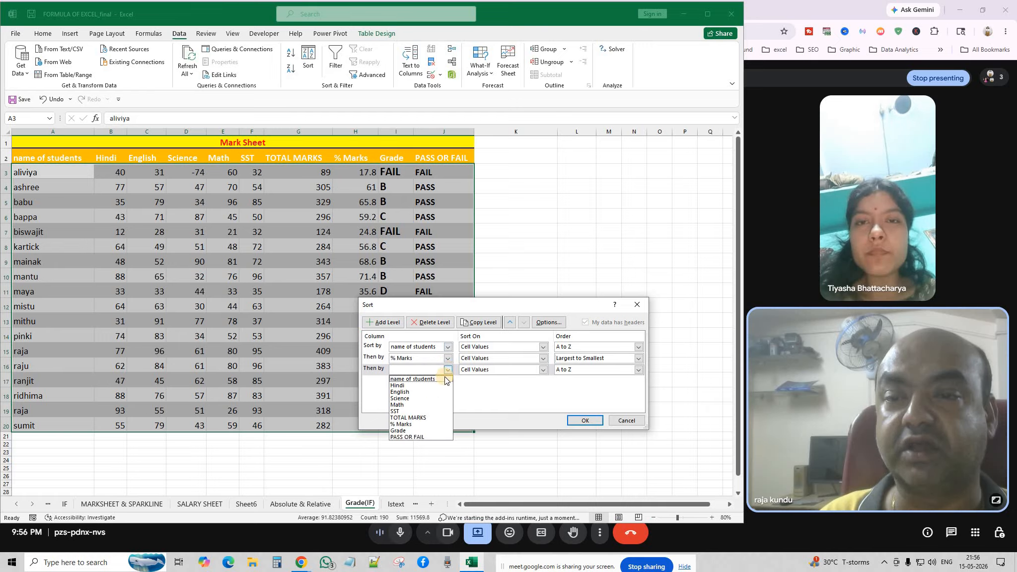
left_click(412, 431)
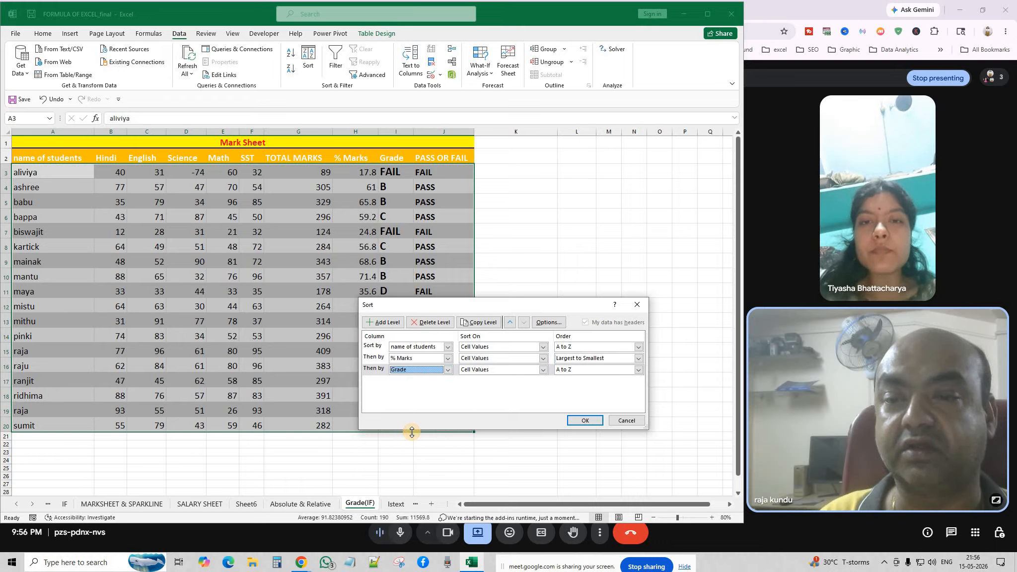
left_click(574, 422)
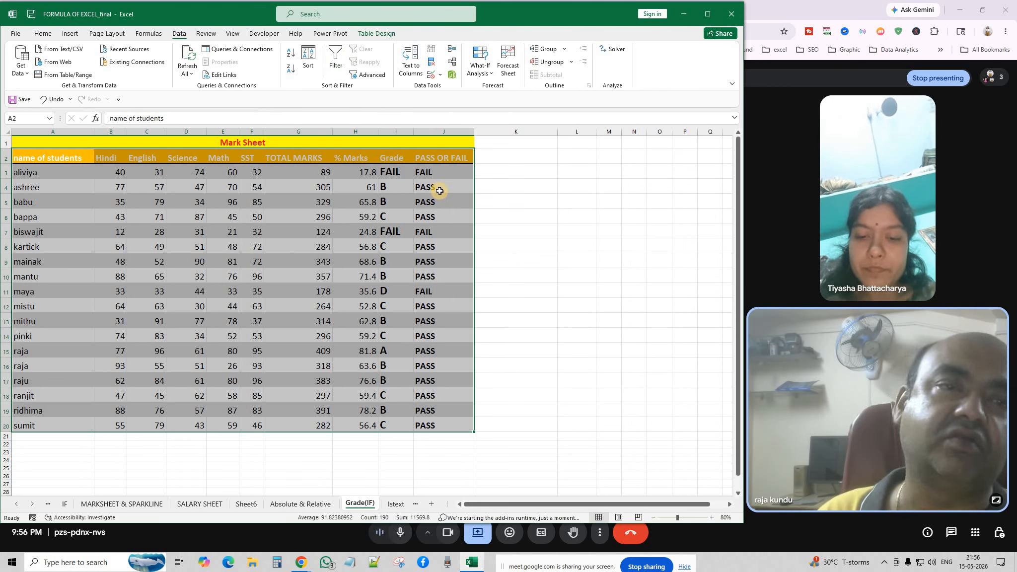
Step: Turn on filtering for the mark sheet table and filter the PASS OR FAIL column to show only FAIL rows
left_click(336, 59)
left_click(391, 305)
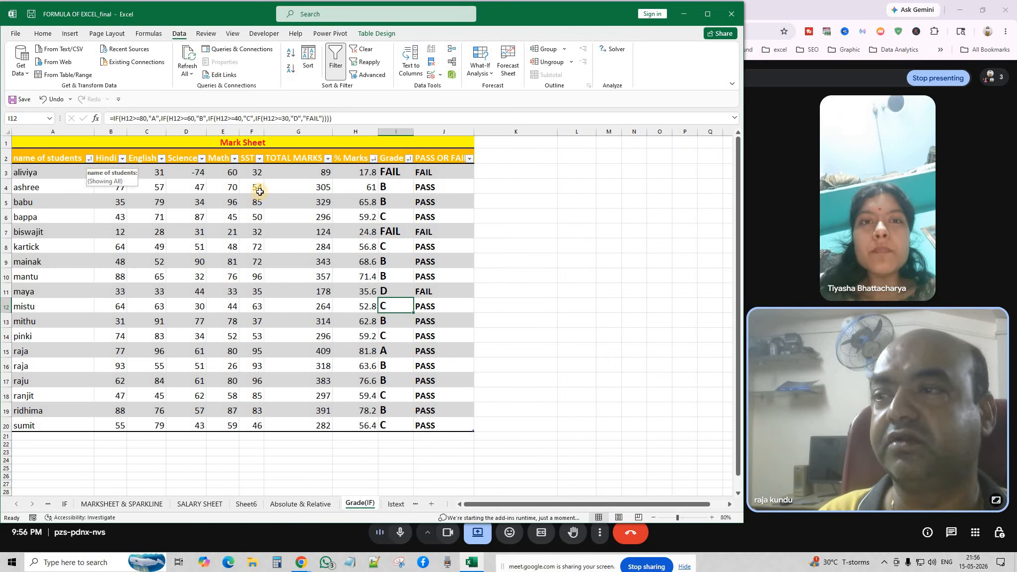
left_click(470, 158)
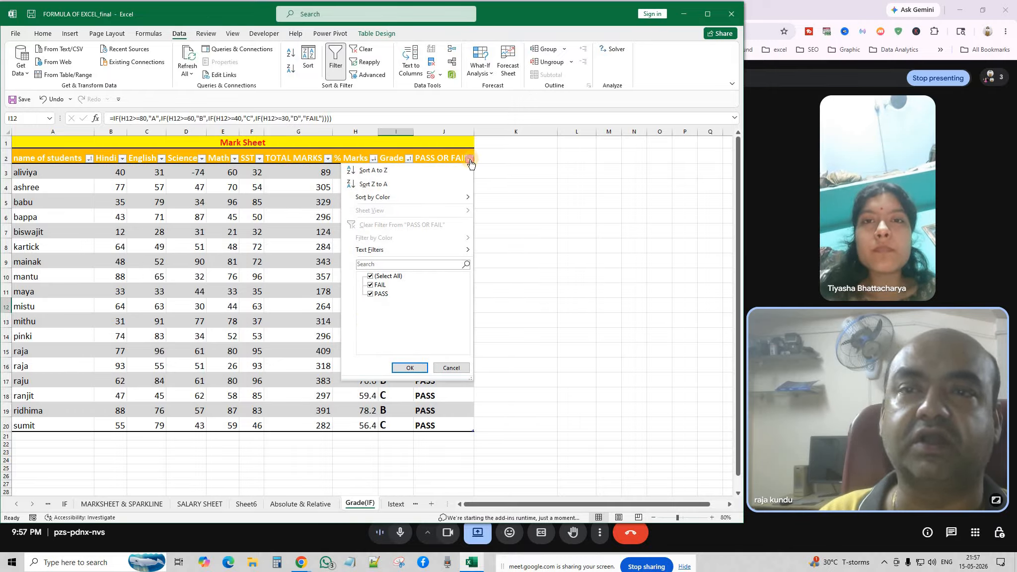
left_click(471, 158)
left_click(471, 159)
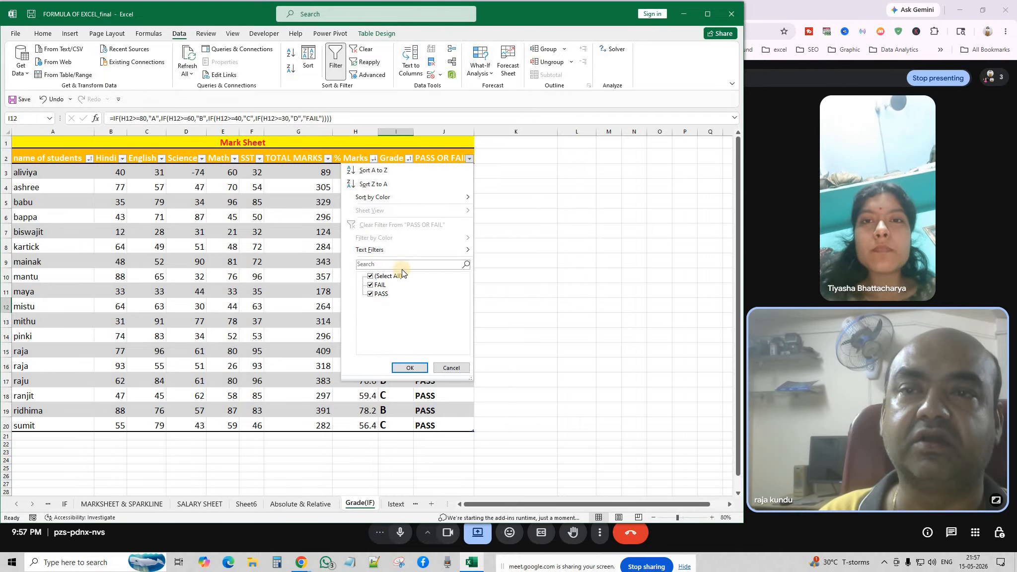
left_click(371, 276)
left_click(371, 286)
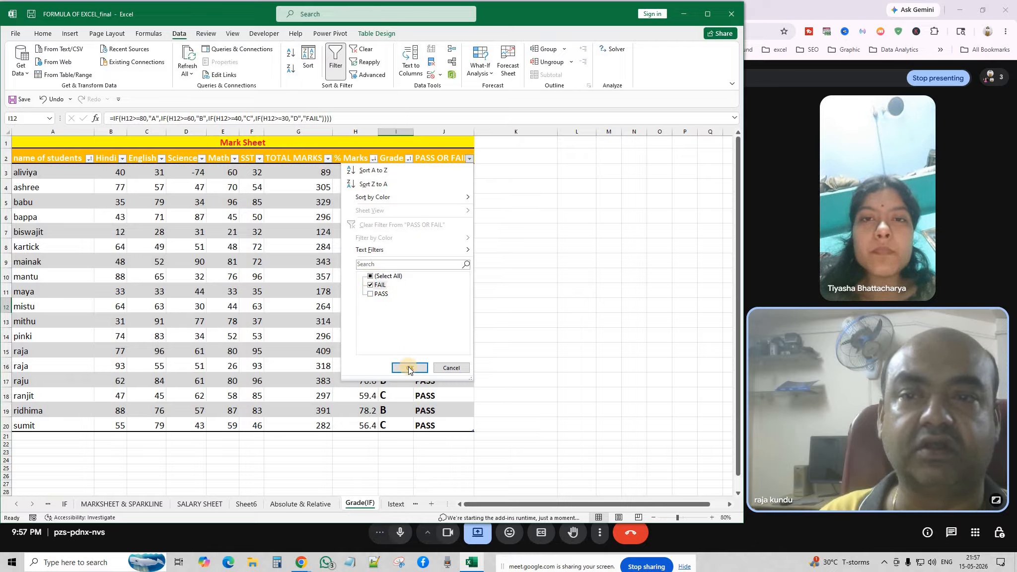
left_click(409, 368)
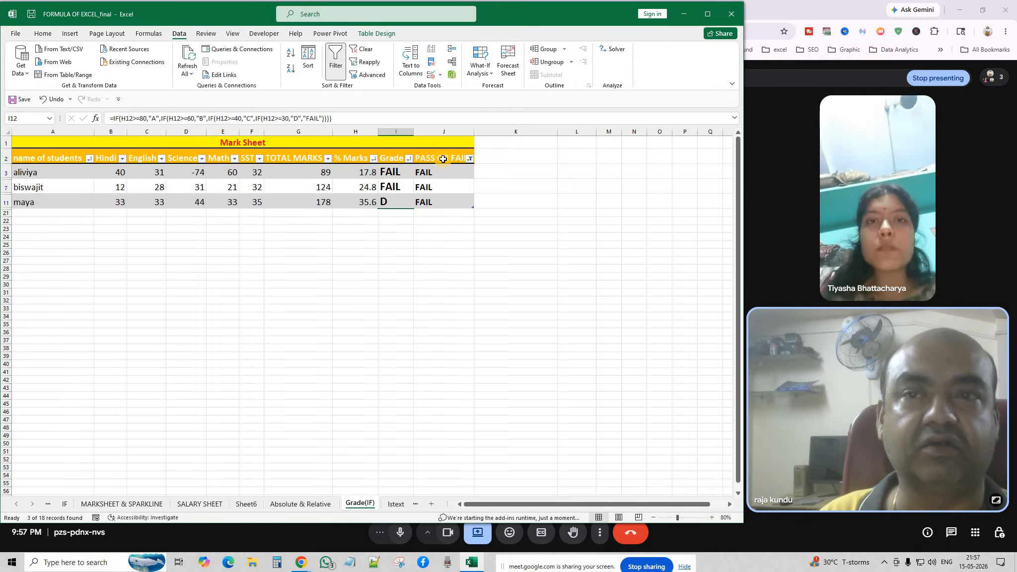
Step: Reselect all values in the PASS OR FAIL filter to show every student again
left_click(470, 160)
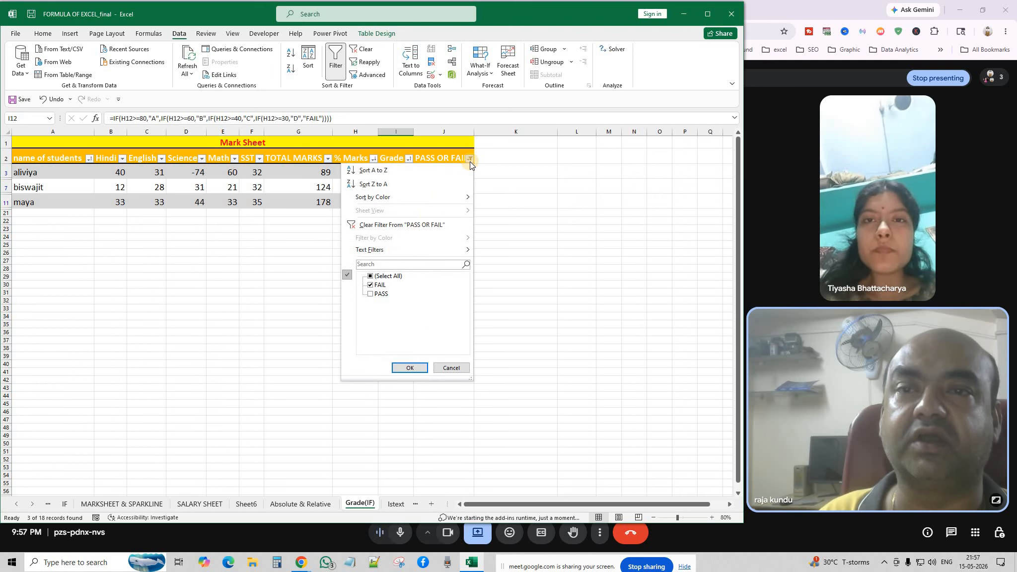
left_click(371, 277)
left_click(403, 368)
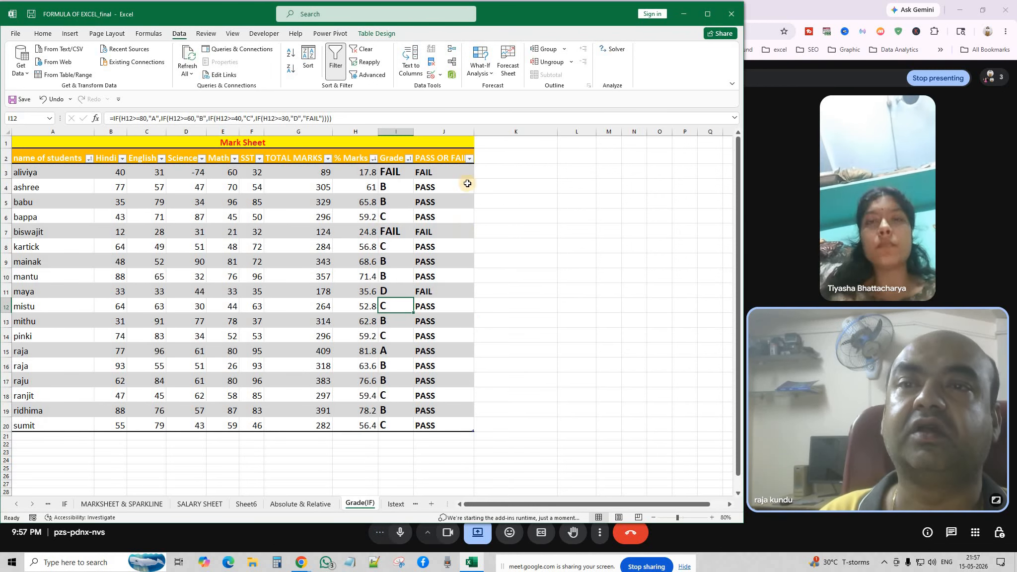
Step: Filter the PASS OR FAIL column to show only PASS rows
left_click(470, 160)
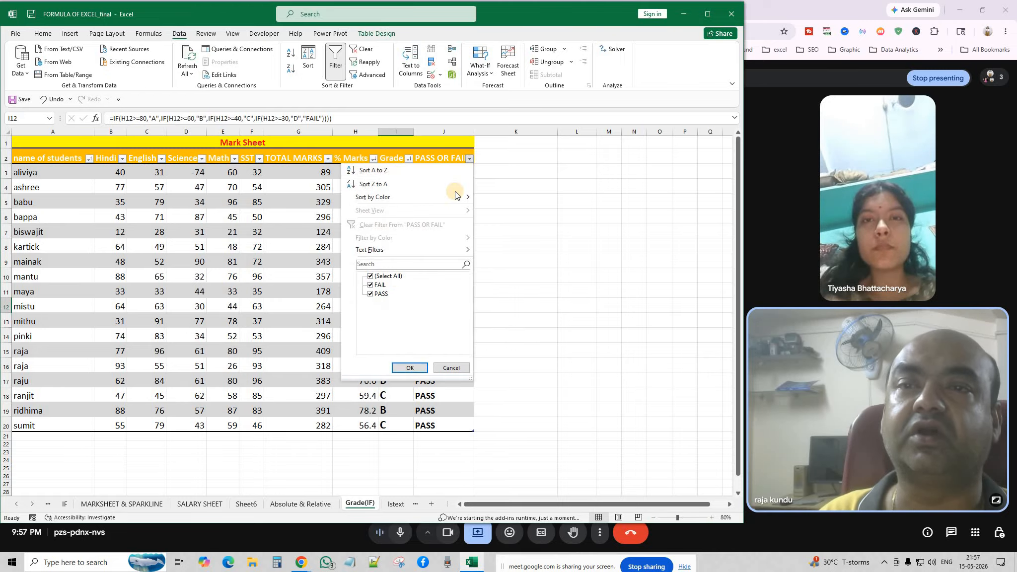
left_click(370, 287)
left_click(410, 368)
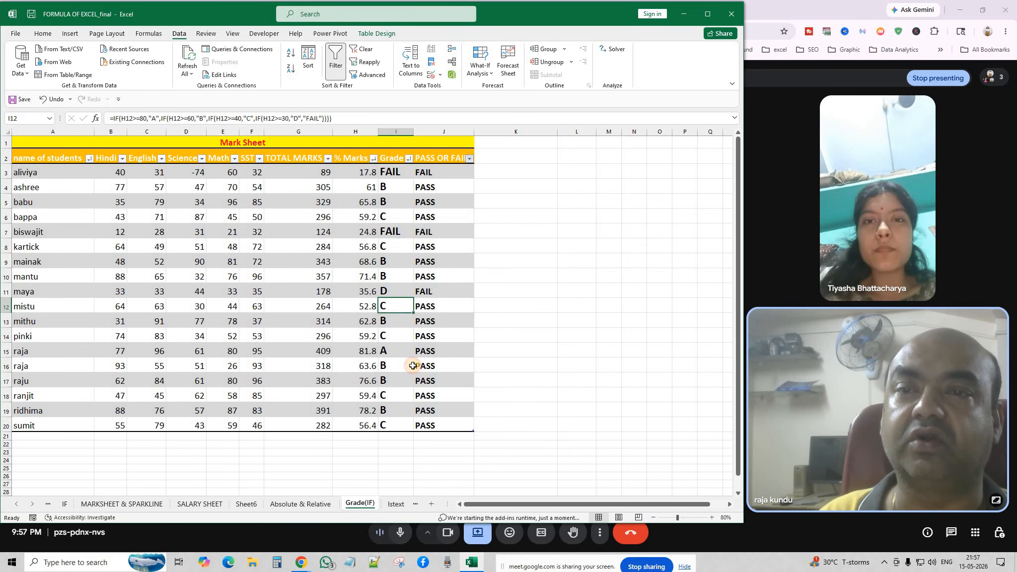
Step: Remove the PASS-only restriction by selecting all values in the PASS OR FAIL filter
left_click(469, 159)
left_click(369, 276)
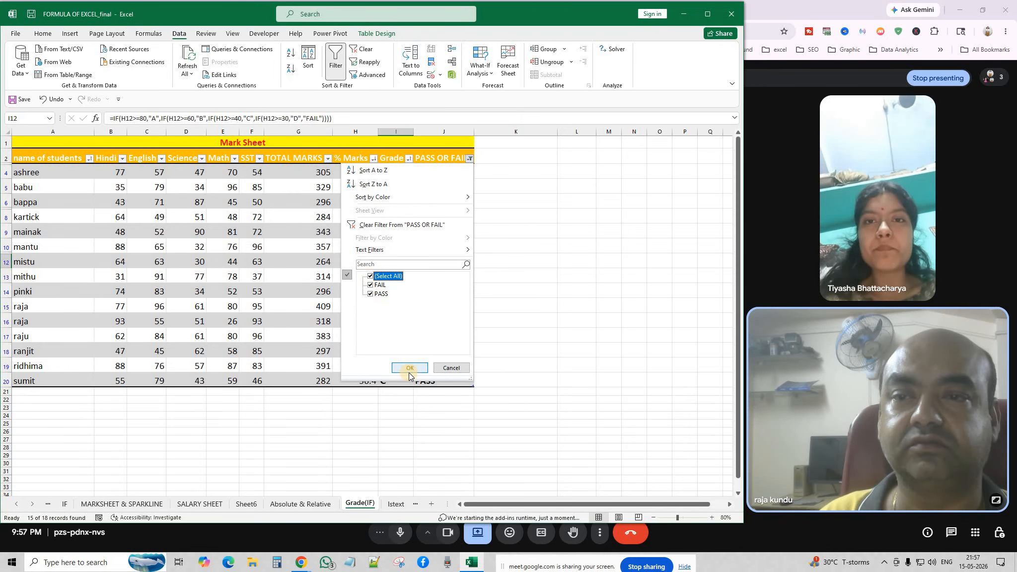
left_click(409, 369)
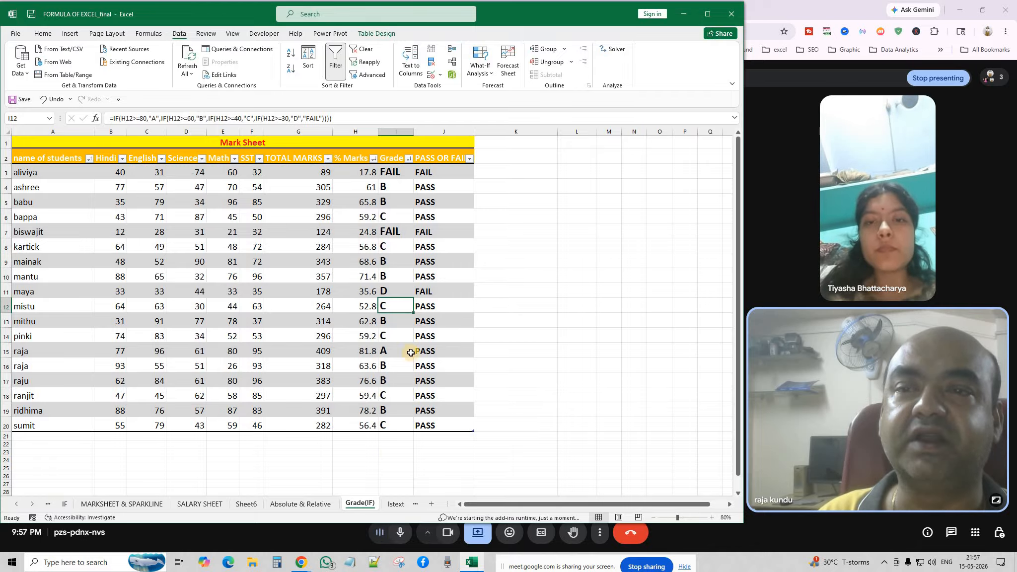
Step: Filter the Grade column to show only the C and FAIL grades
left_click(408, 159)
left_click(310, 276)
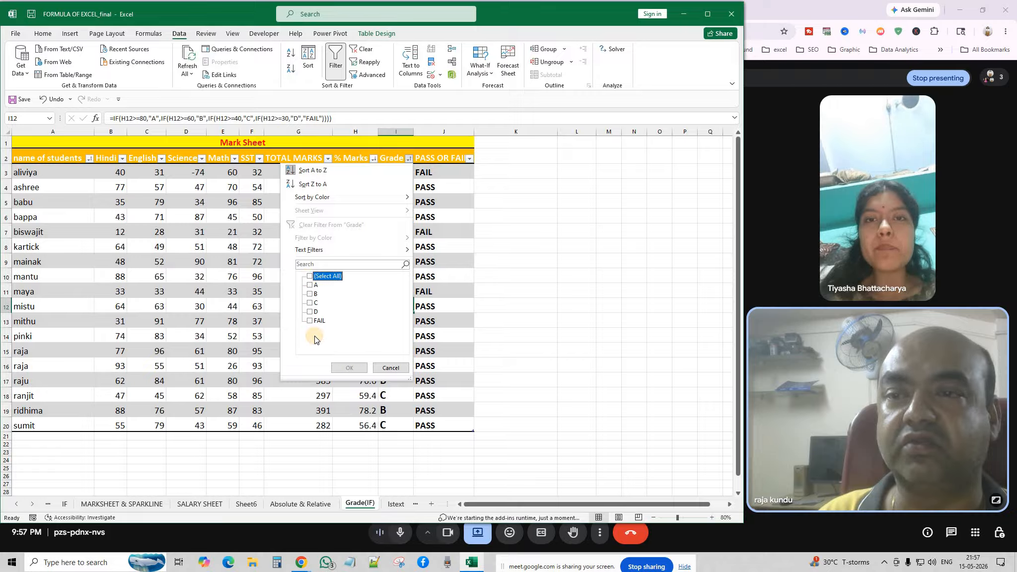
left_click(310, 303)
left_click(310, 321)
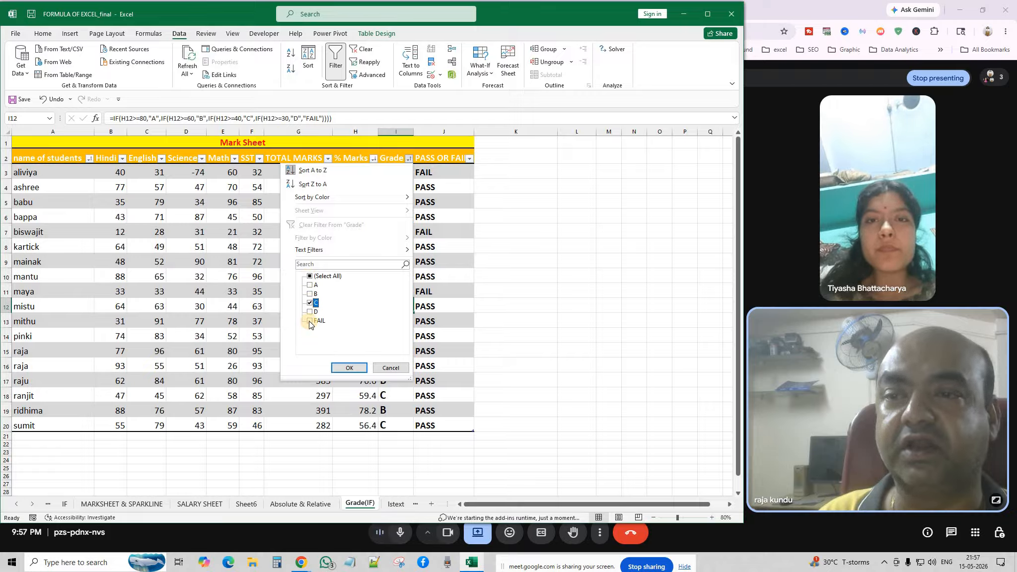
left_click(347, 368)
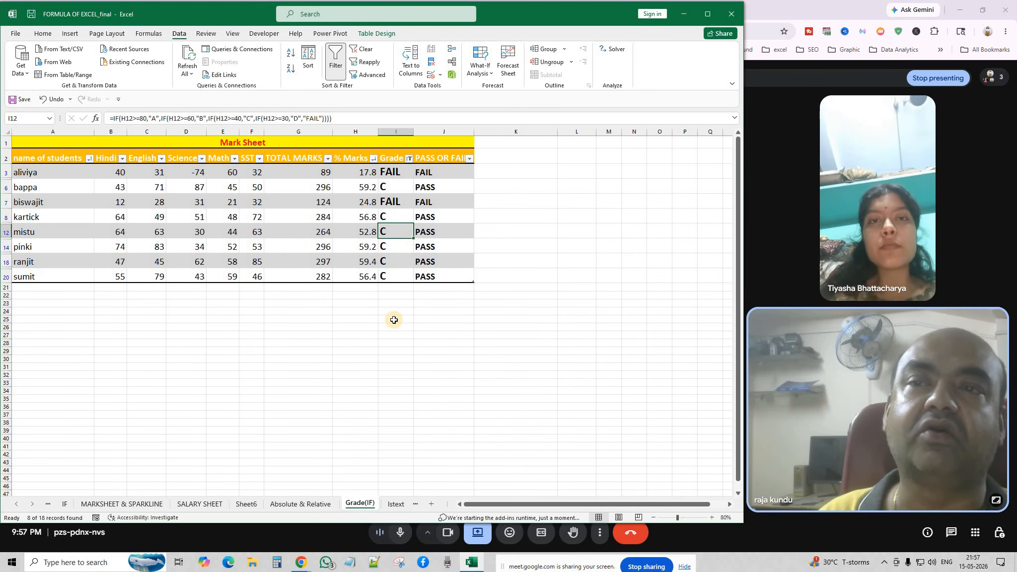
Step: Select all grades in the Grade filter so the full mark sheet is listed
left_click(409, 159)
left_click(310, 276)
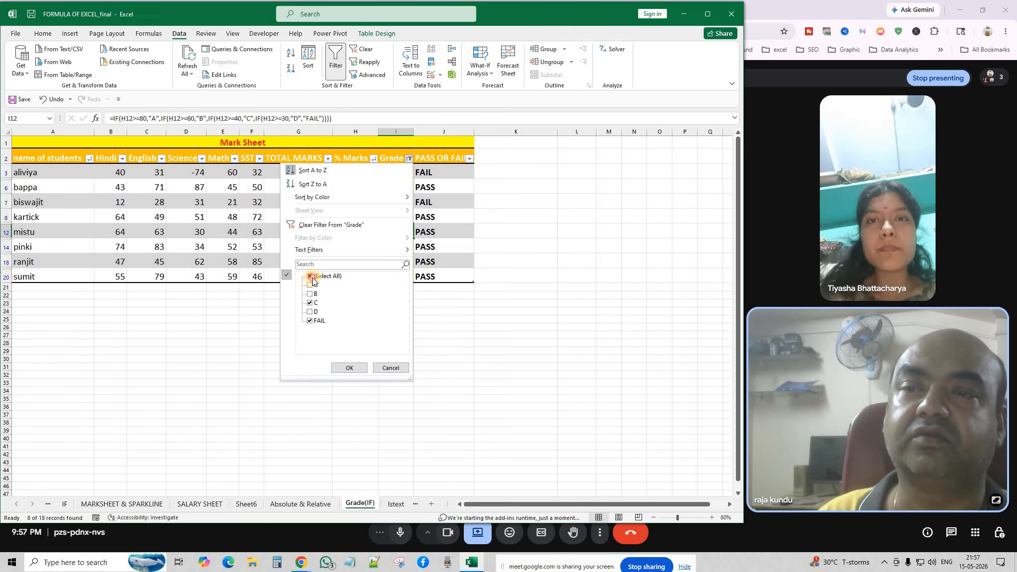
left_click(347, 368)
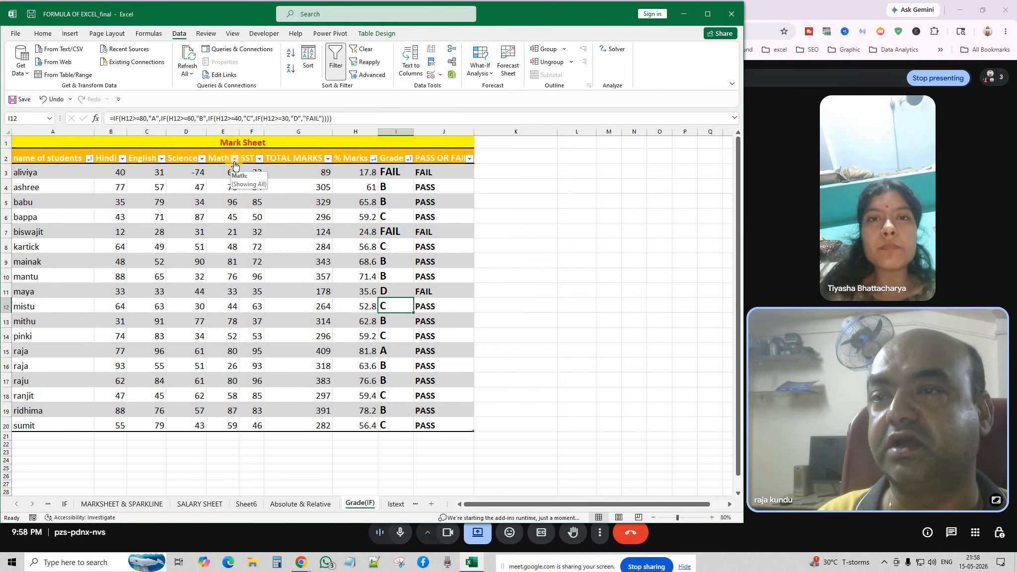
Step: Set the Math marks in cells E4 and E20 to 80
left_click(232, 187)
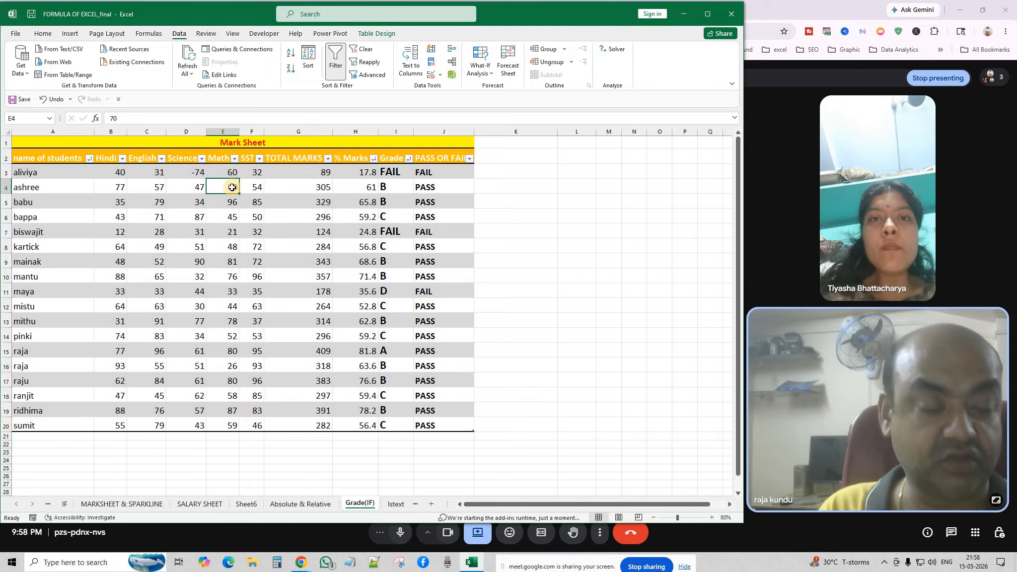
type("8")
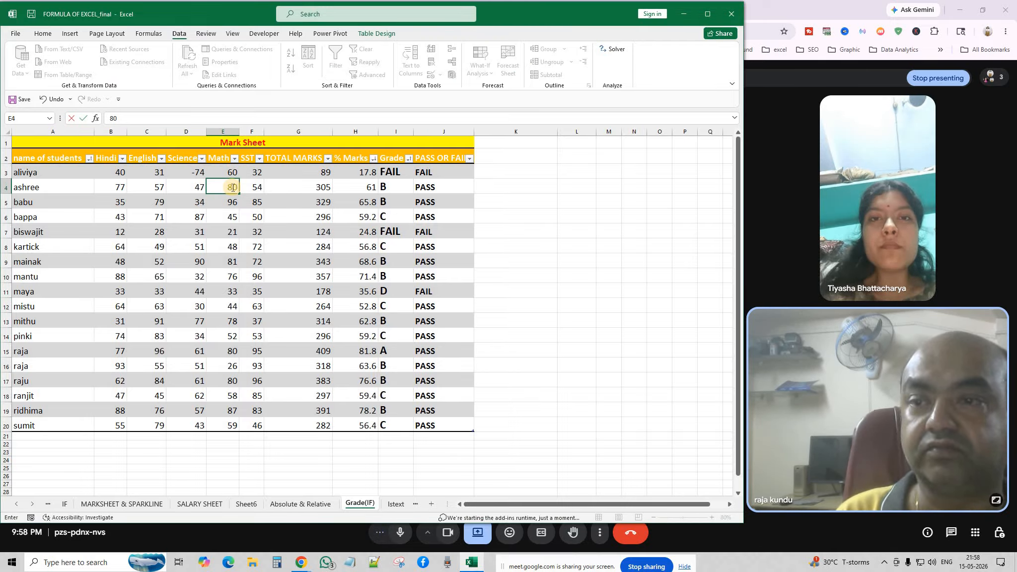
left_click(231, 426)
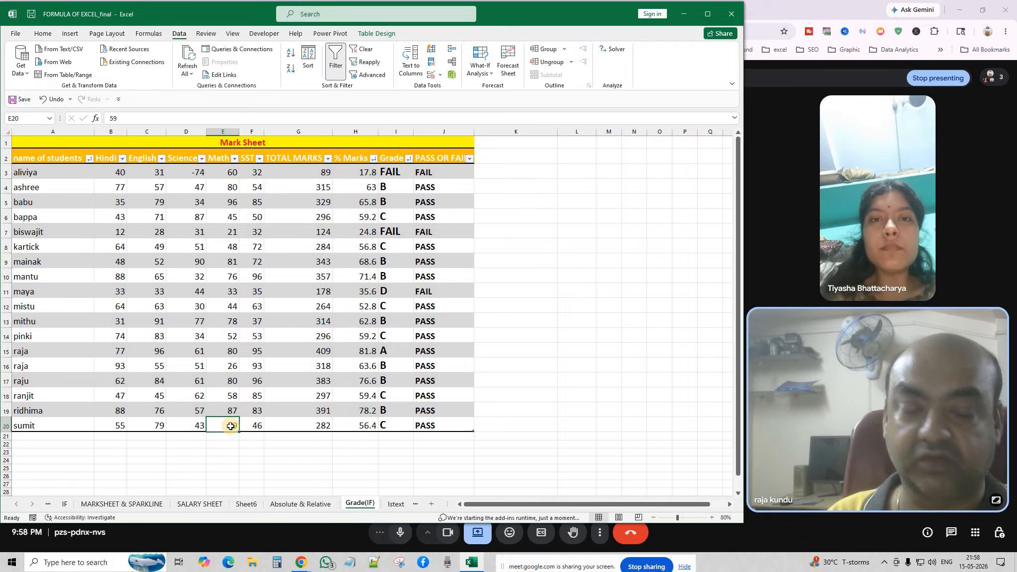
type("80")
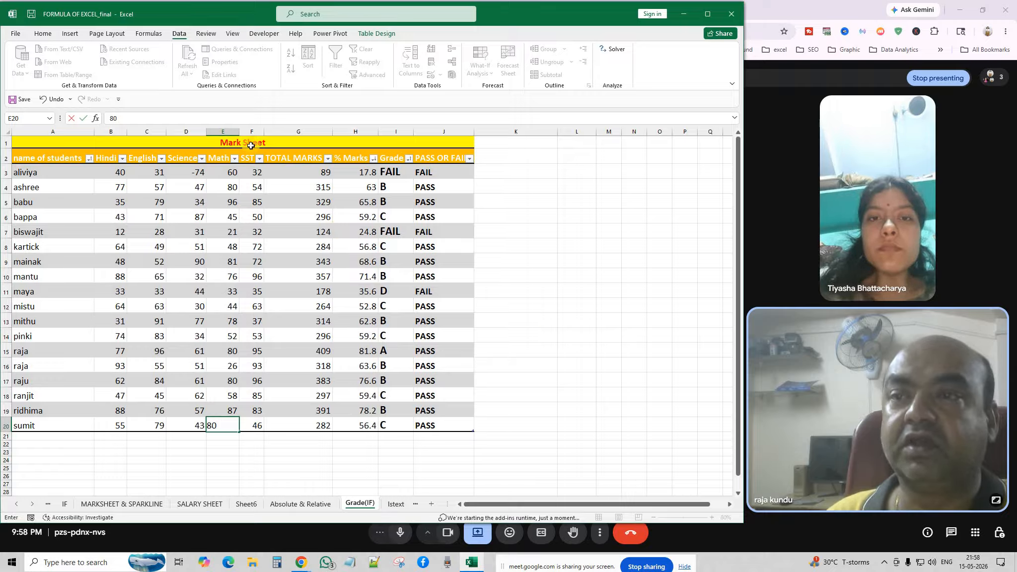
left_click(248, 262)
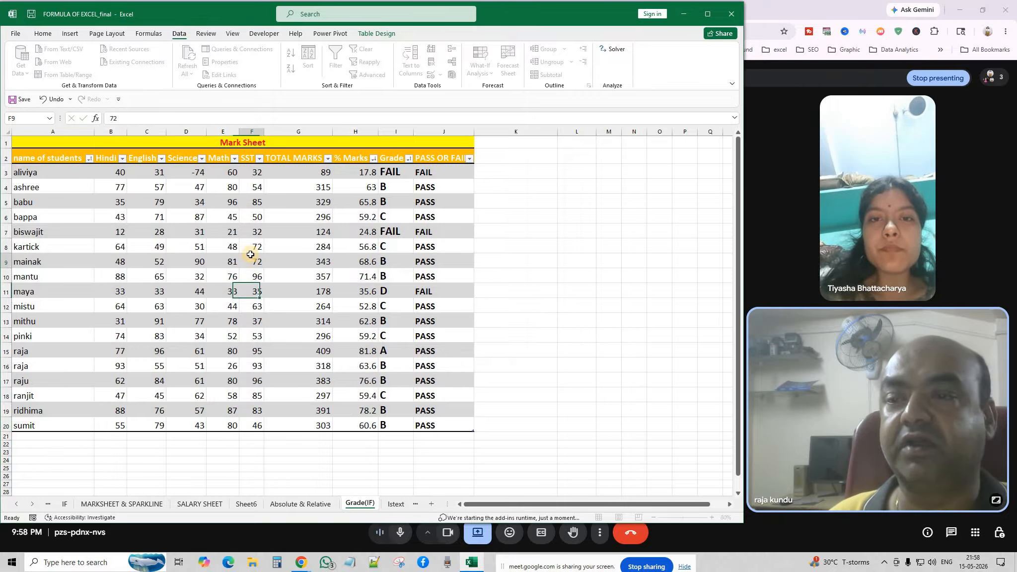
Step: Filter the Math column by searching for 80 to show only students with that mark
left_click(235, 158)
left_click(137, 264)
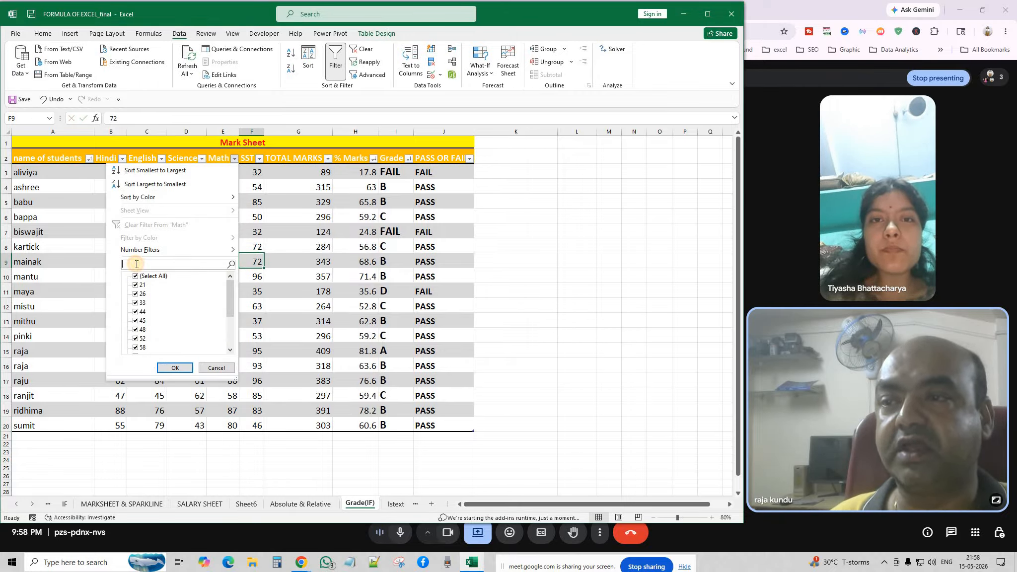
type("8")
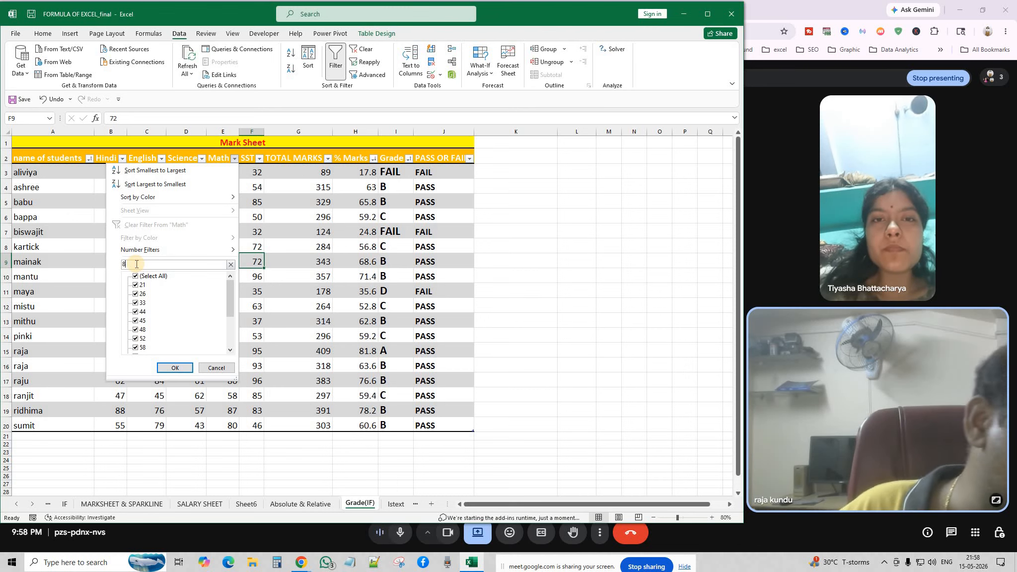
type("0")
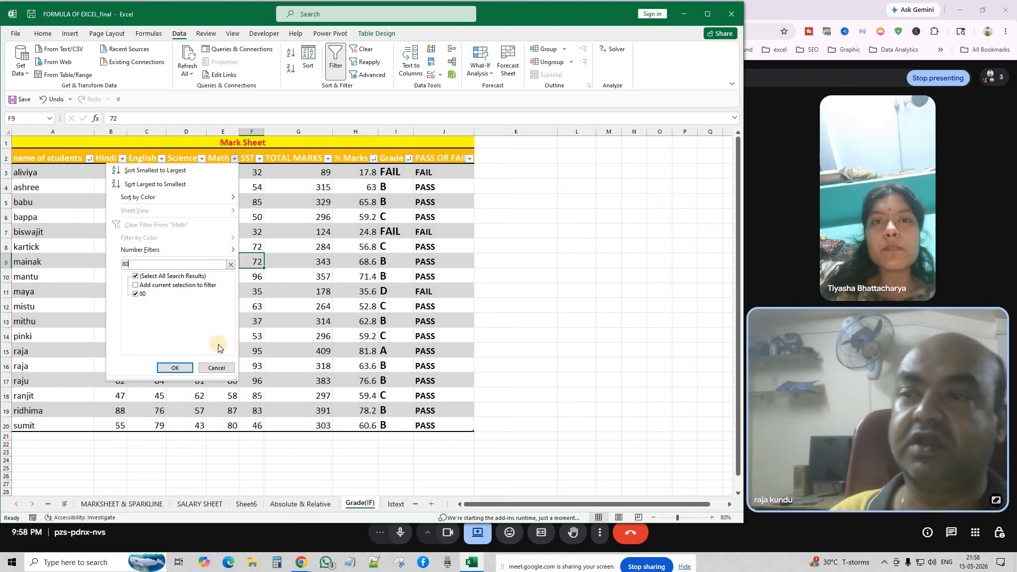
left_click(175, 367)
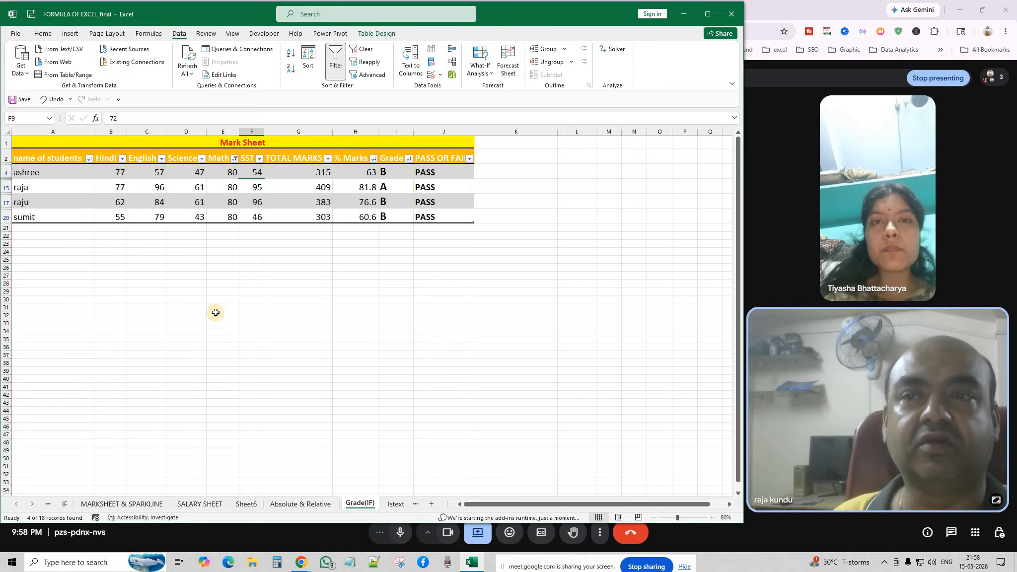
Step: Select all values in the Math filter to bring back every row of the mark sheet
left_click(234, 158)
left_click(135, 276)
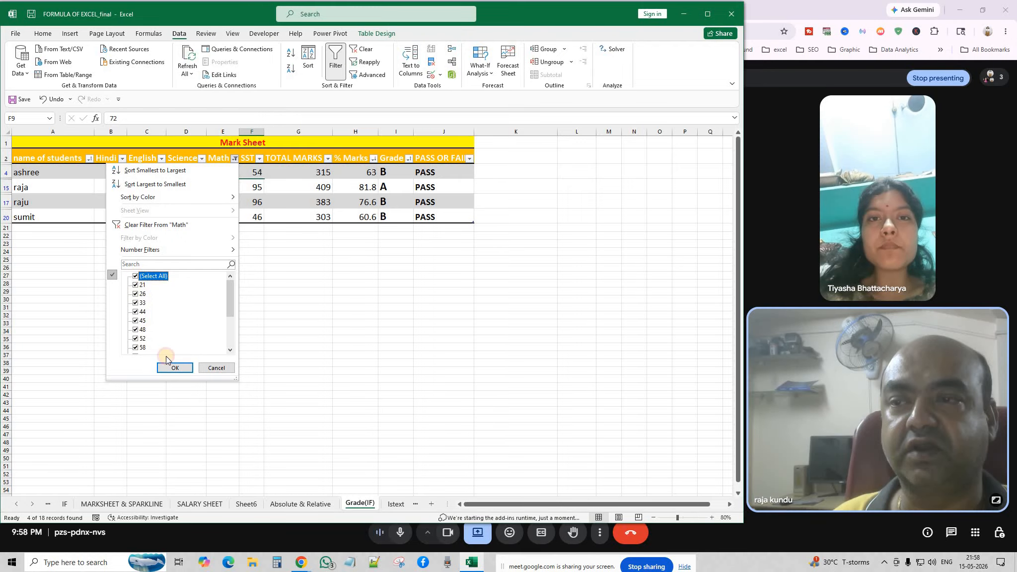
left_click(175, 368)
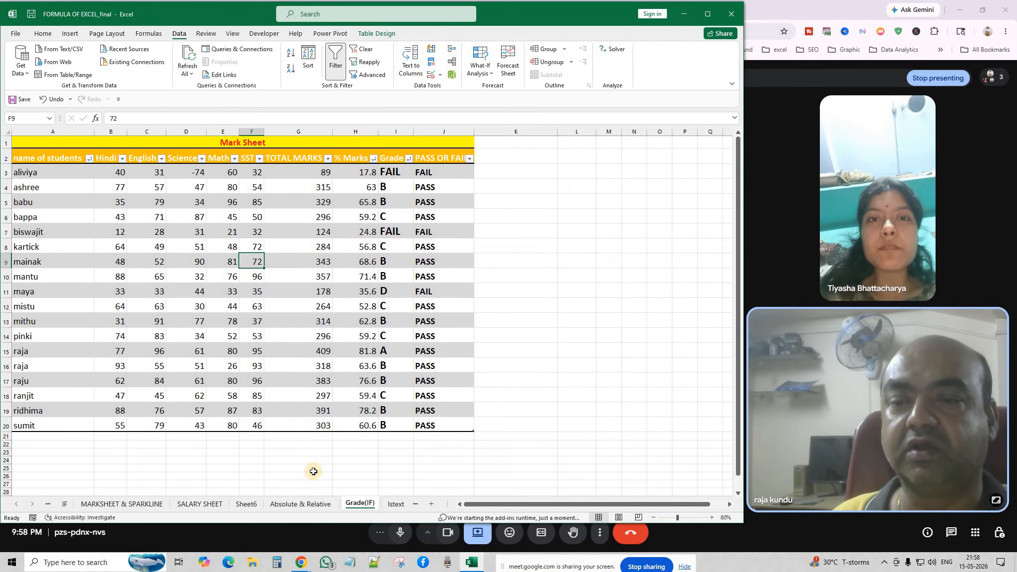
Step: On the SALARY SHEET worksheet, select the salary table A2:K12 and turn on filtering for its headers
left_click(200, 504)
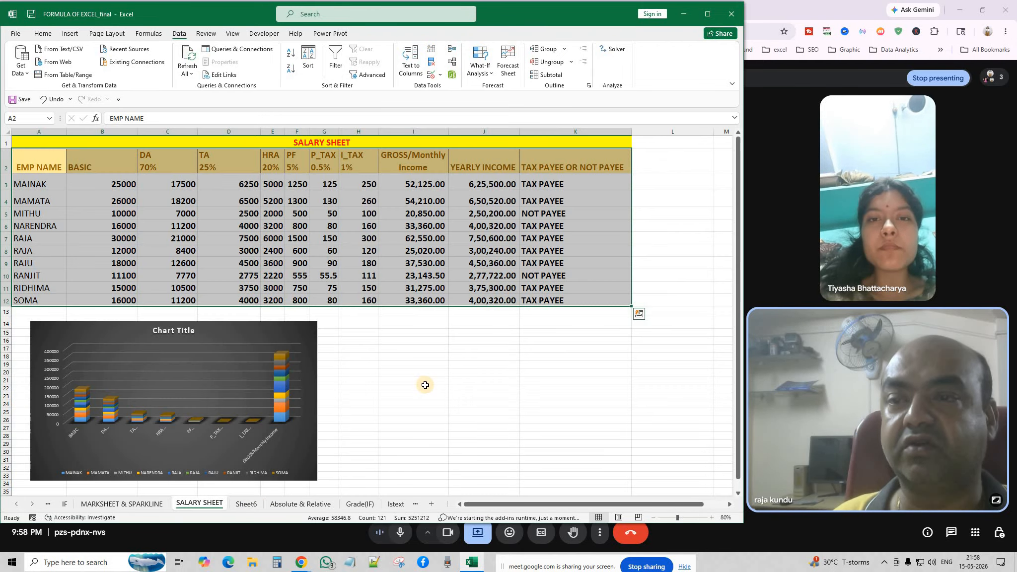
left_click(413, 387)
left_click_drag(49, 163, 547, 306)
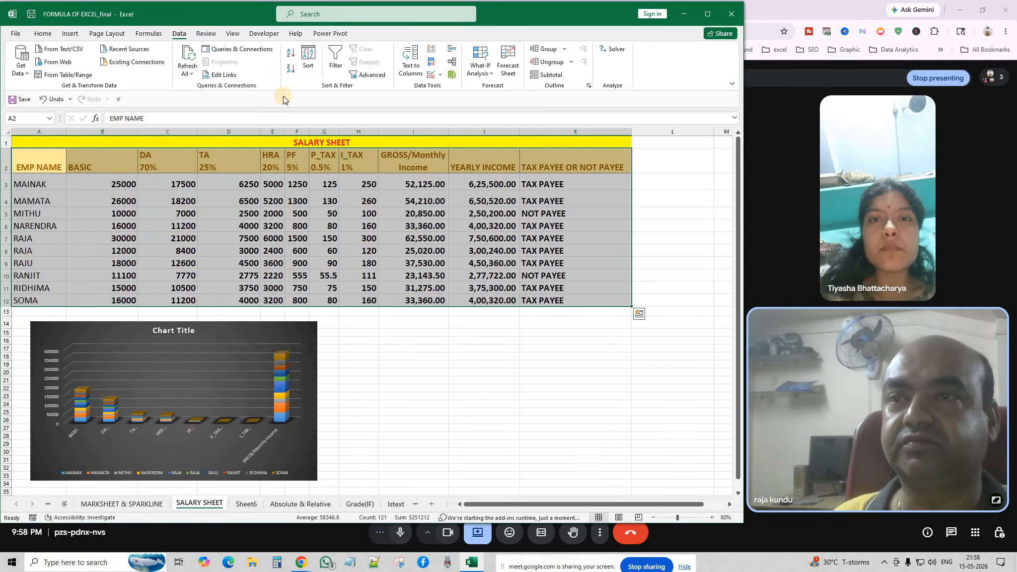
left_click(335, 66)
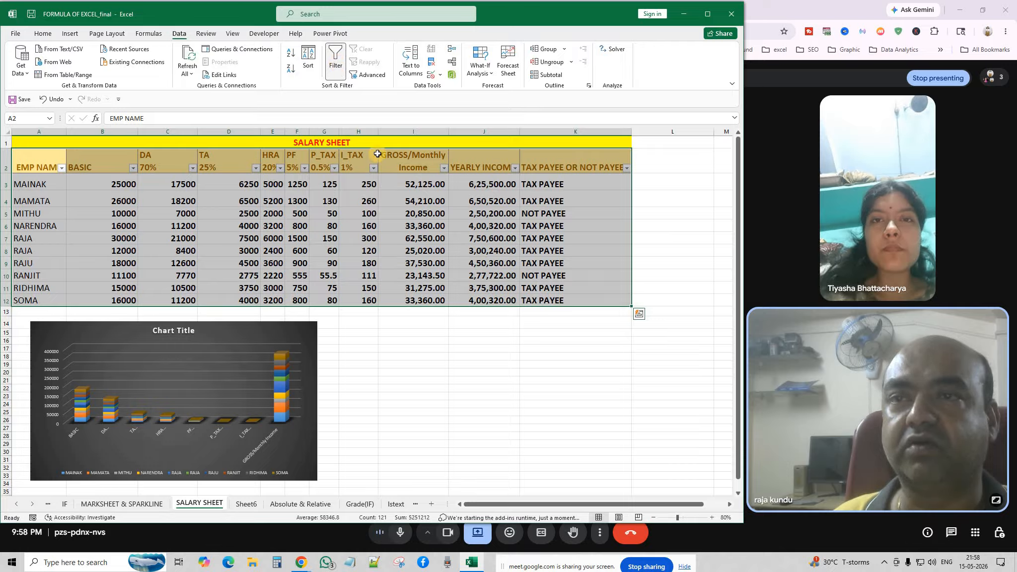
left_click(456, 395)
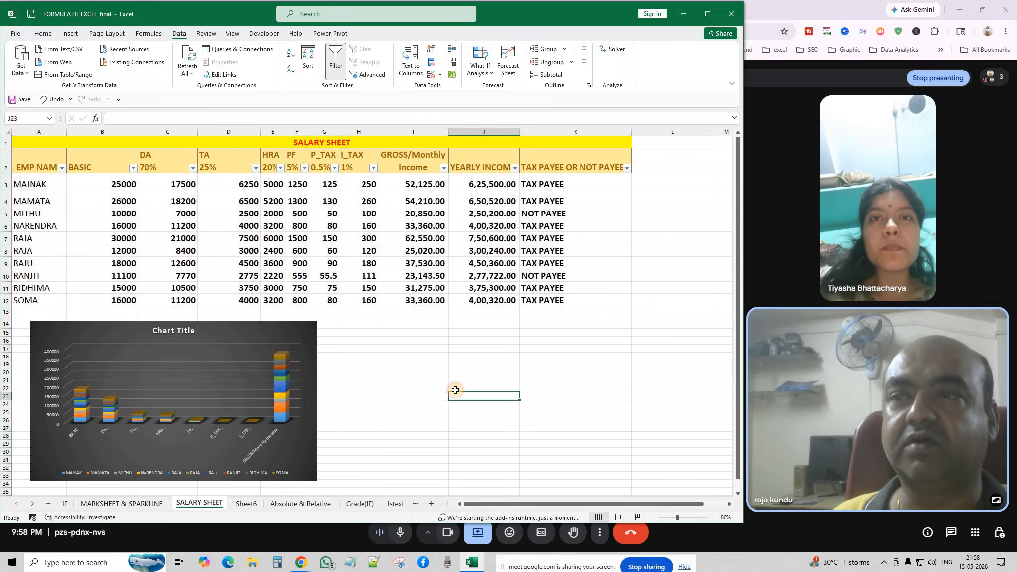
Step: Filter the BASIC column by searching for 10000 to show only that basic salary
left_click(133, 169)
left_click(64, 274)
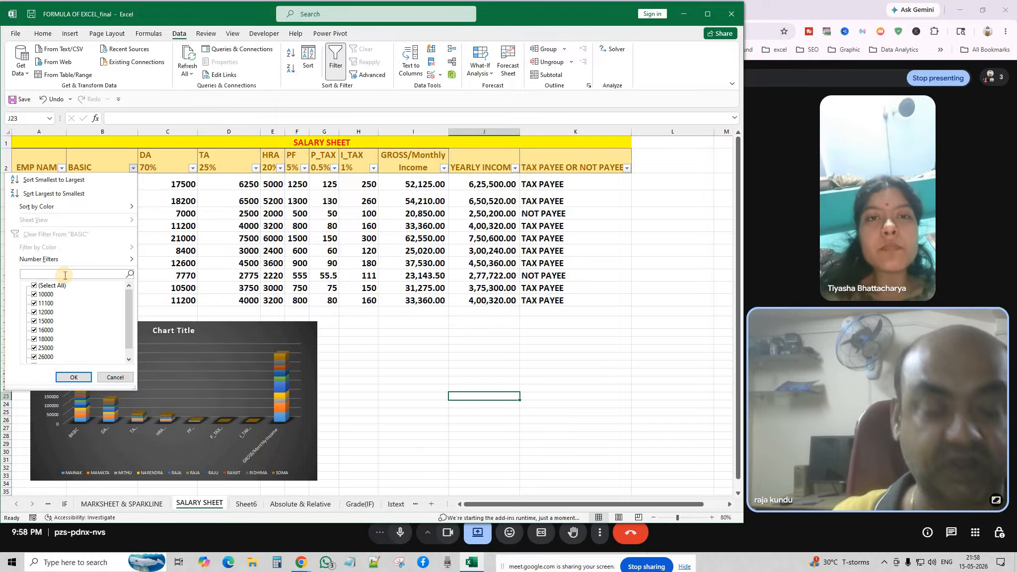
type("10000")
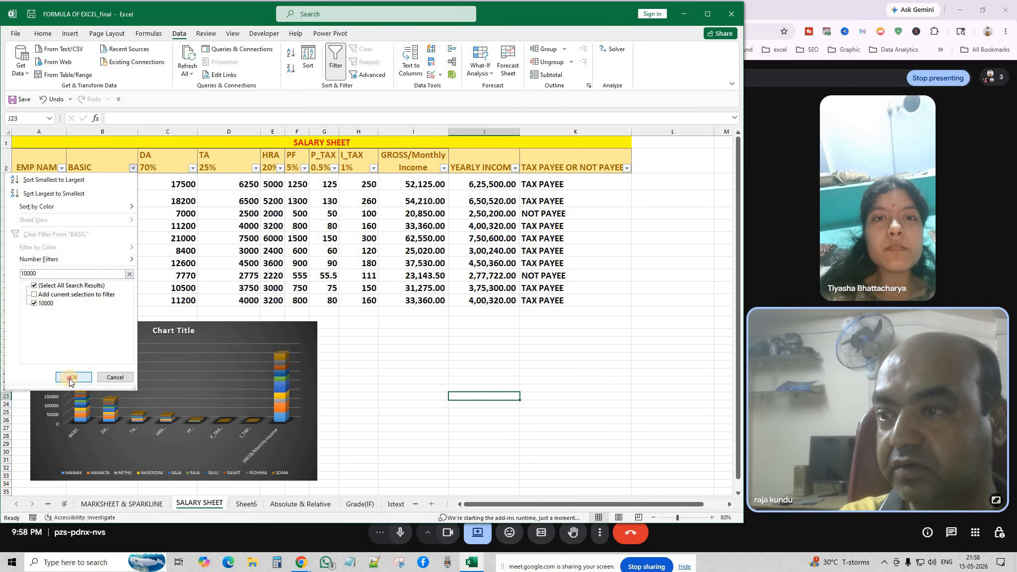
left_click(69, 379)
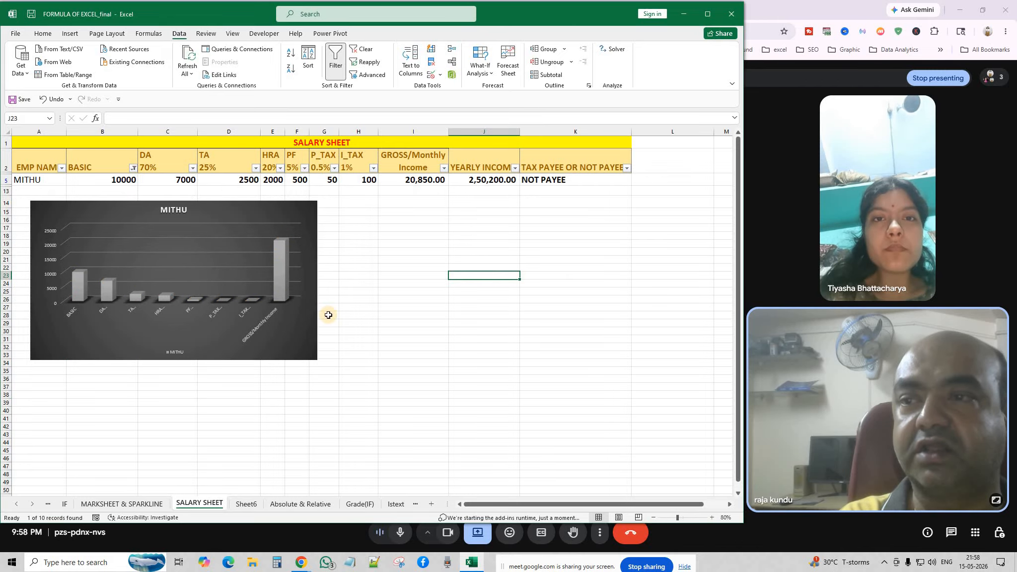
Step: Select all values in the BASIC filter to bring back every row of the salary table
left_click(134, 168)
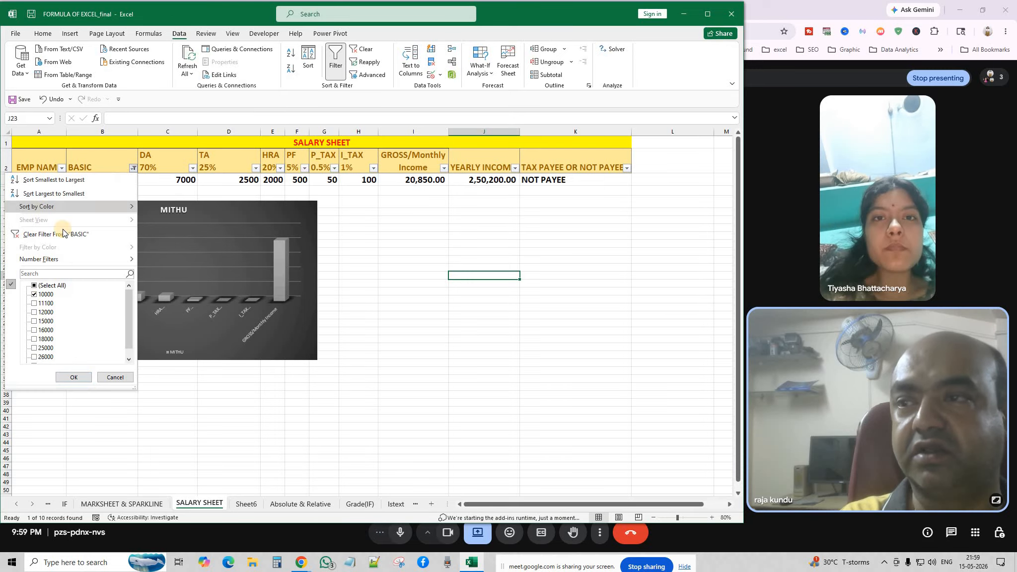
left_click(34, 286)
left_click(73, 377)
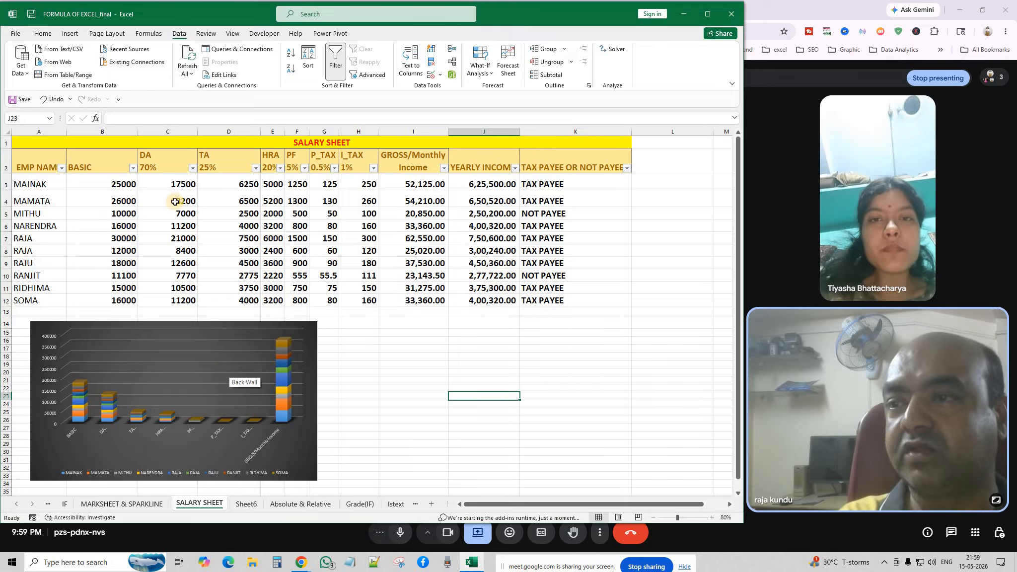
Step: Filter the BASIC column to show only the employees with a basic salary of 16000
left_click(133, 169)
left_click(46, 273)
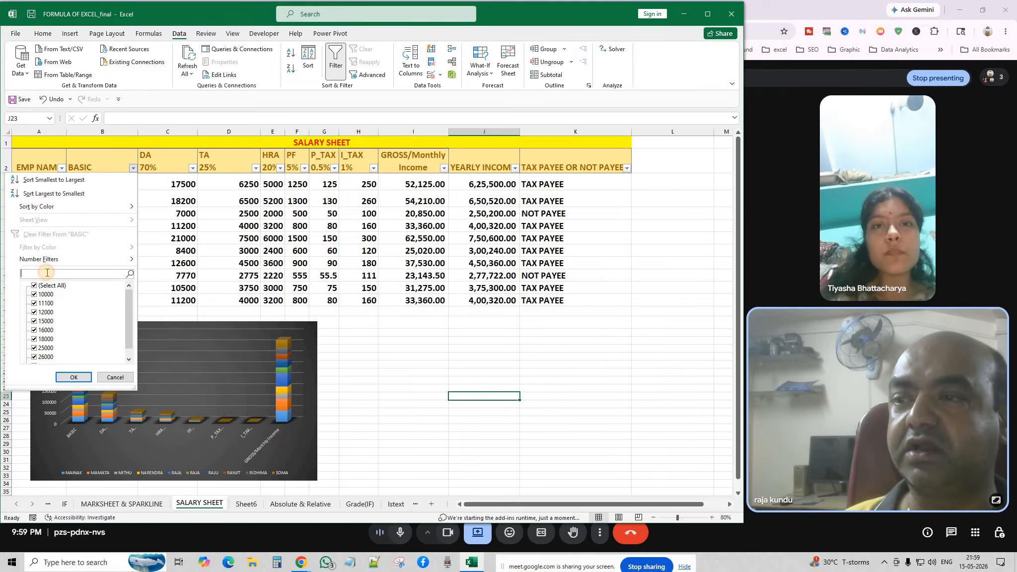
left_click(34, 330)
left_click(34, 285)
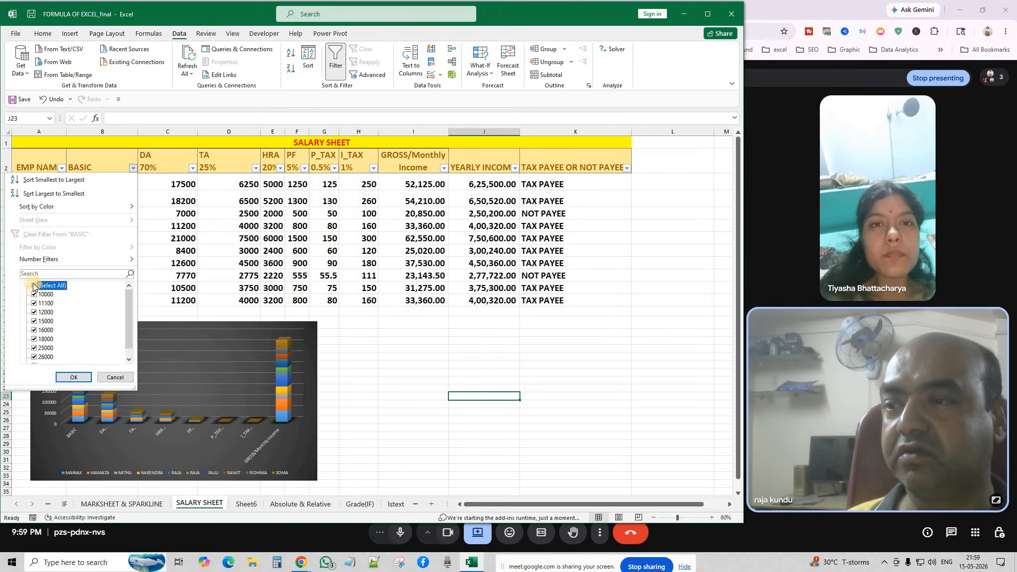
left_click(34, 286)
left_click(34, 330)
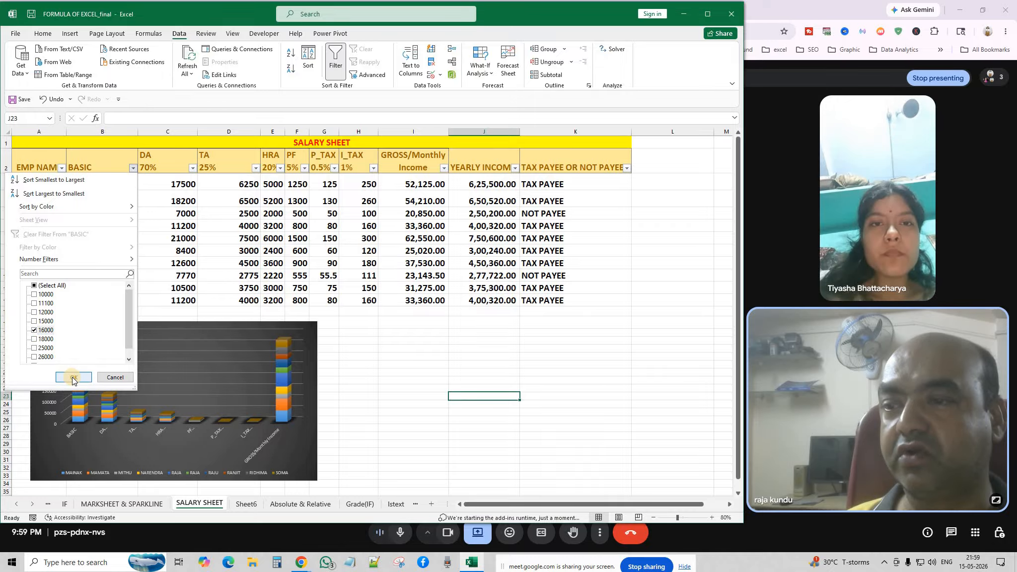
left_click(73, 377)
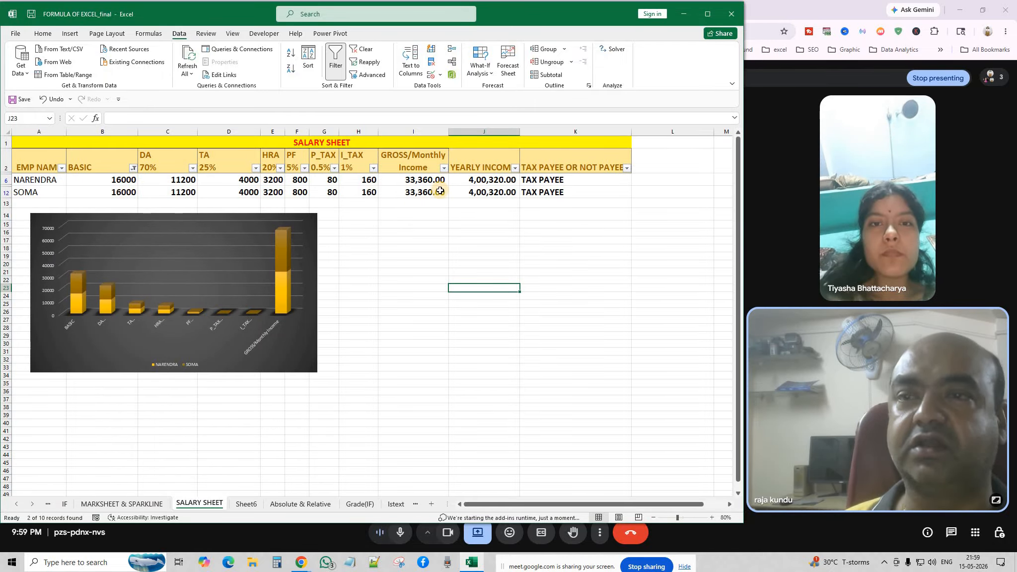
Step: Remove the 16000 restriction from the BASIC column by selecting all of its filter values
left_click(133, 168)
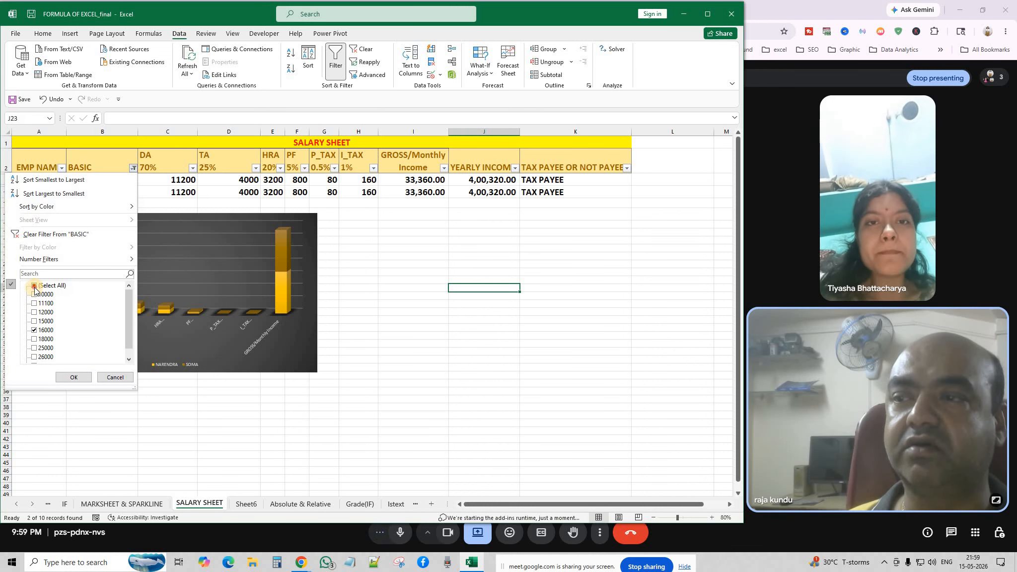
left_click(34, 286)
left_click(74, 377)
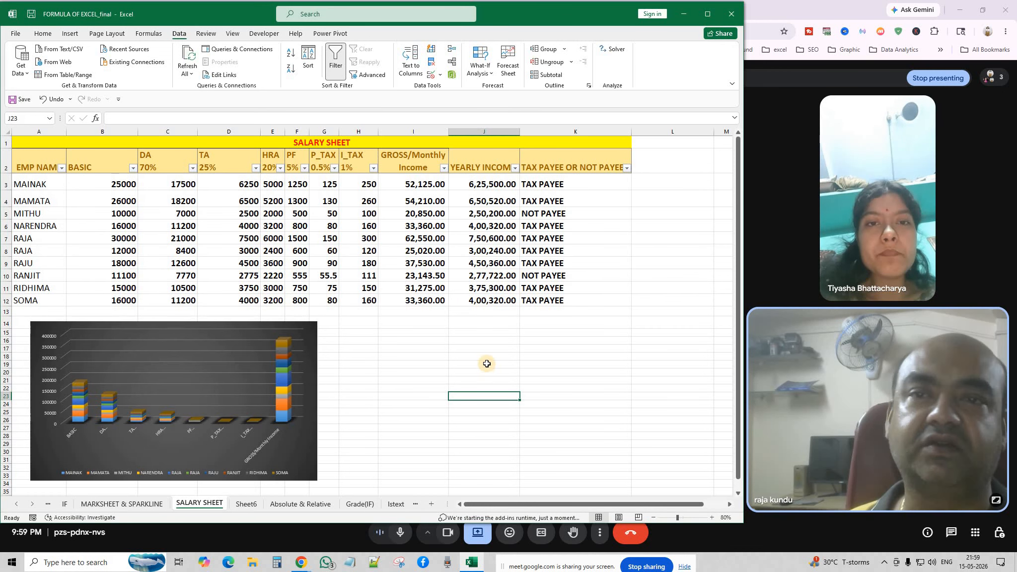
Step: Filter the TAX PAYEE OR NOT PAYEE column to exclude NOT PAYEE and show only TAX PAYEE rows
left_click(627, 168)
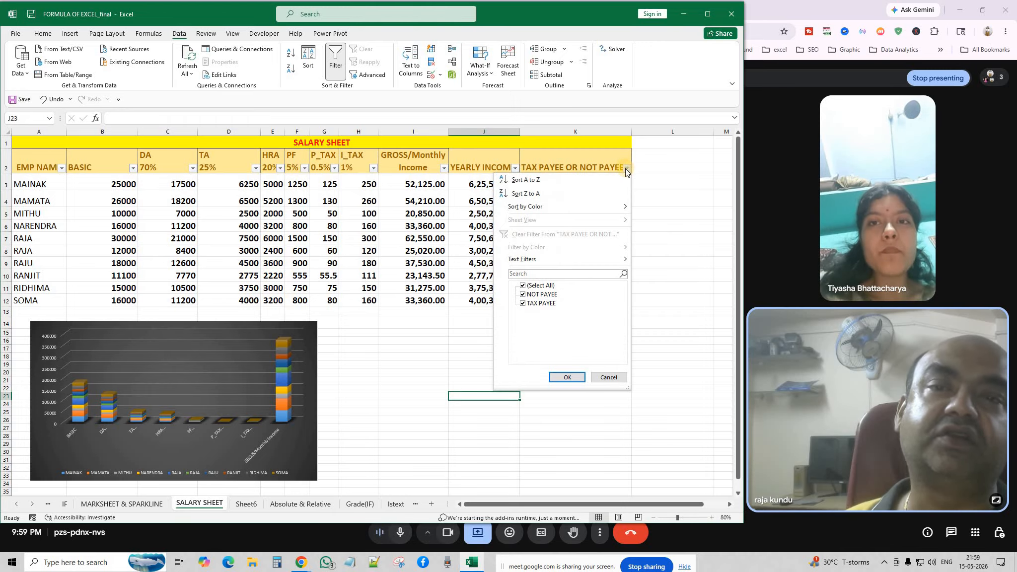
left_click(523, 294)
left_click(559, 377)
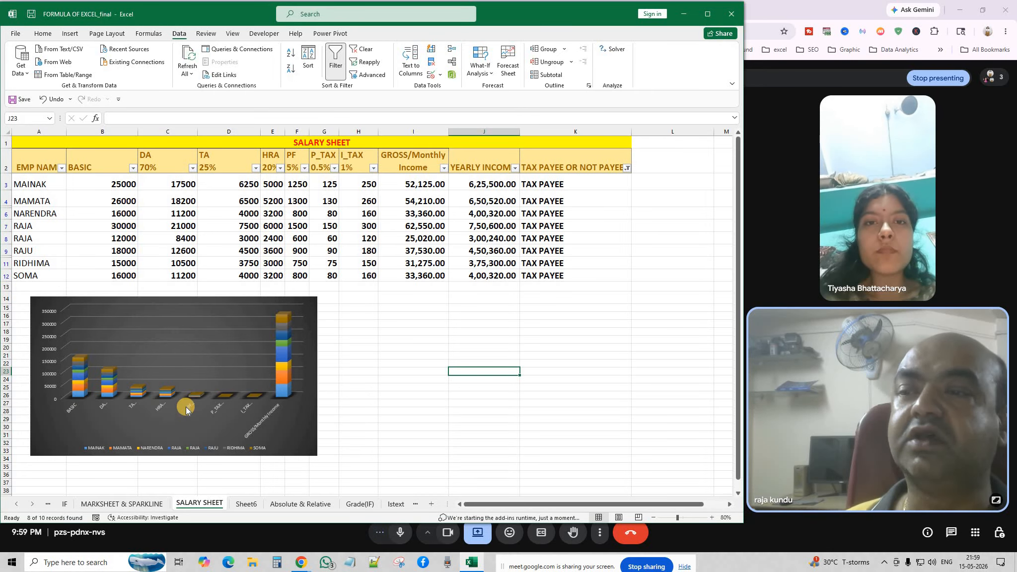
Step: Select all values in the TAX PAYEE OR NOT PAYEE filter, and turn off filtering for the salary table
left_click(628, 169)
left_click(523, 286)
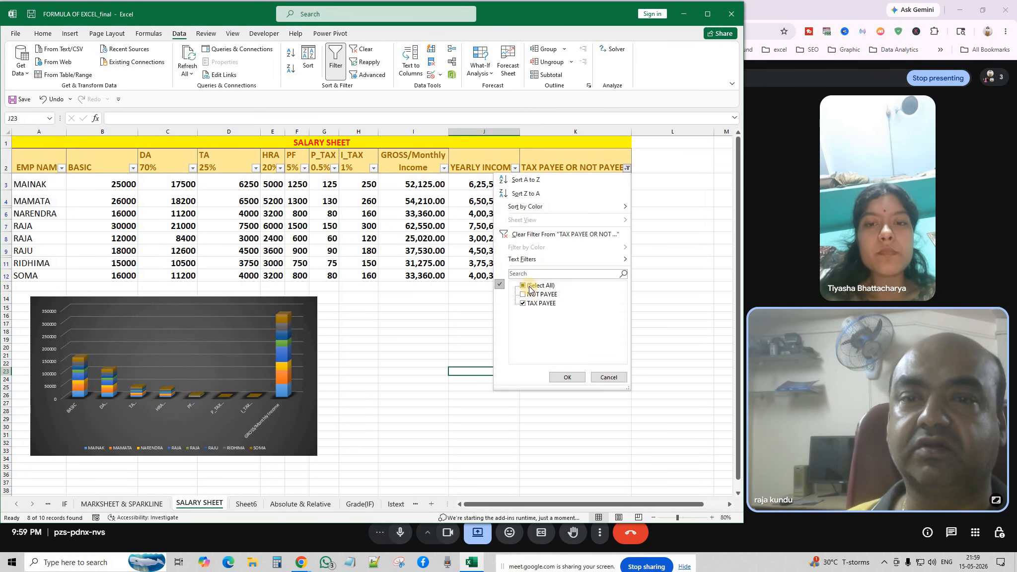
left_click(567, 377)
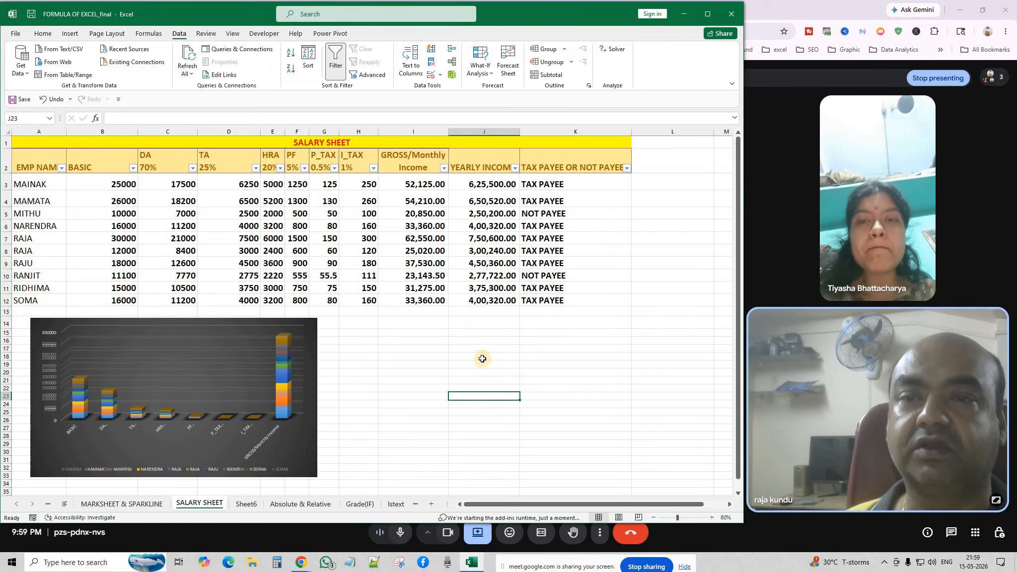
left_click(483, 356)
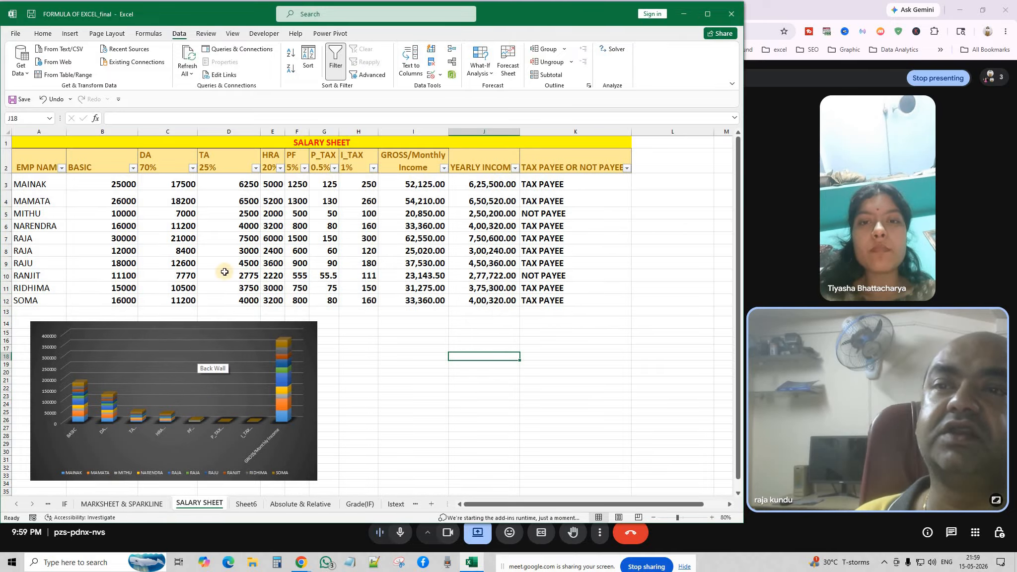
left_click(251, 238)
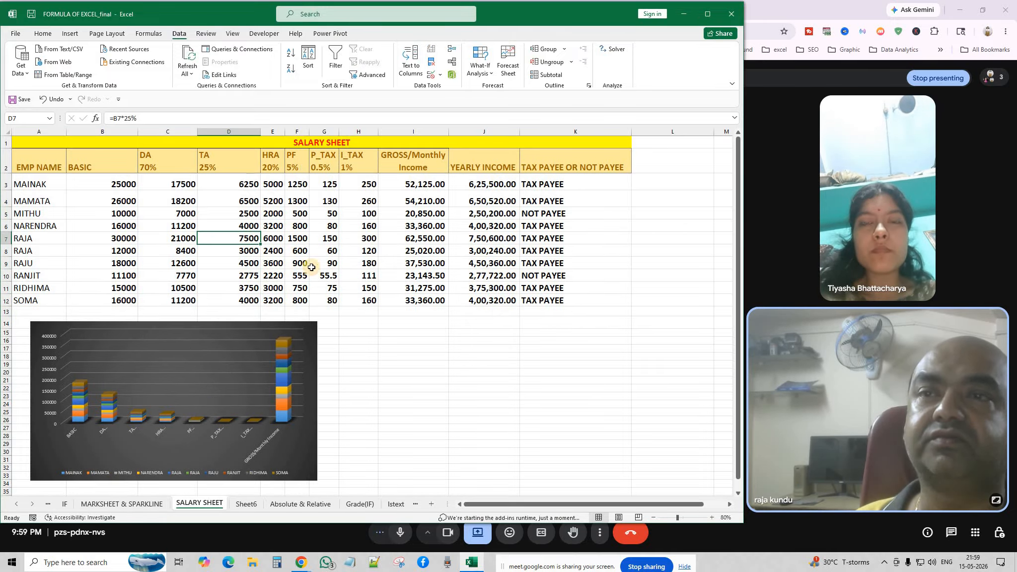
Step: Delete the column chart below the salary table
left_click(199, 324)
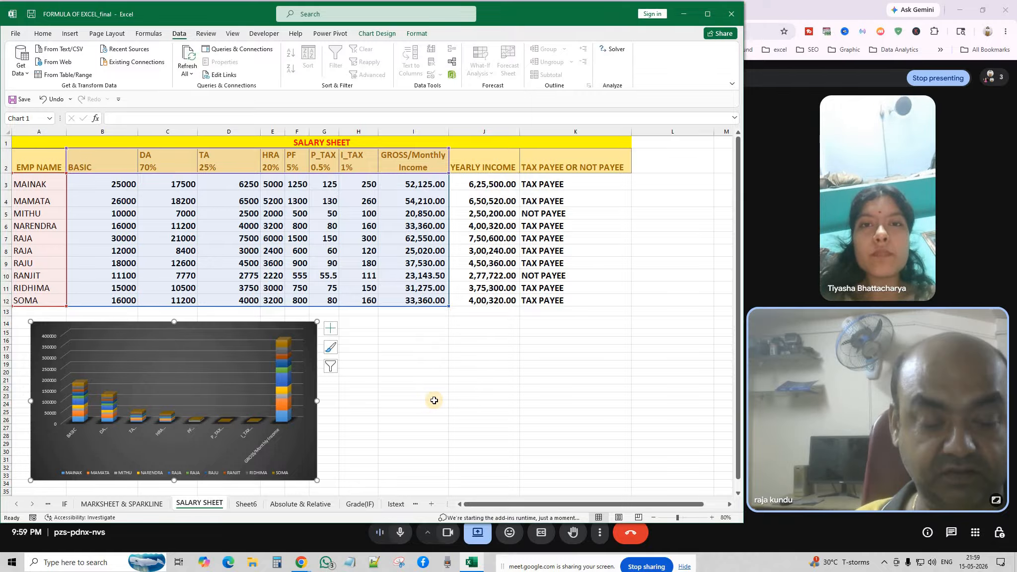
key("Delete")
left_click(360, 389)
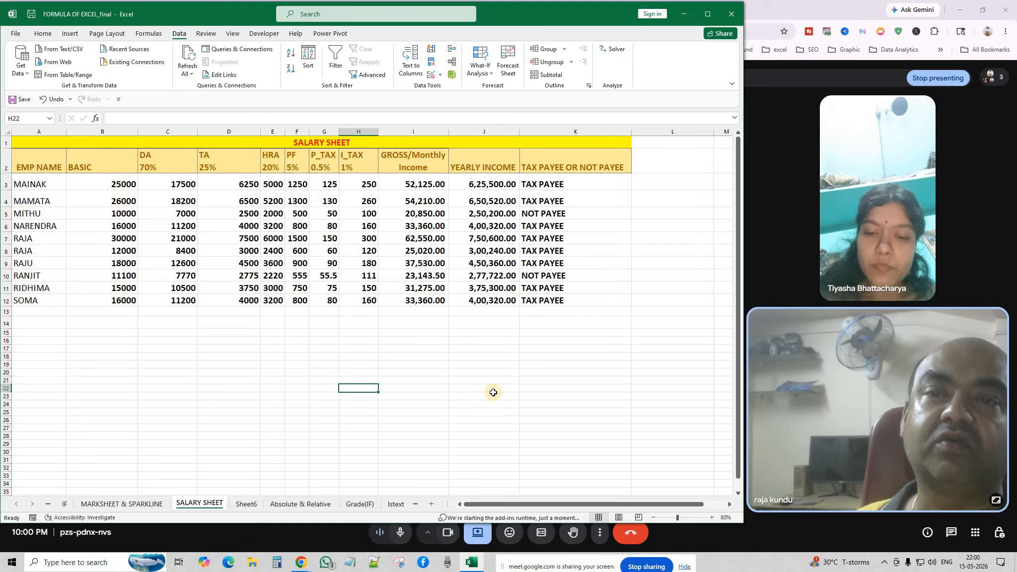
left_click(427, 312)
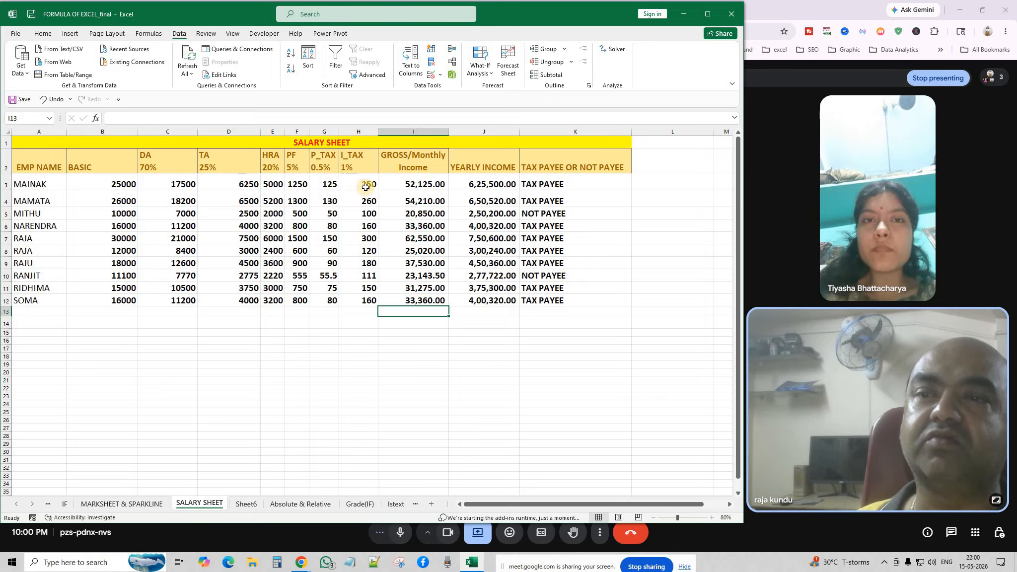
left_click(426, 183)
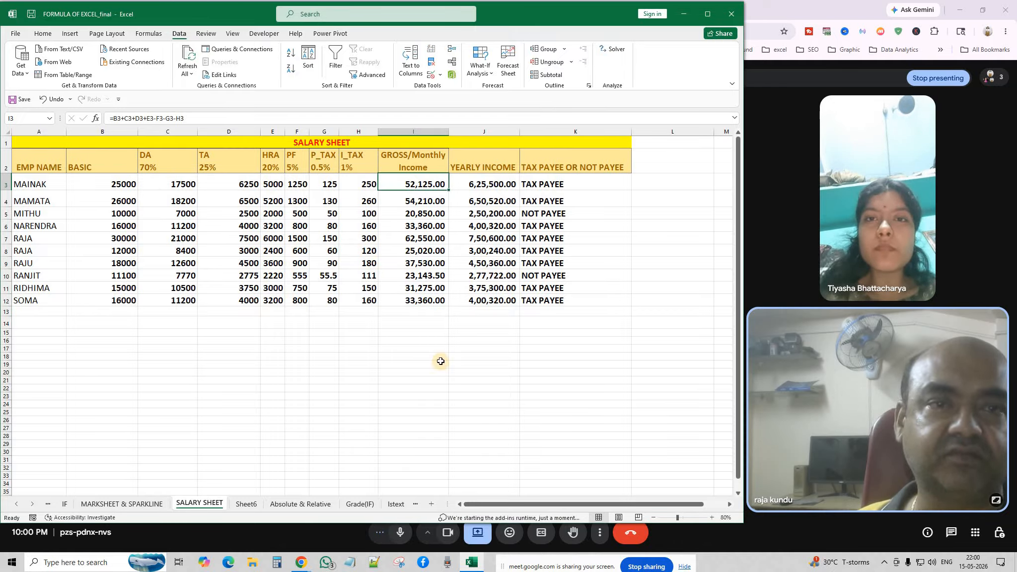
left_click_drag(440, 365, 440, 355)
Step: Add subtotals to the salary table A2:K12, summing only GROSS/Monthly Income at each change in EMP NAME
left_click_drag(40, 166, 547, 300)
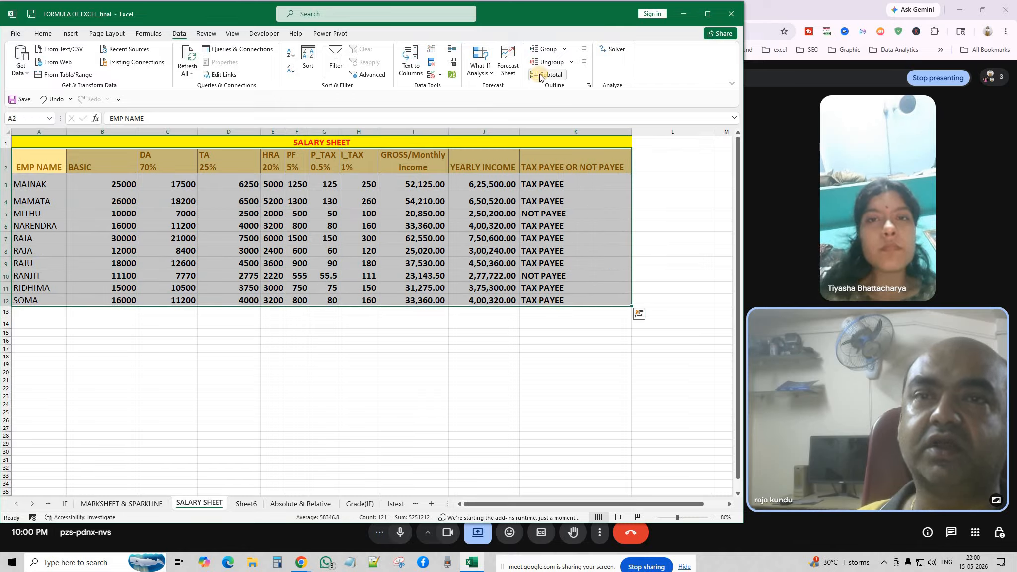
left_click(541, 76)
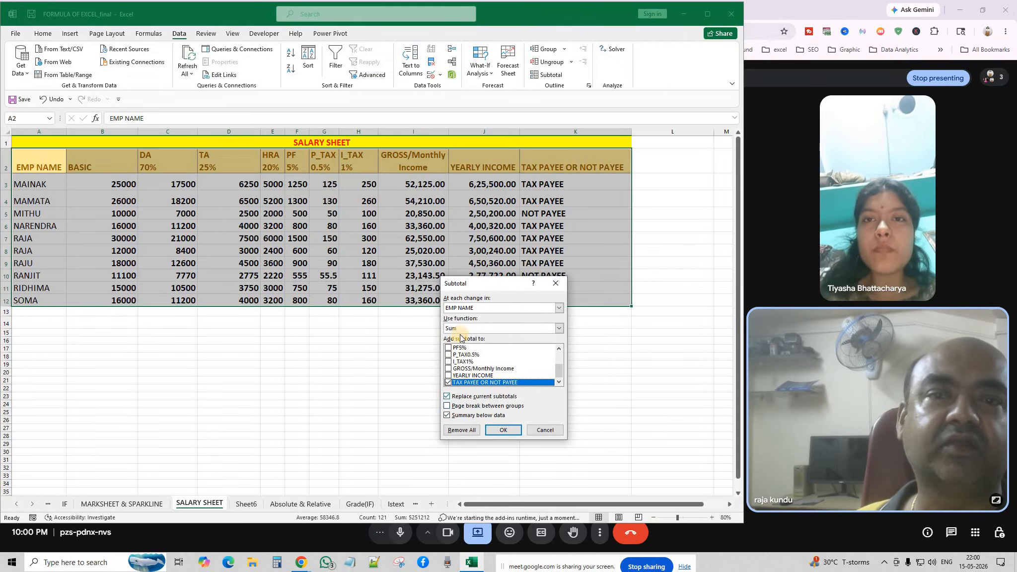
left_click_drag(461, 292, 492, 289)
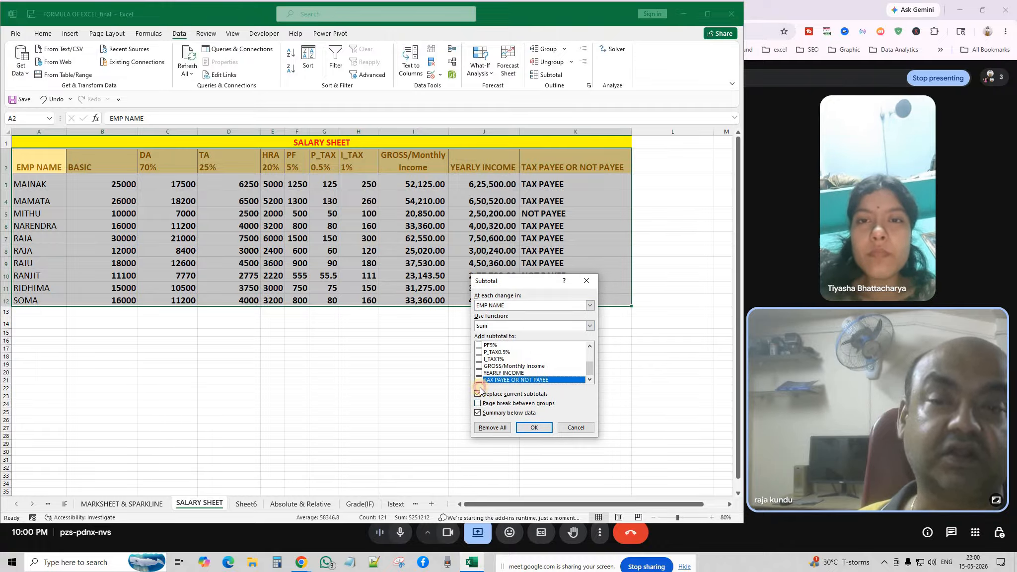
left_click(479, 380)
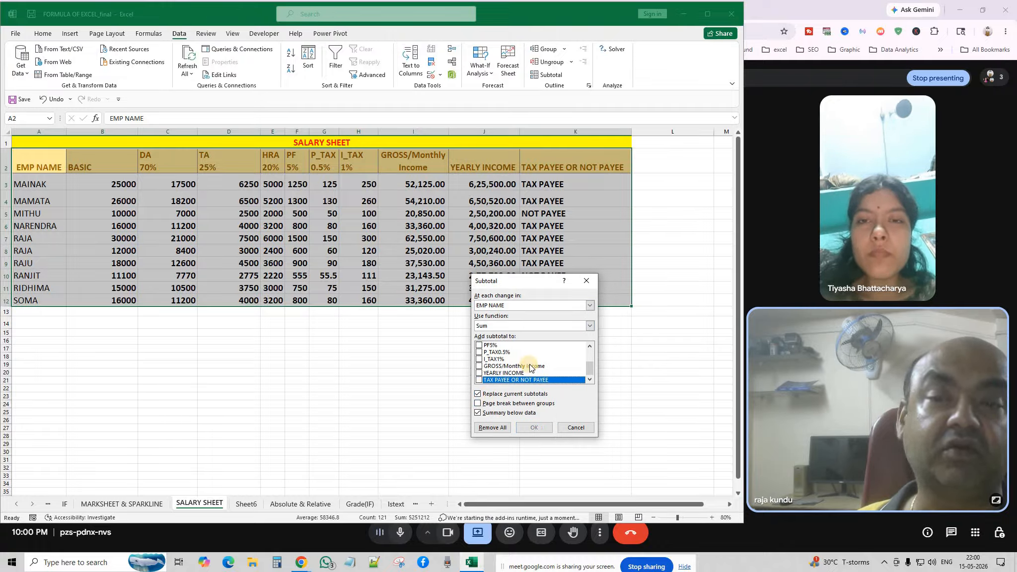
left_click(479, 367)
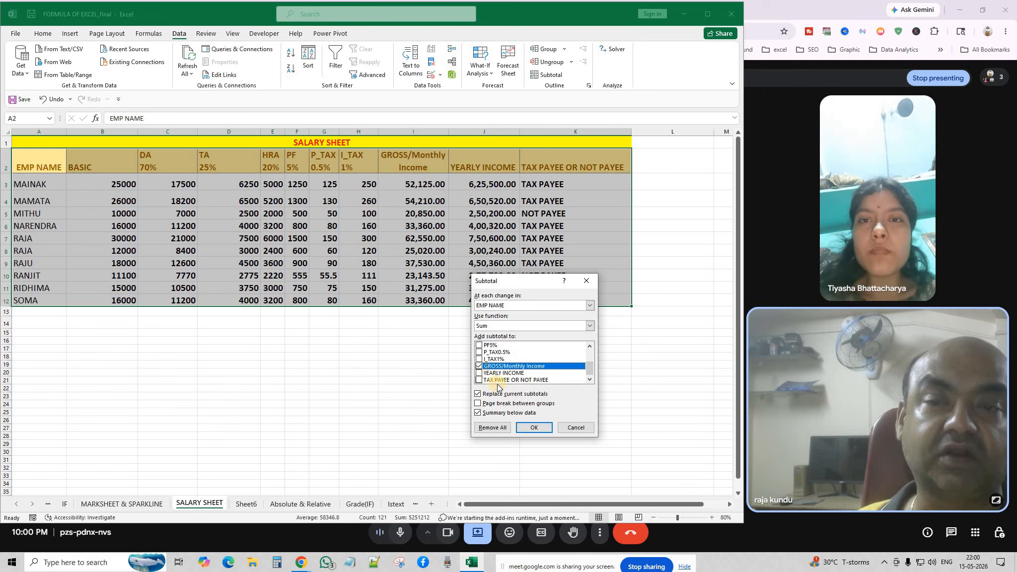
left_click(534, 427)
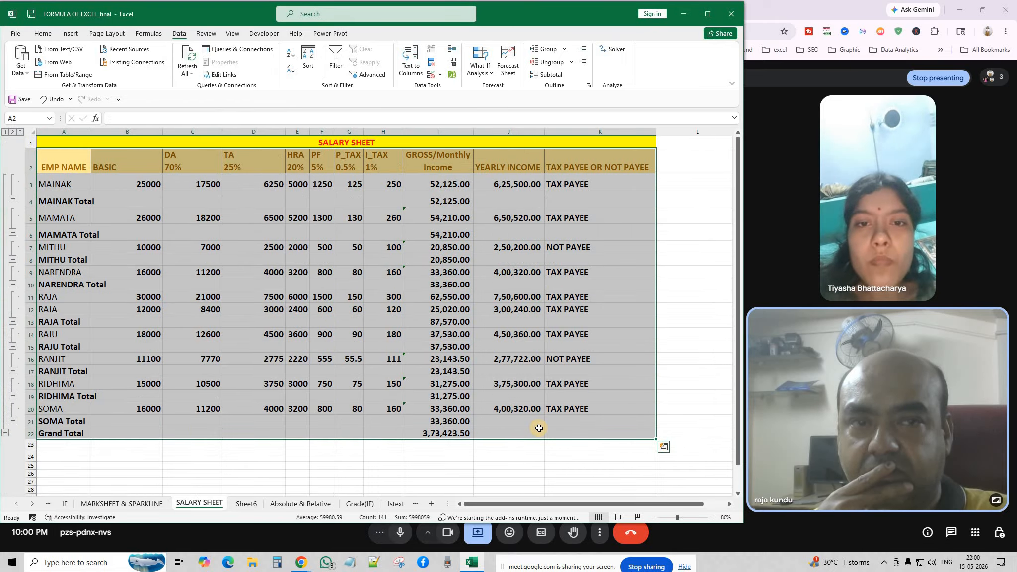
left_click(547, 75)
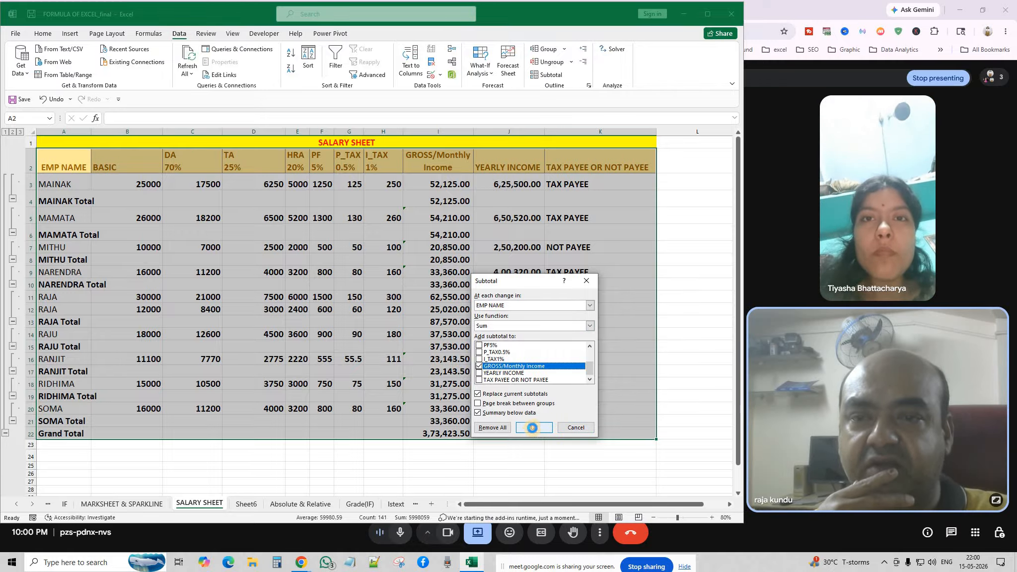
left_click(534, 427)
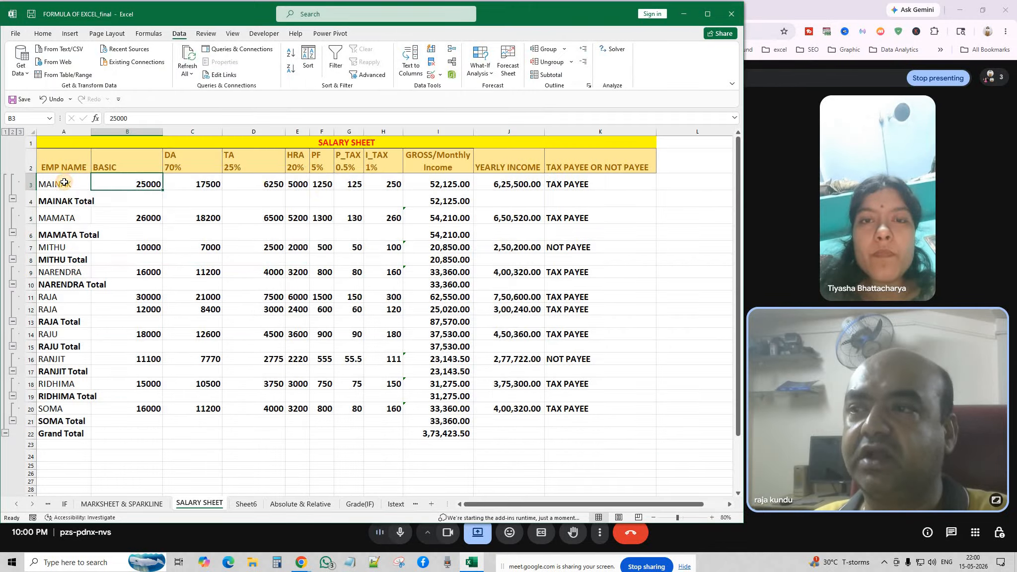
Step: Examine the employee total rows and the SUBTOTAL formula in cell I13 for the employee with two salary entries
left_click(100, 184)
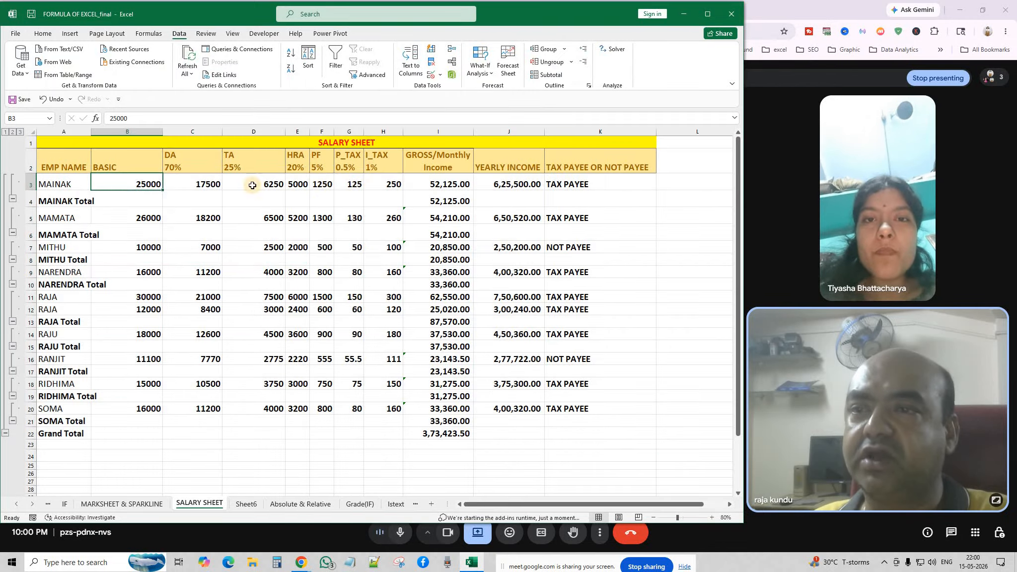
left_click_drag(81, 194, 448, 201)
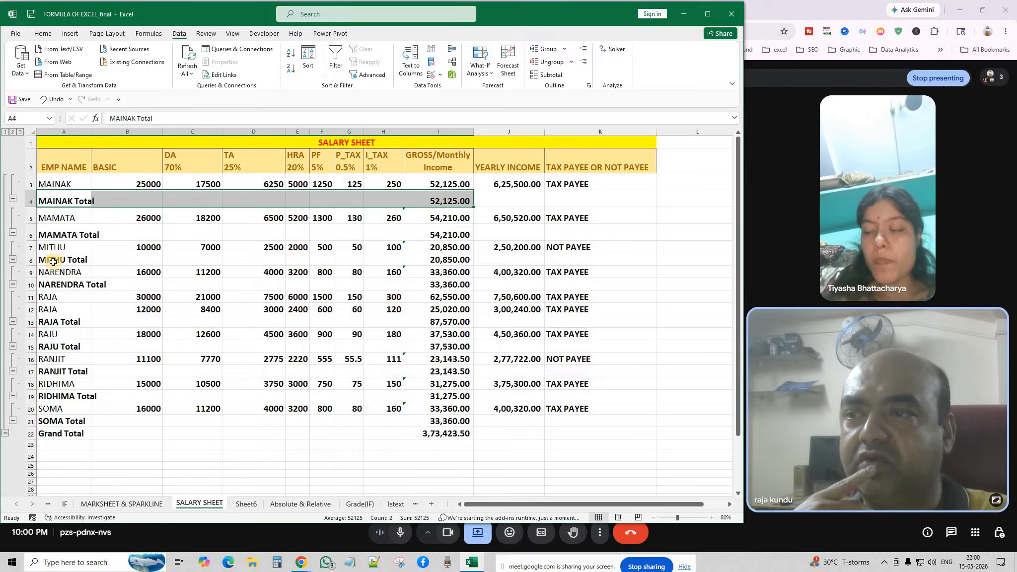
left_click_drag(55, 259, 456, 260)
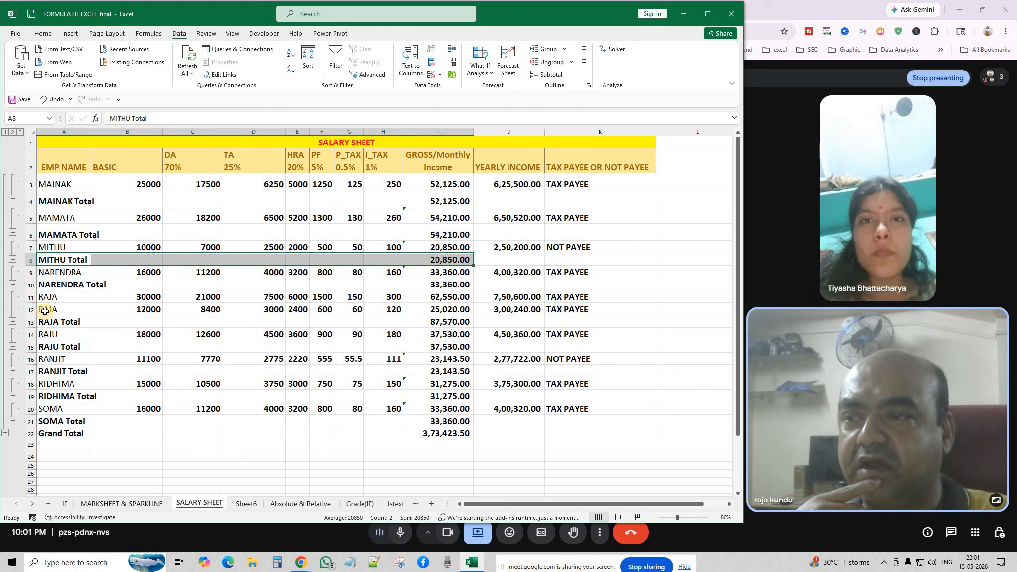
left_click_drag(50, 309, 433, 310)
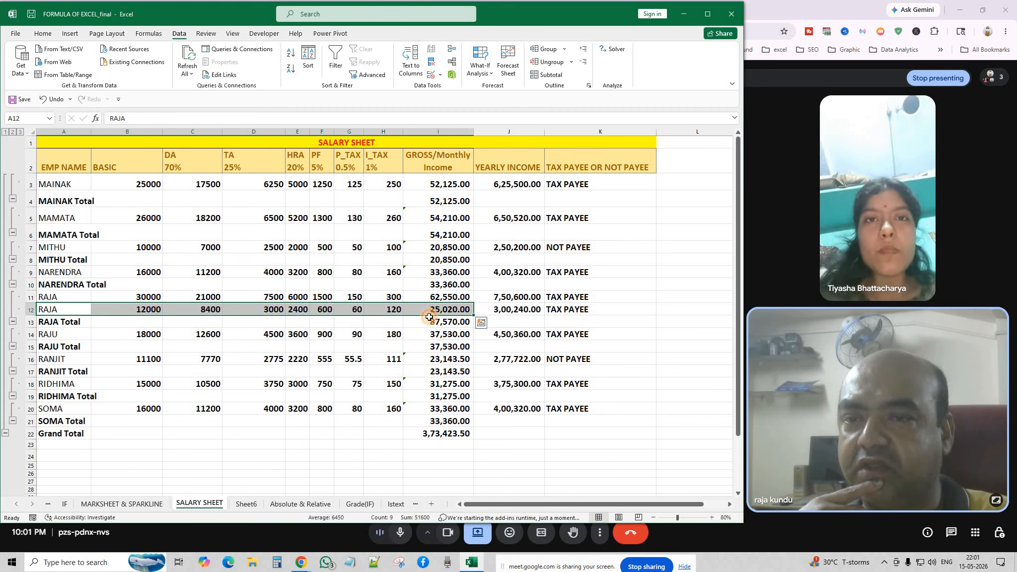
left_click(430, 321)
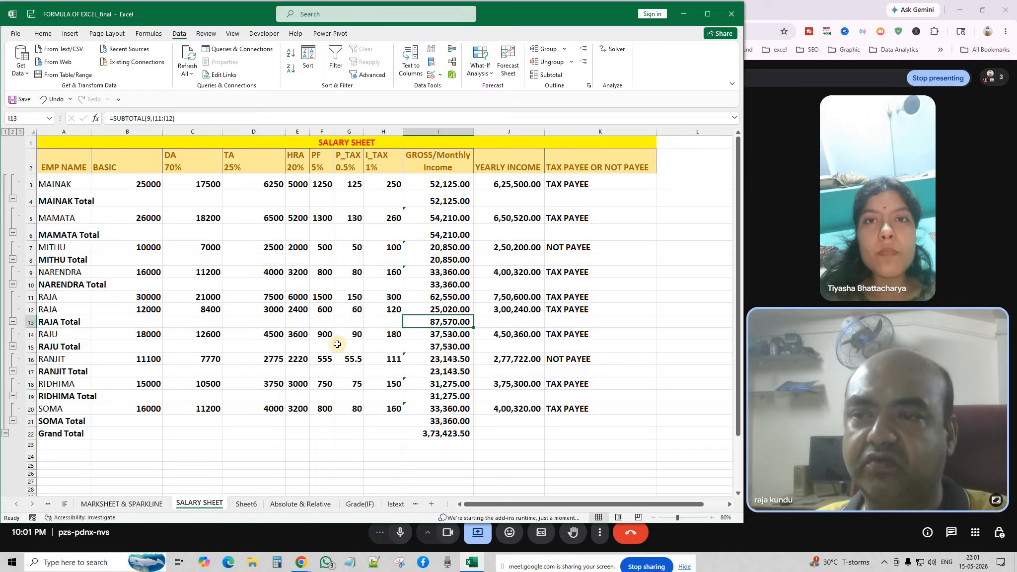
Step: View the subtotal outline at levels 1, 2 and 3, and return to level 2 with only the employee totals and grand total
left_click(5, 132)
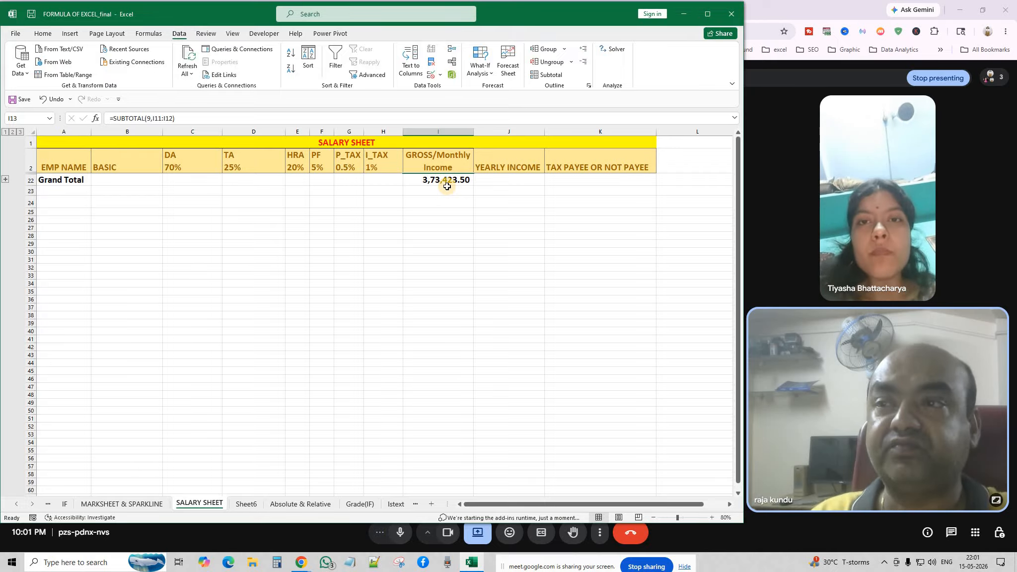
left_click(11, 132)
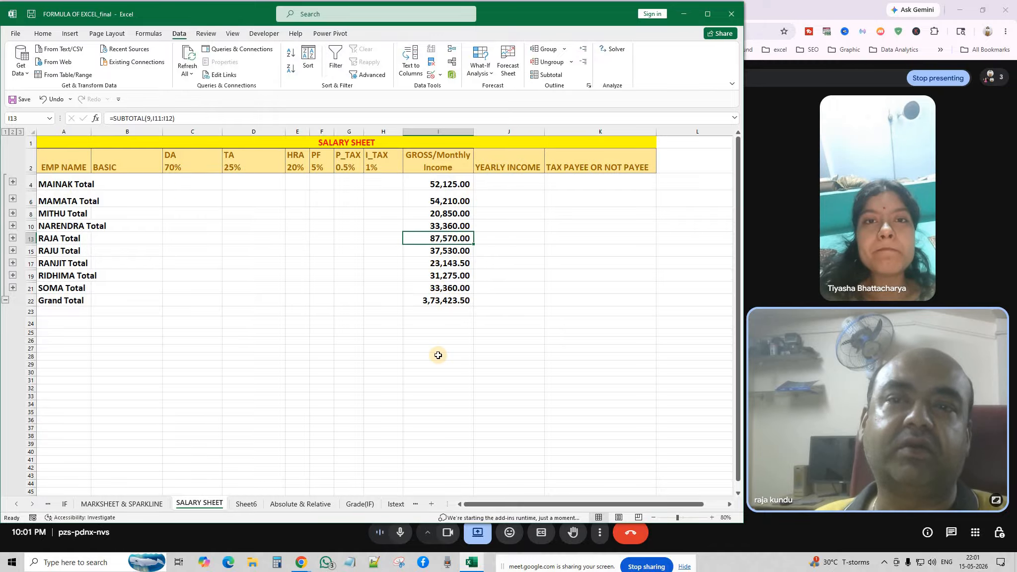
left_click(20, 132)
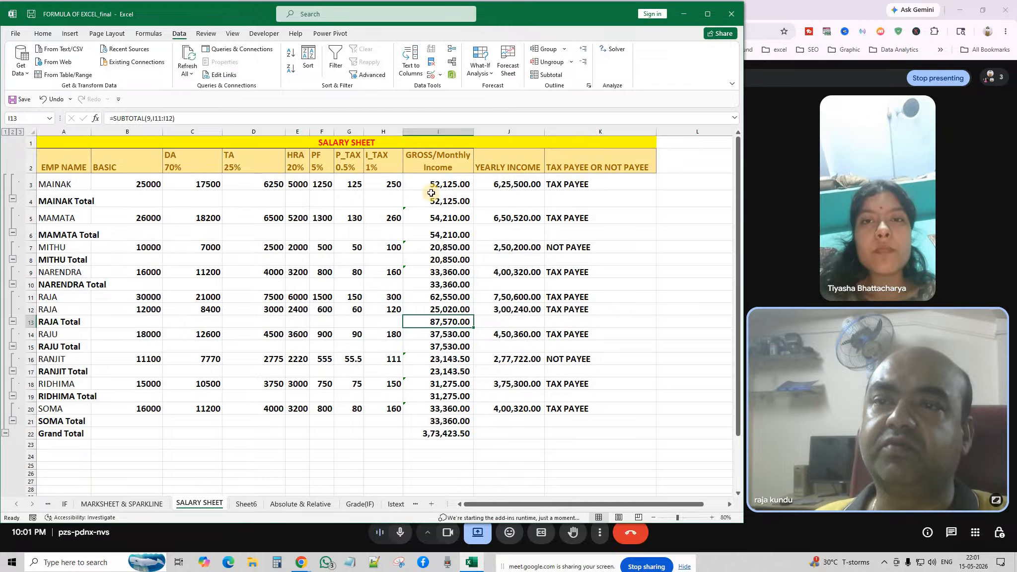
left_click(4, 132)
left_click(12, 132)
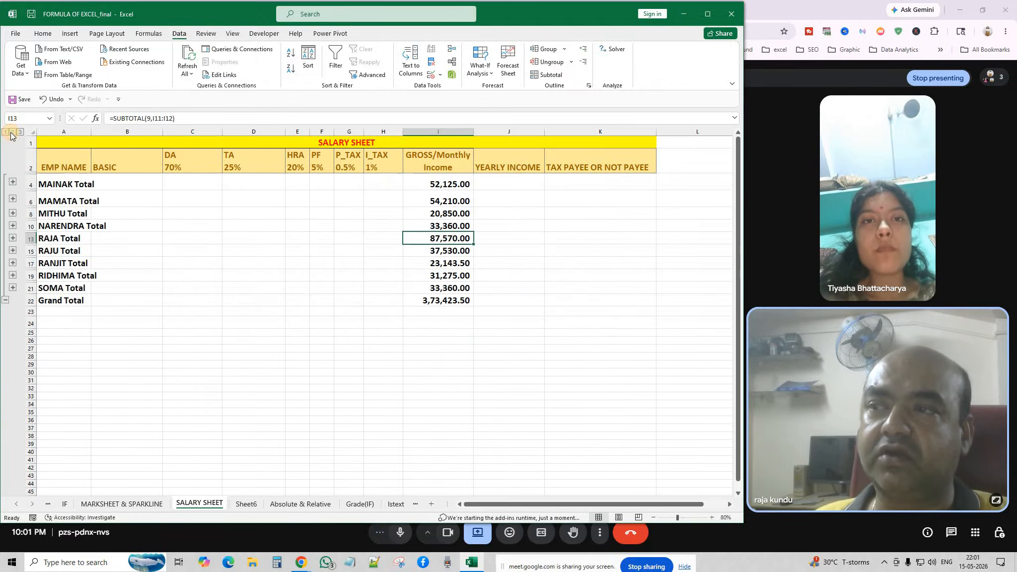
Step: Expand the detail rows behind the employee totals in rows 21 and 10, and inspect the SUBTOTAL formula in cell I21
left_click(13, 289)
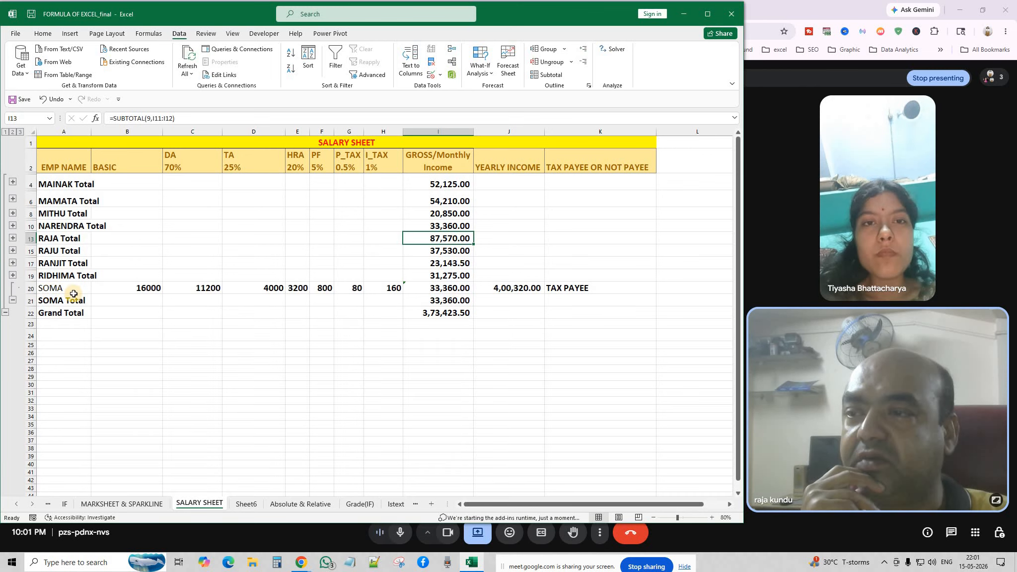
left_click(450, 303)
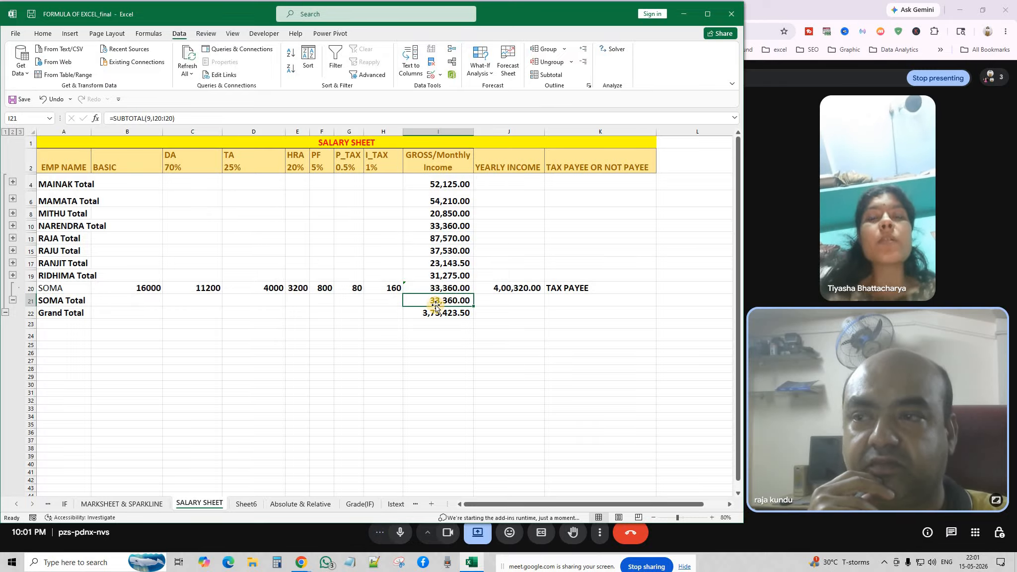
left_click(11, 226)
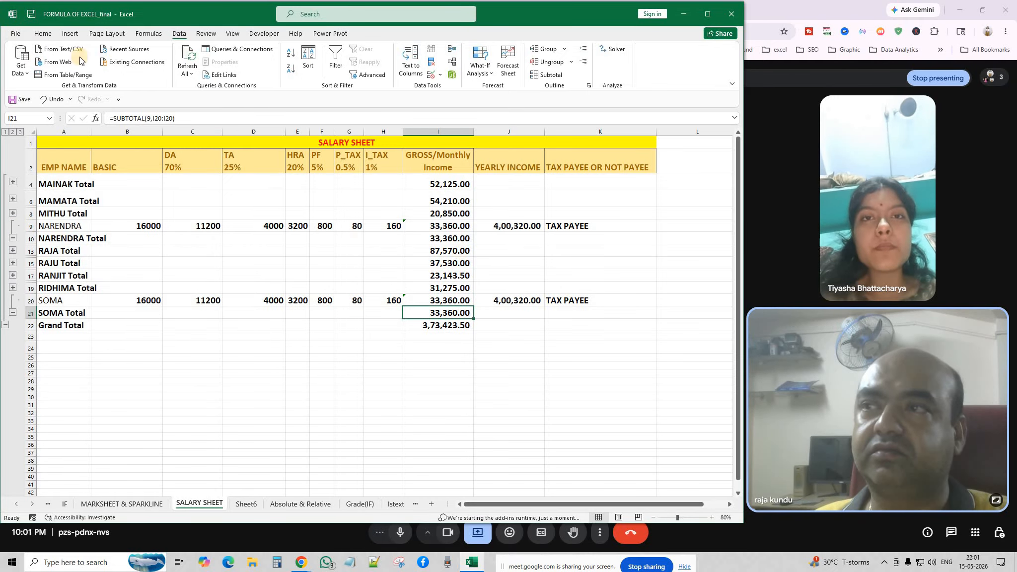
Step: Undo the outline expansions, level changes and subtotals to restore the plain salary table A2:K12, and deselect the table
left_click(43, 99)
left_click(42, 99)
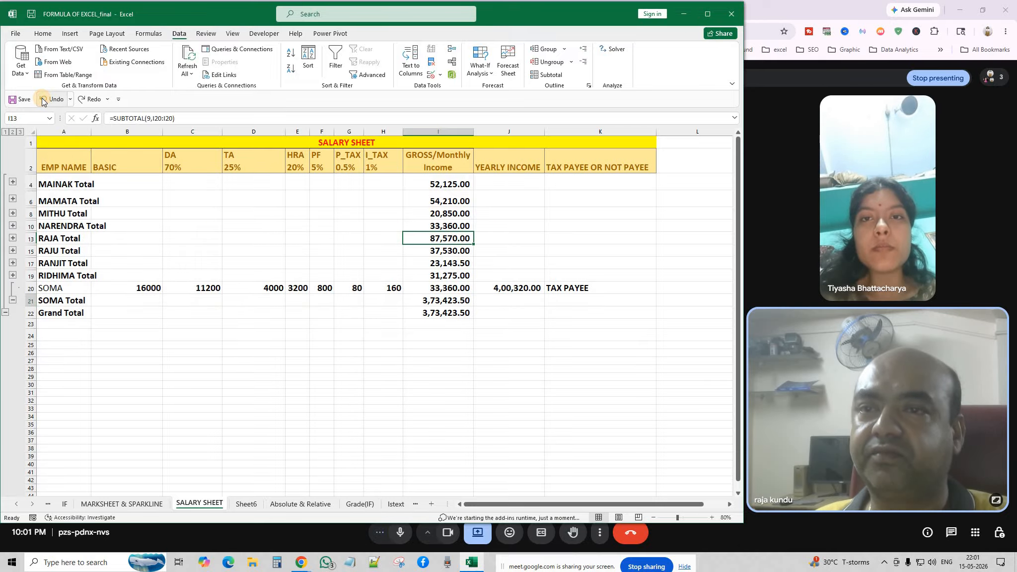
left_click(43, 100)
left_click(43, 99)
left_click(42, 99)
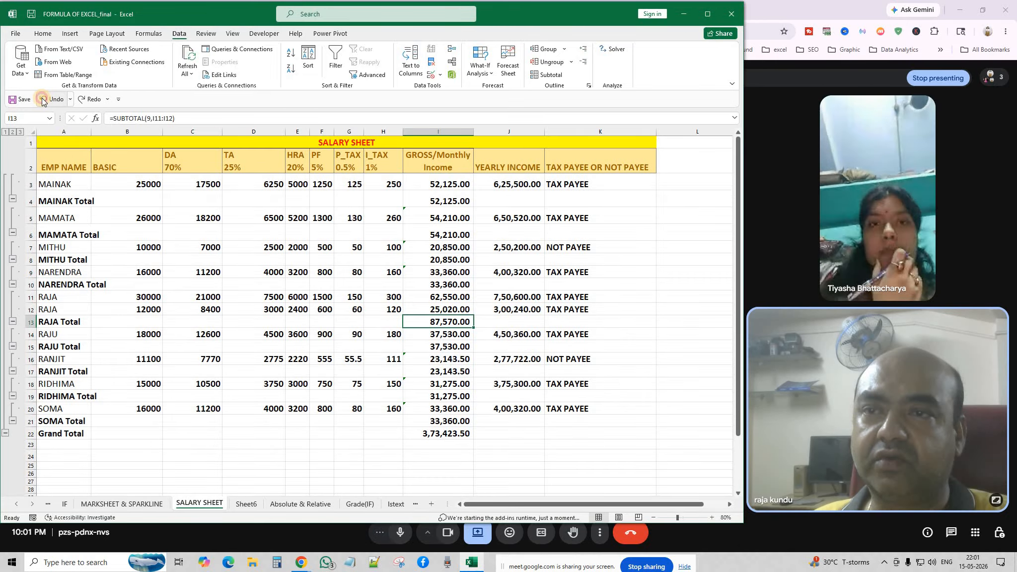
left_click(42, 99)
left_click(43, 99)
left_click(42, 99)
left_click(42, 100)
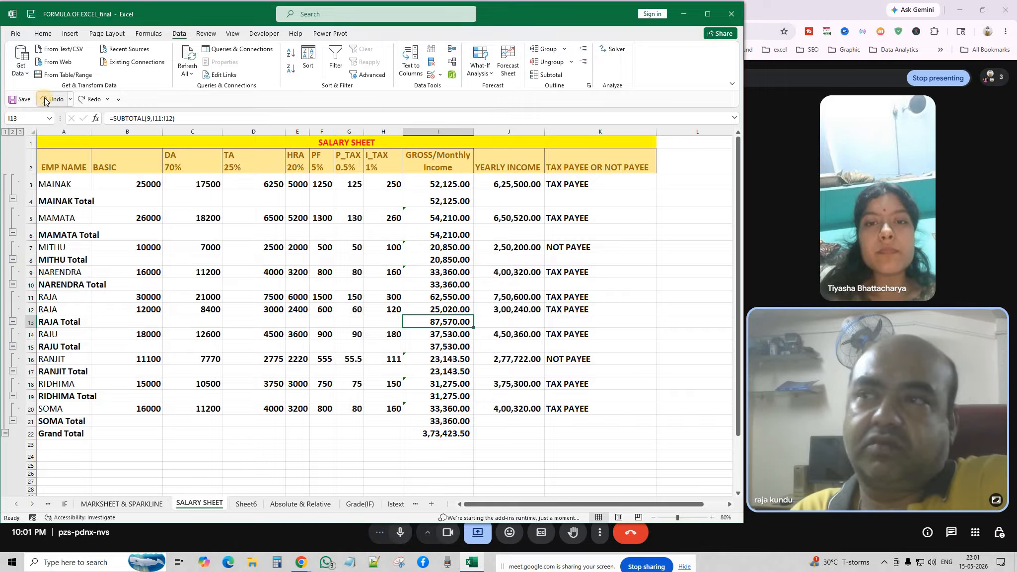
left_click(43, 100)
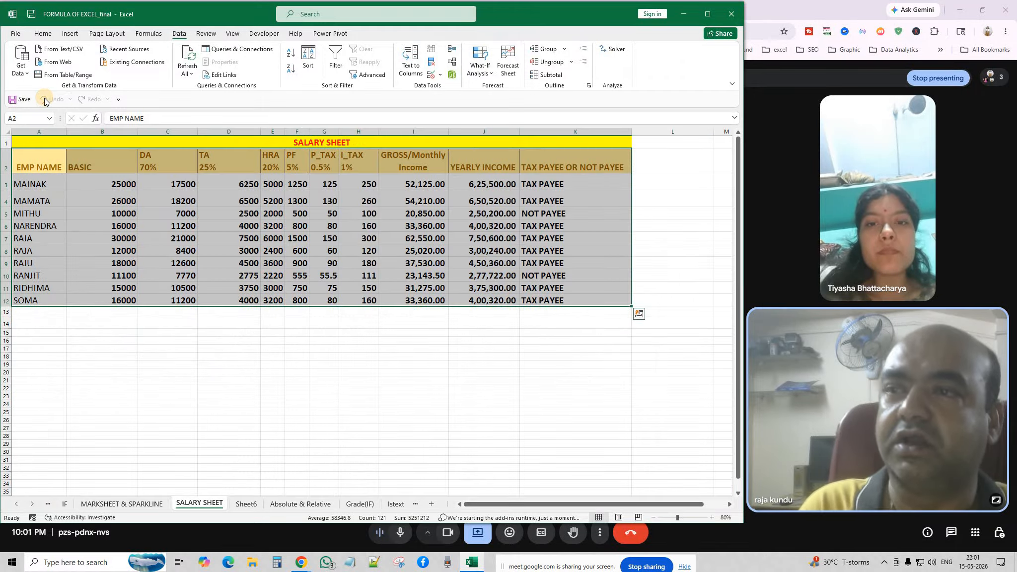
left_click(251, 370)
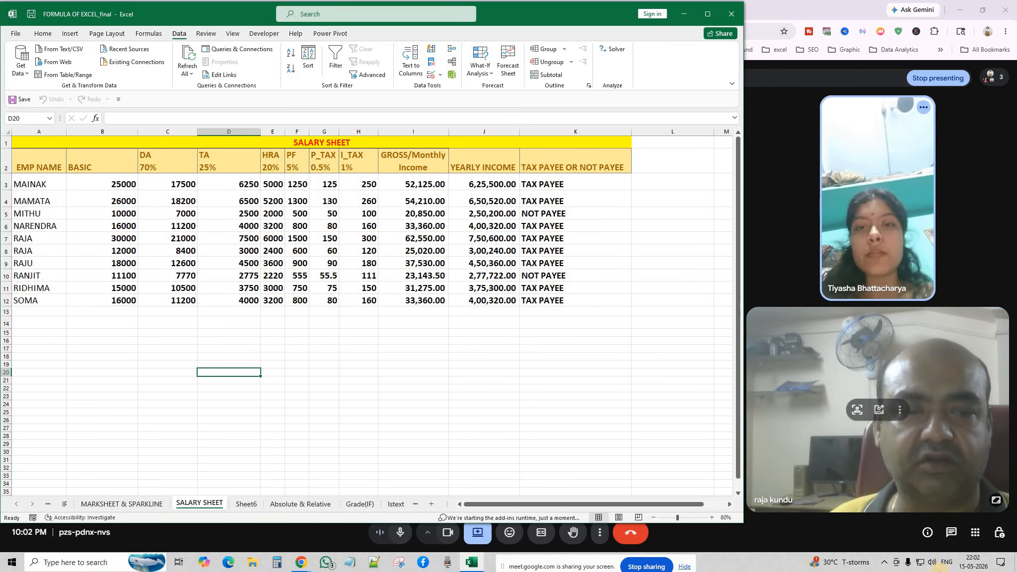
left_click(884, 562)
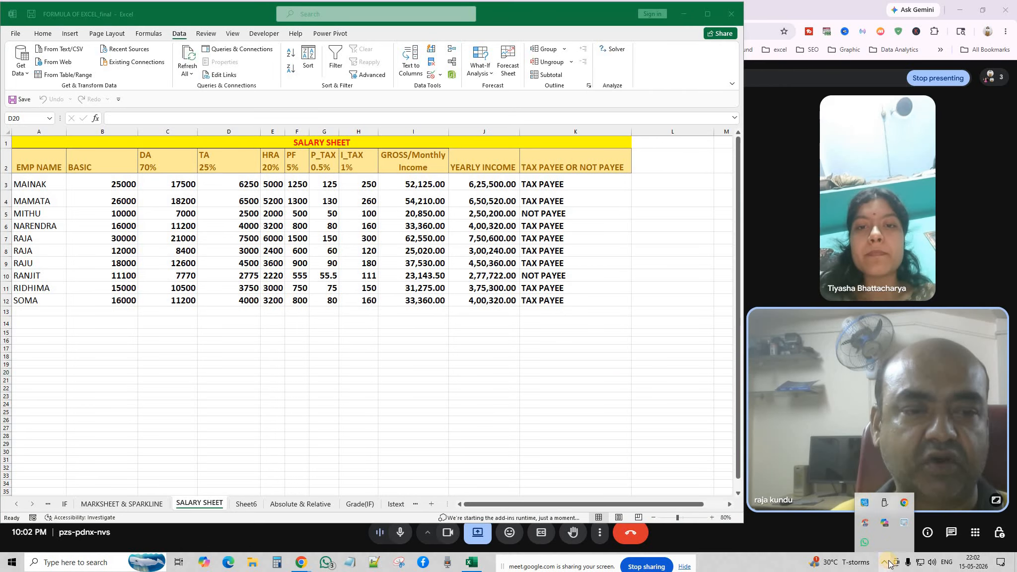